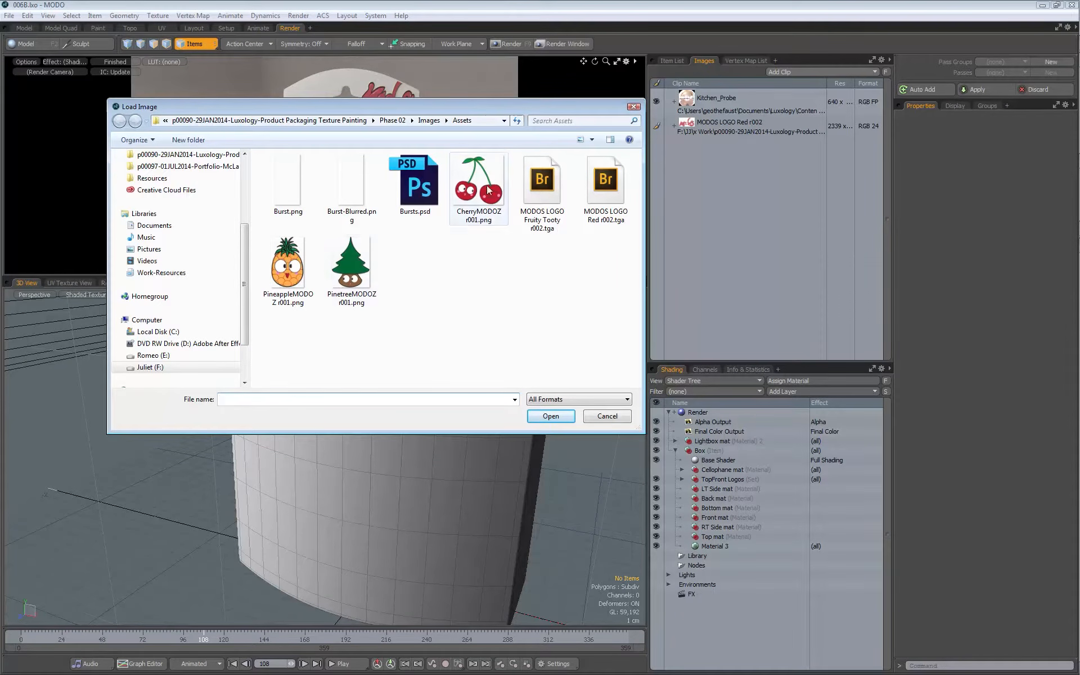
- Load the images CherryMODOZ r001.png, PineappleMODOZ r001.png and PinetreeMODOZ r001.png from the Assets folder
{"action": "left_click", "coordinate": [479, 185]}
{"action": "left_click", "coordinate": [296, 270], "text": "ctrl"}
{"action": "left_click", "coordinate": [351, 264], "text": "ctrl"}
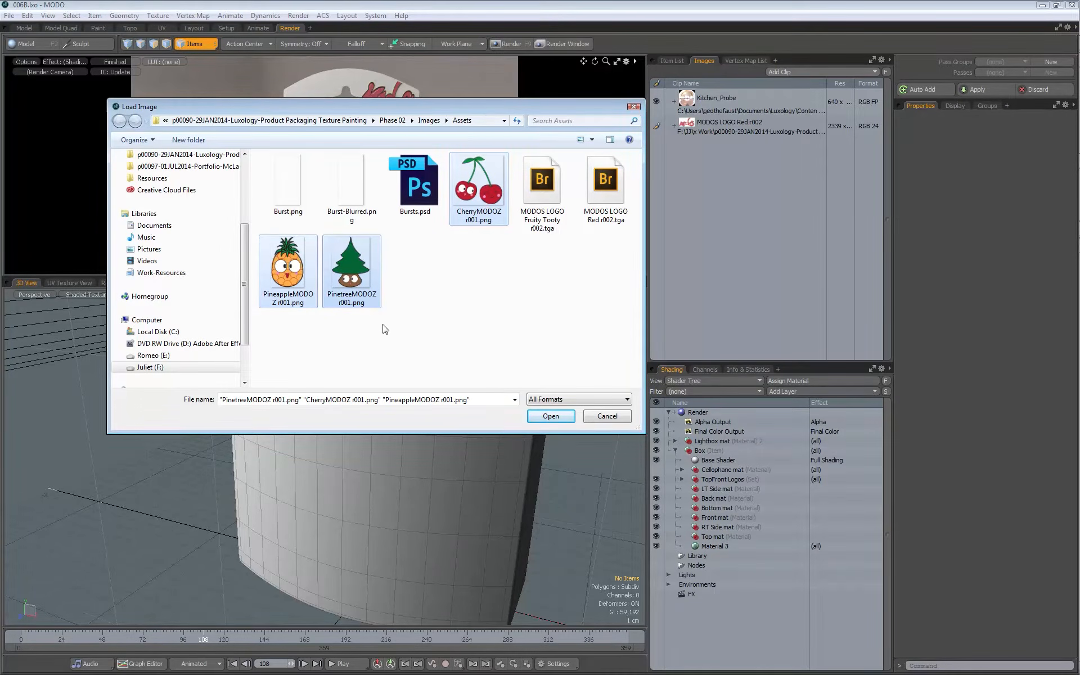
{"action": "left_click", "coordinate": [550, 417]}
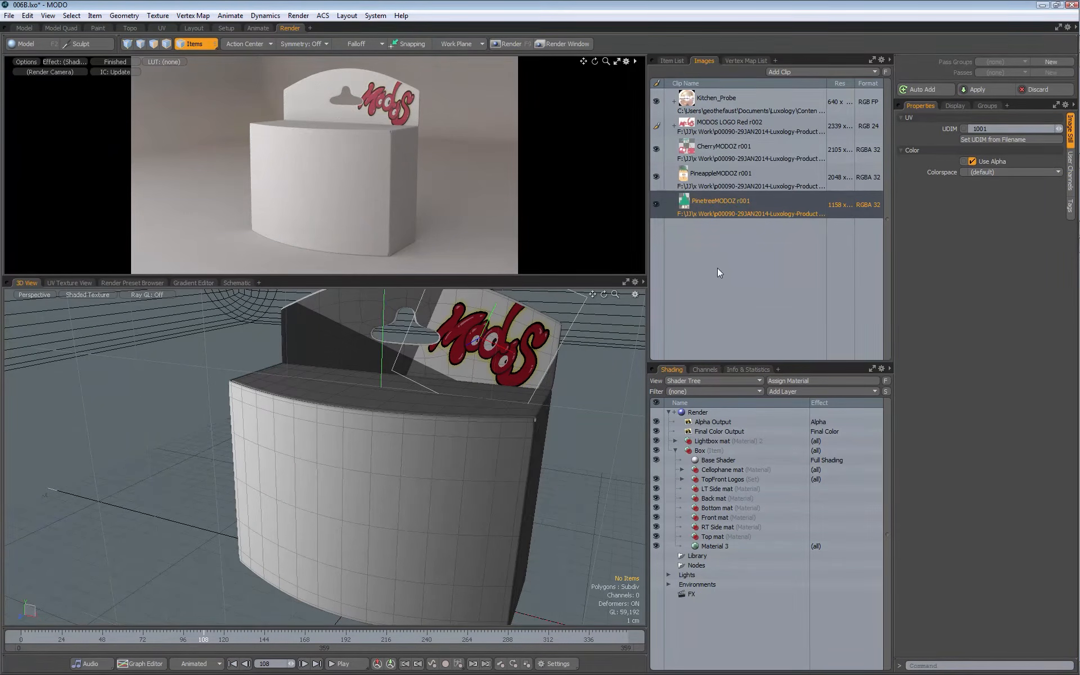
- Set the colorspace of the cherry, pineapple and pinetree clips to (none)
{"action": "left_click", "coordinate": [721, 157], "text": "shift"}
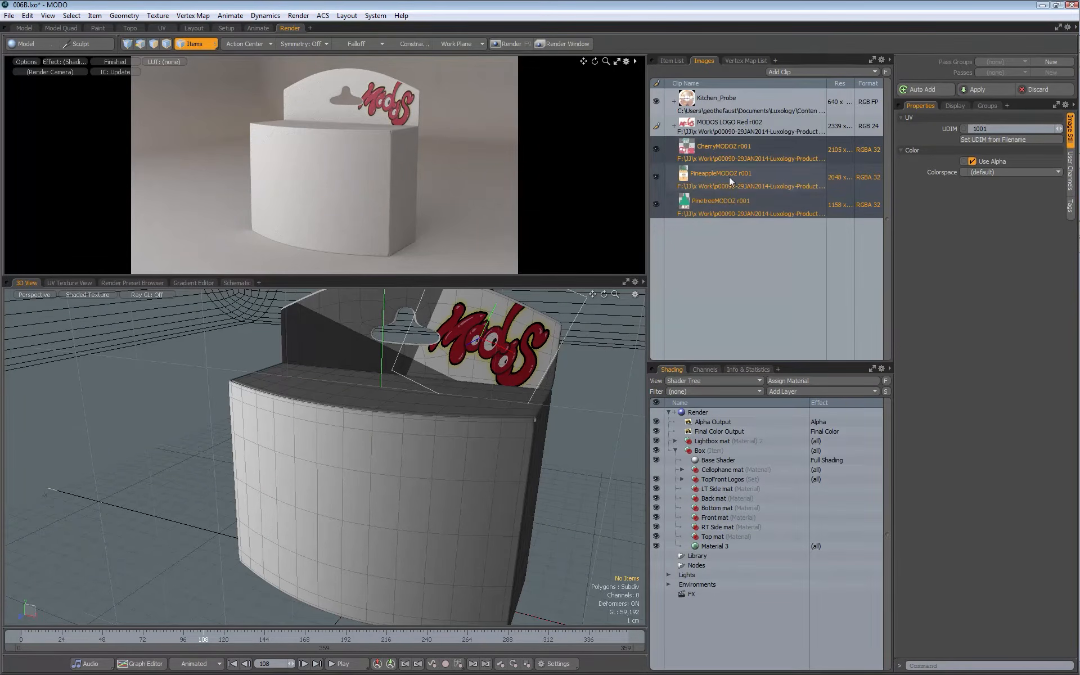
{"action": "left_click", "coordinate": [725, 159], "text": "ctrl"}
{"action": "left_click", "coordinate": [724, 150], "text": "ctrl"}
{"action": "left_click", "coordinate": [985, 172]}
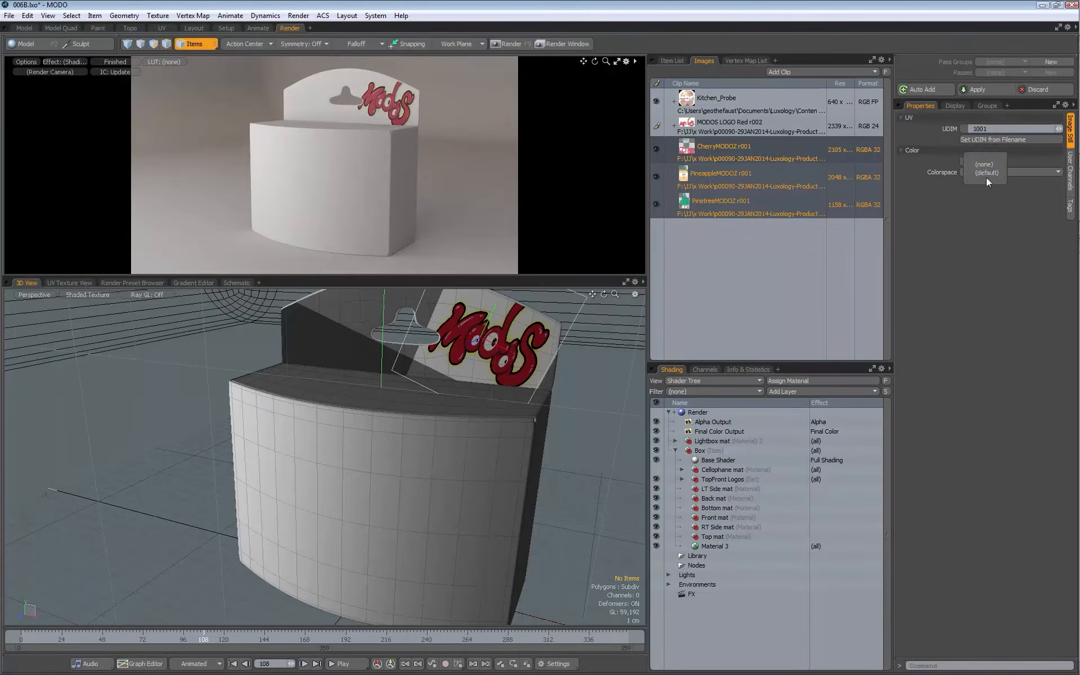
{"action": "left_click", "coordinate": [984, 167]}
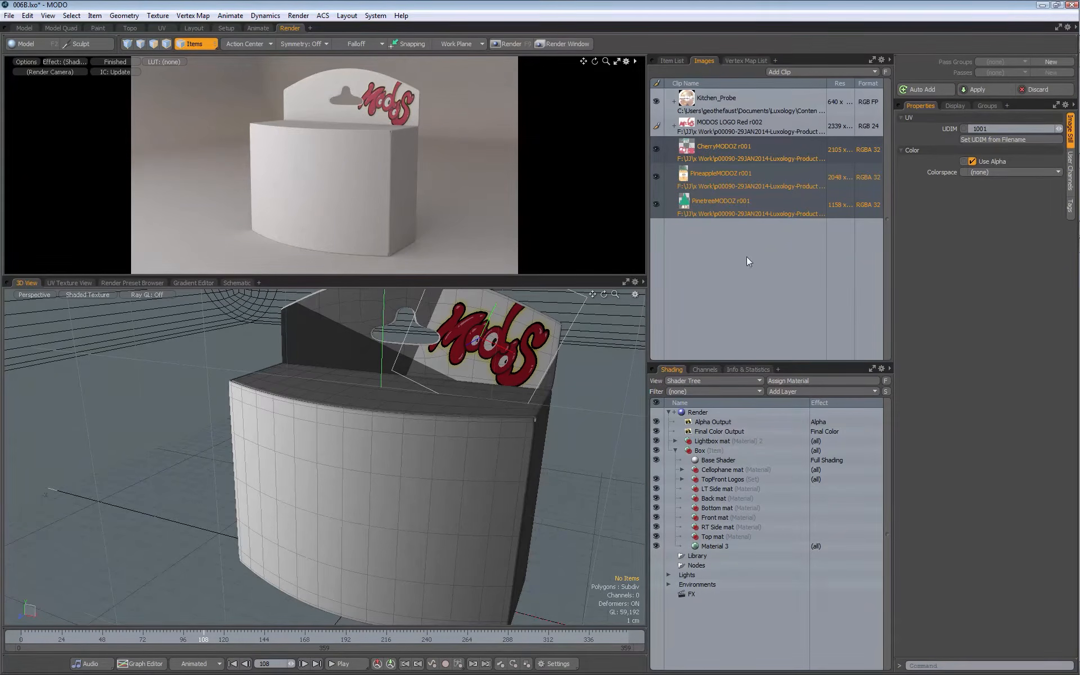
- Add the CherryMODOZ r001 clip as the uppermost layer inside the TopFront Logos group of the shader tree
{"action": "left_click", "coordinate": [707, 152]}
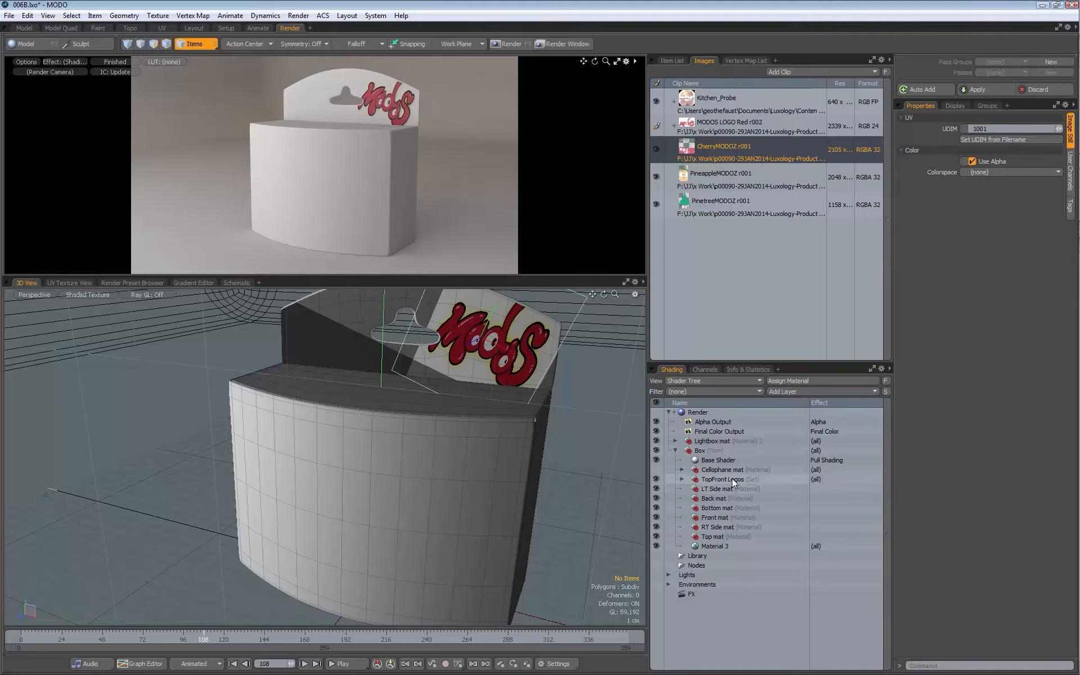
{"action": "left_click", "coordinate": [682, 479]}
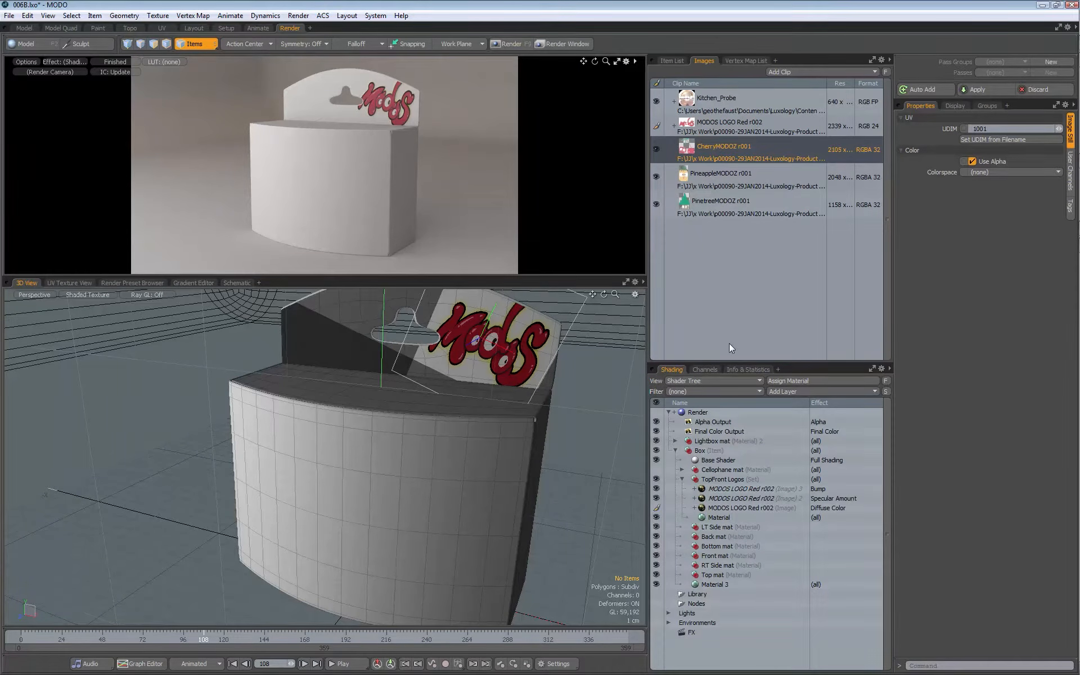
{"action": "left_click_drag", "start_coordinate": [703, 155], "coordinate": [721, 487]}
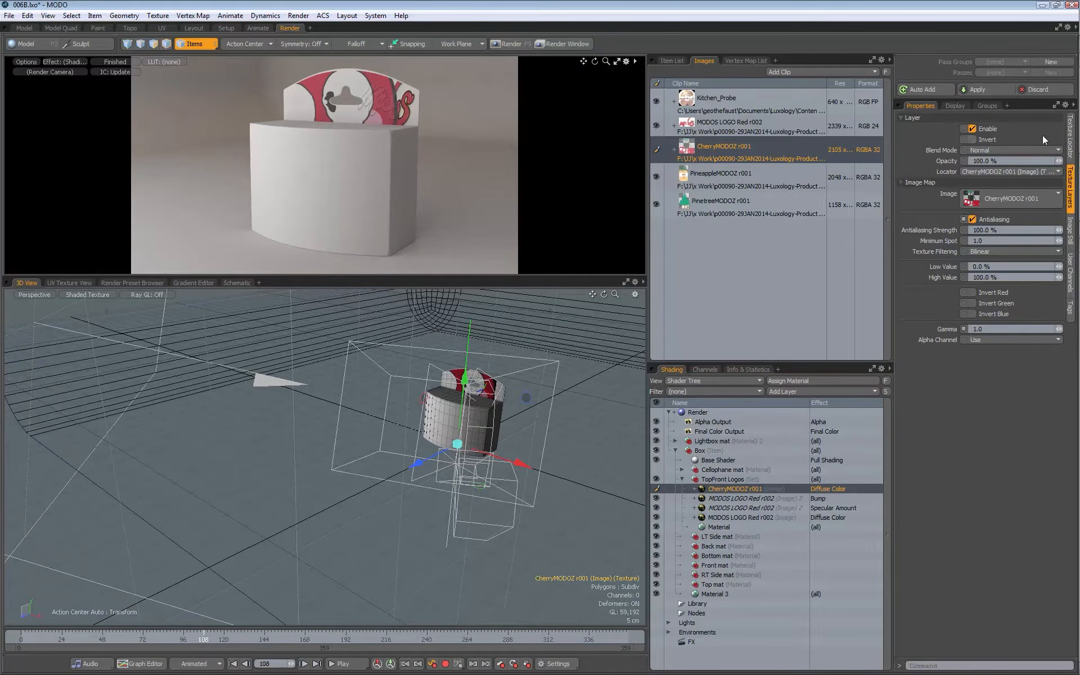
- Set the cherry texture's projection type to Planar and move its locator to about X -4.3 cm, Y 12.6 cm
{"action": "left_click", "coordinate": [1071, 136]}
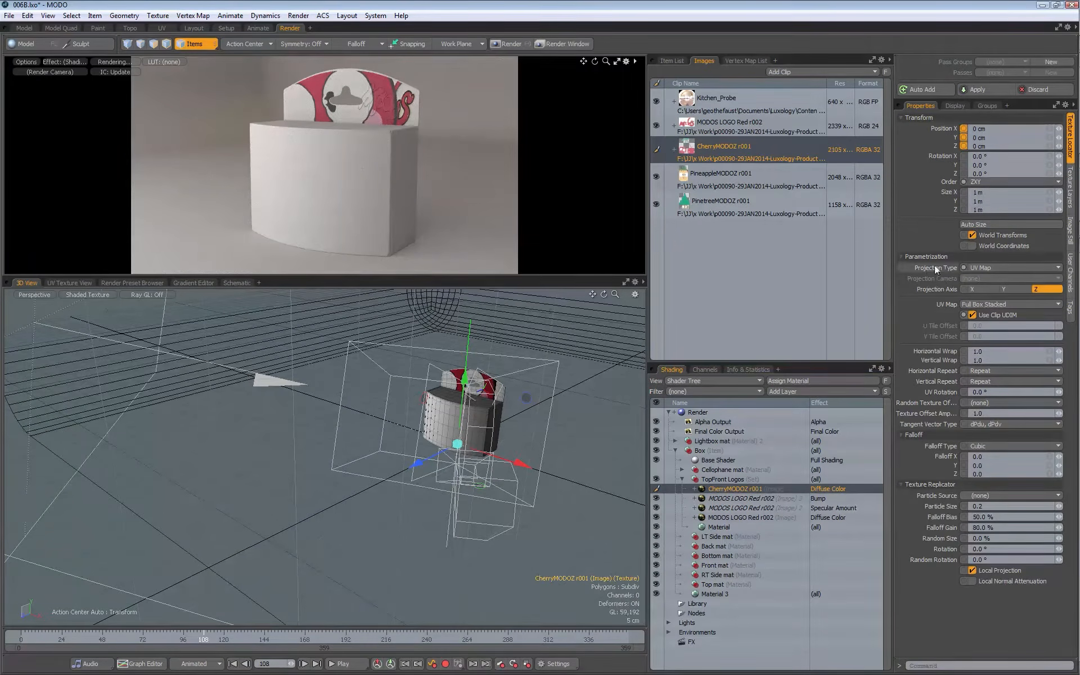
{"action": "left_click", "coordinate": [988, 266]}
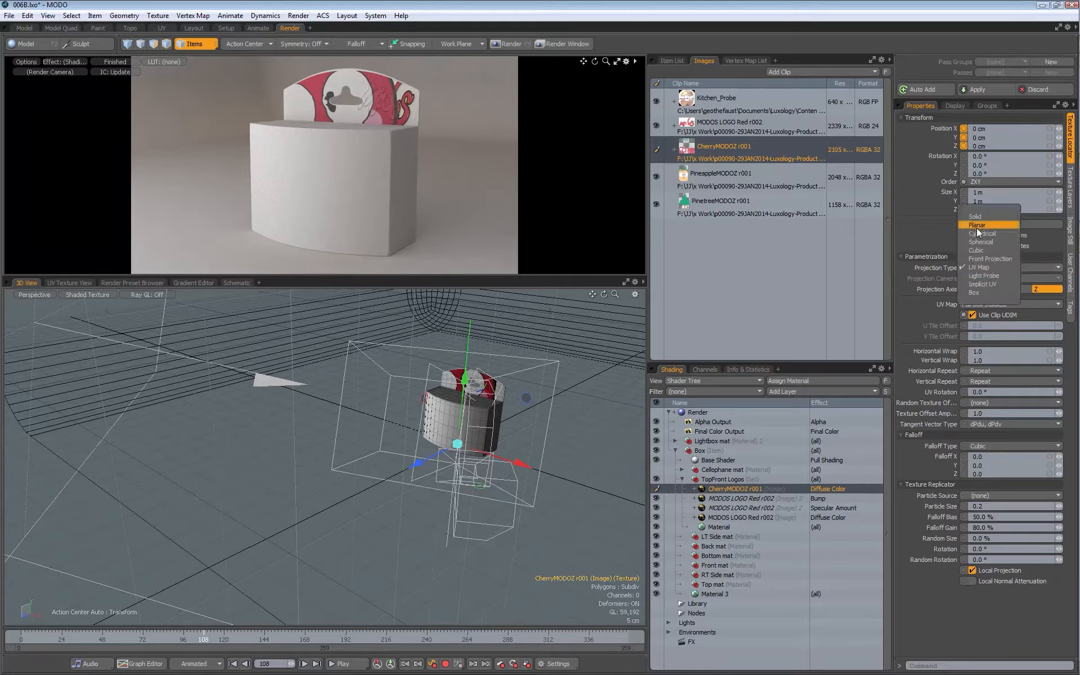
{"action": "left_click", "coordinate": [981, 226]}
{"action": "left_click_drag", "start_coordinate": [431, 450], "coordinate": [437, 335], "text": "alt"}
{"action": "scroll", "coordinate": [387, 450], "scroll_direction": "up", "scroll_amount": 8}
{"action": "left_click_drag", "start_coordinate": [479, 390], "coordinate": [461, 398]}
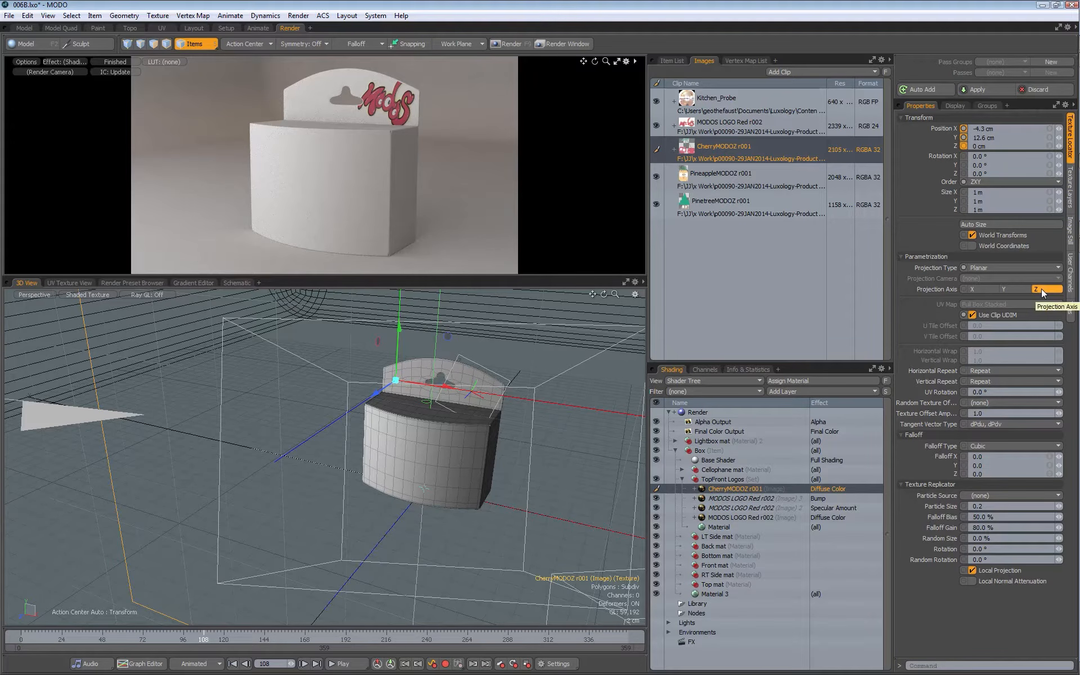
- Scale the cherry texture locator uniformly to about 16 cm in X, Y and Z
{"action": "key", "text": "r"}
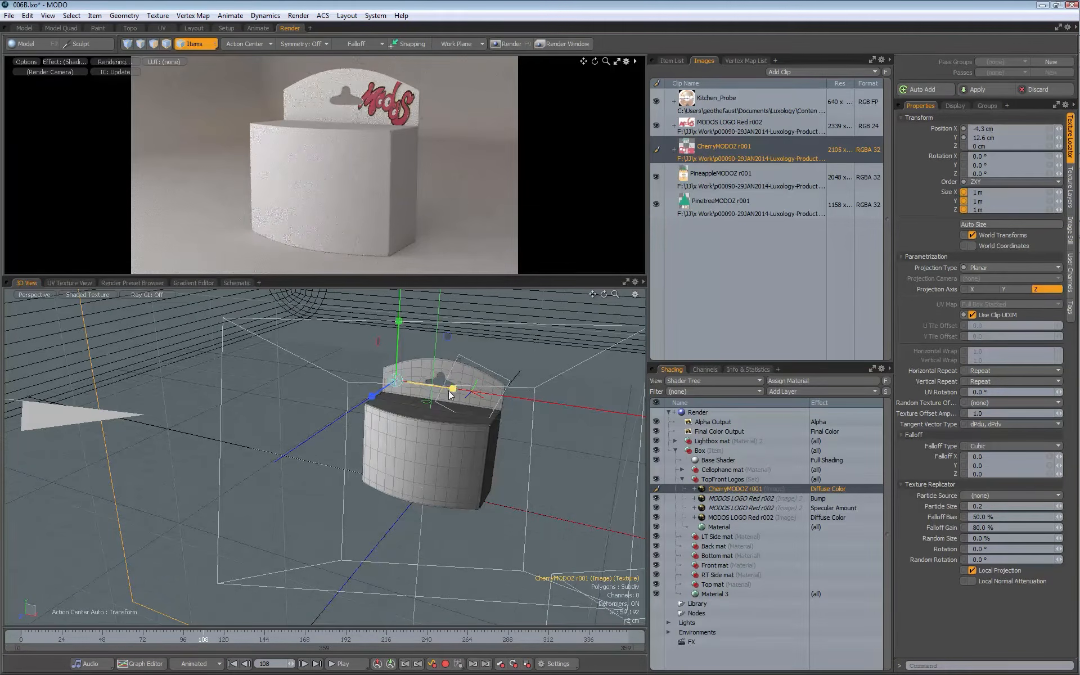
{"action": "scroll", "coordinate": [457, 389], "scroll_direction": "down", "scroll_amount": 4}
{"action": "middle_click_drag", "start_coordinate": [424, 381], "coordinate": [466, 392]}
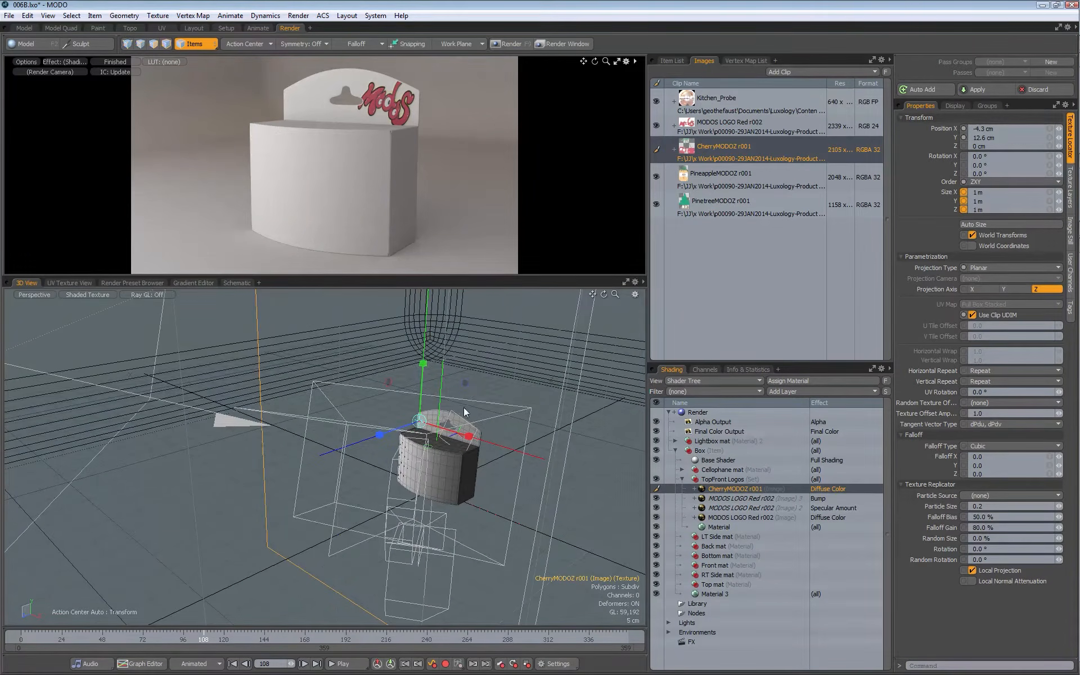
{"action": "scroll", "coordinate": [442, 399], "scroll_direction": "up", "scroll_amount": 4}
{"action": "middle_click_drag", "start_coordinate": [443, 399], "coordinate": [422, 418]}
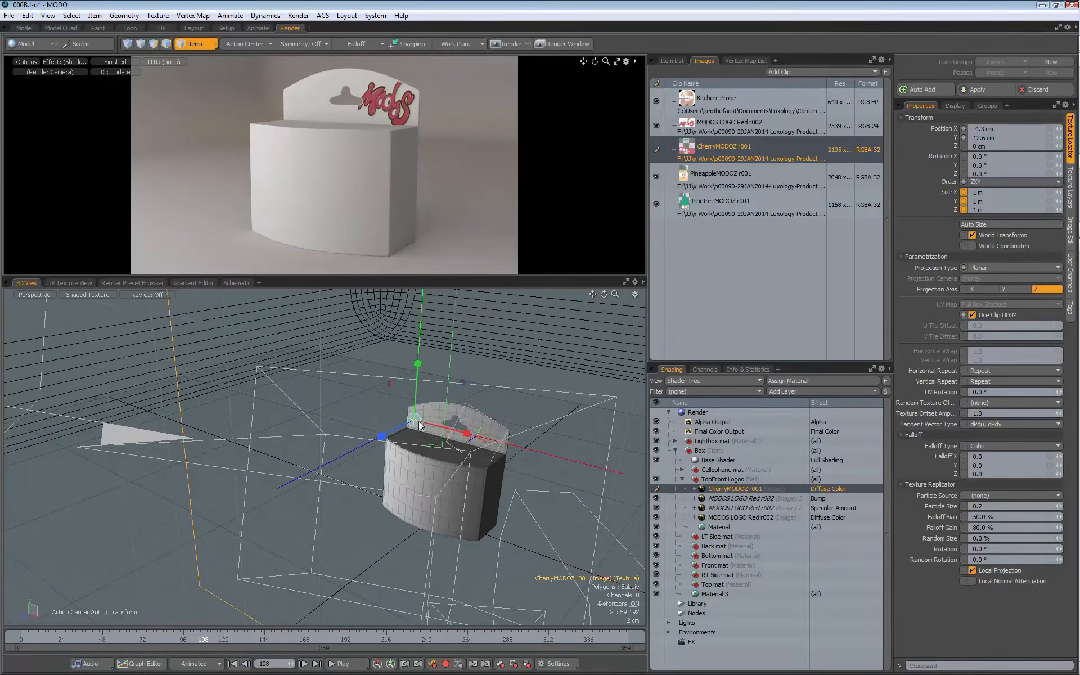
{"action": "left_click_drag", "start_coordinate": [414, 420], "coordinate": [372, 419]}
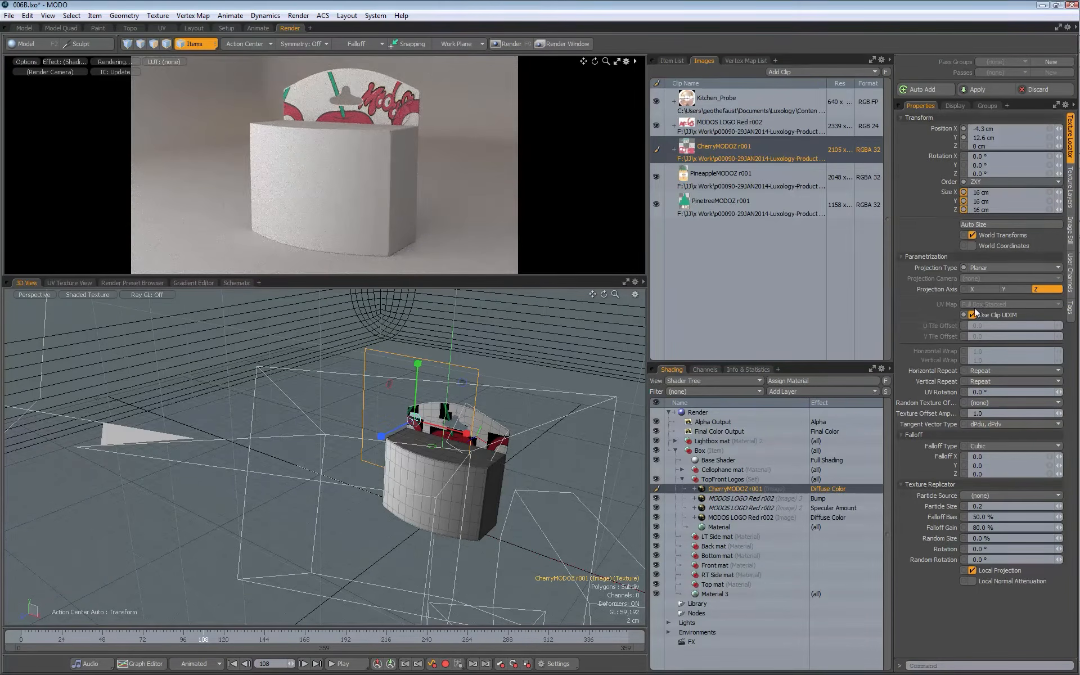
- Set both the horizontal and vertical repeat of the cherry texture to Reset
{"action": "left_click", "coordinate": [992, 372]}
{"action": "left_click", "coordinate": [983, 364]}
{"action": "left_click", "coordinate": [991, 382]}
{"action": "left_click", "coordinate": [986, 373]}
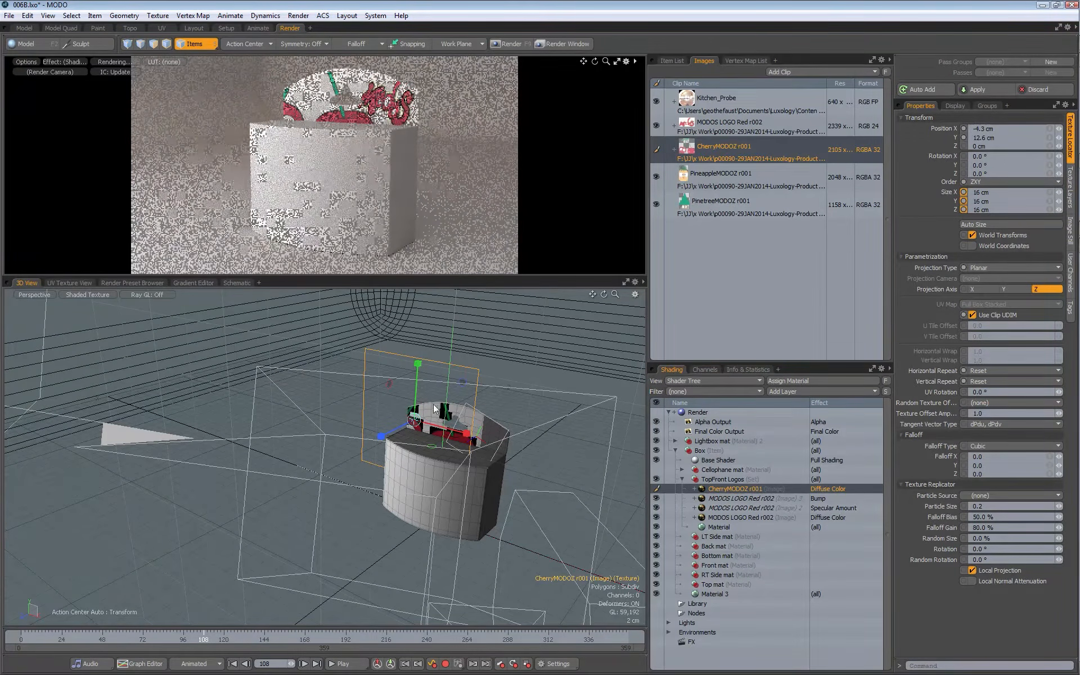
- Scale the cherry texture locator in its X-Y plane to about 4.88 cm
{"action": "left_click_drag", "start_coordinate": [462, 383], "coordinate": [428, 394]}
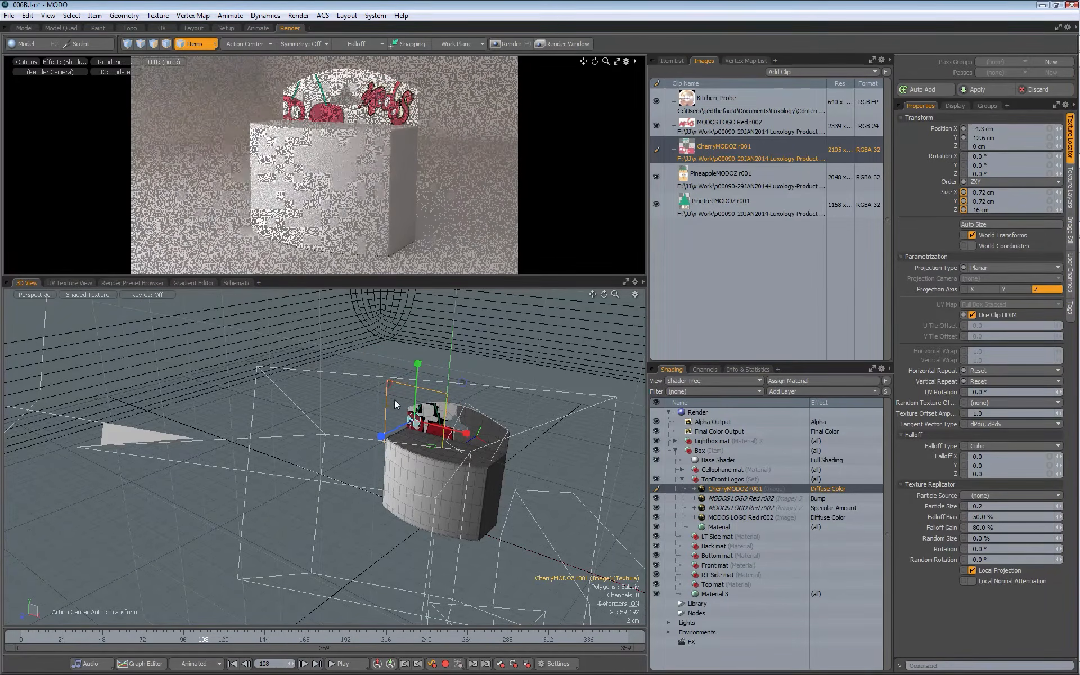
{"action": "left_click_drag", "start_coordinate": [463, 383], "coordinate": [430, 394]}
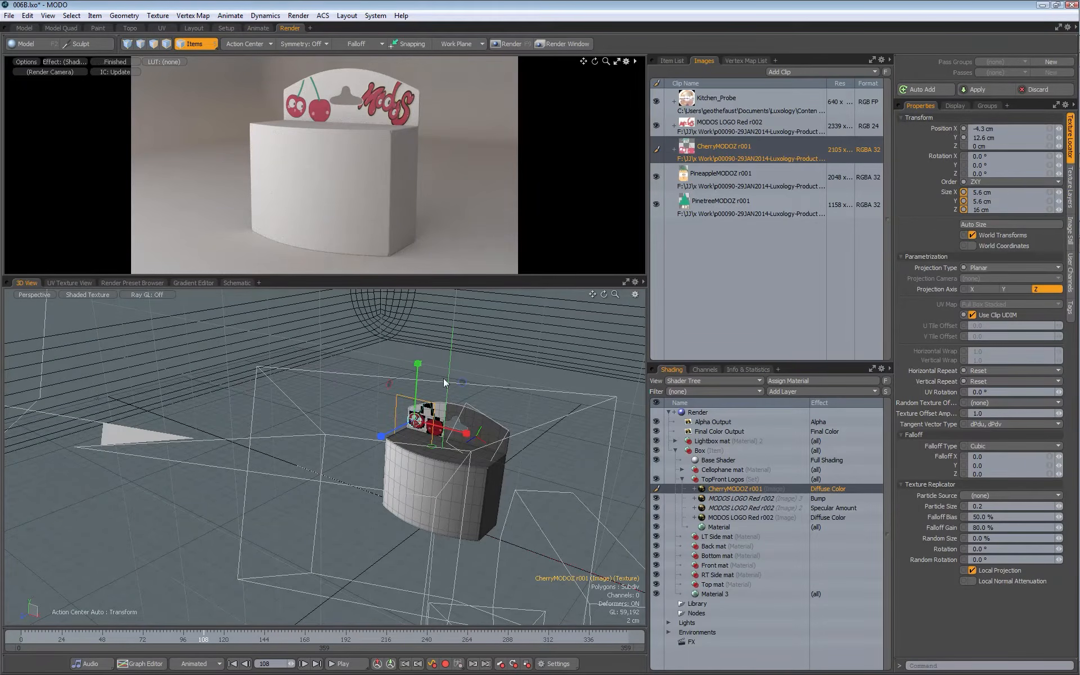
{"action": "left_click_drag", "start_coordinate": [463, 383], "coordinate": [460, 389]}
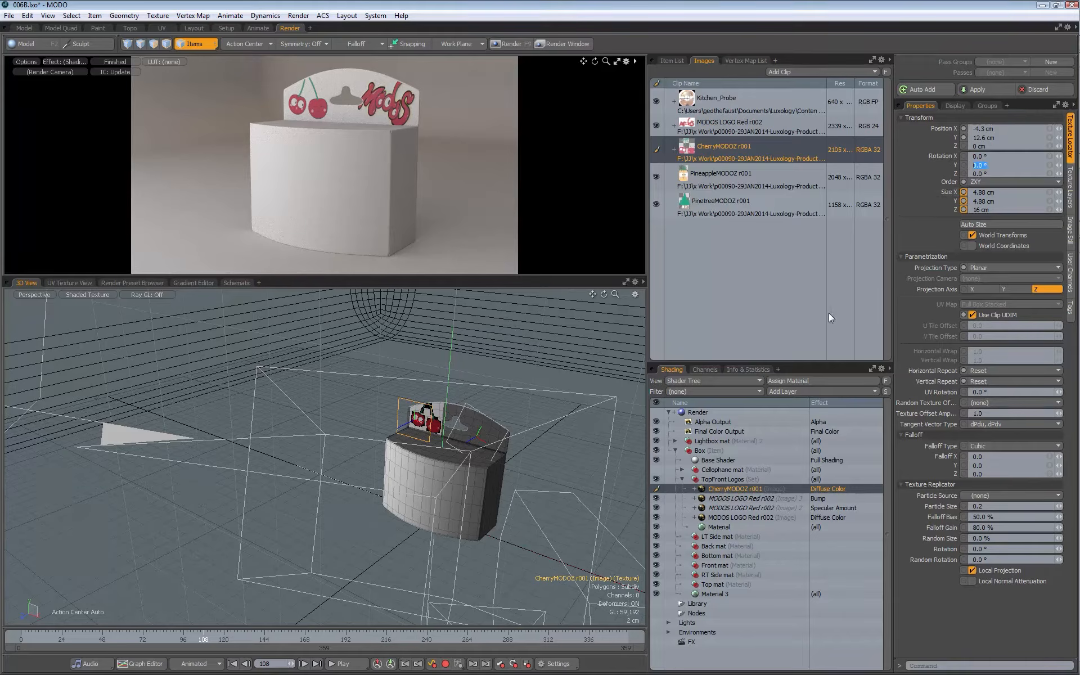
- Rotate the cherry texture locator 180° about Y and lower it to about Y 12.3 cm
{"action": "type", "text": "0"}
{"action": "key", "text": "Return"}
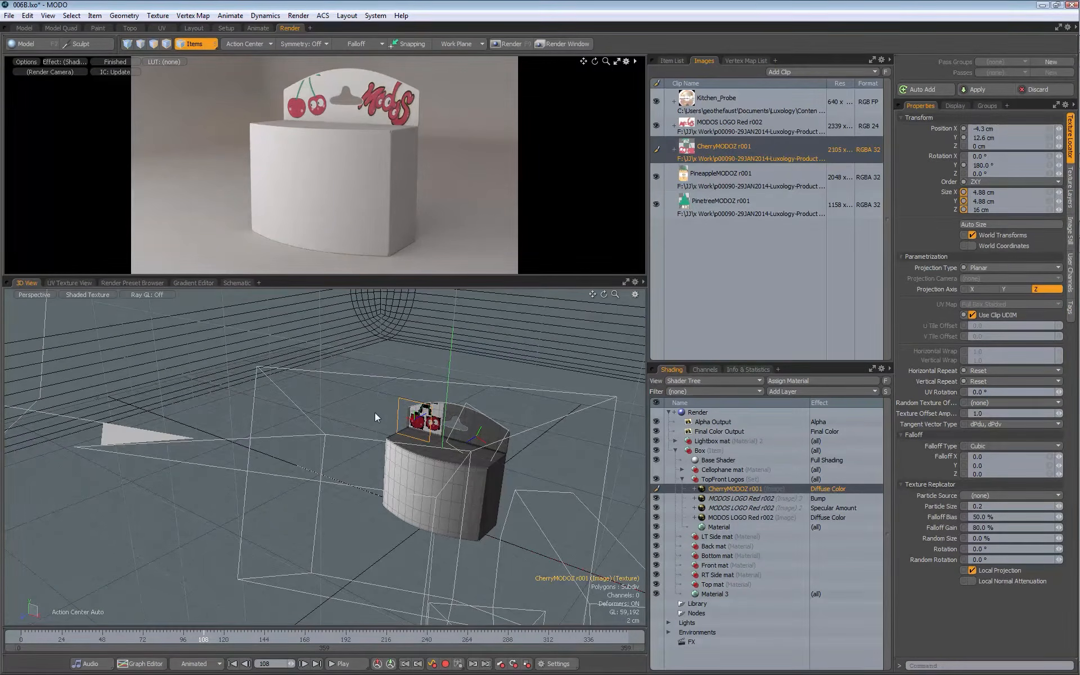
{"action": "key", "text": "w"}
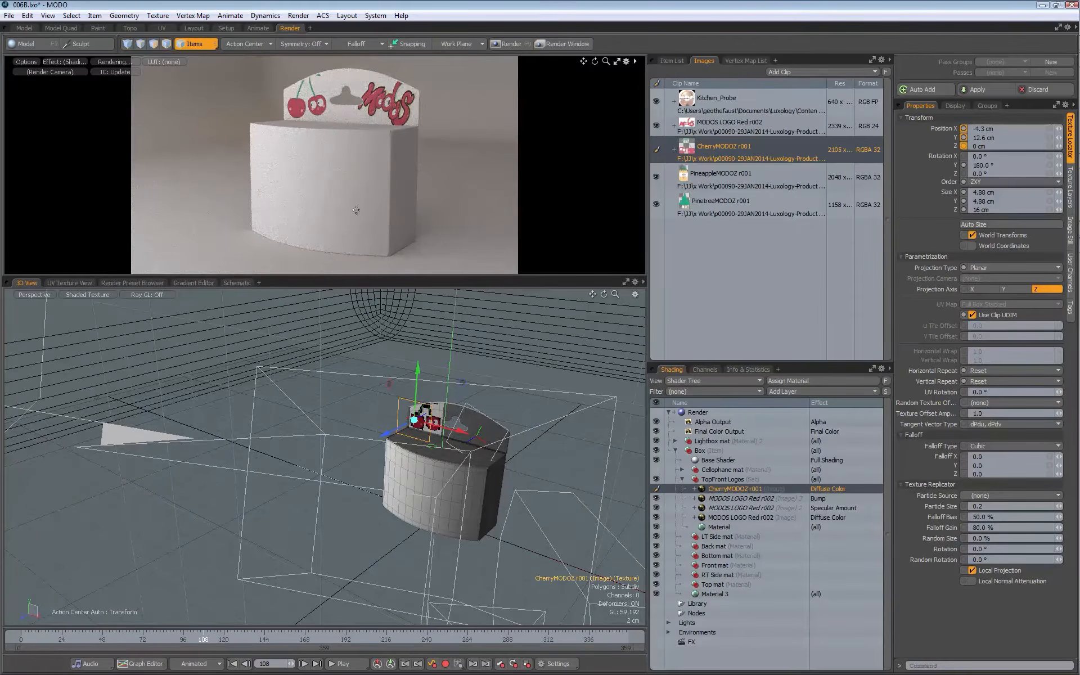
{"action": "left_click_drag", "start_coordinate": [419, 372], "coordinate": [419, 378]}
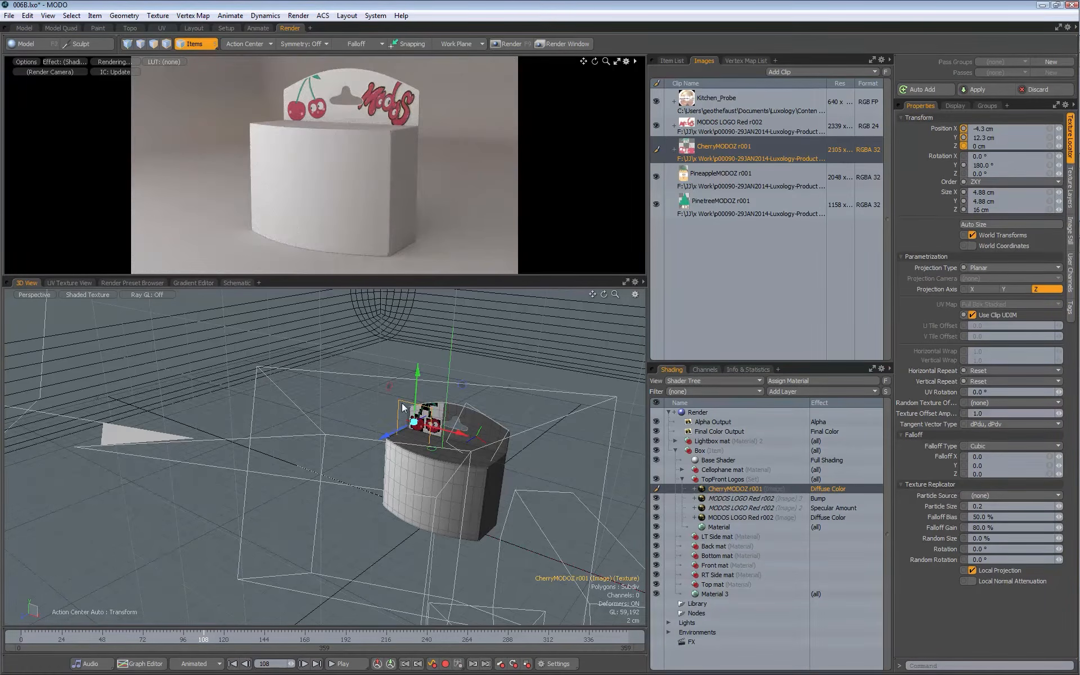
- Fine-tune the cherry locator by scaling X and Y to about 4.71 cm and lowering it to about Y 12.1 cm
{"action": "key", "text": "r"}
{"action": "left_click_drag", "start_coordinate": [461, 385], "coordinate": [460, 386]}
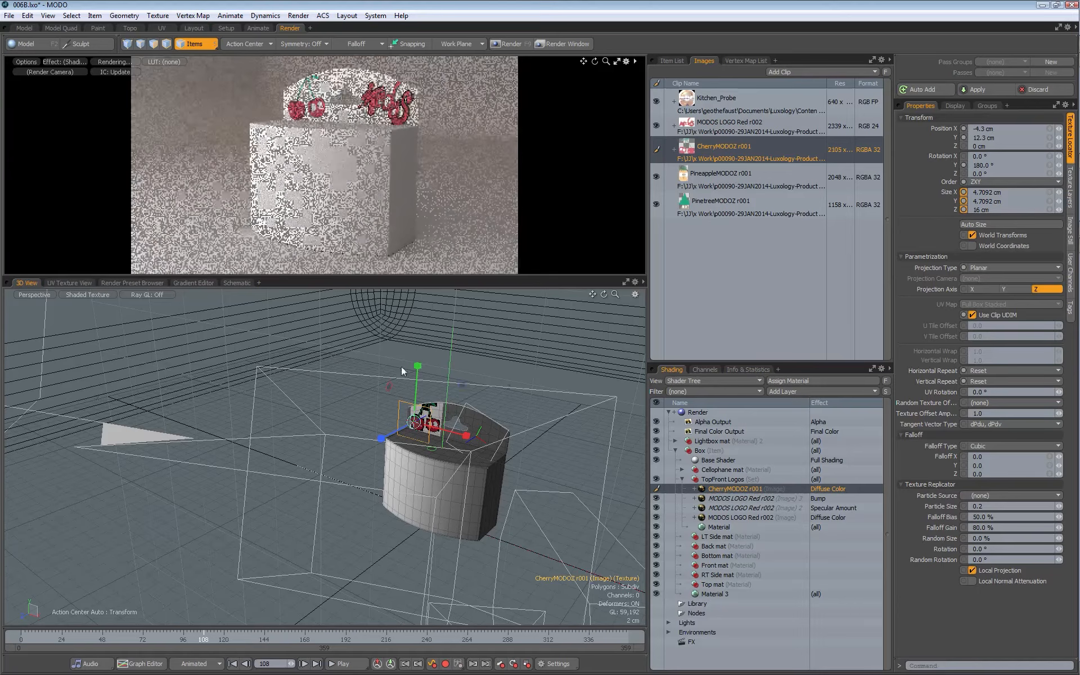
{"action": "key", "text": "w"}
{"action": "left_click_drag", "start_coordinate": [418, 376], "coordinate": [418, 379]}
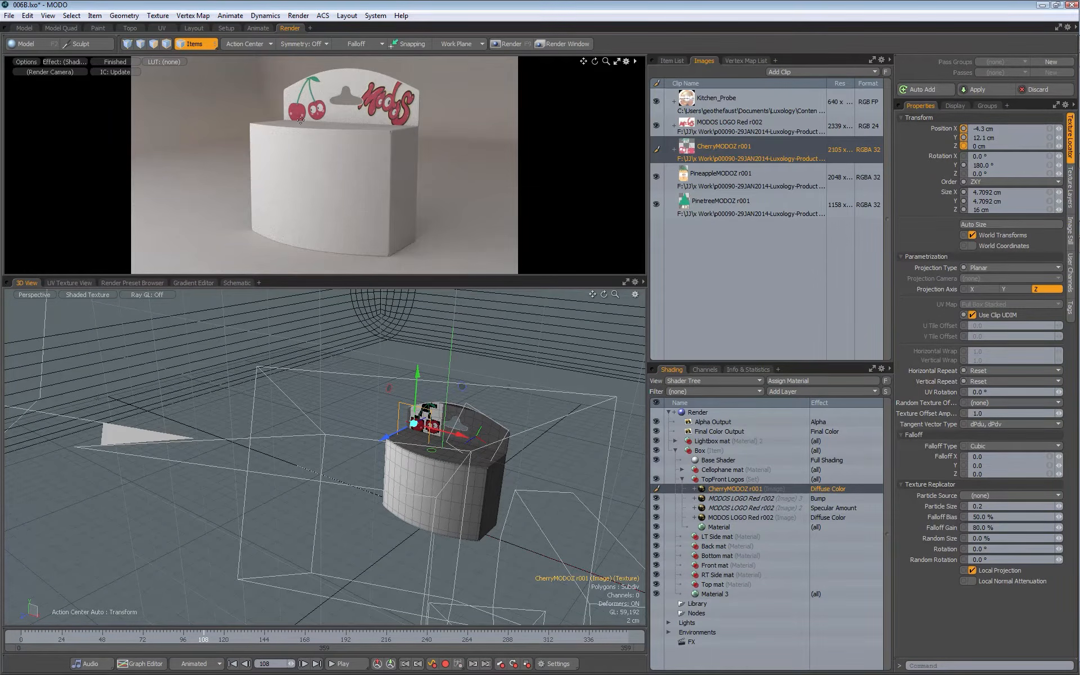
{"action": "key", "text": "space"}
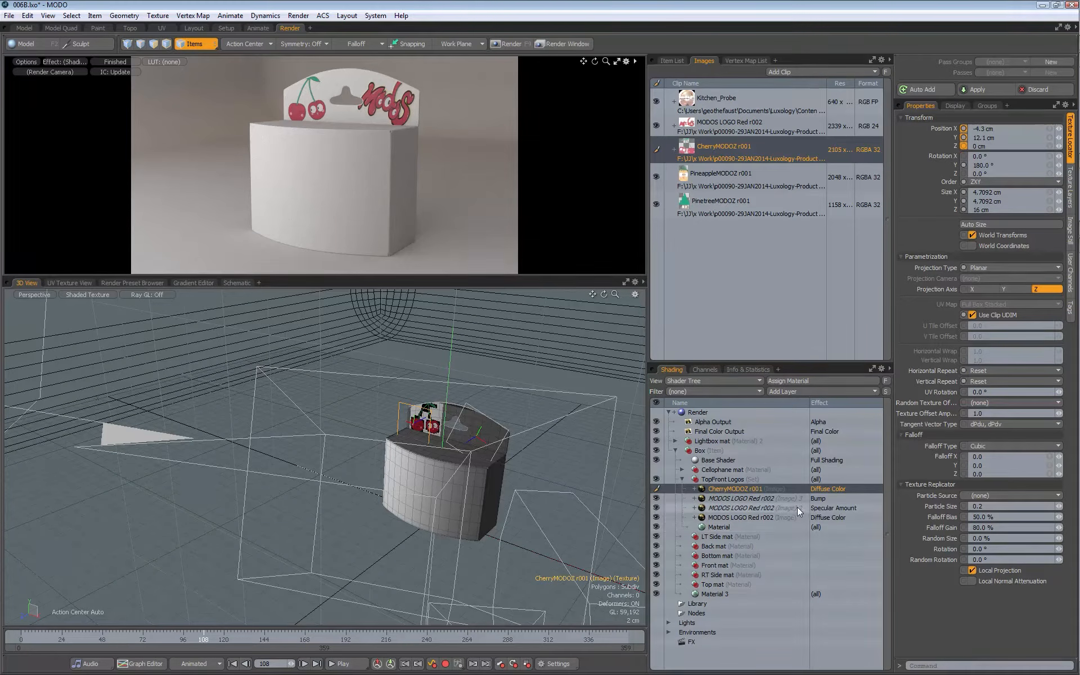
- Create an instance of the cherry image layer and set its effect to Specular Amount
{"action": "right_click", "coordinate": [739, 488]}
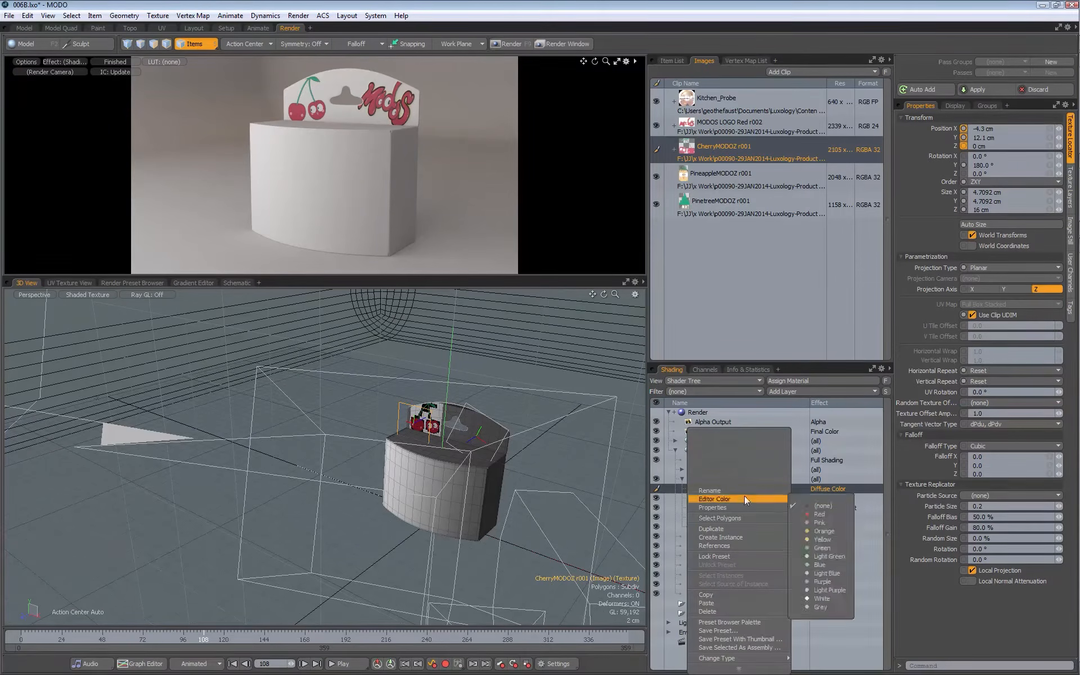
{"action": "left_click", "coordinate": [721, 536]}
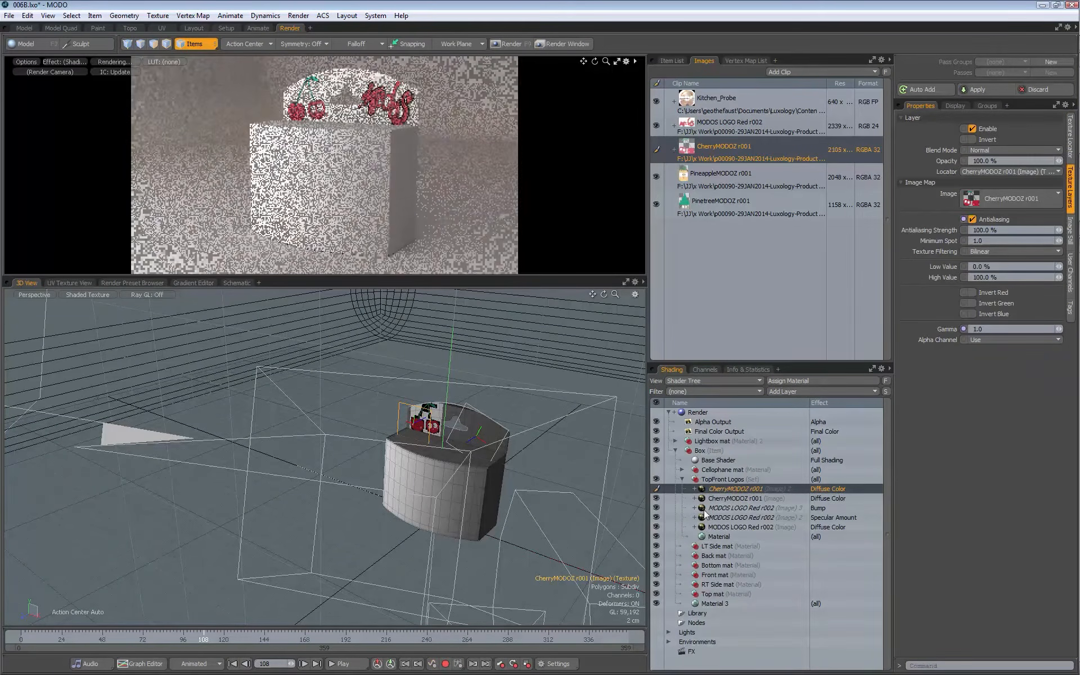
{"action": "left_click", "coordinate": [822, 488]}
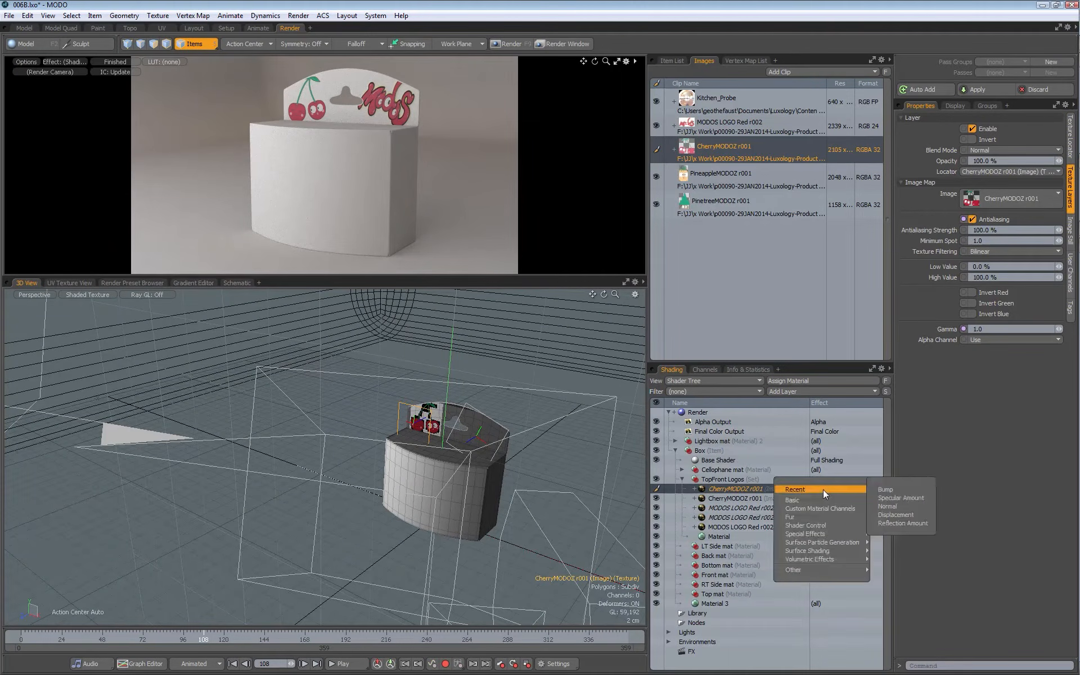
{"action": "left_click", "coordinate": [897, 498]}
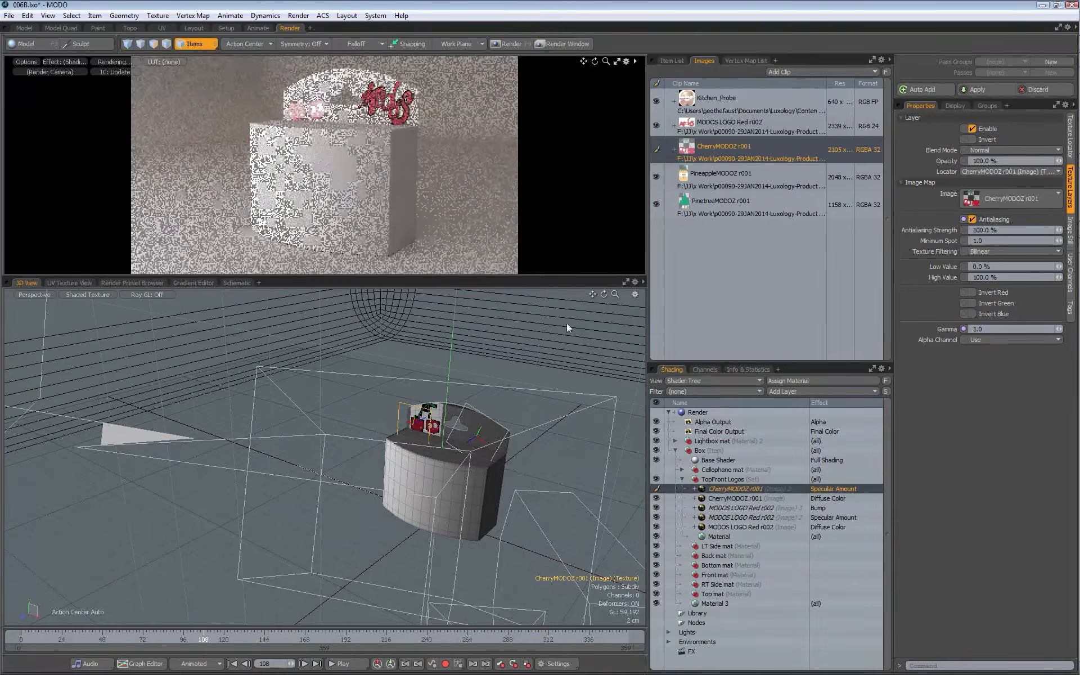
- Match the cherry specular layer to the logo's specular layer by setting its opacity to 2% and enabling Invert
{"action": "left_click", "coordinate": [745, 518]}
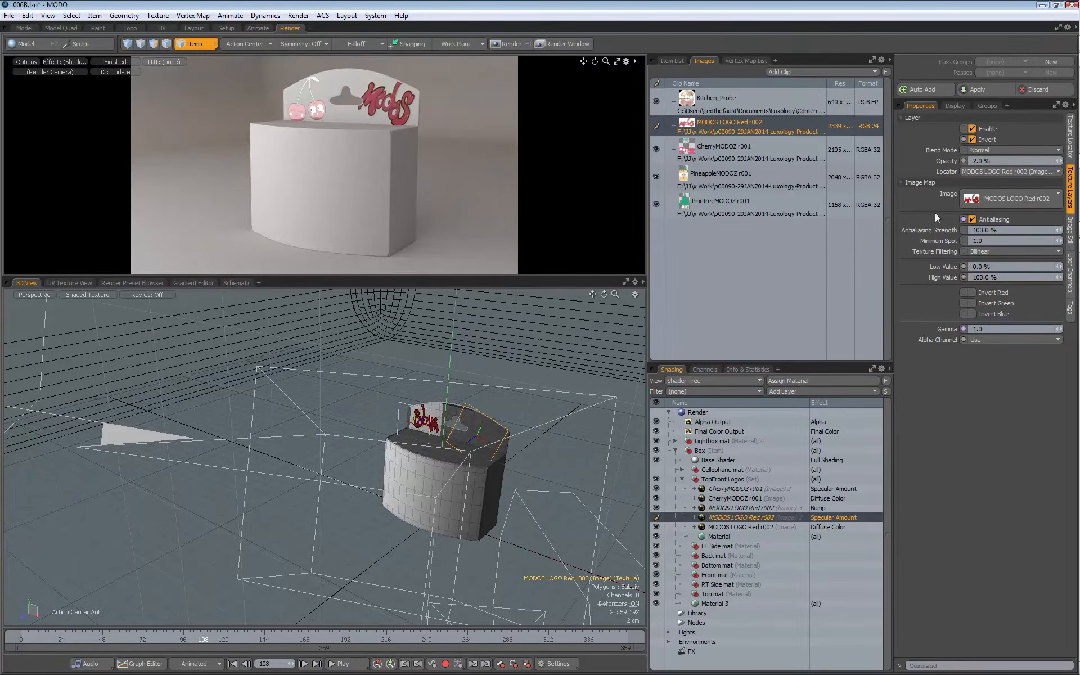
{"action": "left_click", "coordinate": [747, 488]}
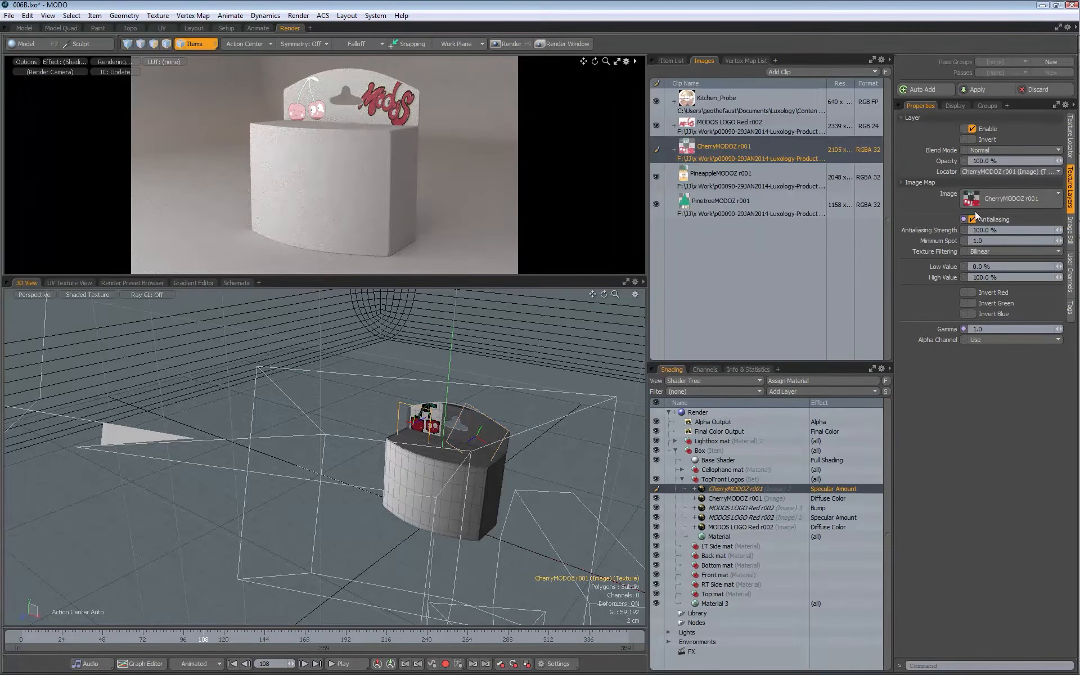
{"action": "left_click", "coordinate": [985, 161]}
{"action": "type", "text": "2"}
{"action": "key", "text": "Return"}
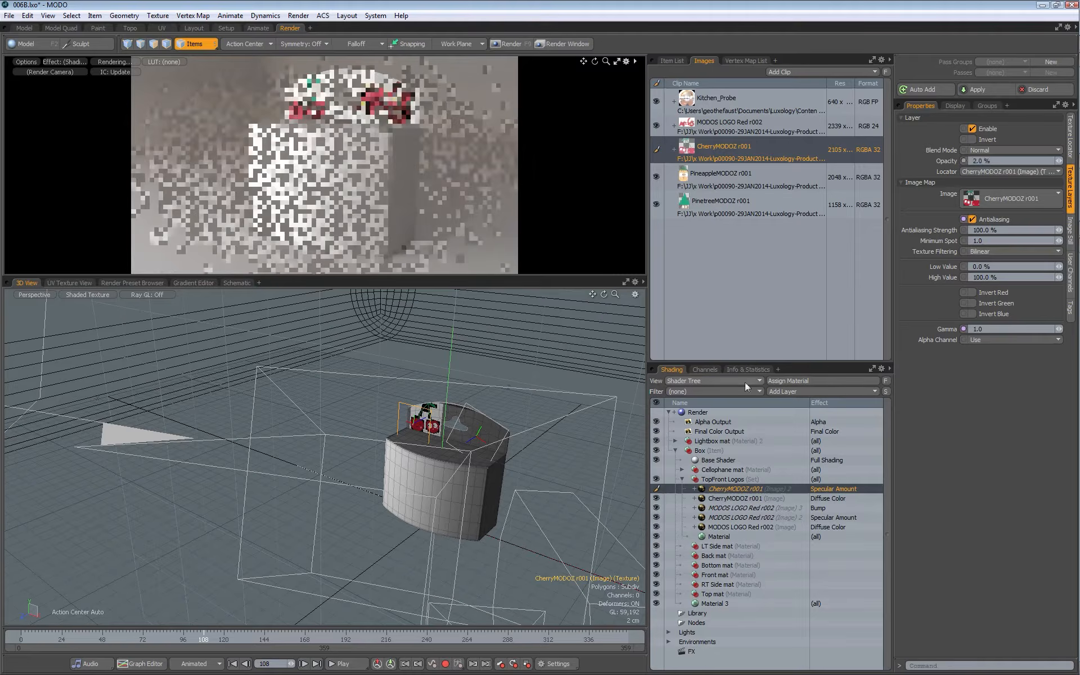
{"action": "left_click", "coordinate": [973, 140]}
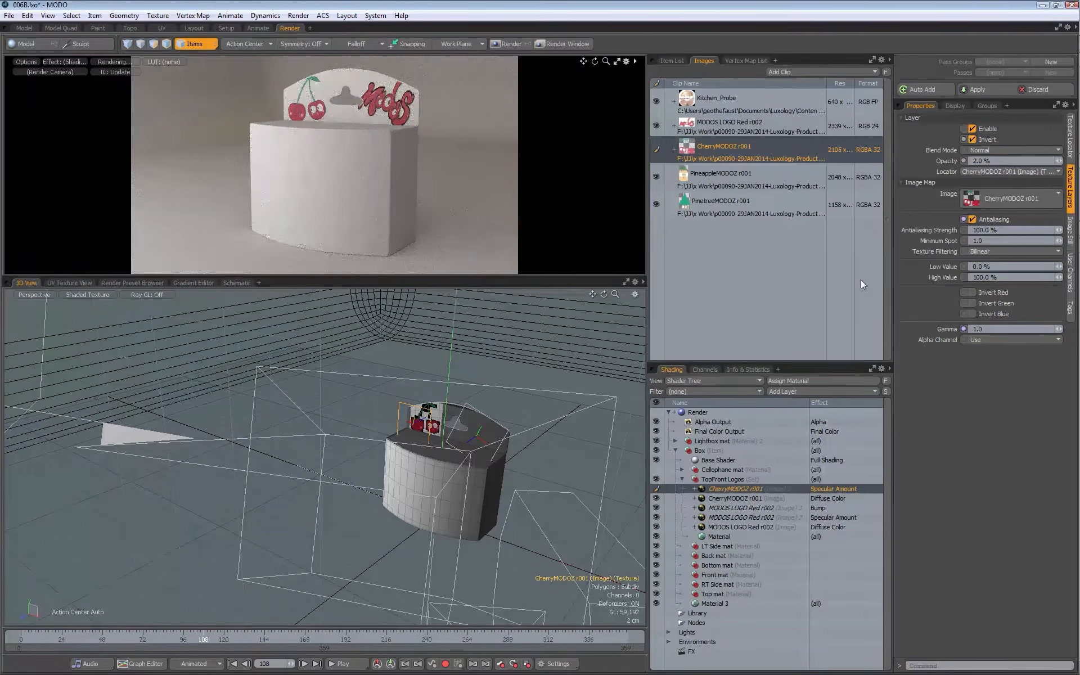
{"action": "left_click", "coordinate": [744, 517]}
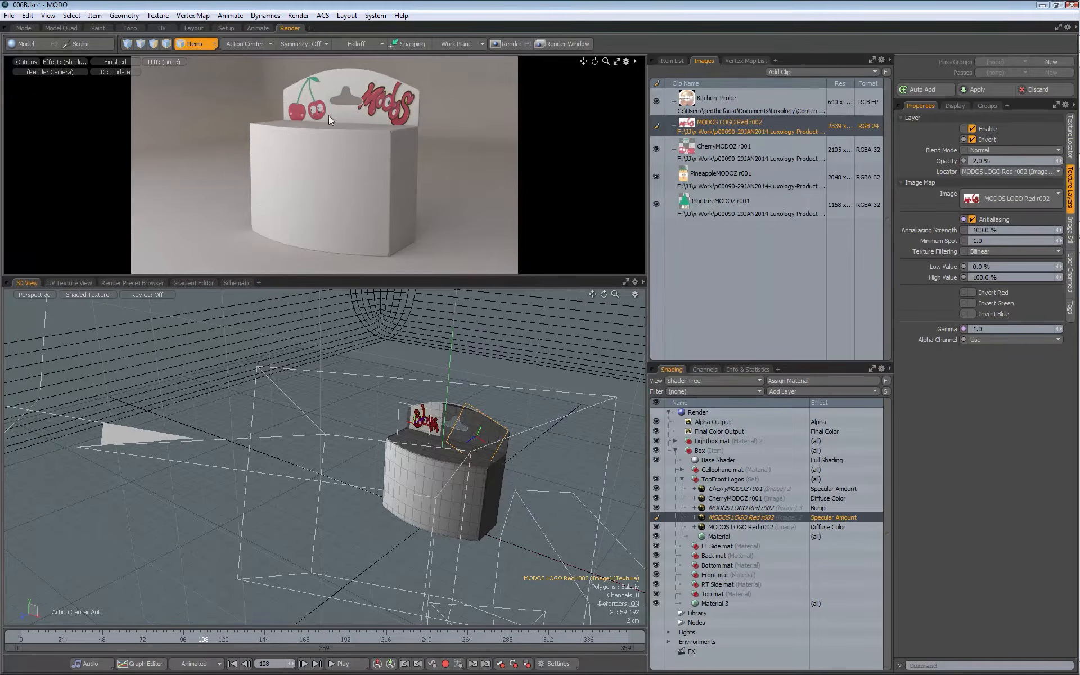
{"action": "left_click", "coordinate": [734, 489]}
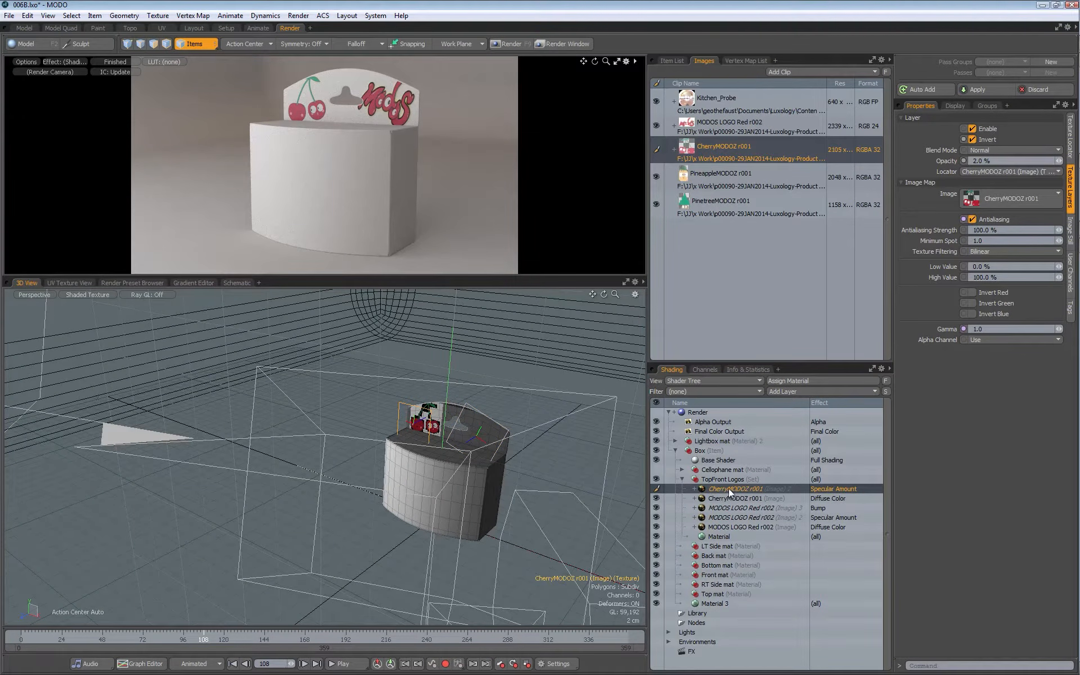
- Duplicate the cherry Specular Amount layer and set the duplicate's effect to Bump
{"action": "right_click", "coordinate": [731, 489]}
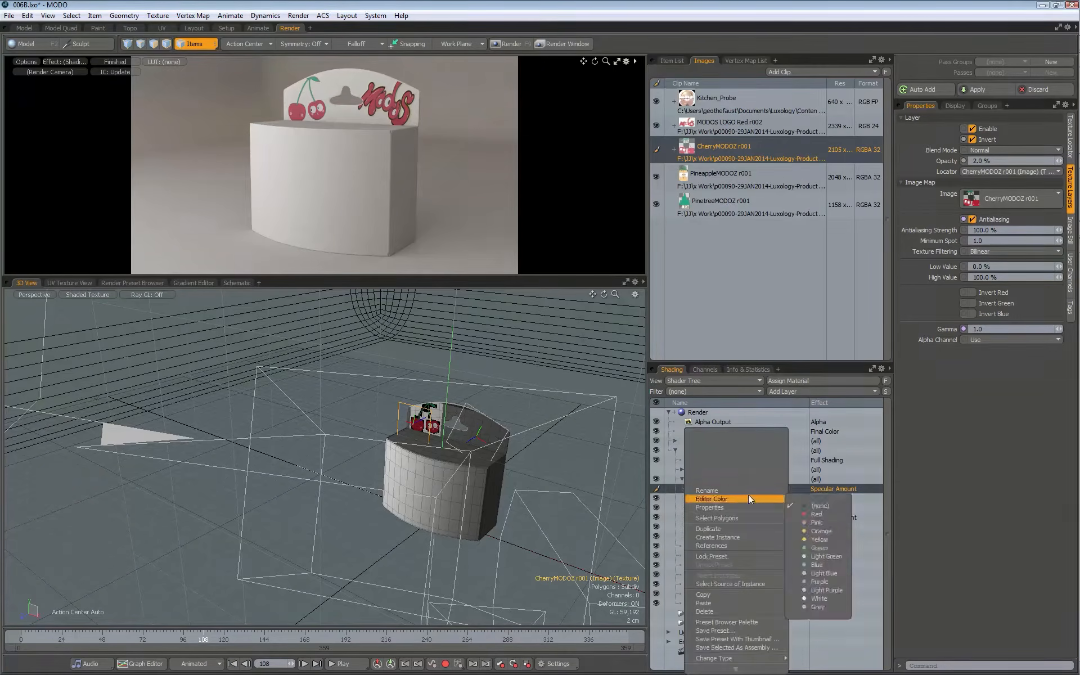
{"action": "left_click", "coordinate": [718, 530]}
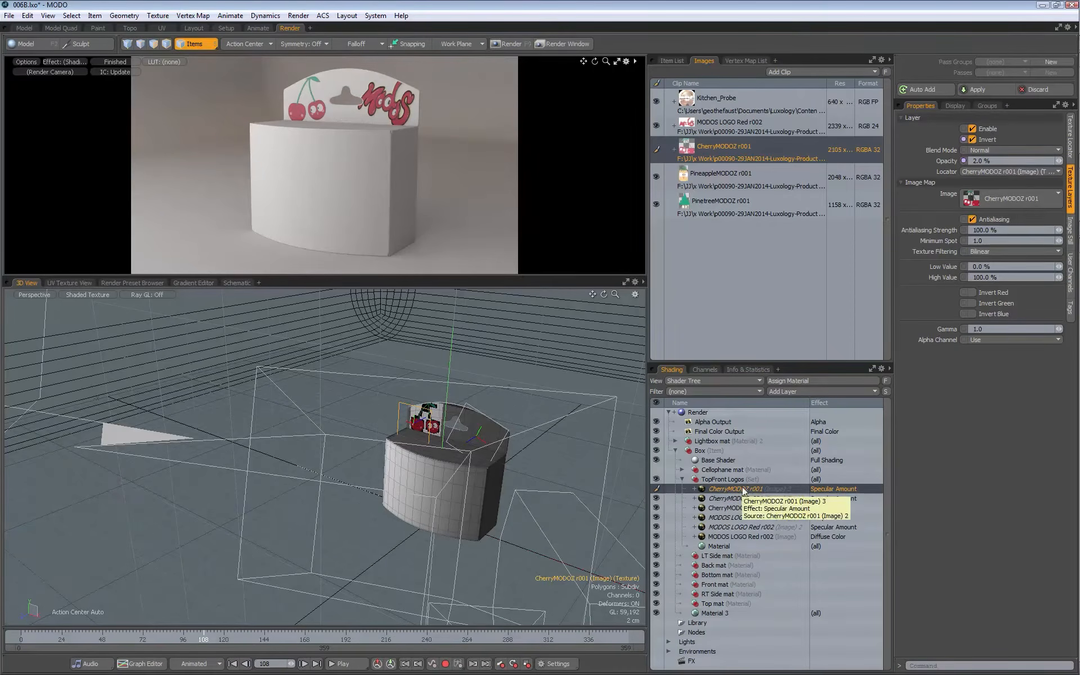
{"action": "left_click", "coordinate": [825, 489]}
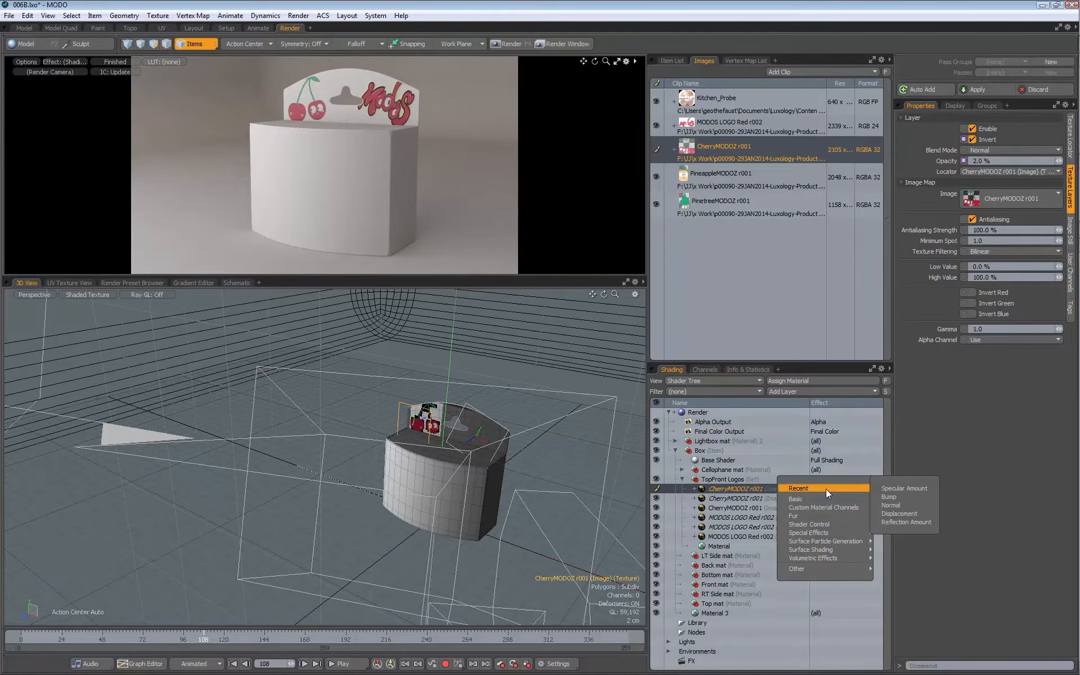
{"action": "left_click", "coordinate": [889, 497]}
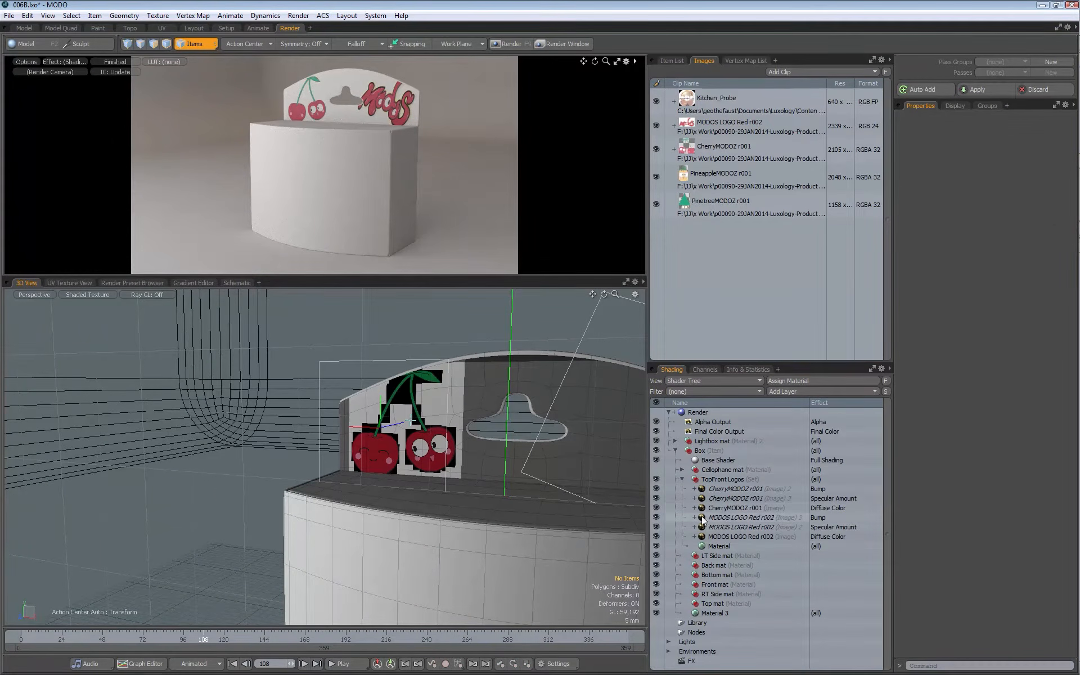
- Try PinetreeMODOZ r001 and PineappleMODOZ r001 in turn as the image of the cherry's diffuse color layer
{"action": "left_click", "coordinate": [728, 508]}
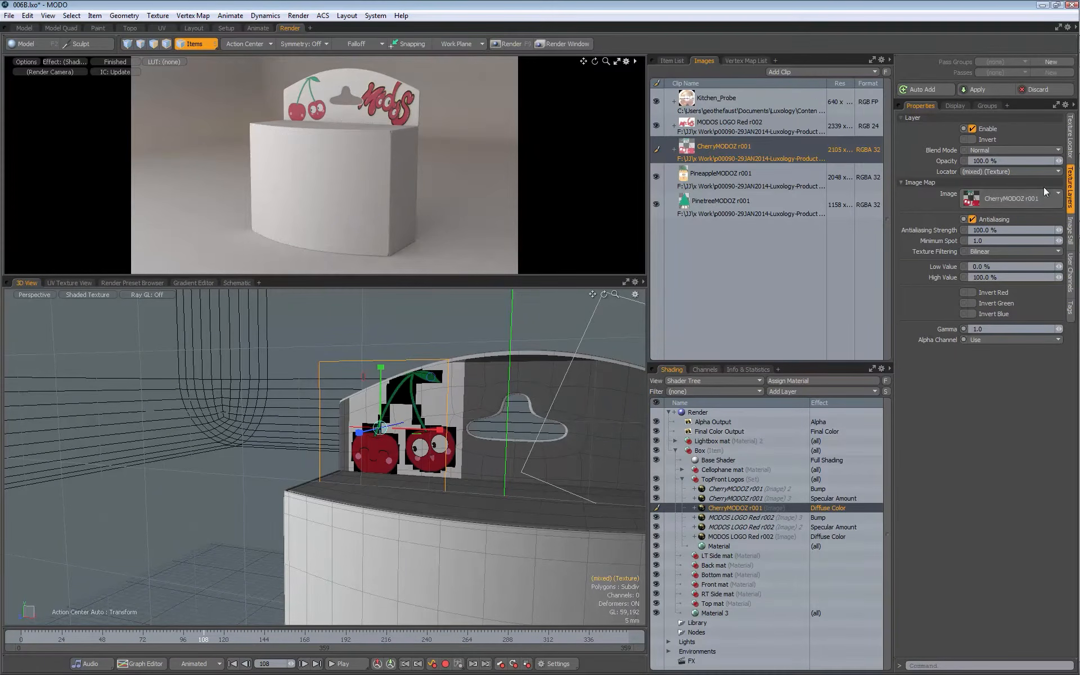
{"action": "left_click", "coordinate": [990, 198]}
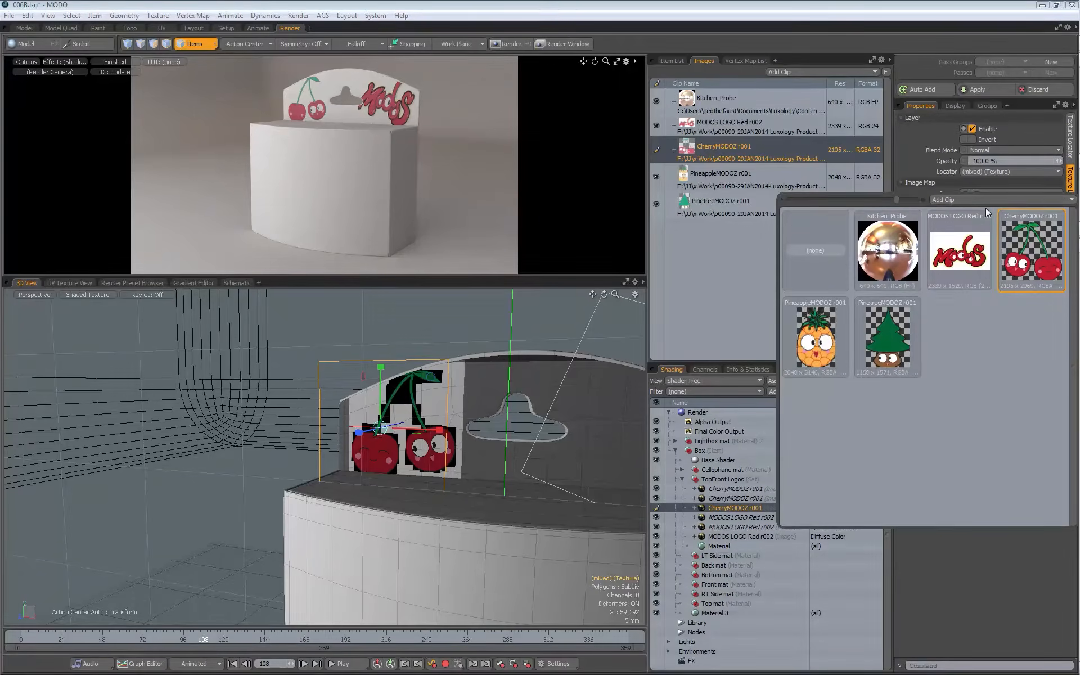
{"action": "left_click", "coordinate": [880, 334]}
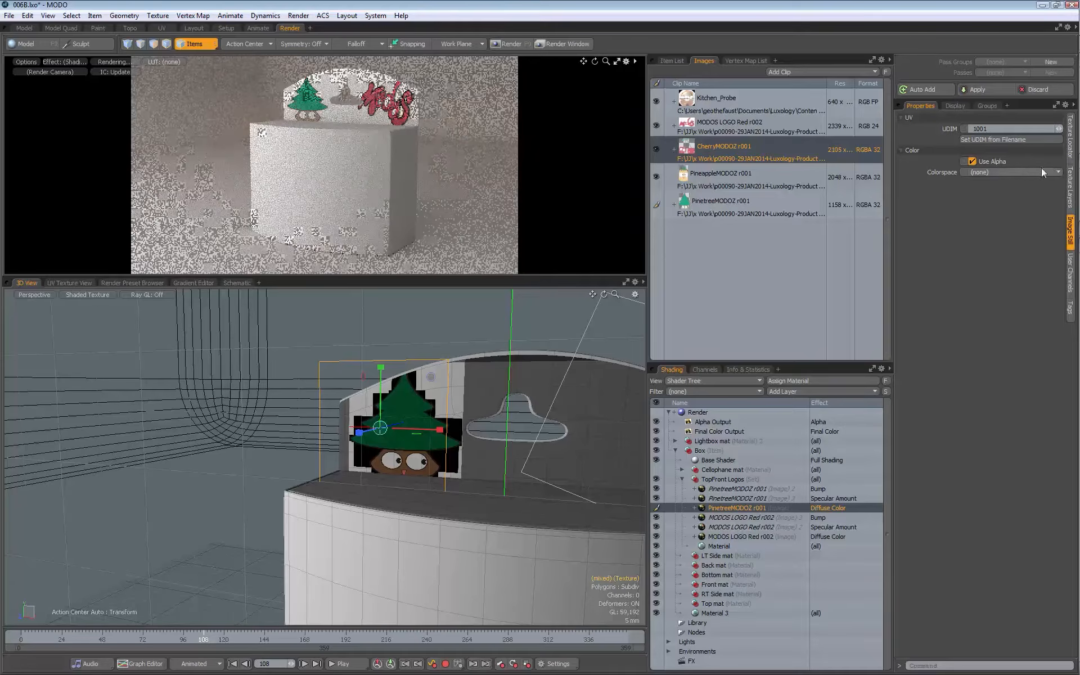
{"action": "left_click", "coordinate": [1071, 180]}
{"action": "left_click", "coordinate": [1007, 198]}
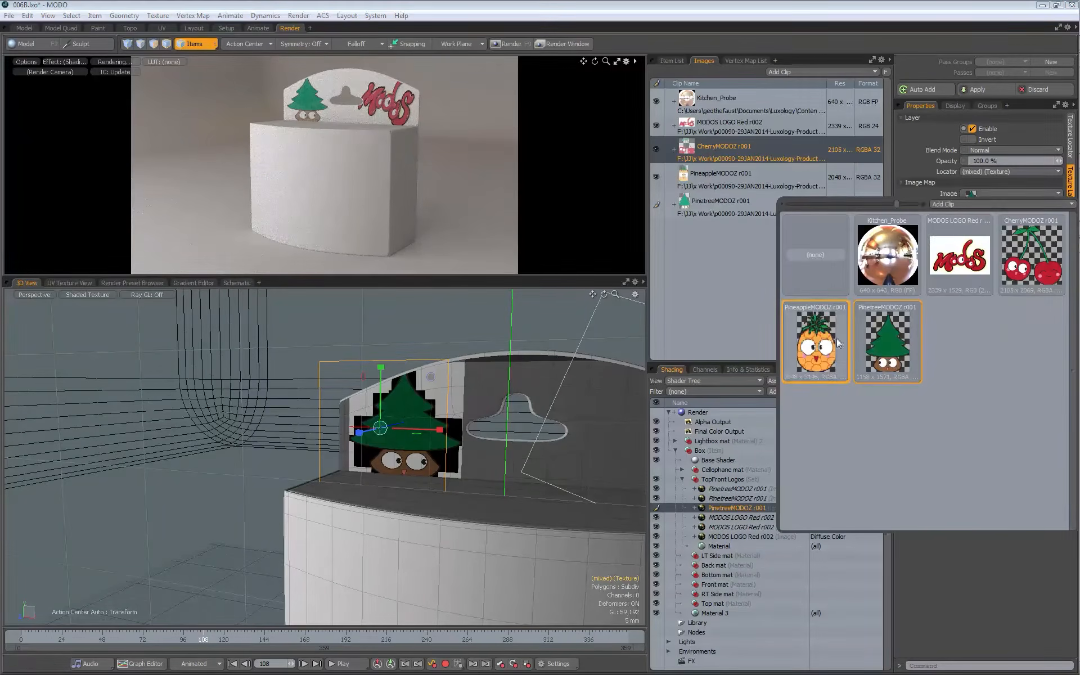
{"action": "left_click", "coordinate": [818, 343]}
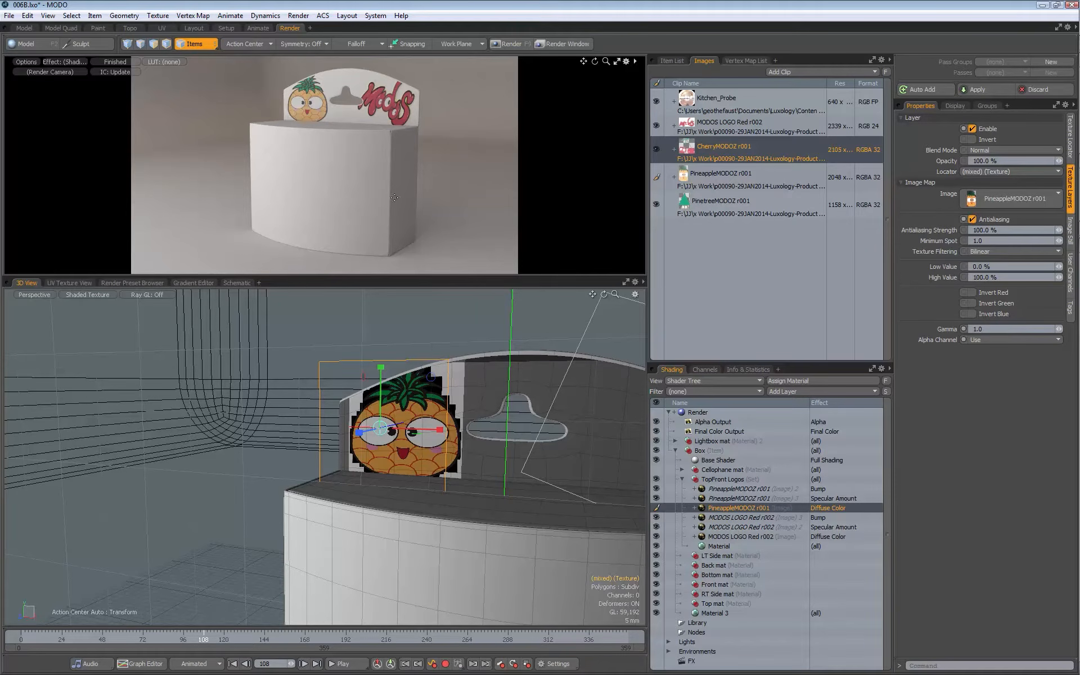
- Check the layer's texture locator settings and restore CherryMODOZ r001 as its image
{"action": "left_click", "coordinate": [1071, 147]}
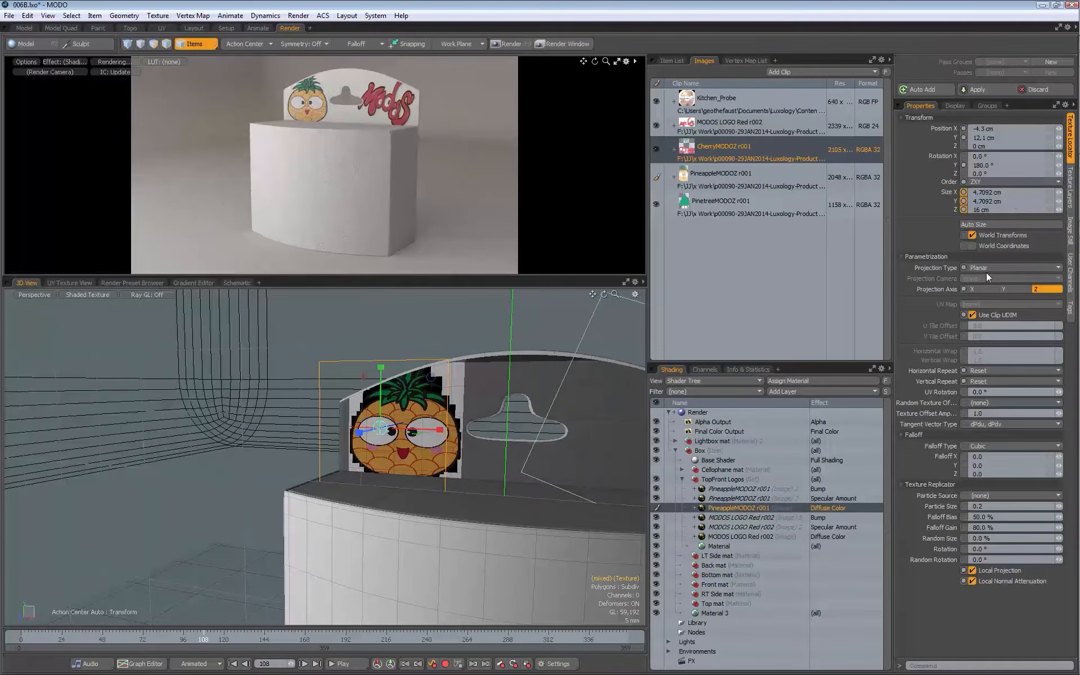
{"action": "left_click", "coordinate": [1070, 188]}
{"action": "left_click", "coordinate": [996, 199]}
{"action": "left_click", "coordinate": [1031, 253]}
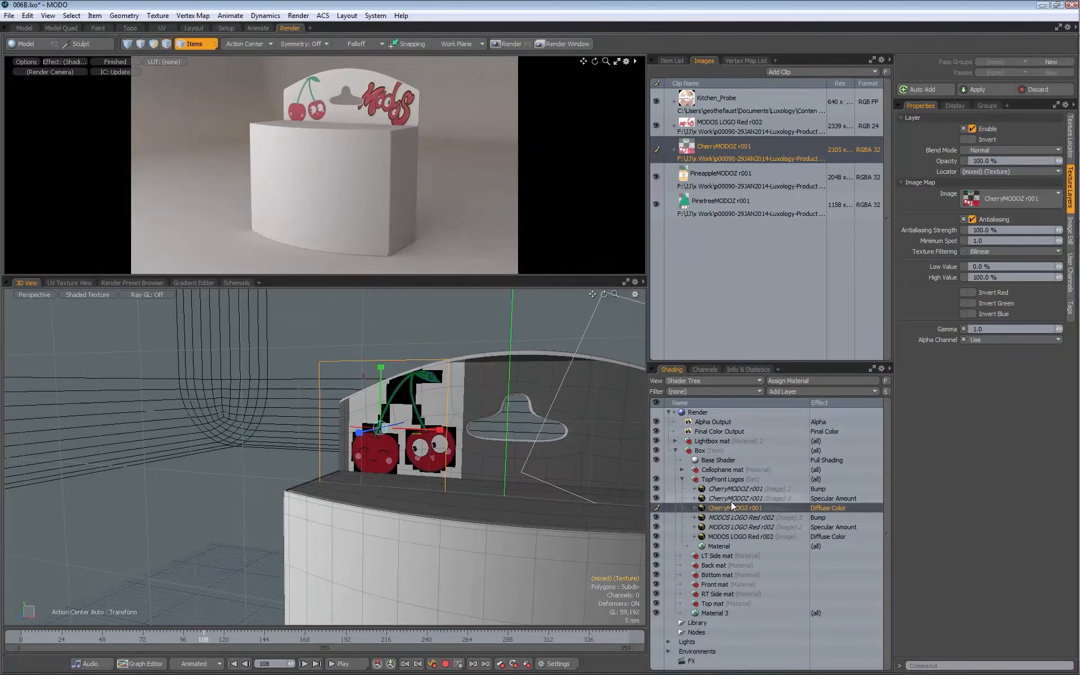
{"action": "left_click", "coordinate": [739, 490]}
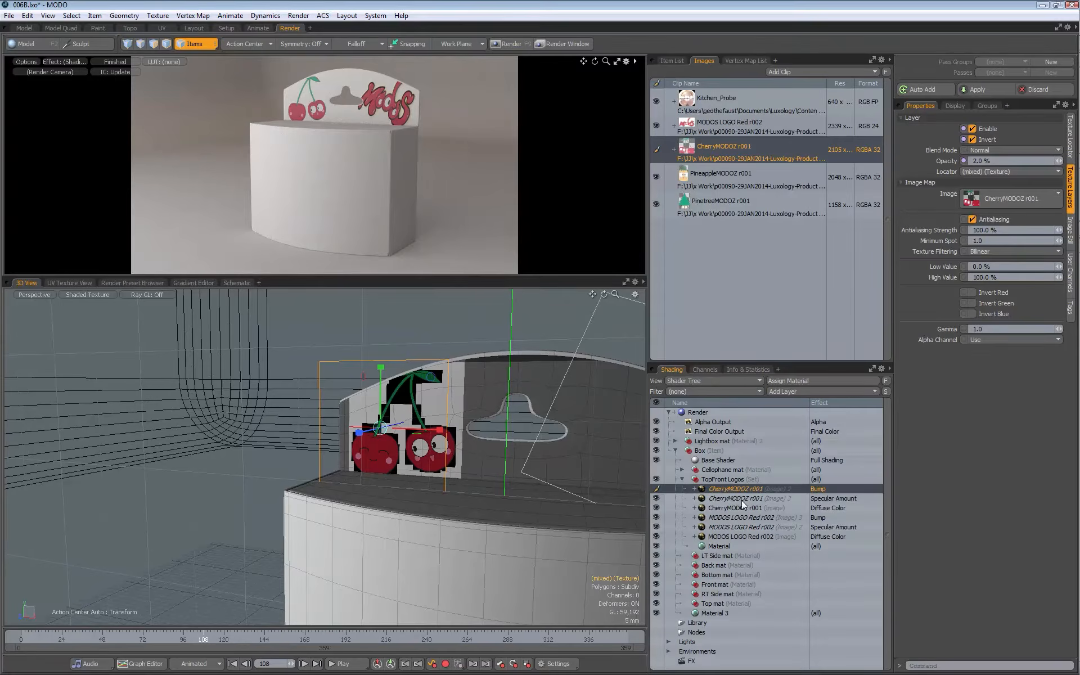
{"action": "left_click", "coordinate": [743, 499]}
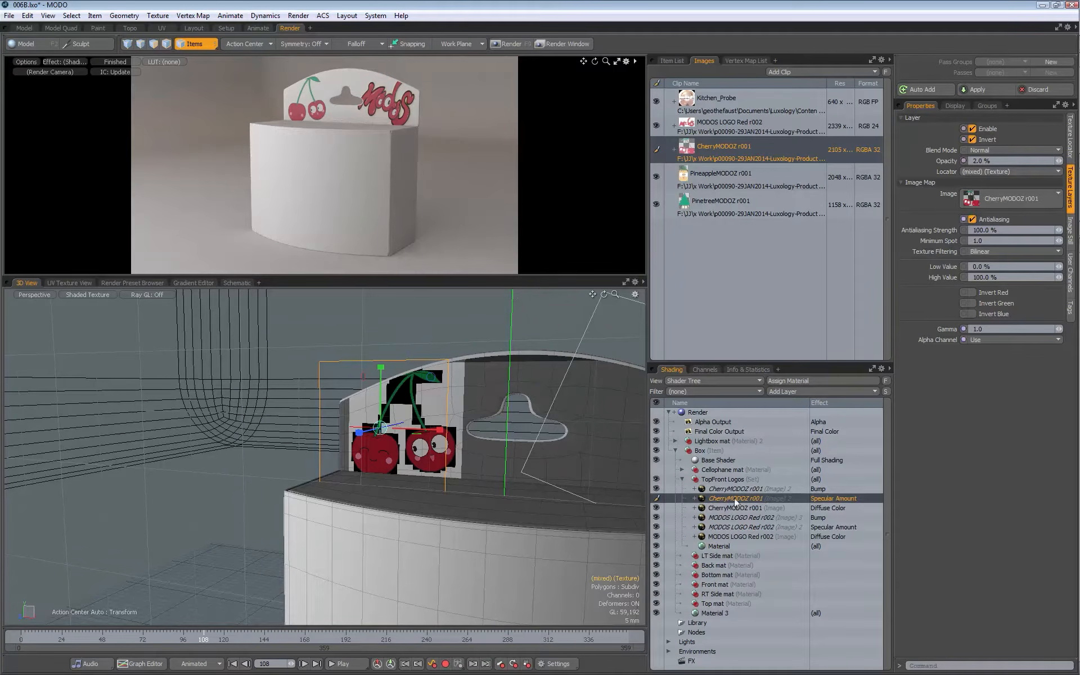
{"action": "left_click", "coordinate": [745, 509]}
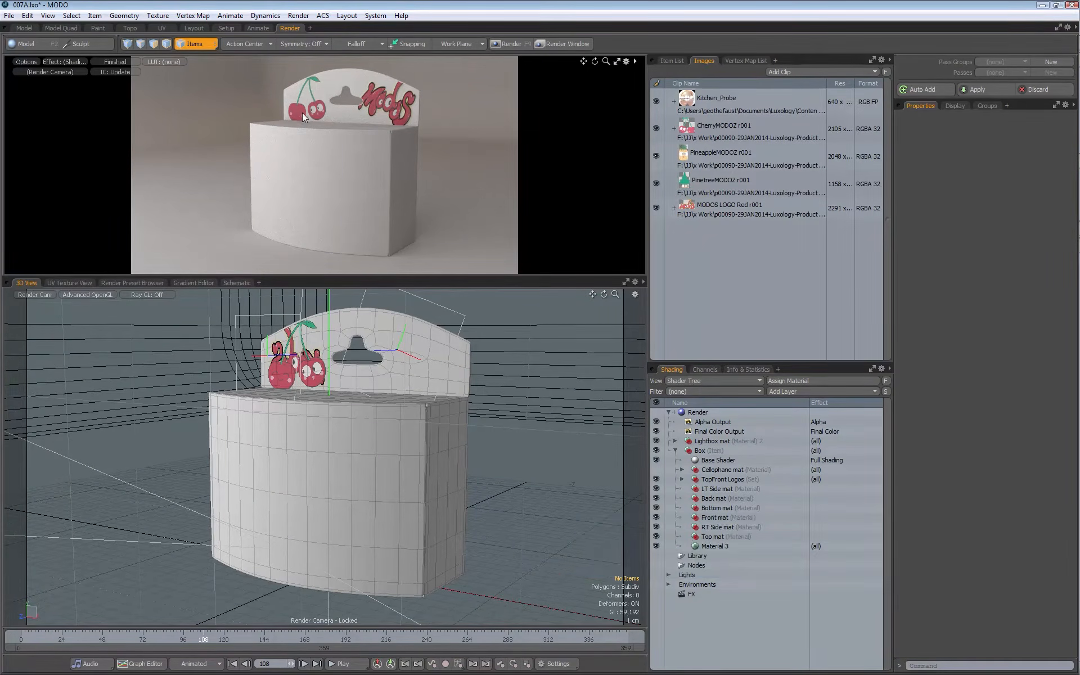
- Load Burst.png as a new image map layer in the TopFront Logos group
{"action": "left_click", "coordinate": [681, 479]}
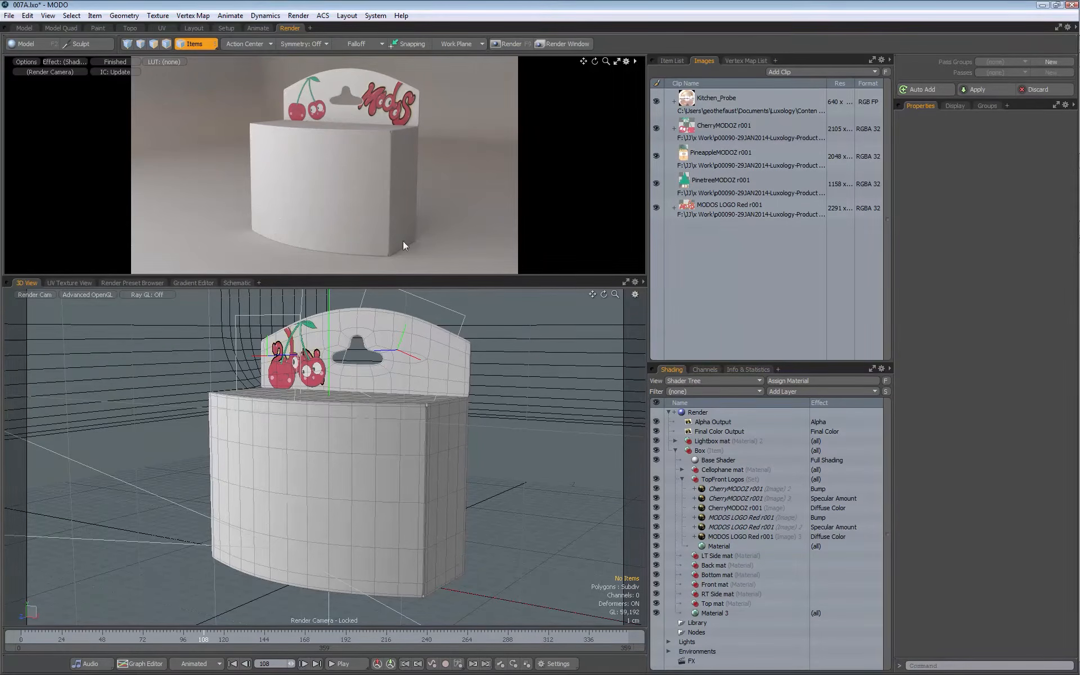
{"action": "left_click", "coordinate": [722, 479]}
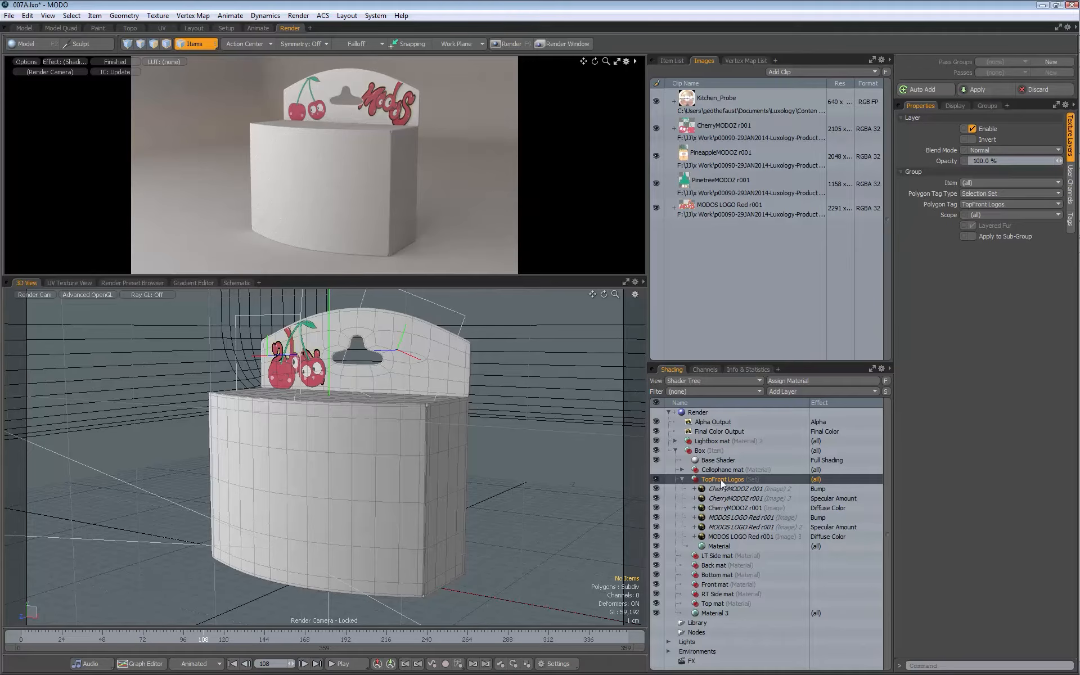
{"action": "left_click", "coordinate": [783, 392]}
{"action": "mouse_move", "coordinate": [769, 461]}
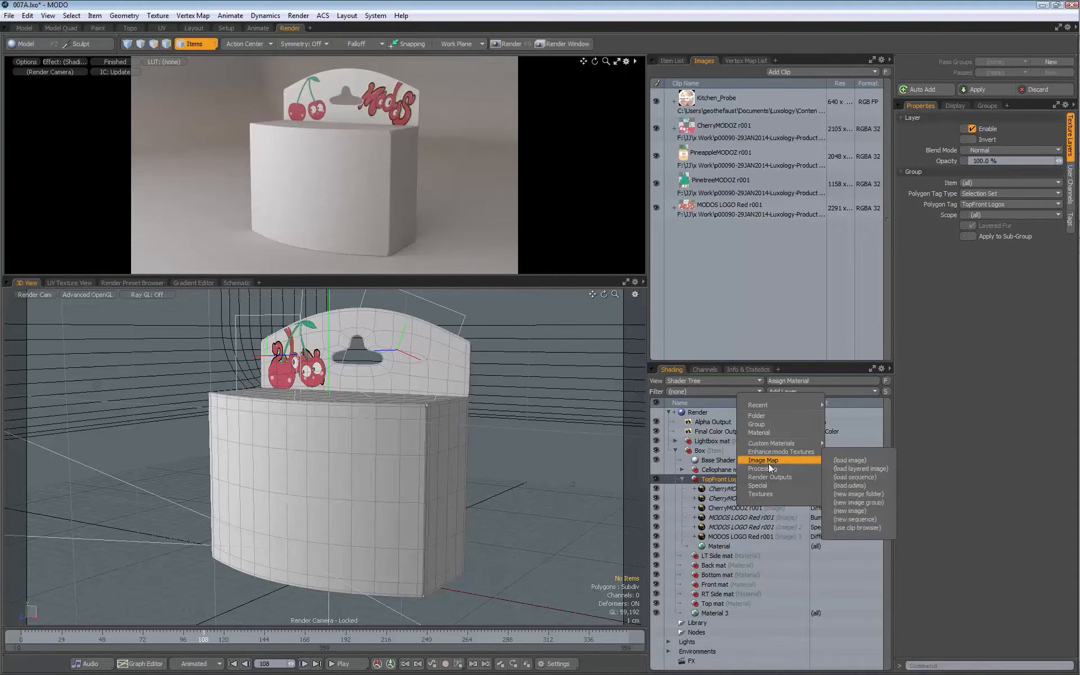
{"action": "left_click", "coordinate": [847, 461]}
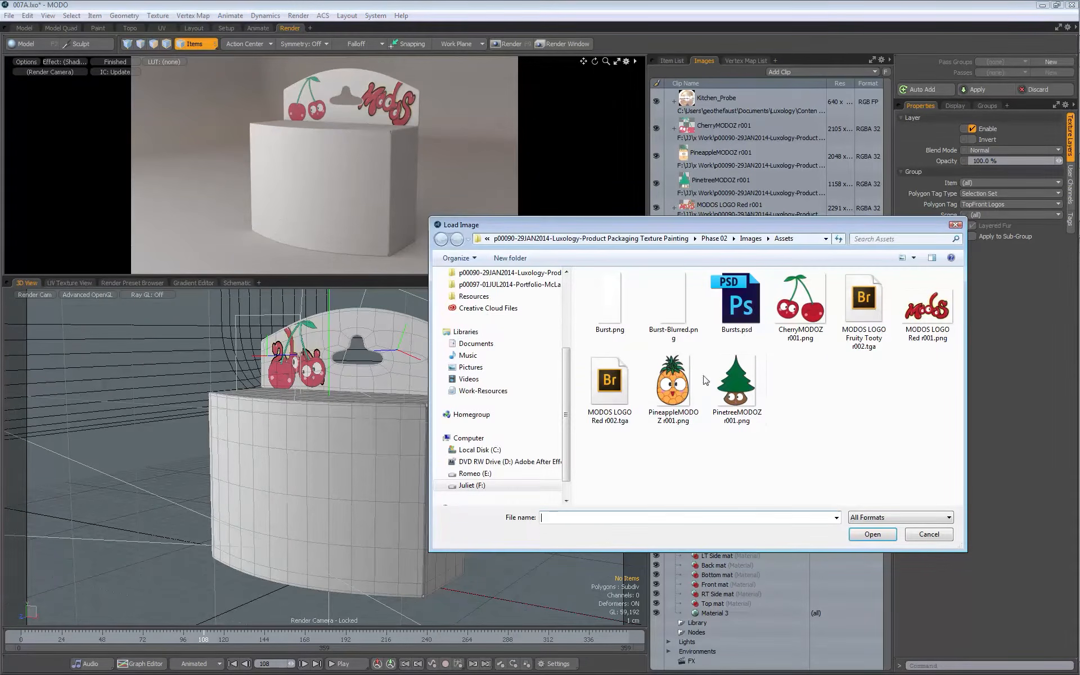
{"action": "left_click", "coordinate": [610, 301]}
{"action": "left_click", "coordinate": [872, 535]}
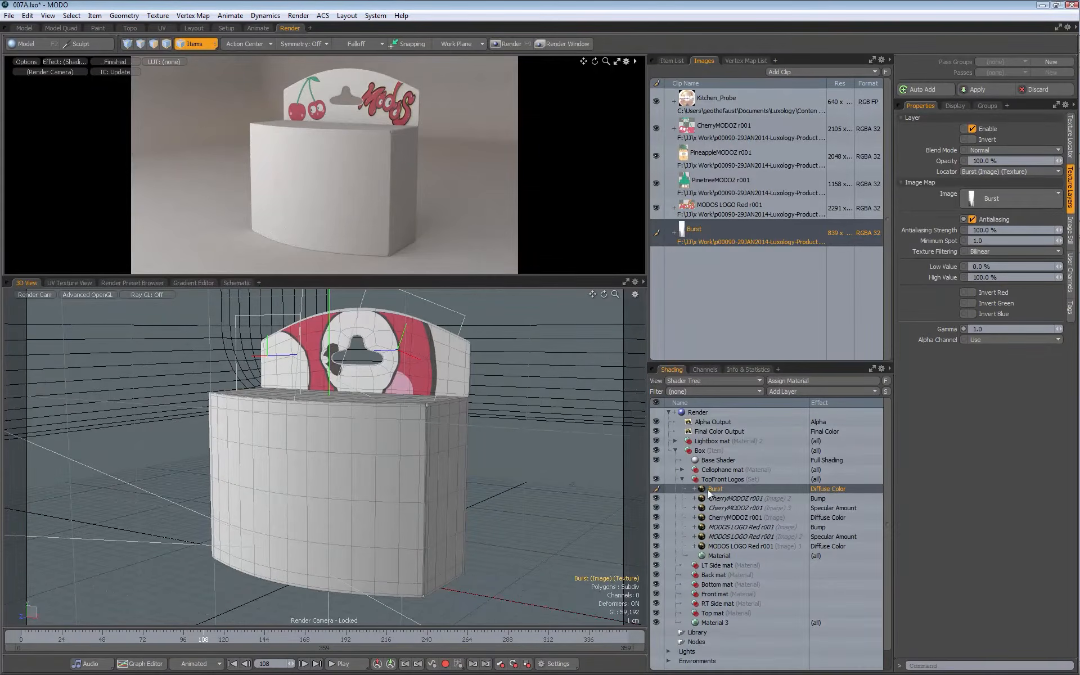
- Set the Burst texture's projection type to Planar
{"action": "left_click", "coordinate": [1070, 147]}
{"action": "left_click", "coordinate": [990, 265]}
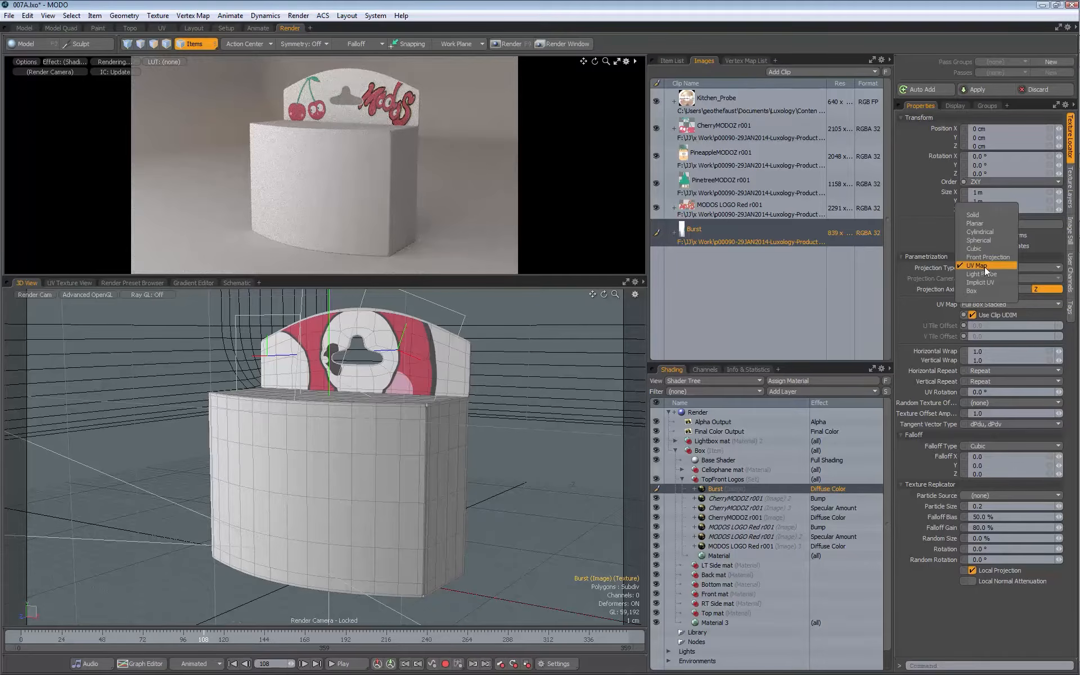
{"action": "left_click", "coordinate": [977, 223]}
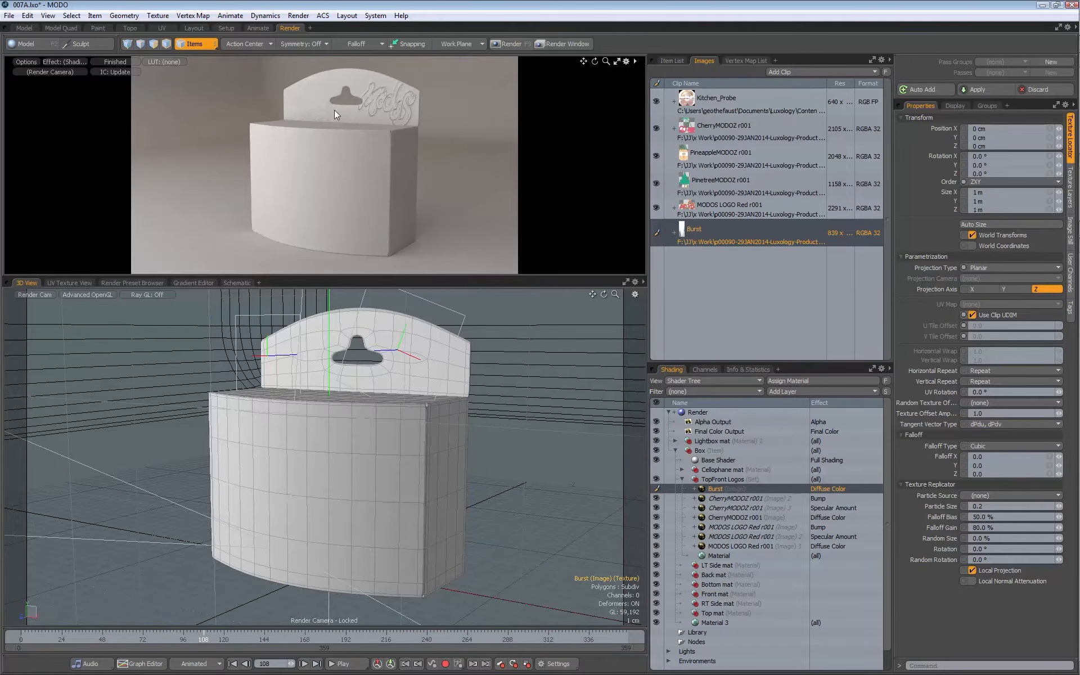
- Set the colorspace of the Burst image to (none)
{"action": "left_click", "coordinate": [1069, 237]}
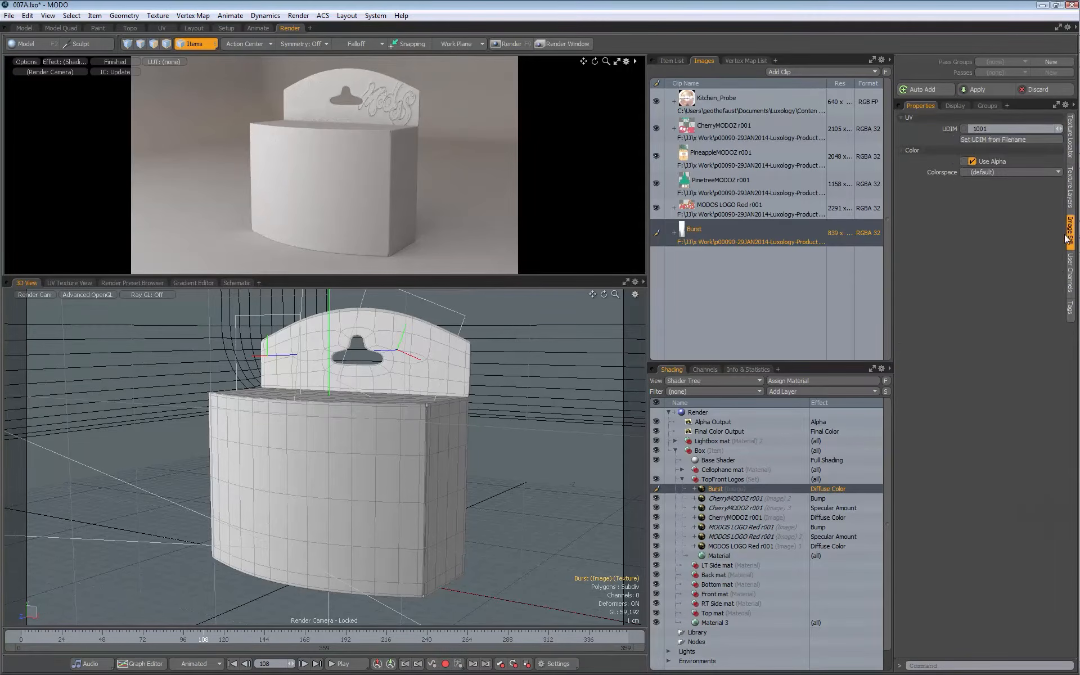
{"action": "left_click", "coordinate": [986, 171]}
{"action": "left_click", "coordinate": [984, 160]}
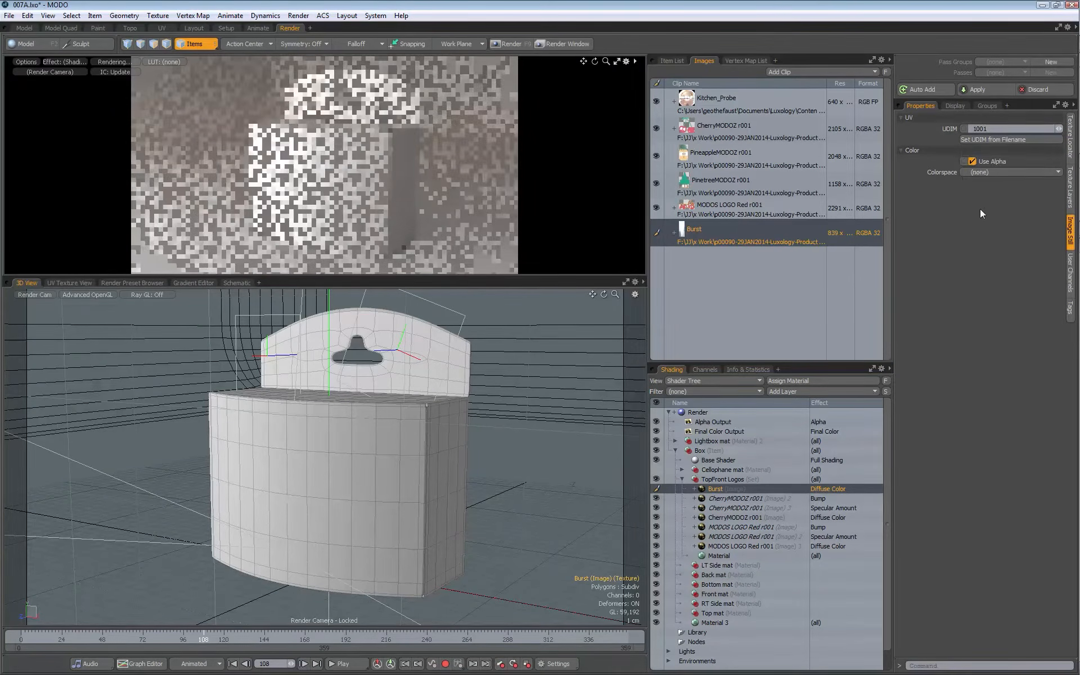
- In a perspective view, raise the Burst texture locator to about Y 11.85 cm, level with the box's header panel
{"action": "left_click", "coordinate": [1067, 194]}
{"action": "left_click", "coordinate": [1069, 135]}
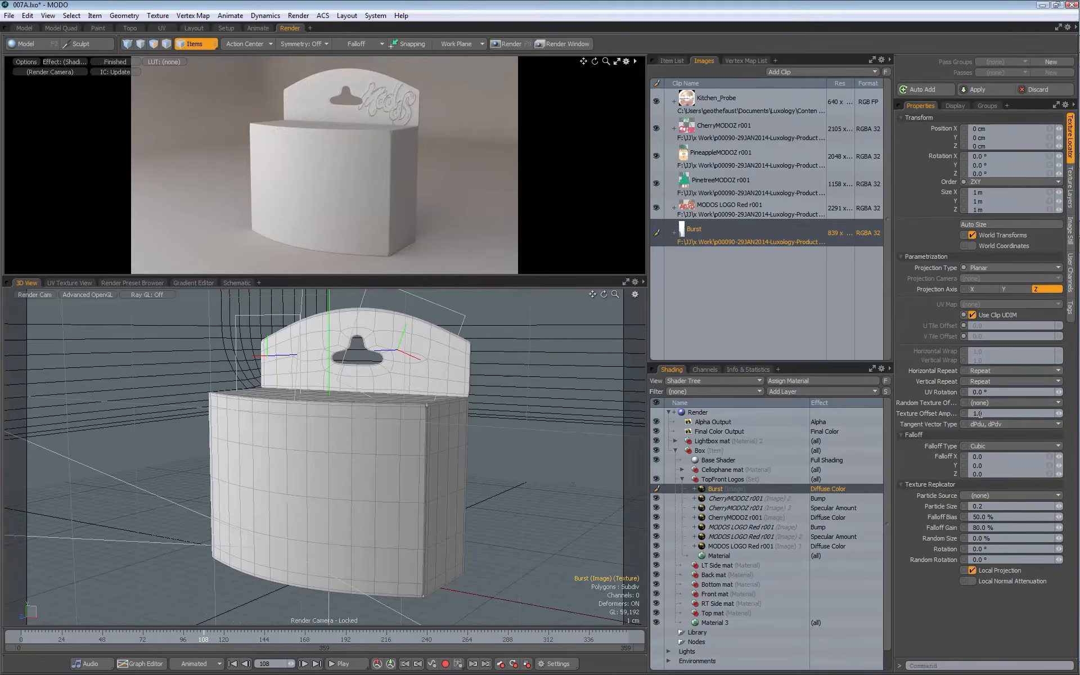
{"action": "key", "text": "w"}
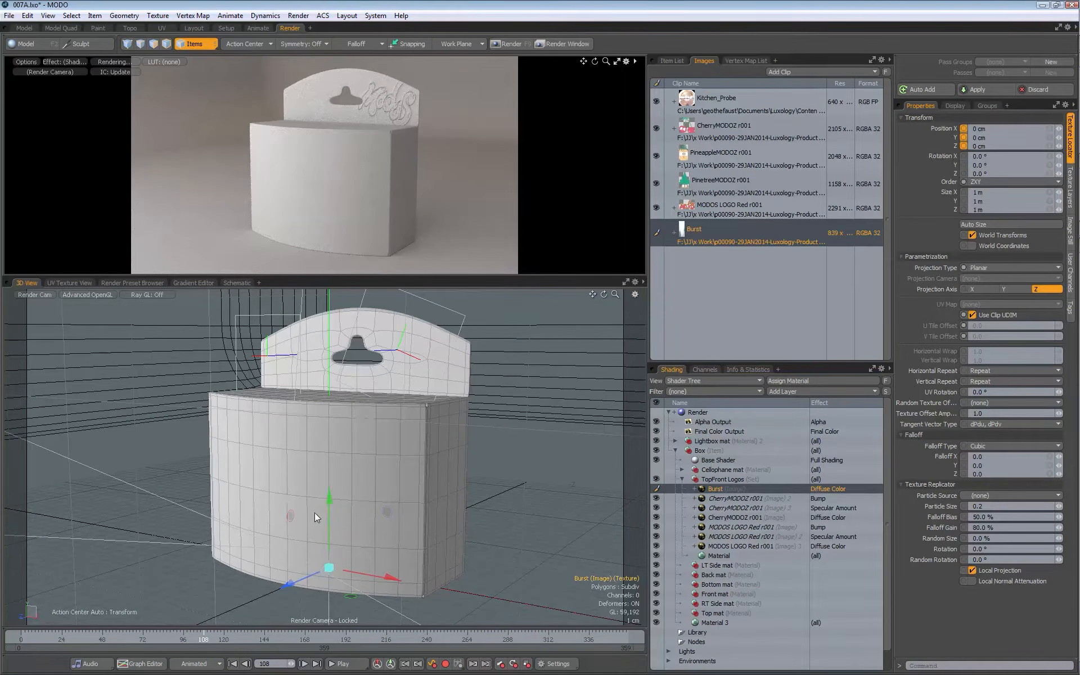
{"action": "left_click", "coordinate": [40, 295]}
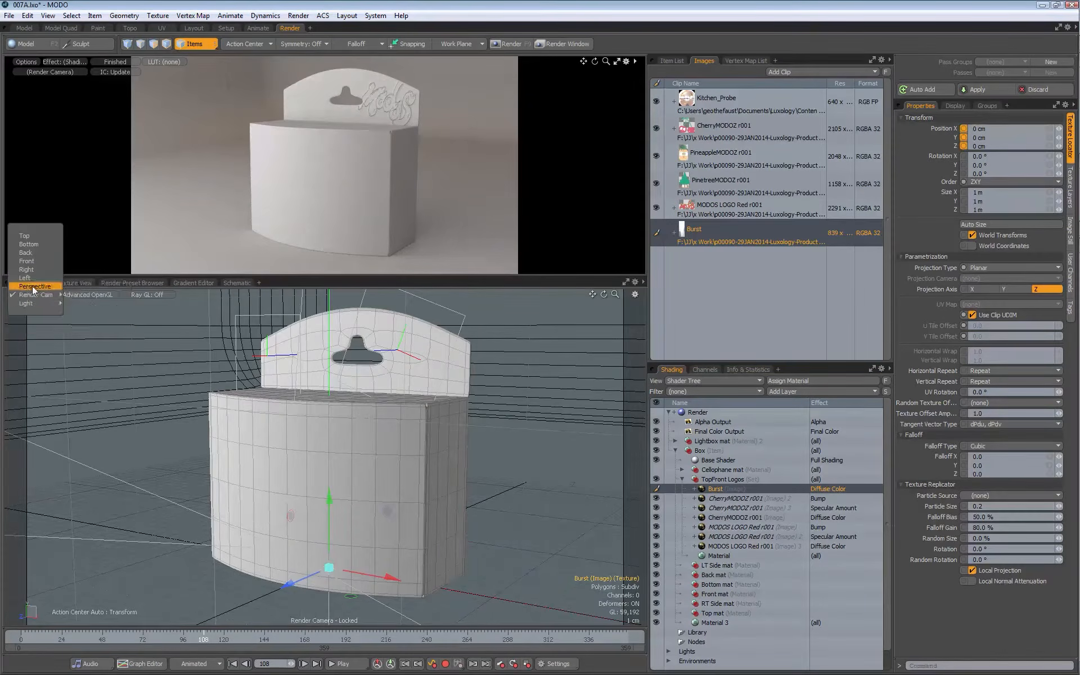
{"action": "left_click", "coordinate": [32, 286]}
{"action": "left_click_drag", "start_coordinate": [401, 468], "coordinate": [381, 455], "text": "ctrl+alt"}
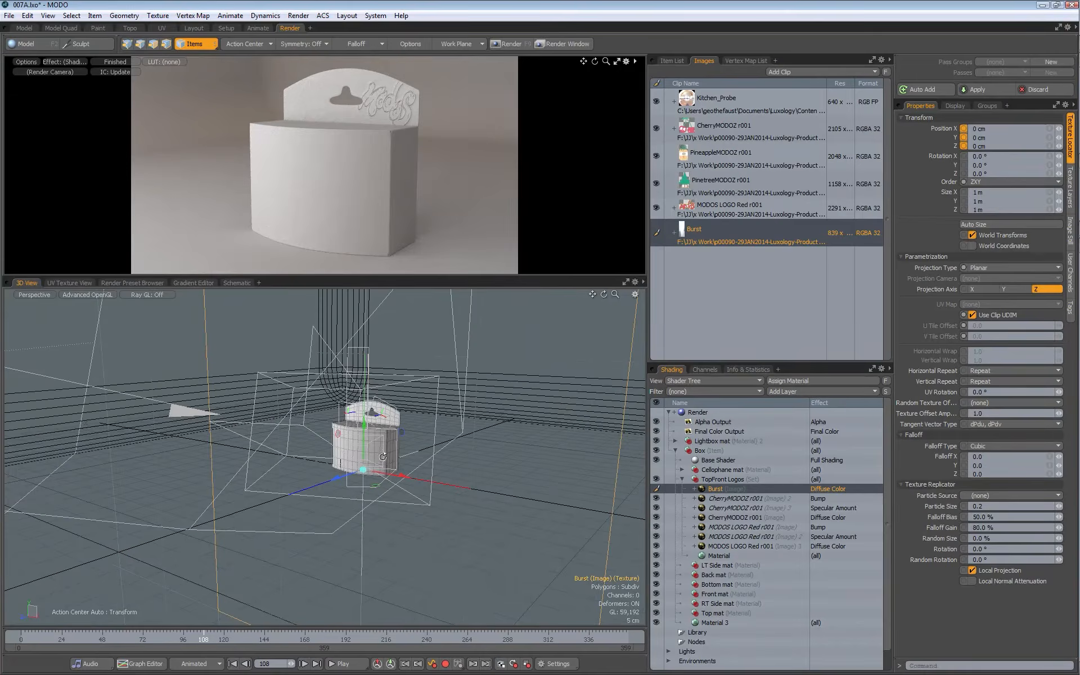
{"action": "scroll", "coordinate": [360, 444], "scroll_direction": "up", "scroll_amount": 5}
{"action": "left_click_drag", "start_coordinate": [357, 462], "coordinate": [357, 346]}
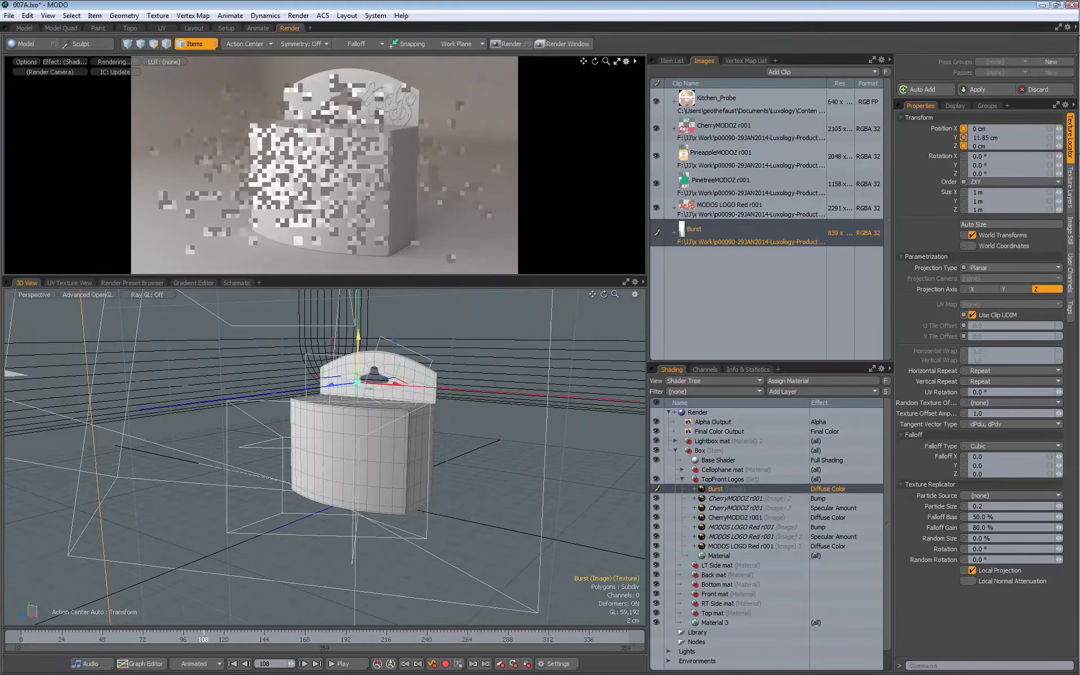
- Move the Burst locator over the cherry side of the header panel, to about X -5.55, Y 11.23, Z -2.98 cm
{"action": "scroll", "coordinate": [402, 394], "scroll_direction": "up", "scroll_amount": 10}
{"action": "left_click_drag", "start_coordinate": [402, 393], "coordinate": [491, 406]}
{"action": "scroll", "coordinate": [343, 444], "scroll_direction": "up", "scroll_amount": 4}
{"action": "key", "text": "ctrl+z"}
{"action": "left_click_drag", "start_coordinate": [401, 405], "coordinate": [358, 423], "text": "alt"}
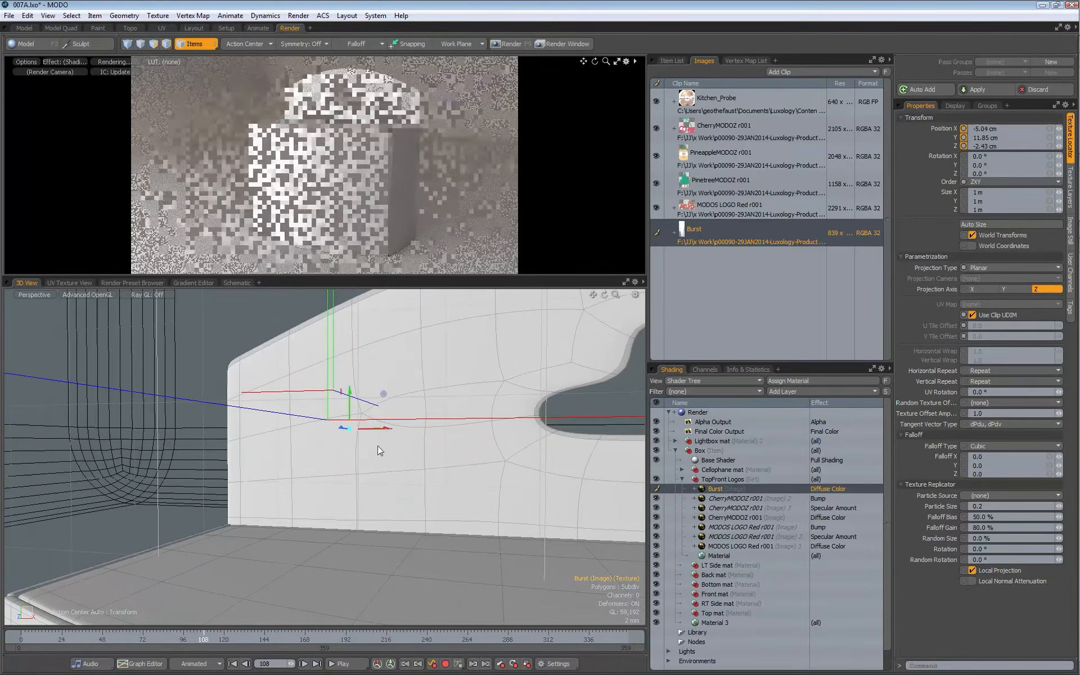
{"action": "left_click_drag", "start_coordinate": [421, 396], "coordinate": [358, 437]}
{"action": "scroll", "coordinate": [477, 438], "scroll_direction": "down", "scroll_amount": 3}
{"action": "left_click_drag", "start_coordinate": [477, 439], "coordinate": [399, 404], "text": "alt"}
{"action": "scroll", "coordinate": [474, 420], "scroll_direction": "down", "scroll_amount": 3}
{"action": "scroll", "coordinate": [490, 422], "scroll_direction": "down", "scroll_amount": 3}
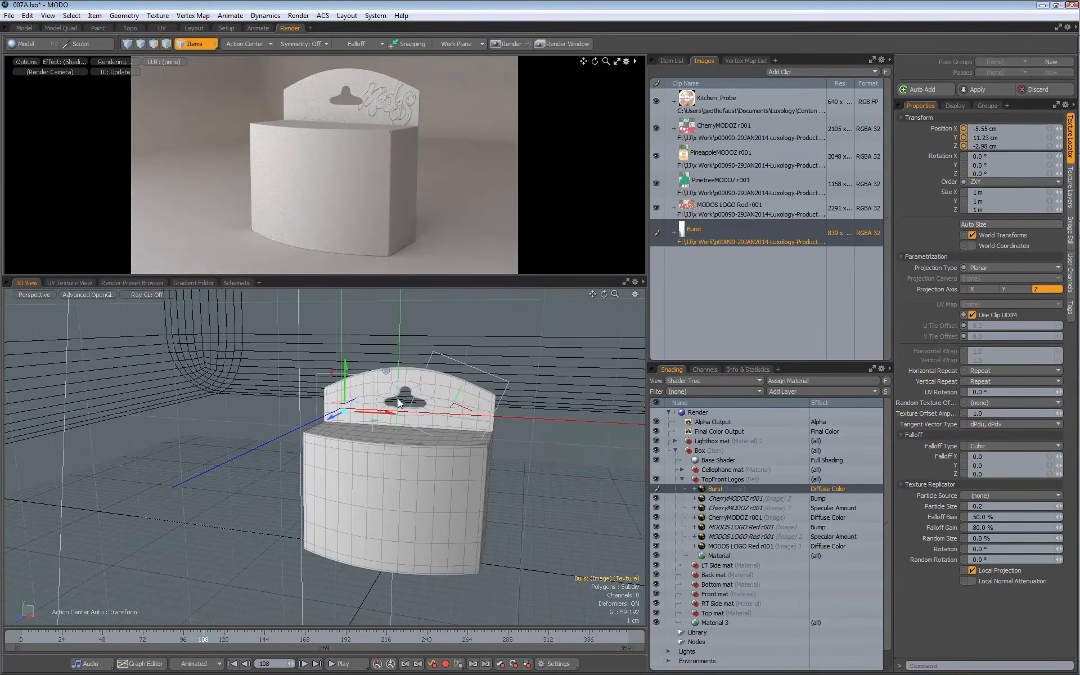
- Scale the Burst texture locator uniformly down to about 5.5 cm
{"action": "key", "text": "r"}
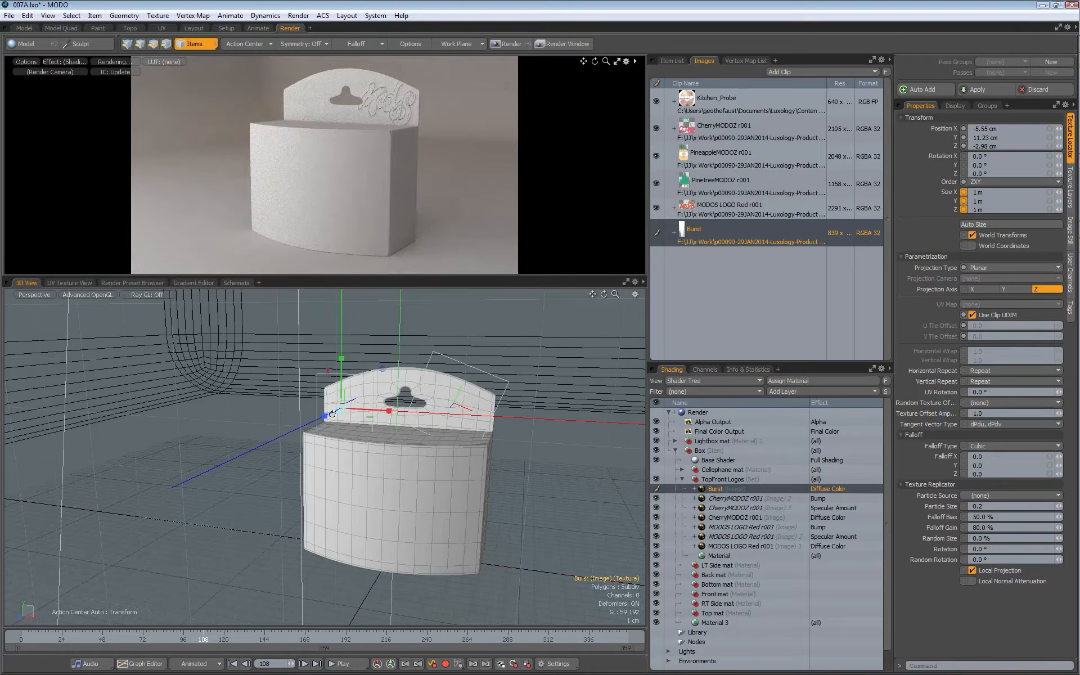
{"action": "scroll", "coordinate": [332, 414], "scroll_direction": "up", "scroll_amount": 5}
{"action": "left_click_drag", "start_coordinate": [355, 400], "coordinate": [340, 400]}
{"action": "scroll", "coordinate": [393, 398], "scroll_direction": "down", "scroll_amount": 4}
{"action": "scroll", "coordinate": [453, 384], "scroll_direction": "up", "scroll_amount": 2}
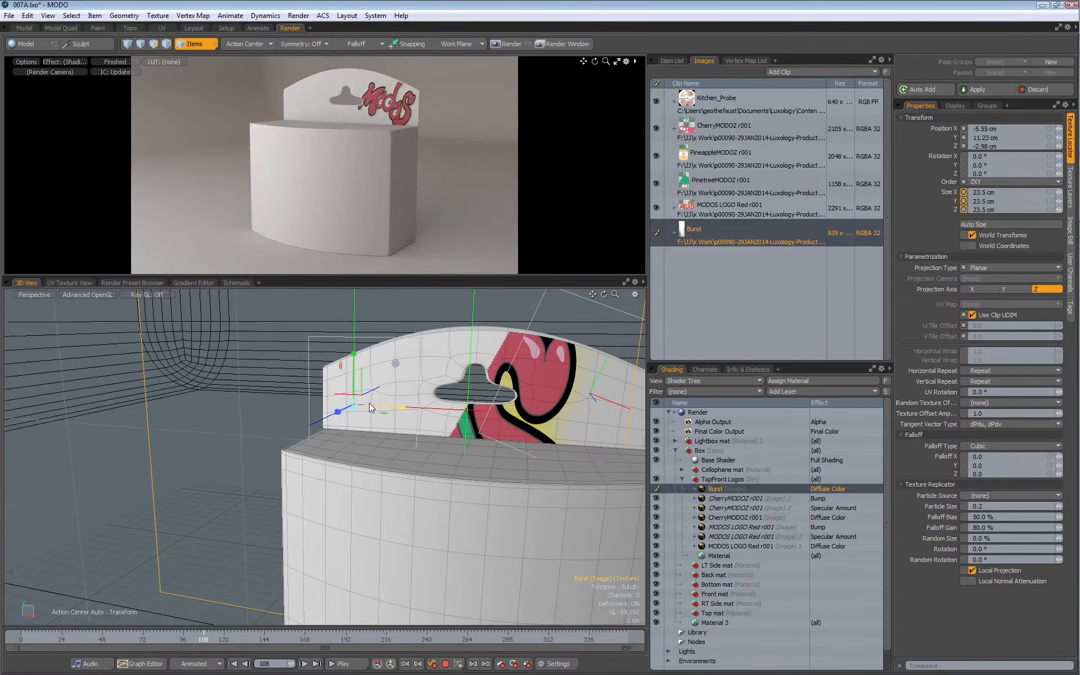
{"action": "left_click_drag", "start_coordinate": [355, 404], "coordinate": [334, 404]}
{"action": "left_click_drag", "start_coordinate": [394, 389], "coordinate": [360, 404], "text": "alt"}
{"action": "key", "text": "space"}
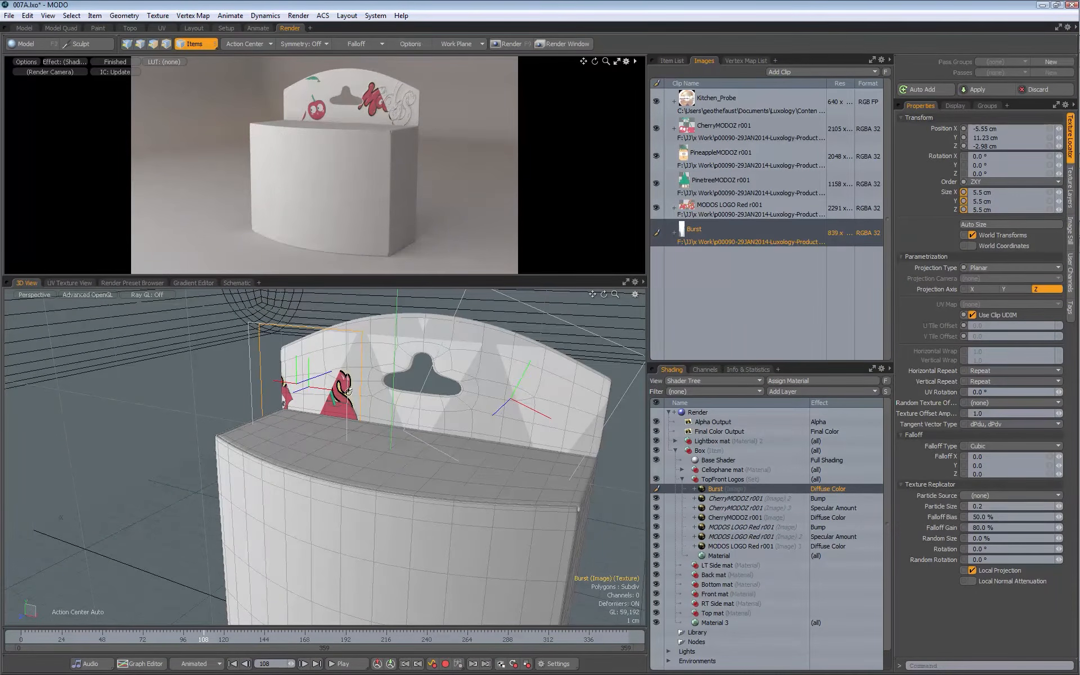
{"action": "left_click_drag", "start_coordinate": [342, 389], "coordinate": [352, 364], "text": "alt"}
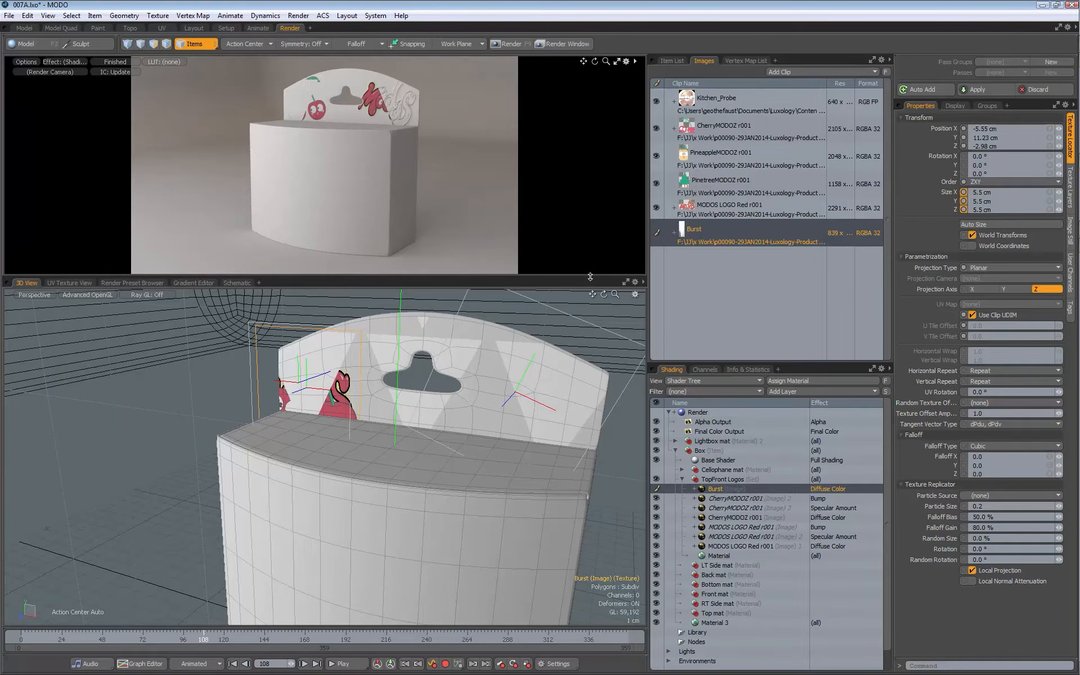
- Set the Burst texture layer's alpha channel to Alpha Only
{"action": "left_click", "coordinate": [1071, 196]}
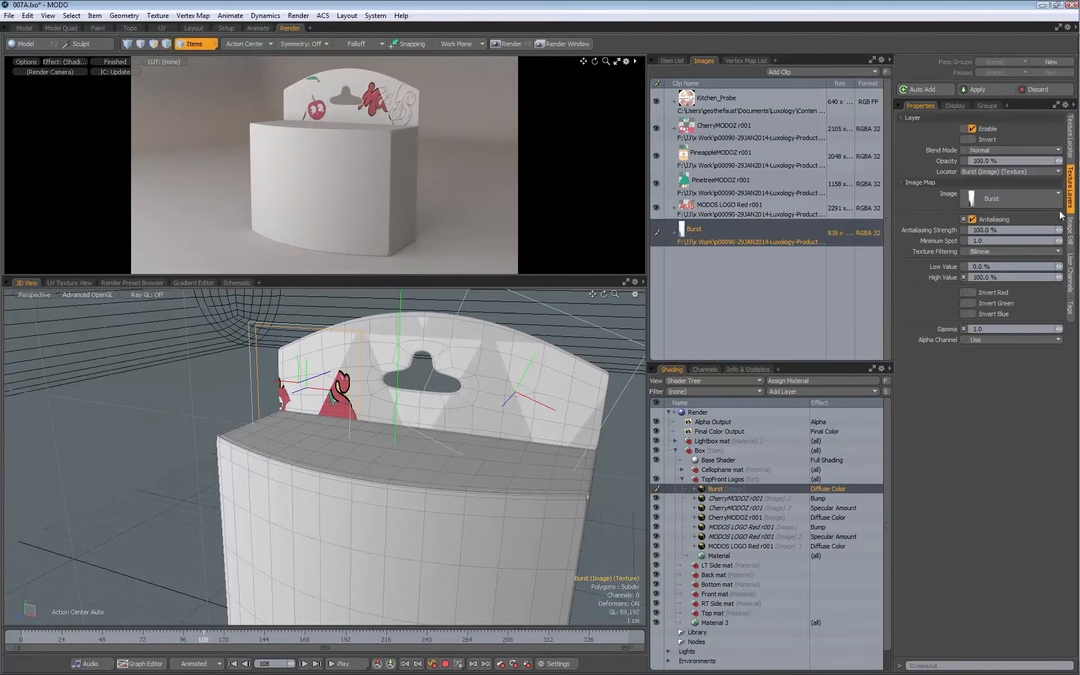
{"action": "left_click", "coordinate": [979, 341]}
{"action": "left_click", "coordinate": [981, 350]}
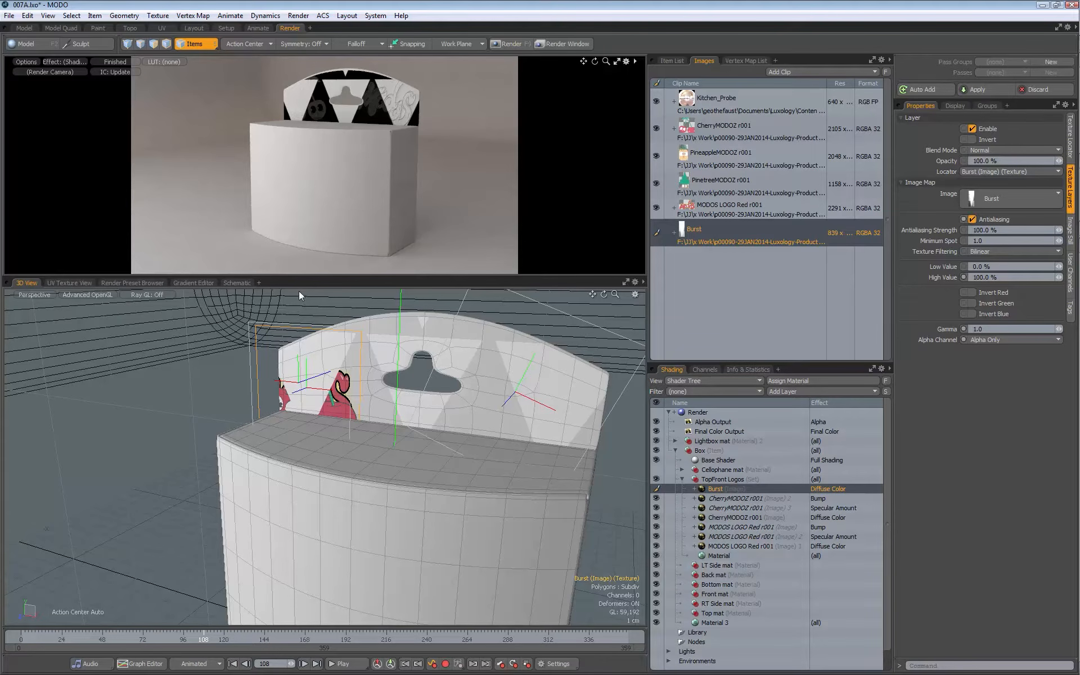
- Raise the Burst texture locator to about Y 13.23 cm on the header panel
{"action": "key", "text": "w"}
{"action": "left_click_drag", "start_coordinate": [291, 427], "coordinate": [304, 400], "text": "alt"}
{"action": "left_click_drag", "start_coordinate": [299, 332], "coordinate": [300, 301]}
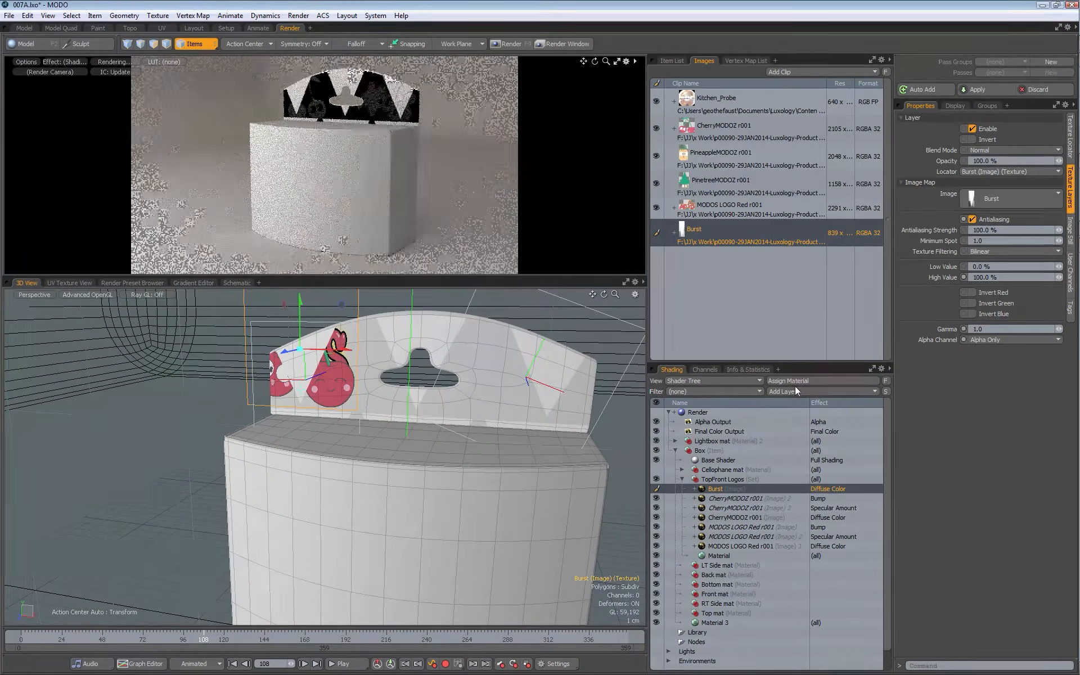
{"action": "left_click_drag", "start_coordinate": [298, 334], "coordinate": [298, 332]}
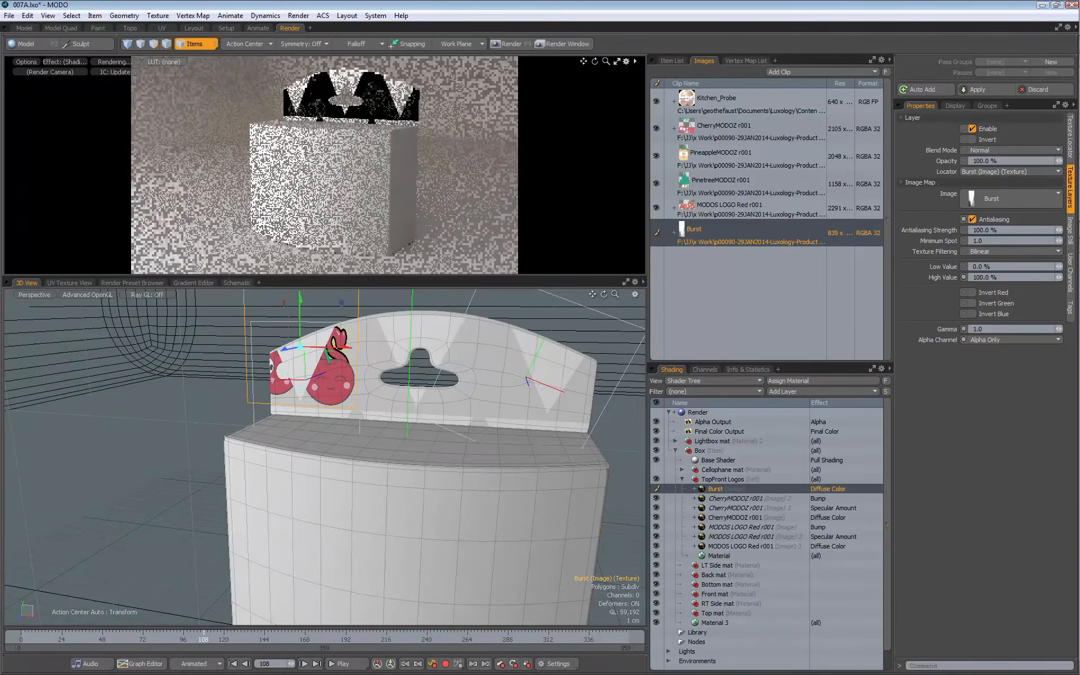
{"action": "key", "text": "q"}
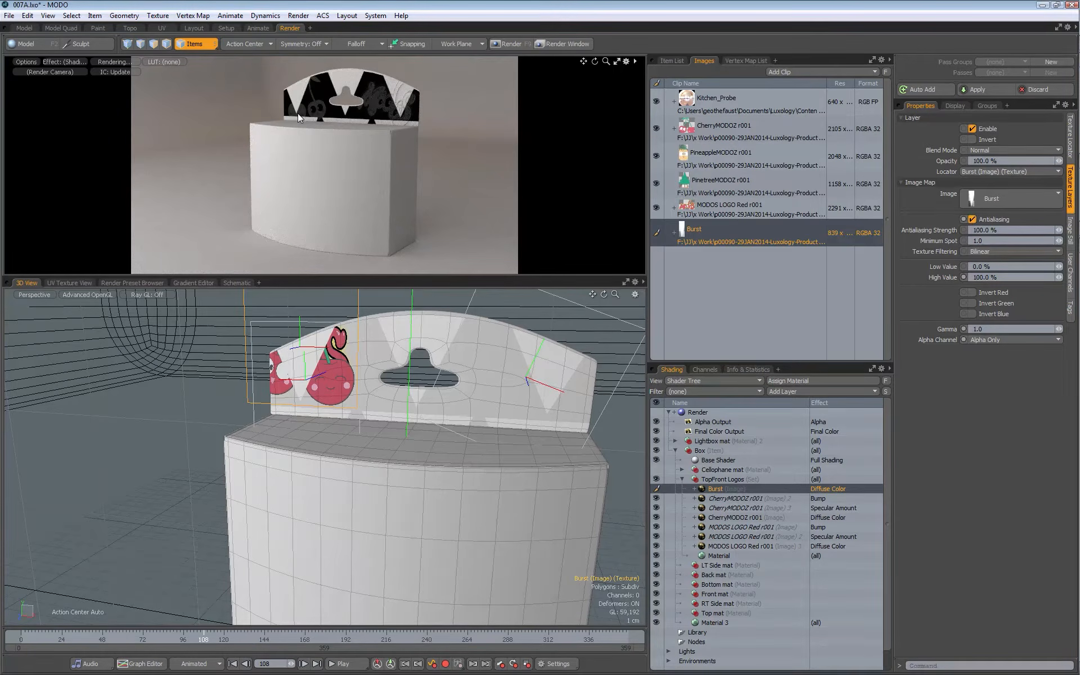
- Narrow the Burst texture locator along X to about 3.19 cm
{"action": "left_click_drag", "start_coordinate": [320, 379], "coordinate": [329, 428], "text": "alt+shift"}
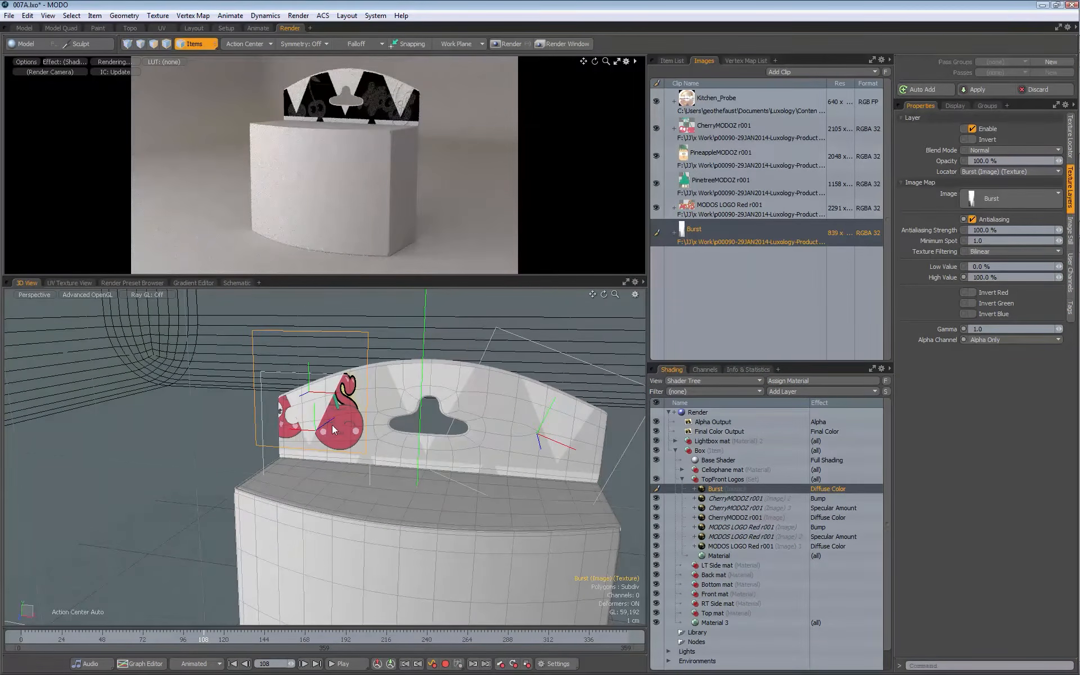
{"action": "key", "text": "r"}
{"action": "left_click_drag", "start_coordinate": [358, 395], "coordinate": [338, 394]}
{"action": "left_click_drag", "start_coordinate": [367, 403], "coordinate": [418, 357], "text": "alt+shift"}
{"action": "key", "text": "space"}
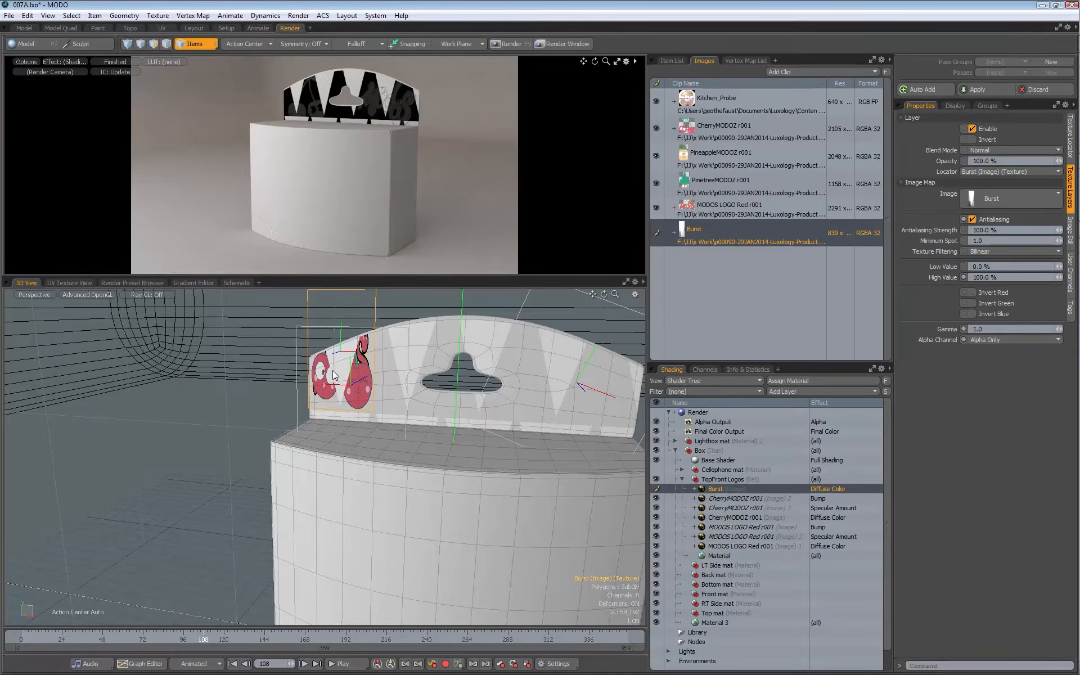
- Move the Burst locator's pivot down to the pointed lower tip of the burst shape, checking its placement in the front view
{"action": "left_click", "coordinate": [204, 46]}
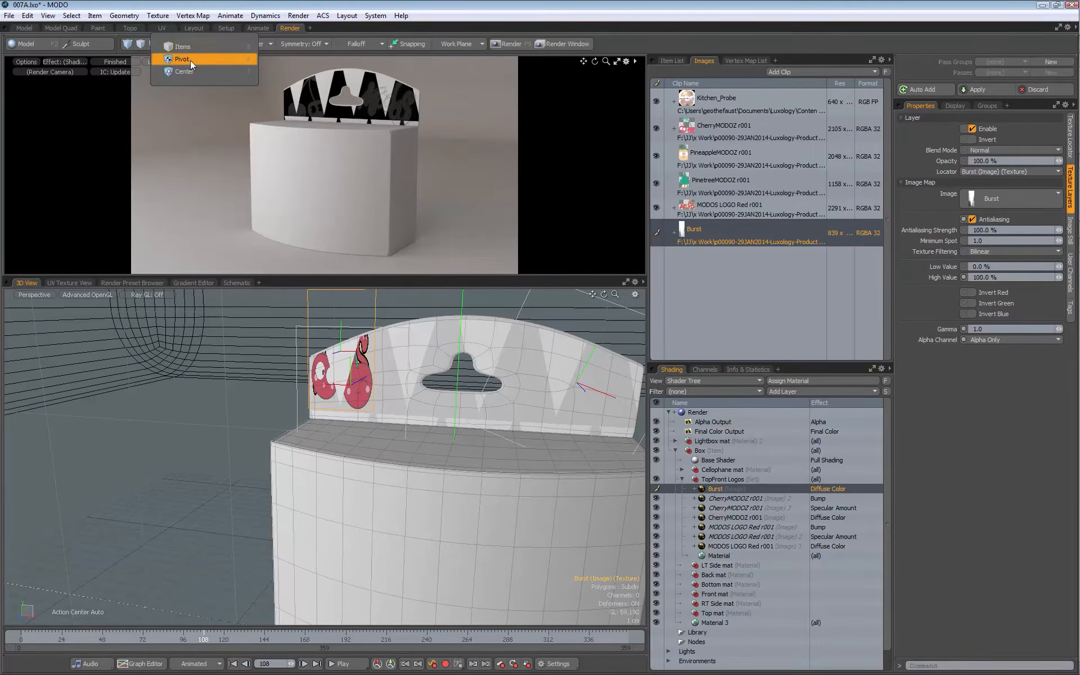
{"action": "left_click", "coordinate": [190, 60]}
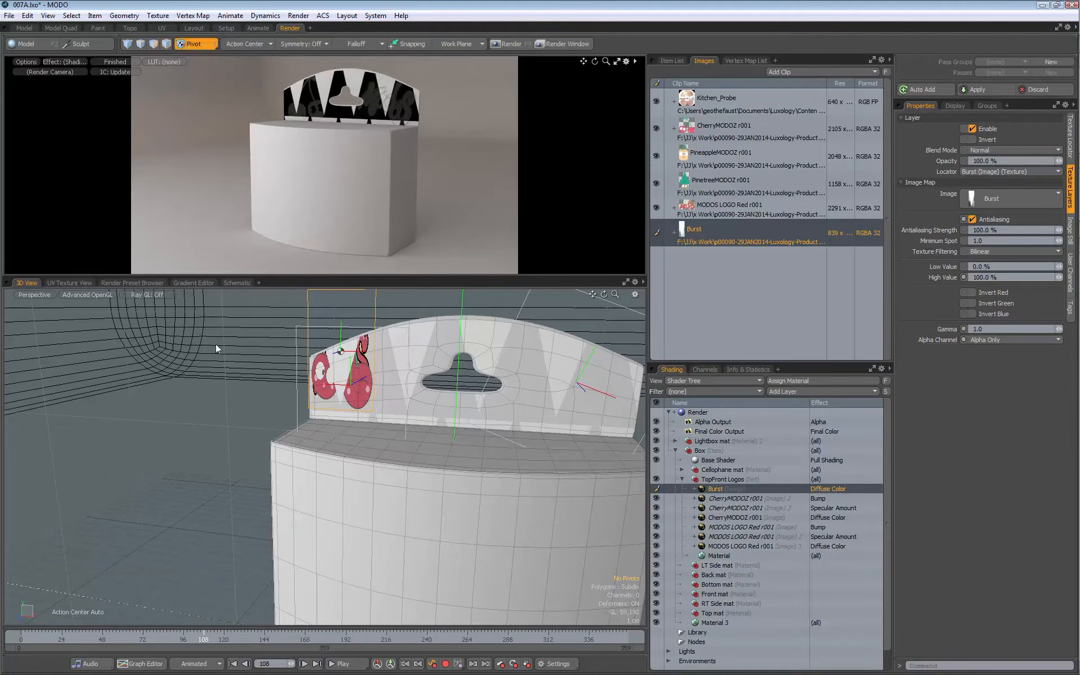
{"action": "left_click", "coordinate": [341, 352]}
{"action": "key", "text": "w"}
{"action": "left_click_drag", "start_coordinate": [341, 313], "coordinate": [427, 407]}
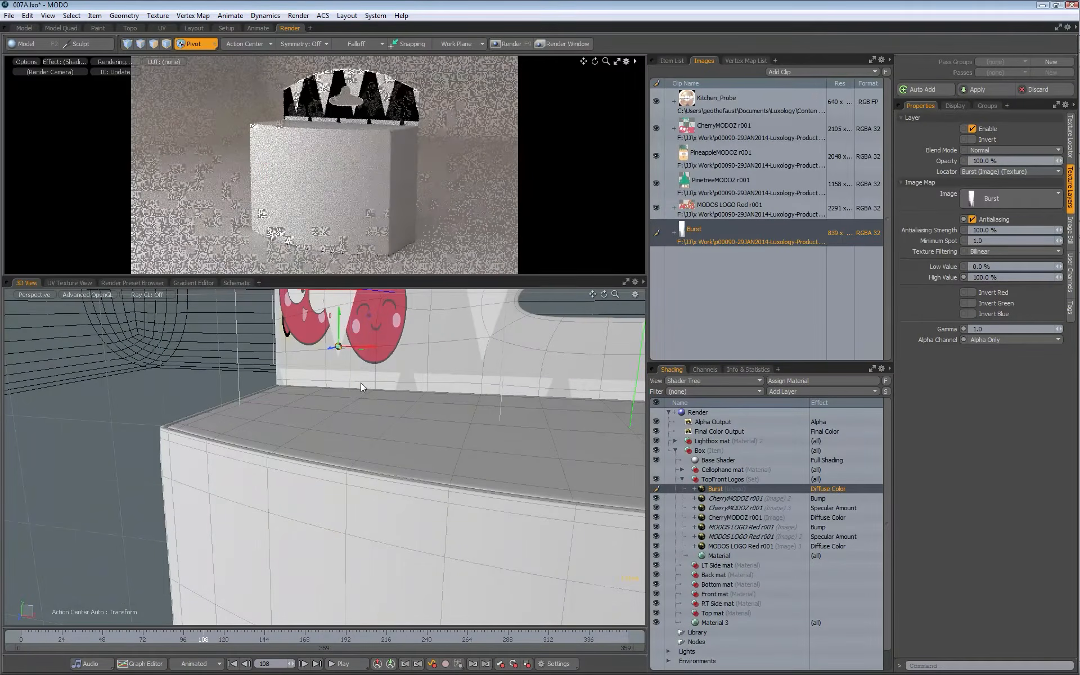
{"action": "key", "text": "KP_2"}
{"action": "left_click_drag", "start_coordinate": [229, 340], "coordinate": [323, 358], "text": "ctrl+alt"}
{"action": "left_click_drag", "start_coordinate": [305, 412], "coordinate": [429, 385], "text": "ctrl+alt"}
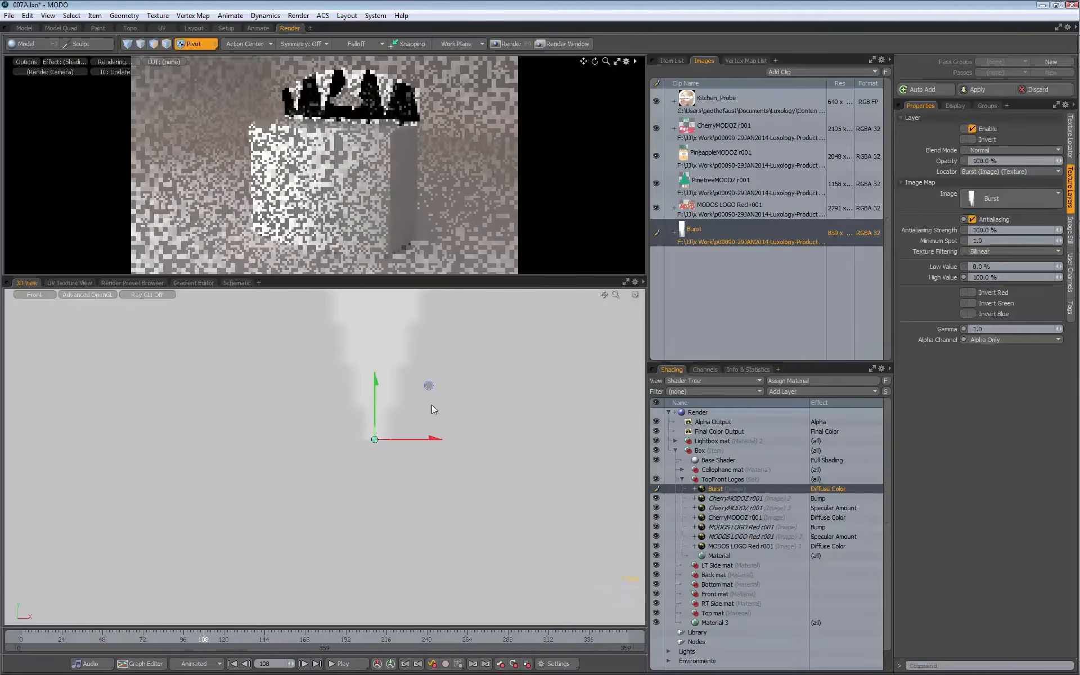
{"action": "left_click_drag", "start_coordinate": [545, 421], "coordinate": [508, 417], "text": "ctrl+alt"}
{"action": "scroll", "coordinate": [354, 390], "scroll_direction": "down", "scroll_amount": 6}
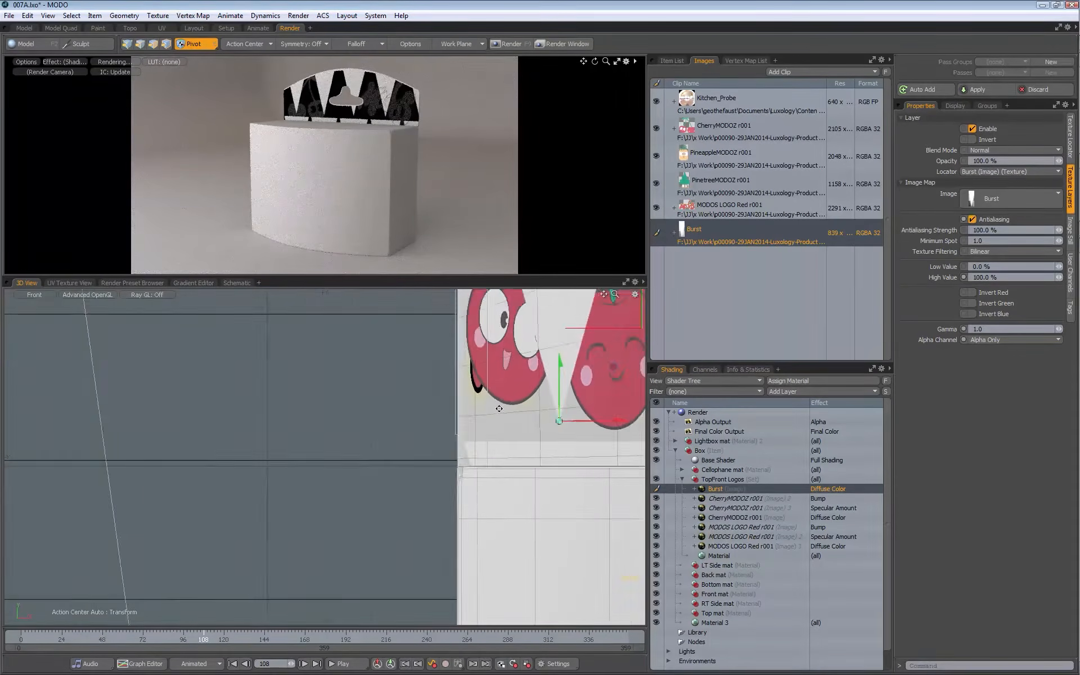
{"action": "left_click_drag", "start_coordinate": [379, 423], "coordinate": [360, 415], "text": "alt+shift"}
- With the action center set to Pivot, stretch the Burst texture locator vertically from its tip to about 6.63 cm
{"action": "key", "text": "r"}
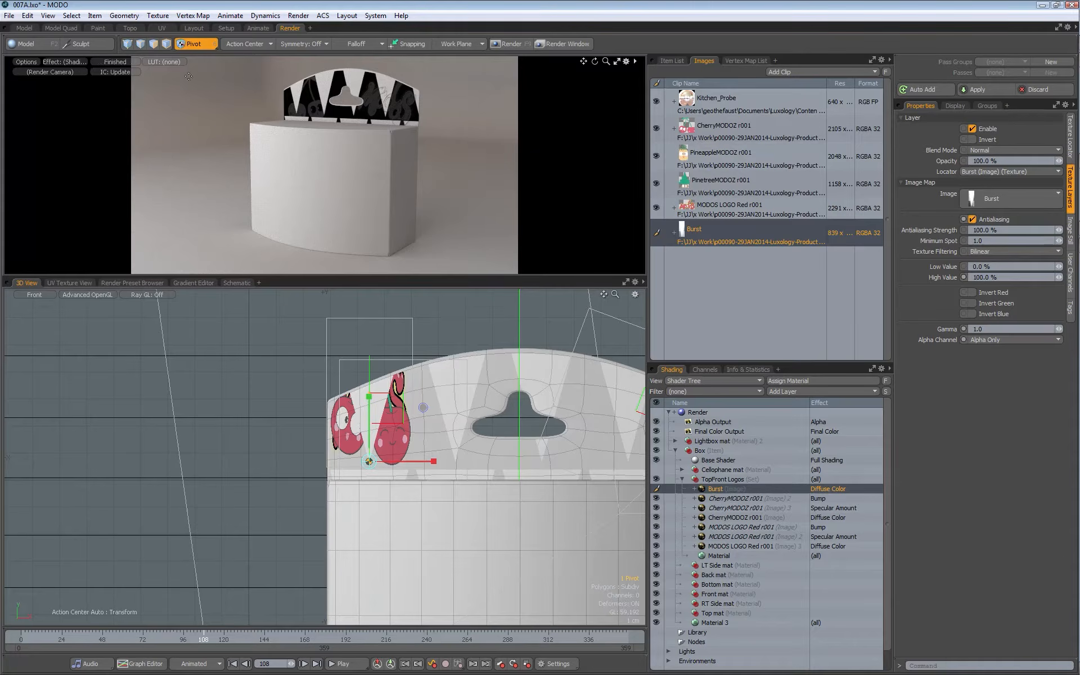
{"action": "left_click", "coordinate": [197, 43]}
{"action": "left_click", "coordinate": [190, 38]}
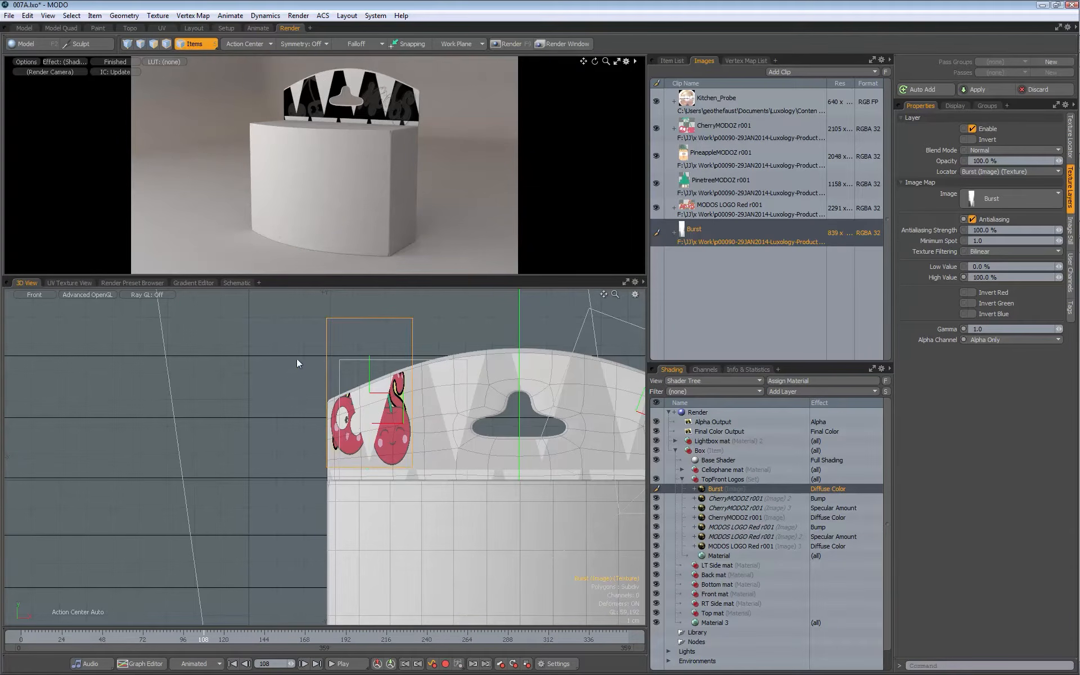
{"action": "key", "text": "r"}
{"action": "left_click", "coordinate": [252, 45]}
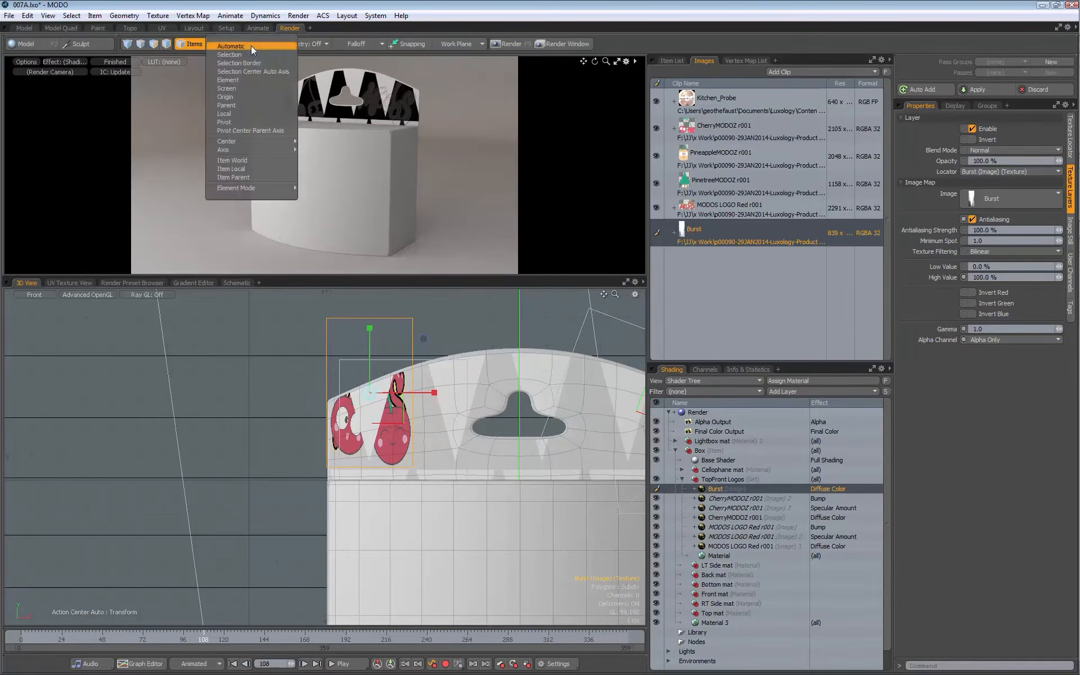
{"action": "left_click", "coordinate": [232, 122]}
{"action": "left_click_drag", "start_coordinate": [369, 397], "coordinate": [333, 405]}
- Try rotating the Burst texture locator about its pivot, and undo the rotation
{"action": "key", "text": "e"}
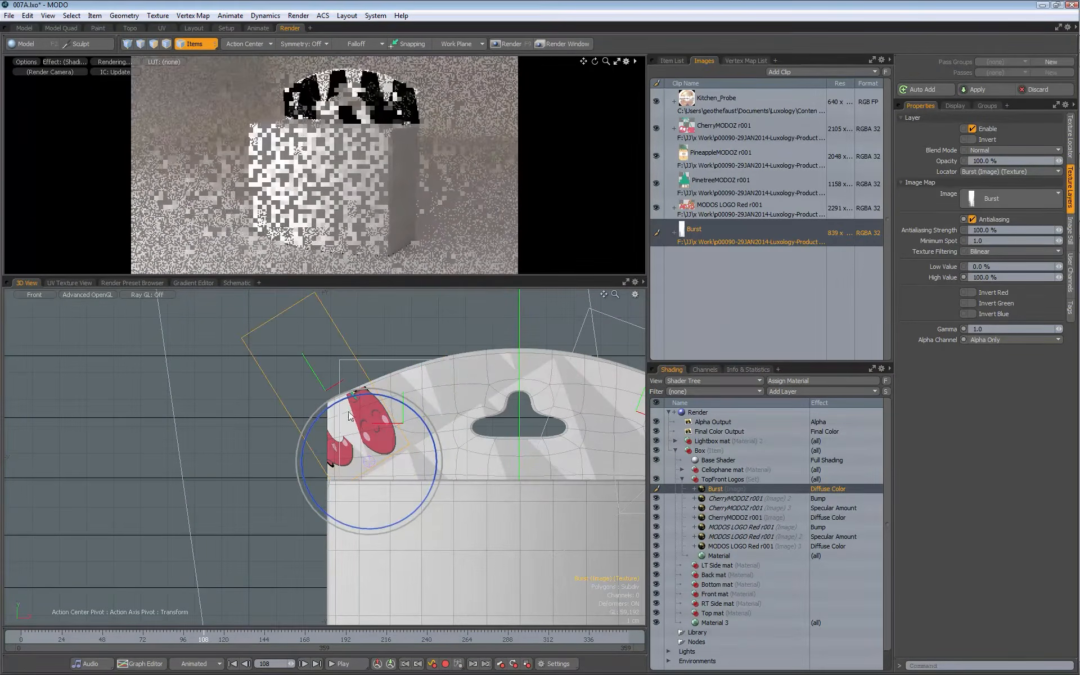
{"action": "key", "text": "ctrl+z"}
{"action": "left_click_drag", "start_coordinate": [351, 338], "coordinate": [350, 380], "text": "alt+shift"}
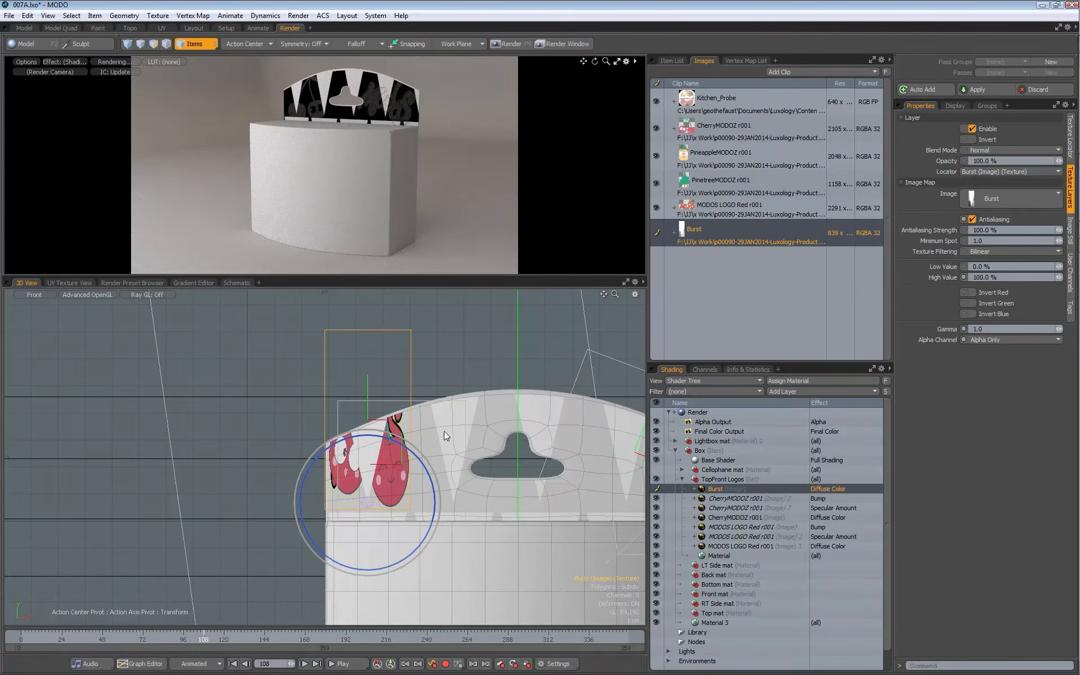
{"action": "left_click_drag", "start_coordinate": [415, 440], "coordinate": [430, 379], "text": "alt+shift"}
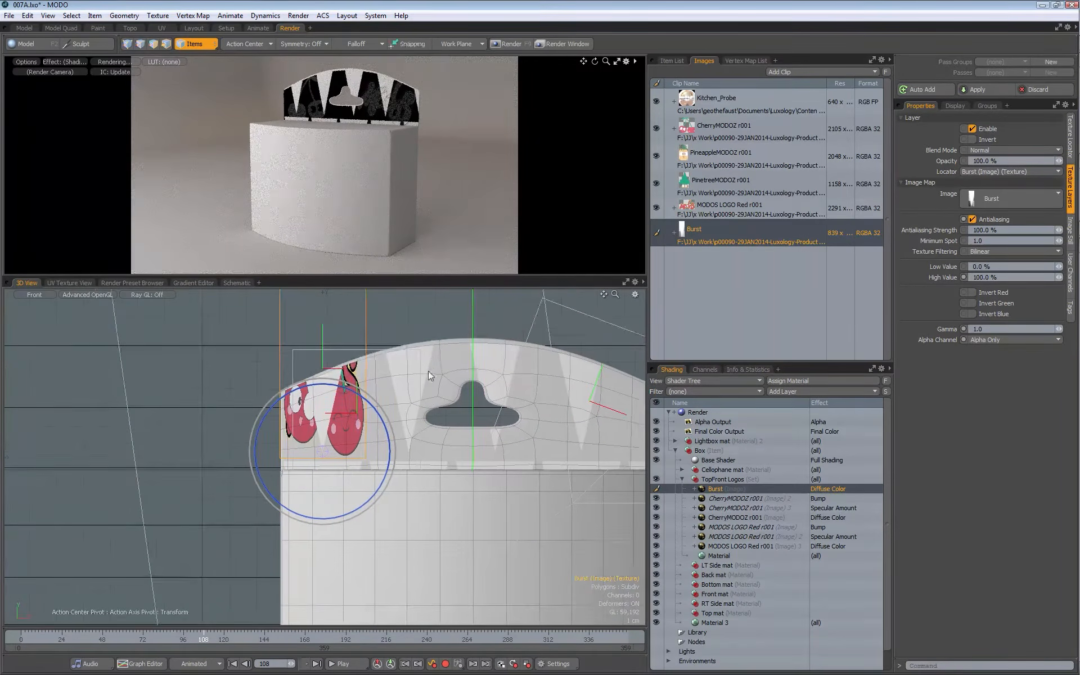
{"action": "key", "text": "space"}
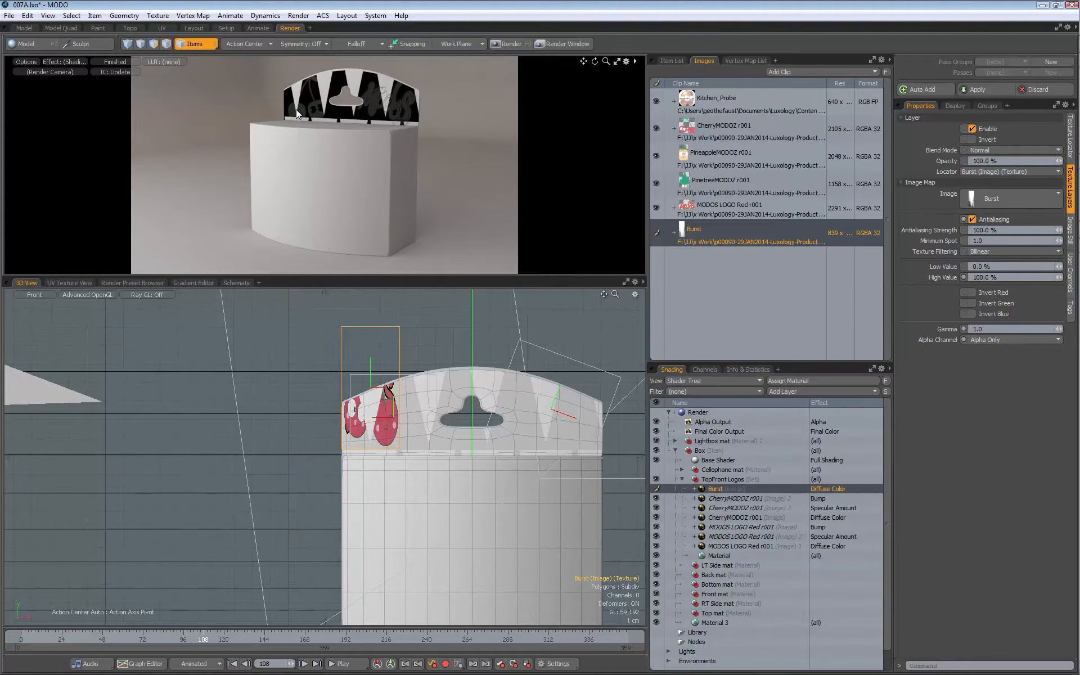
- Set the Burst texture layer's alpha channel to Ignore
{"action": "left_click", "coordinate": [988, 340]}
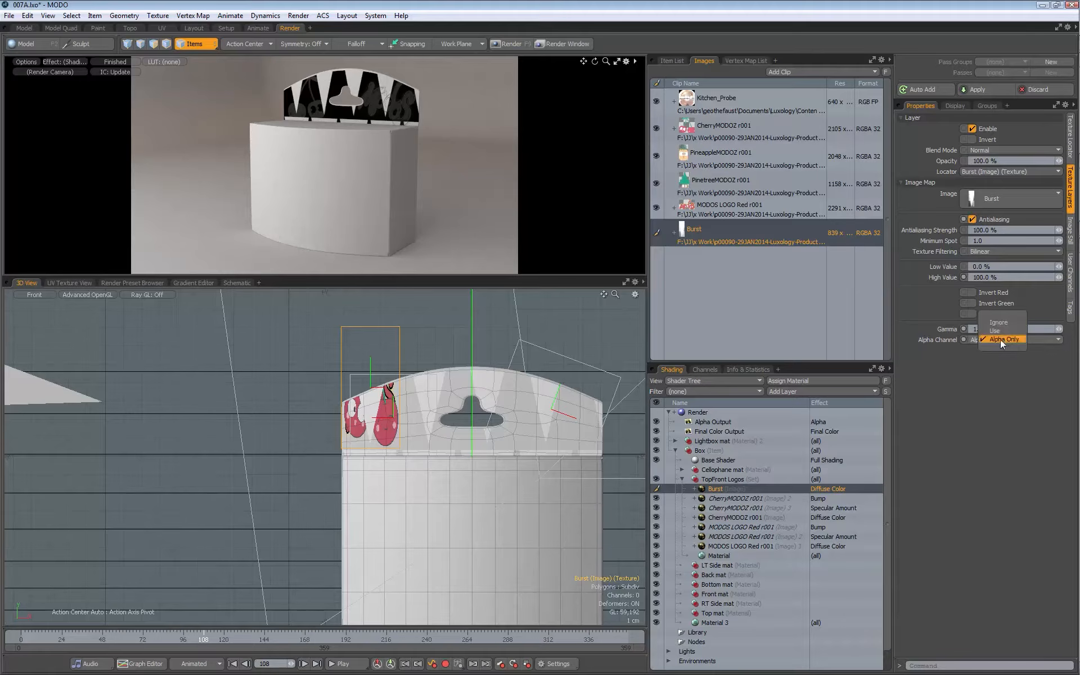
{"action": "left_click", "coordinate": [997, 324]}
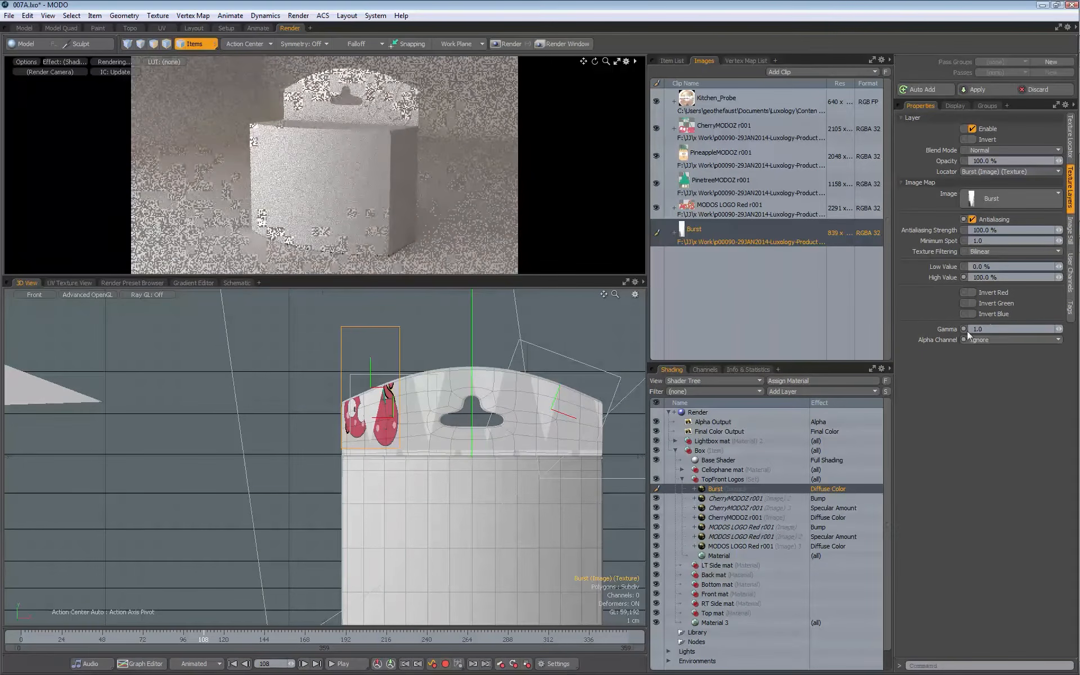
- Set both the horizontal and vertical repeat of the Burst texture locator to Reset
{"action": "left_click", "coordinate": [1071, 151]}
{"action": "left_click", "coordinate": [989, 371]}
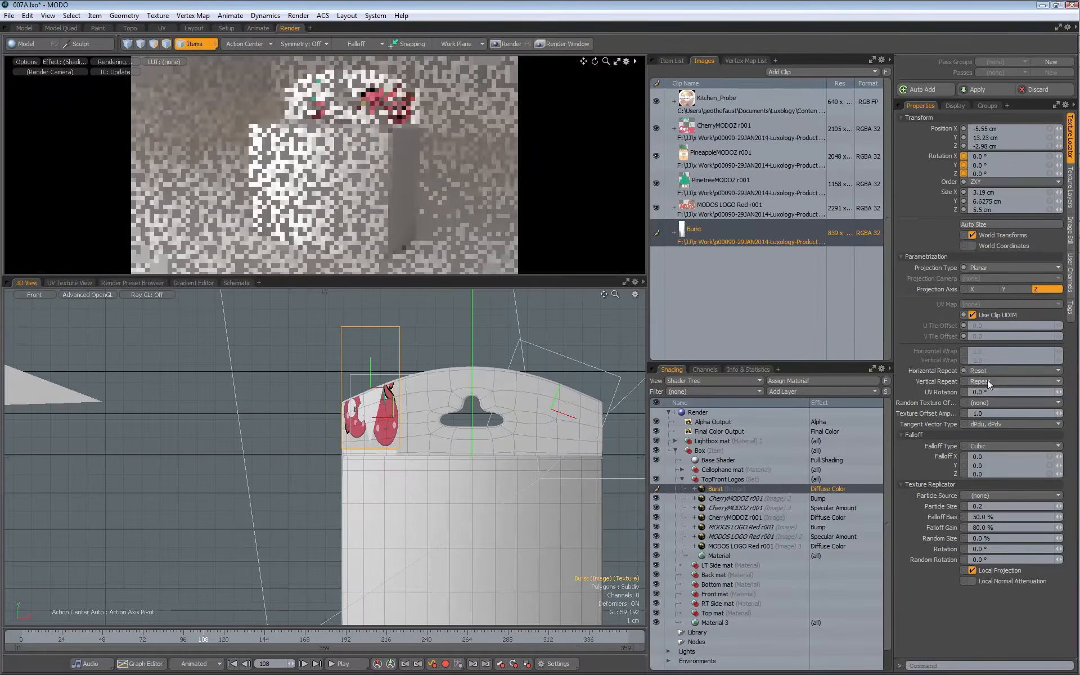
{"action": "left_click", "coordinate": [988, 372]}
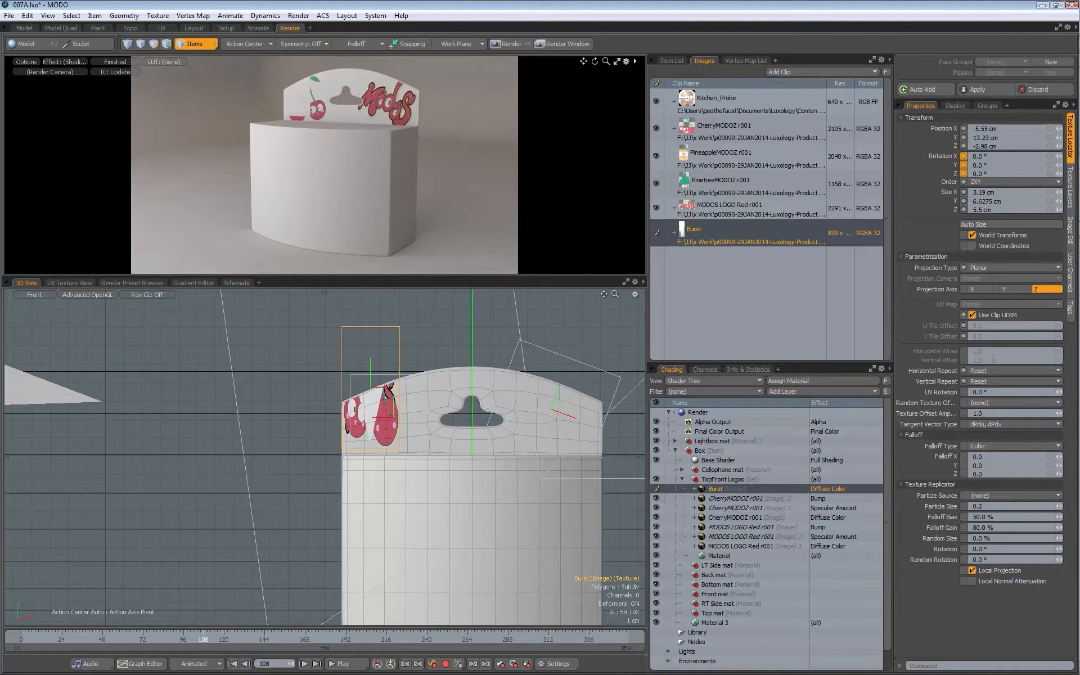
- Set the Burst layer's alpha channel to Use and move the layer directly above Material in the TopFront Logos group
{"action": "left_click", "coordinate": [1070, 191]}
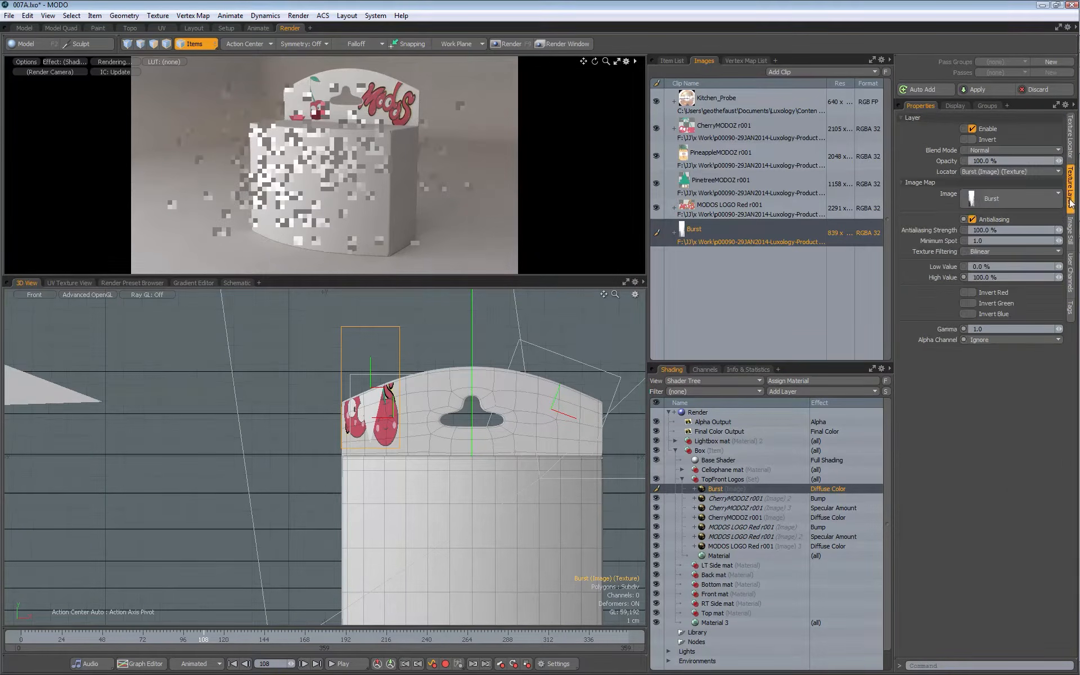
{"action": "left_click", "coordinate": [984, 342]}
{"action": "left_click", "coordinate": [966, 347]}
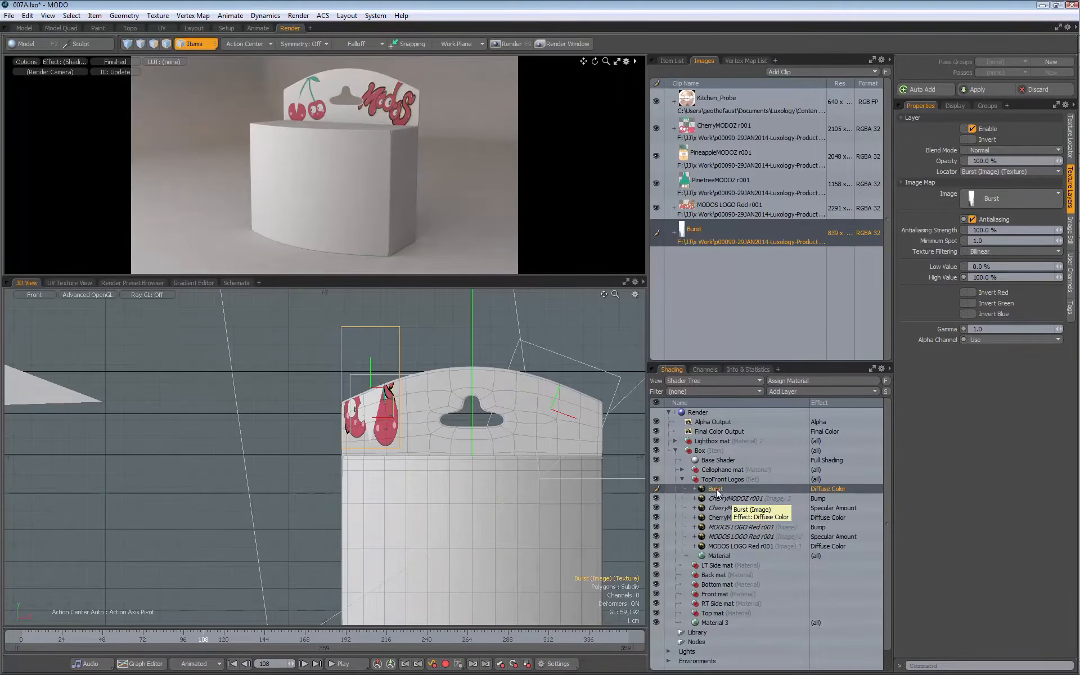
{"action": "left_click_drag", "start_coordinate": [716, 489], "coordinate": [748, 554]}
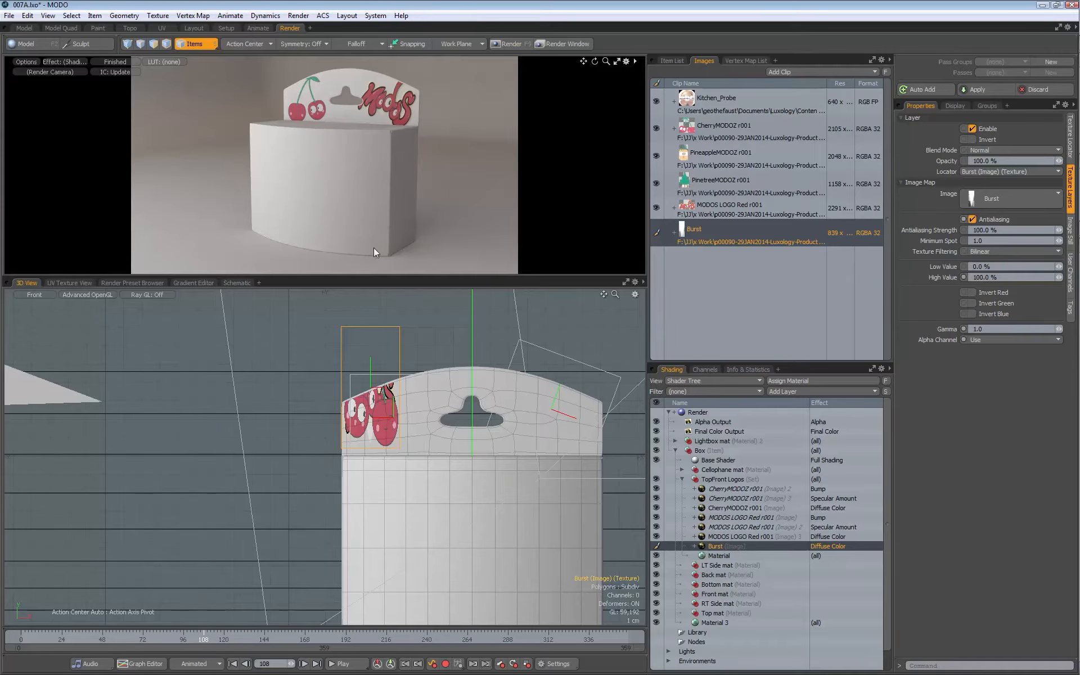
- Change the TopFront Logos material's diffuse color to light blue, RGB 86, 221, 255
{"action": "left_click", "coordinate": [719, 556]}
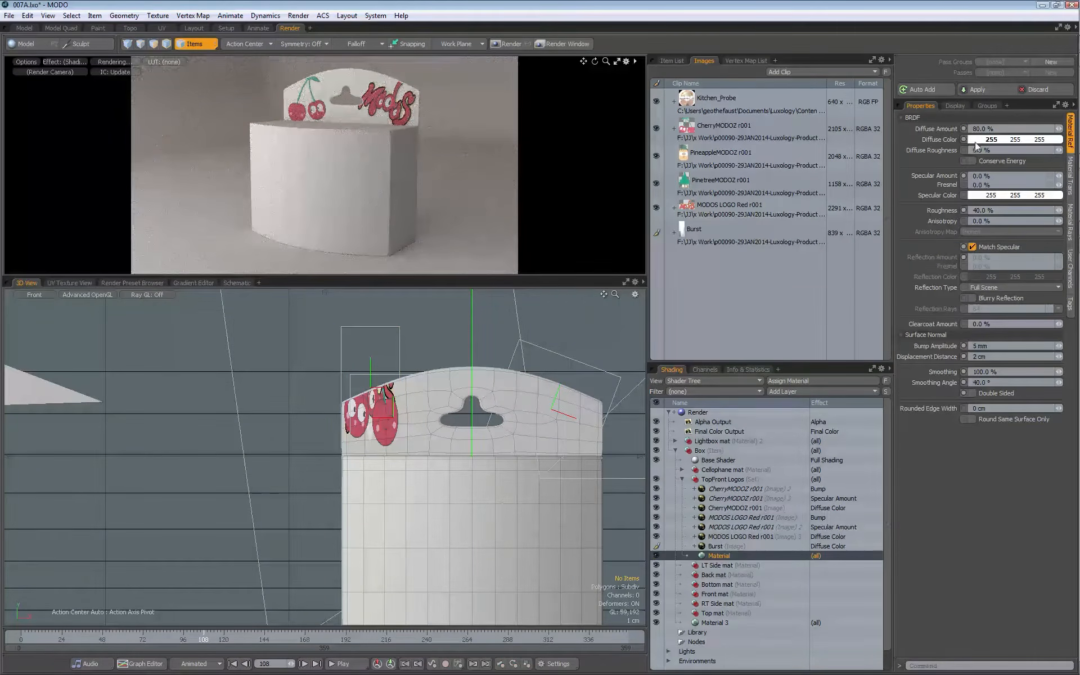
{"action": "left_click", "coordinate": [984, 140]}
{"action": "left_click", "coordinate": [748, 98]}
{"action": "left_click_drag", "start_coordinate": [748, 98], "coordinate": [644, 100]}
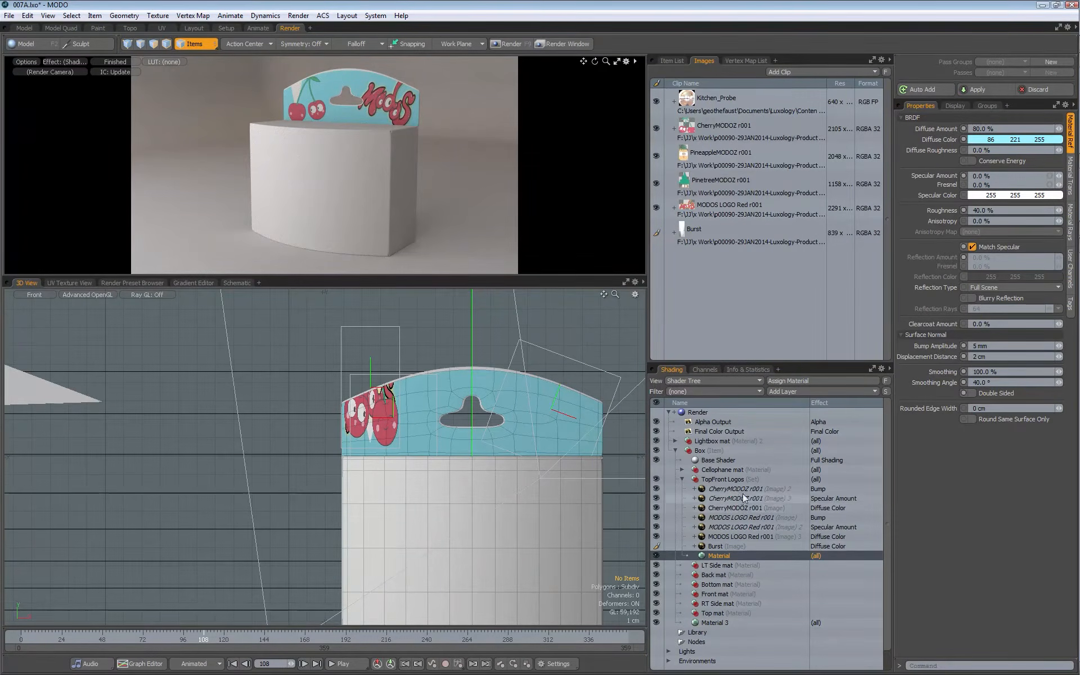
- Duplicate the Burst image layer in the TopFront Logos group
{"action": "left_click", "coordinate": [716, 547]}
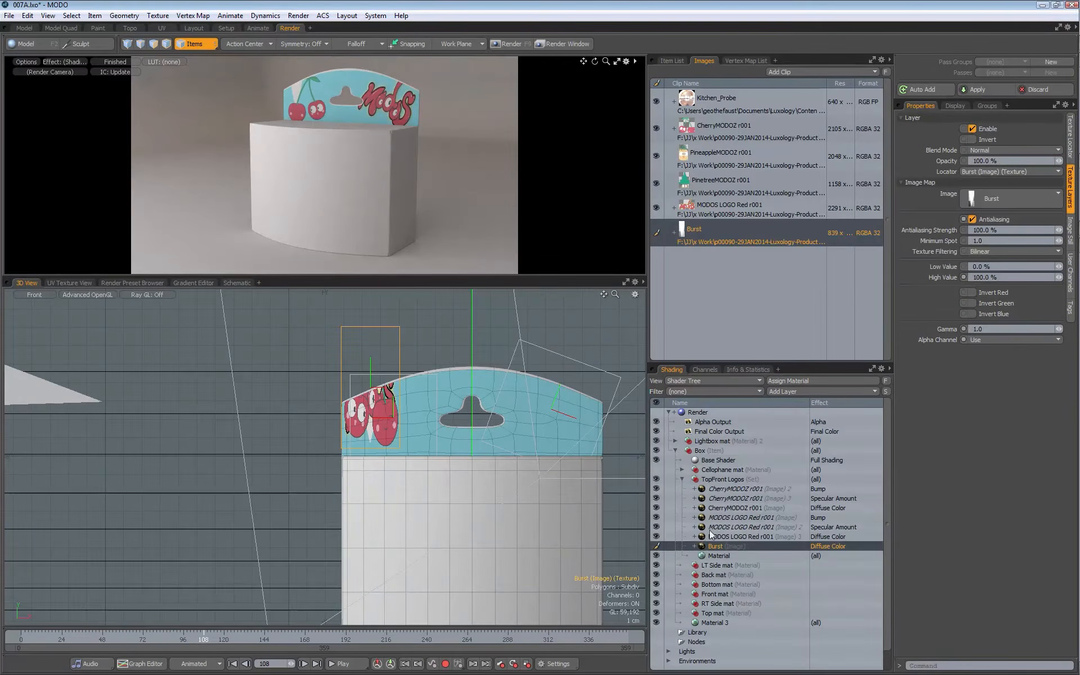
{"action": "right_click", "coordinate": [716, 548]}
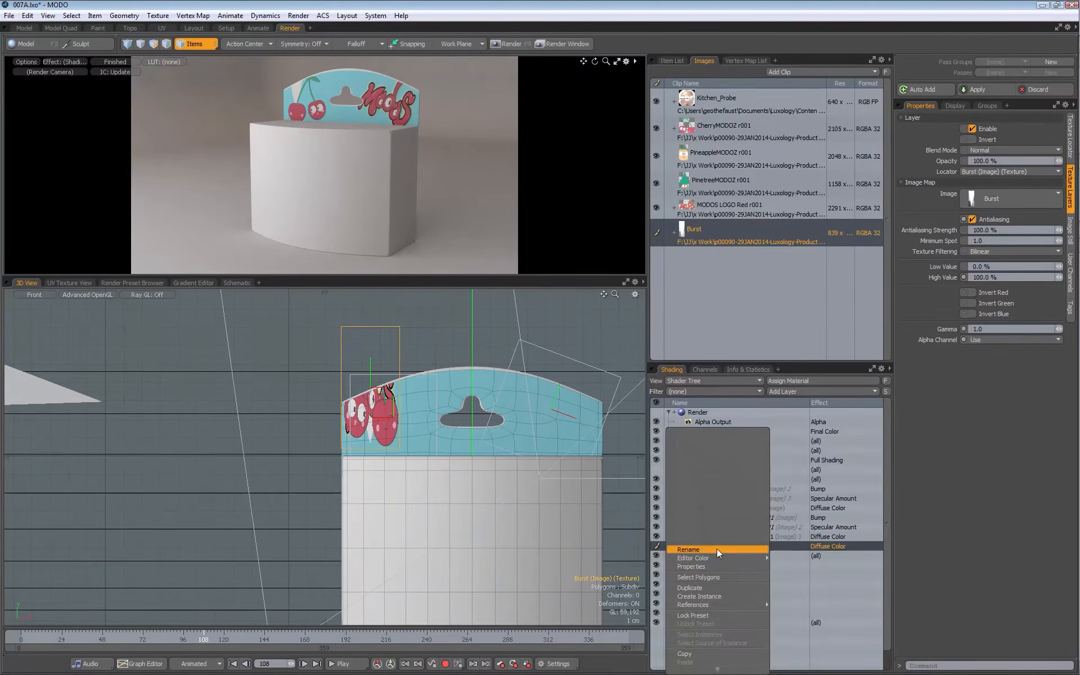
{"action": "left_click", "coordinate": [695, 587]}
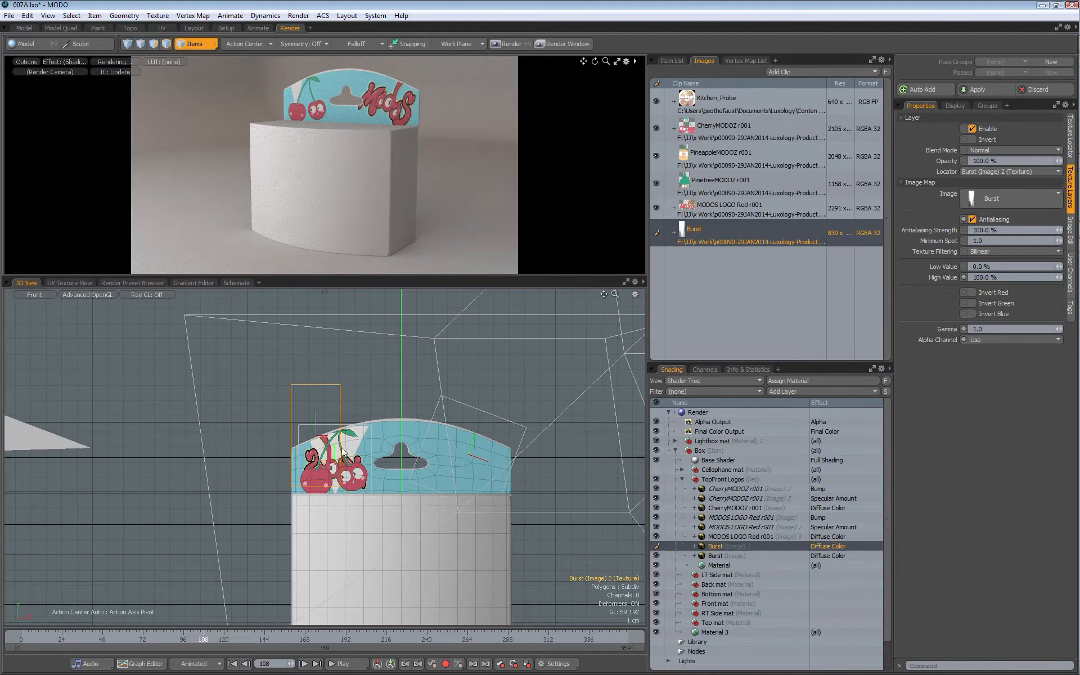
- With the action center set to Pivot, stretch the duplicated Burst locator upward from its tip to roughly twice its height
{"action": "left_click", "coordinate": [257, 45]}
{"action": "left_click", "coordinate": [253, 118]}
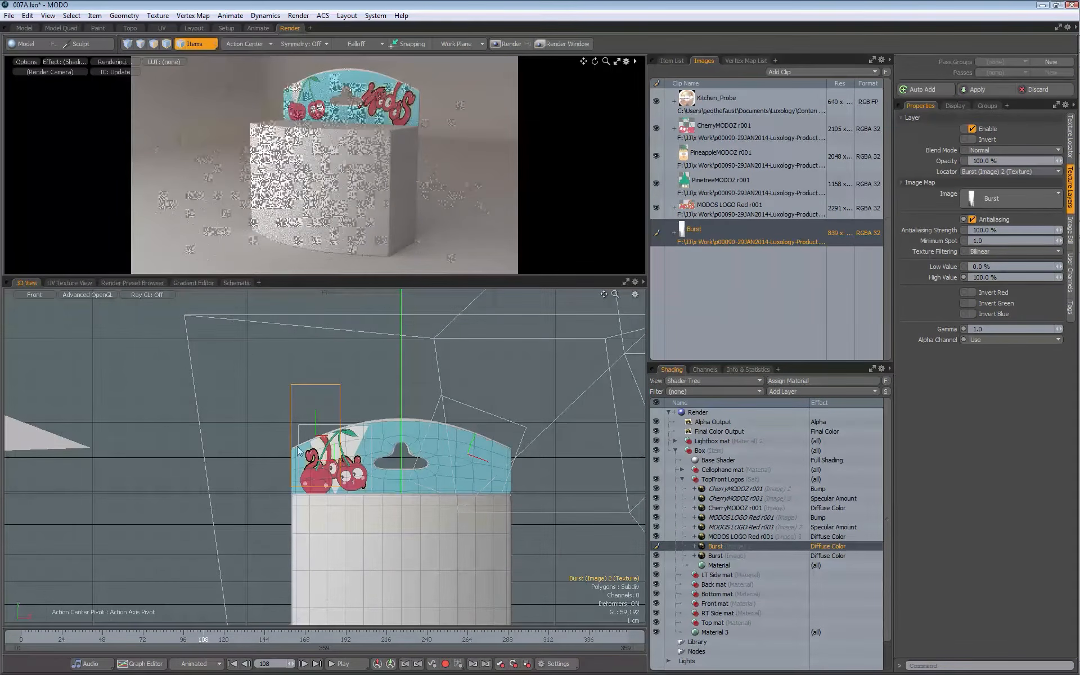
{"action": "key", "text": "y"}
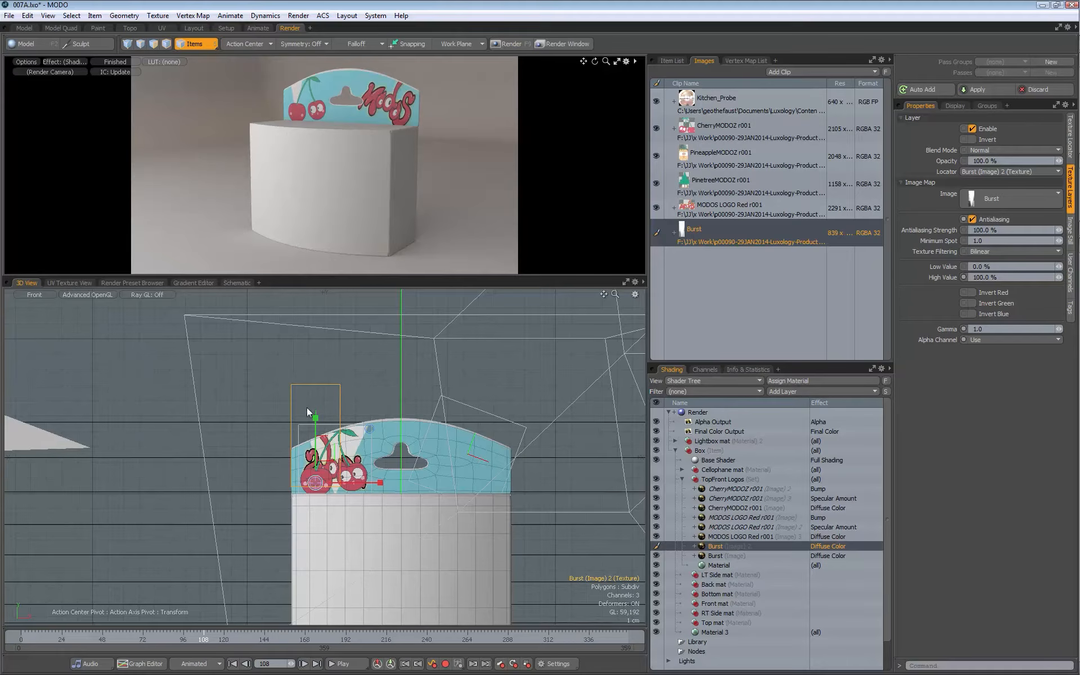
{"action": "left_click_drag", "start_coordinate": [315, 415], "coordinate": [316, 332]}
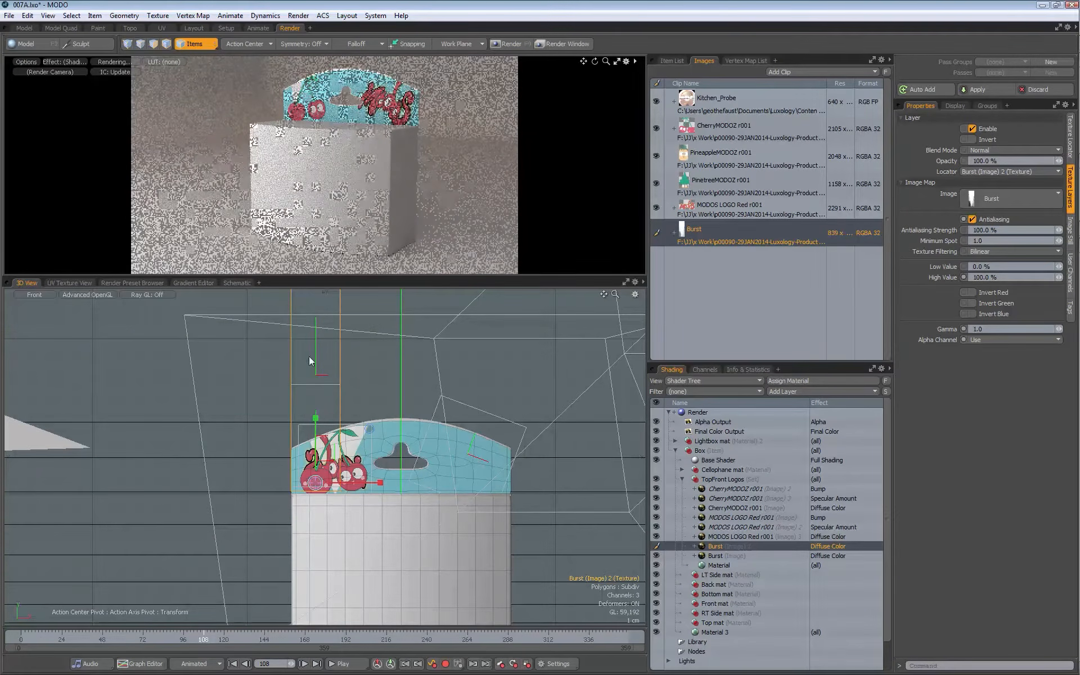
- Rotate the duplicated Burst locator about its tip to -61° on Z, angling the ray up and to the right behind the cherry
{"action": "key", "text": "e"}
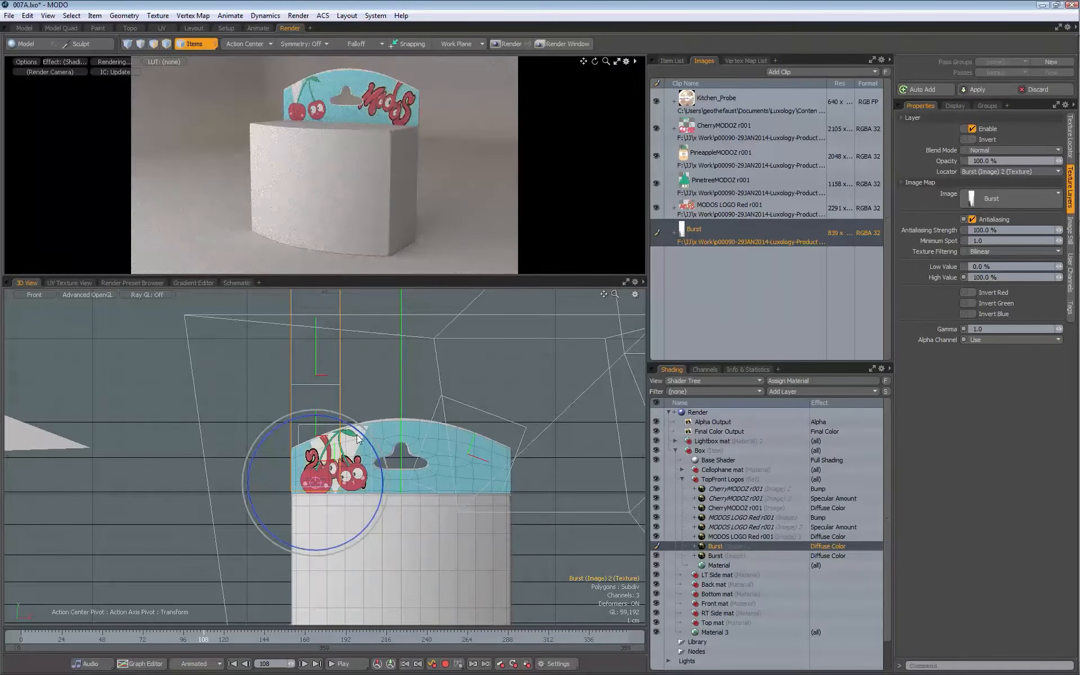
{"action": "left_click_drag", "start_coordinate": [334, 422], "coordinate": [313, 415]}
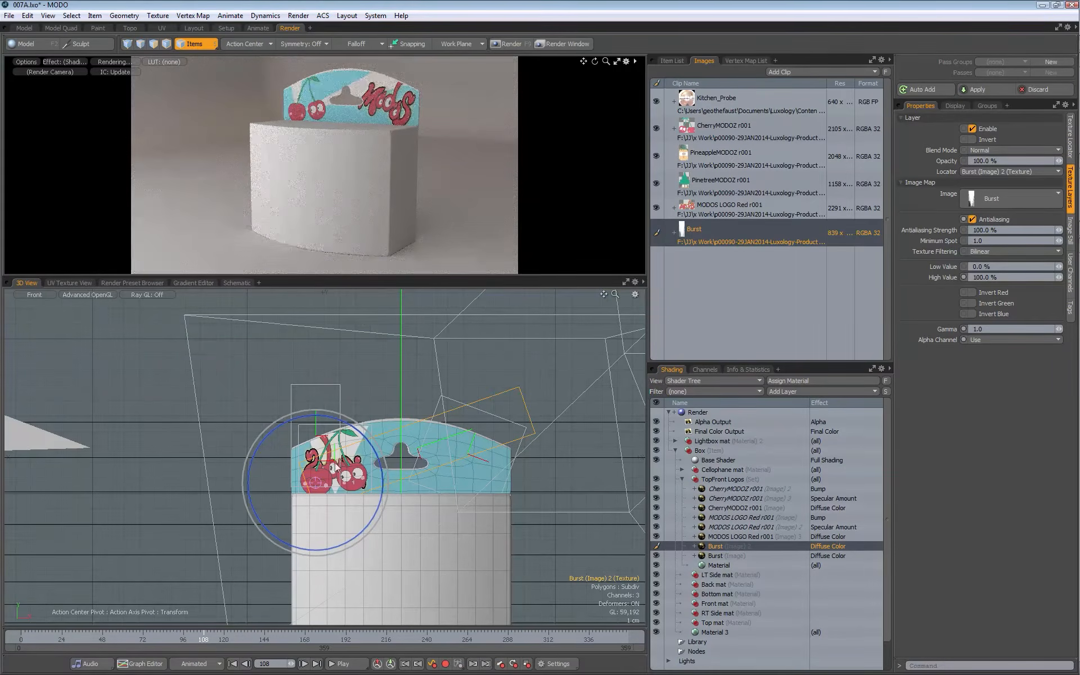
{"action": "left_click_drag", "start_coordinate": [344, 432], "coordinate": [351, 423]}
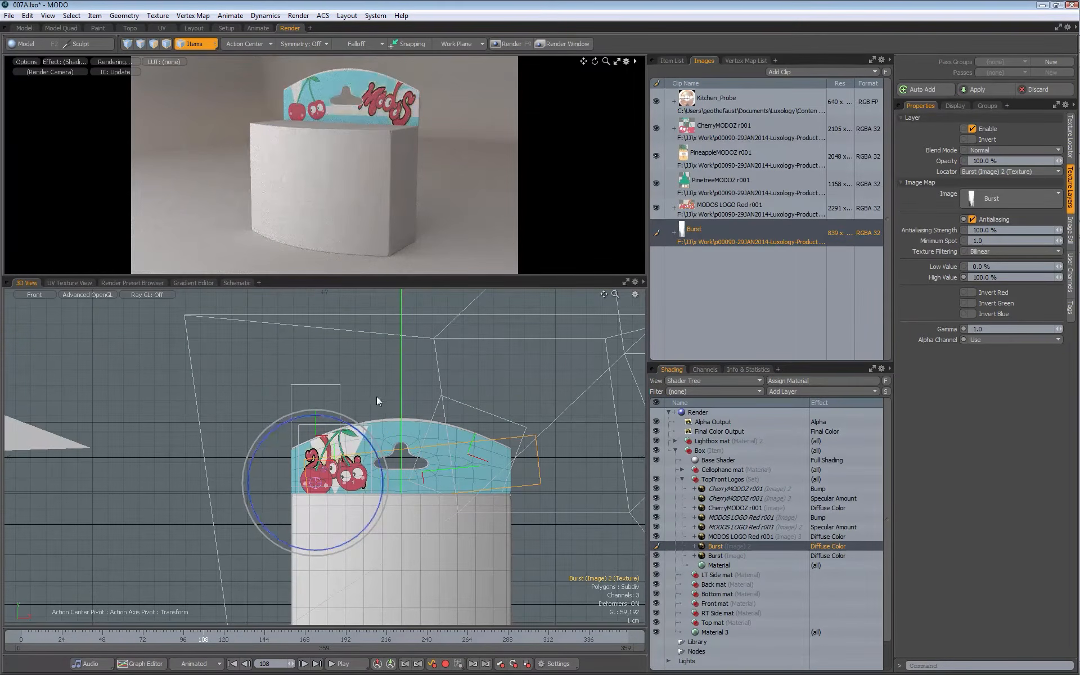
{"action": "left_click_drag", "start_coordinate": [351, 434], "coordinate": [352, 432]}
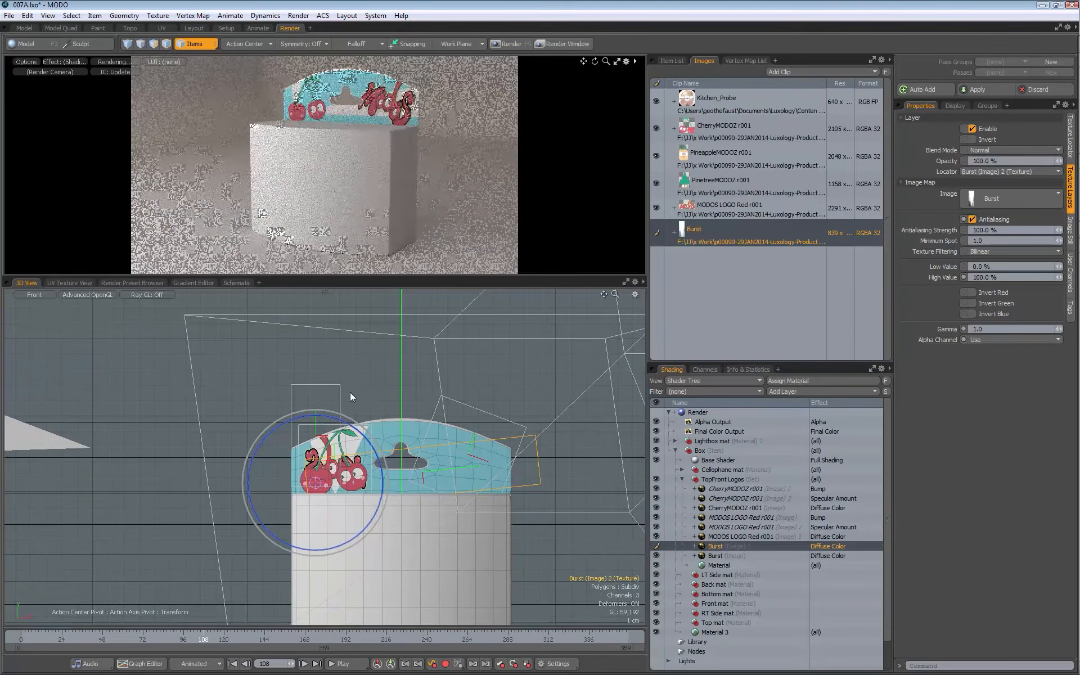
{"action": "left_click_drag", "start_coordinate": [359, 434], "coordinate": [334, 419]}
{"action": "key", "text": "space"}
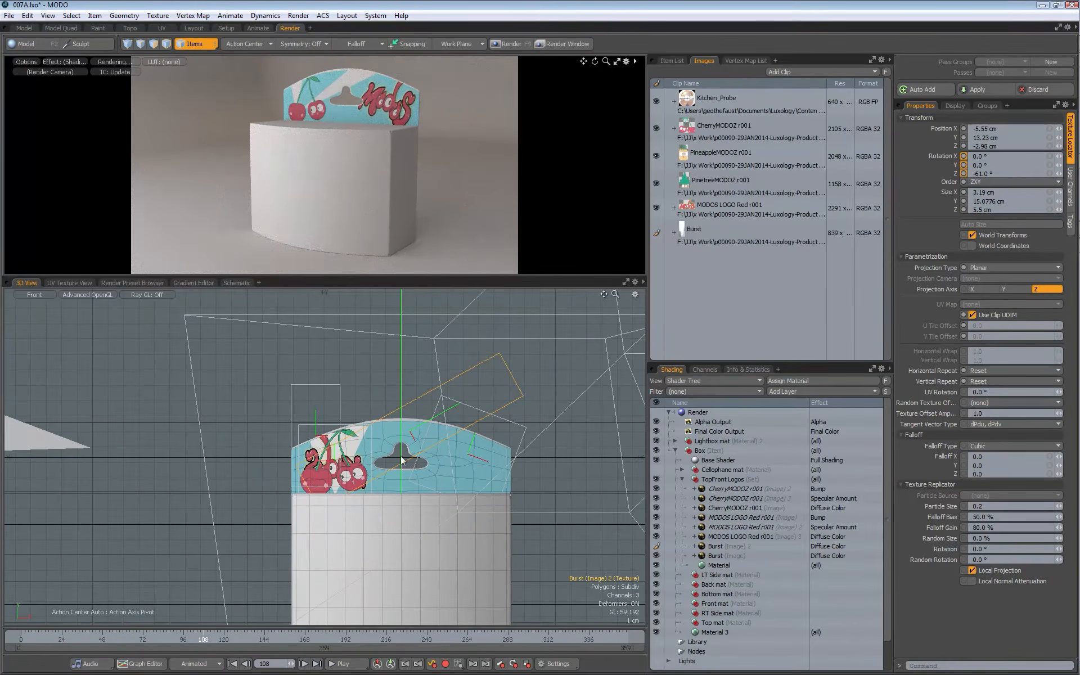
- Duplicate the Burst (Image) 2 layer in the TopFront Logos group
{"action": "left_click", "coordinate": [717, 547]}
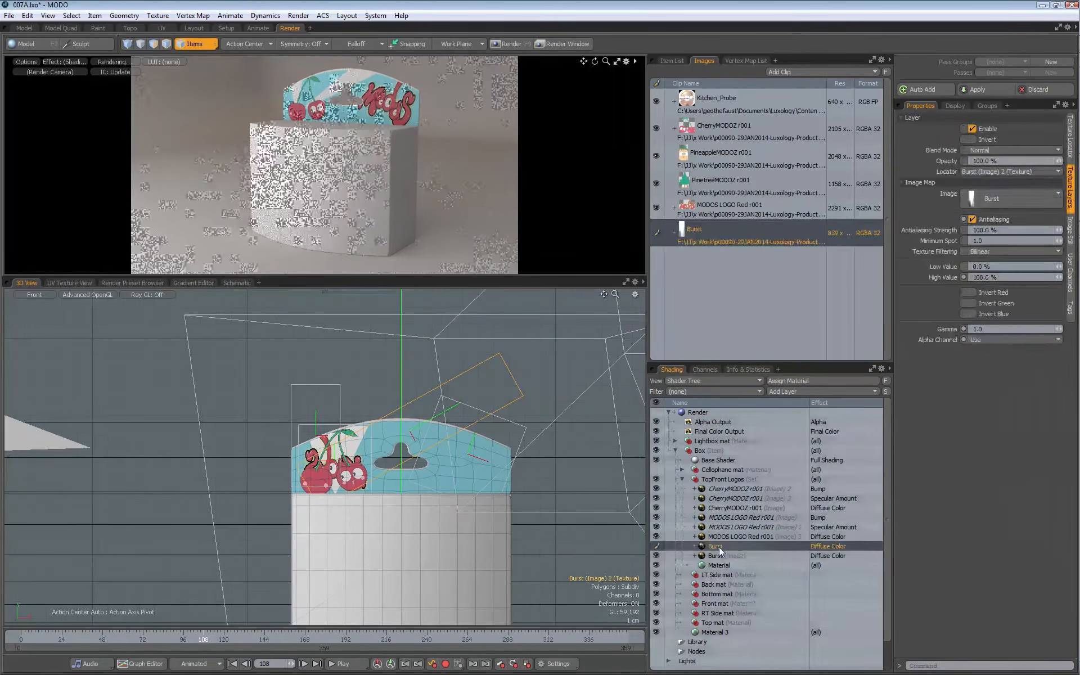
{"action": "right_click", "coordinate": [719, 547]}
{"action": "left_click", "coordinate": [694, 589]}
- With the action center set to Pivot, rotate the new Burst copy clockwise about its tip until it points right, slightly above horizontal
{"action": "key", "text": "e"}
{"action": "left_click_drag", "start_coordinate": [357, 361], "coordinate": [347, 329], "text": "alt+shift"}
{"action": "left_click", "coordinate": [238, 45]}
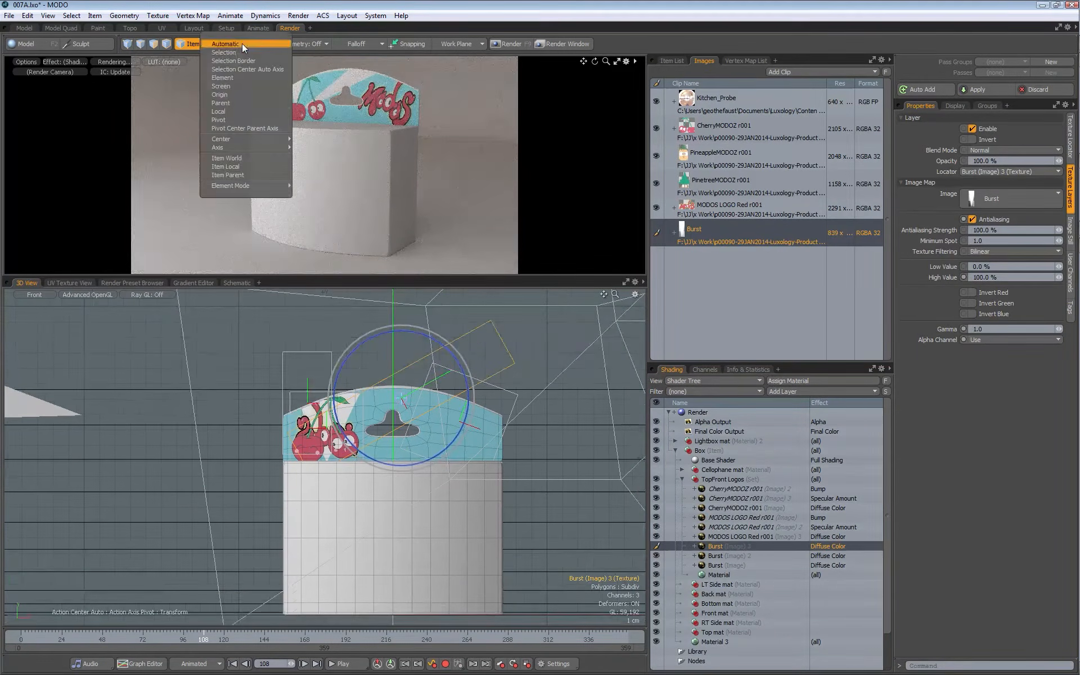
{"action": "left_click", "coordinate": [228, 122]}
{"action": "left_click_drag", "start_coordinate": [334, 389], "coordinate": [361, 408]}
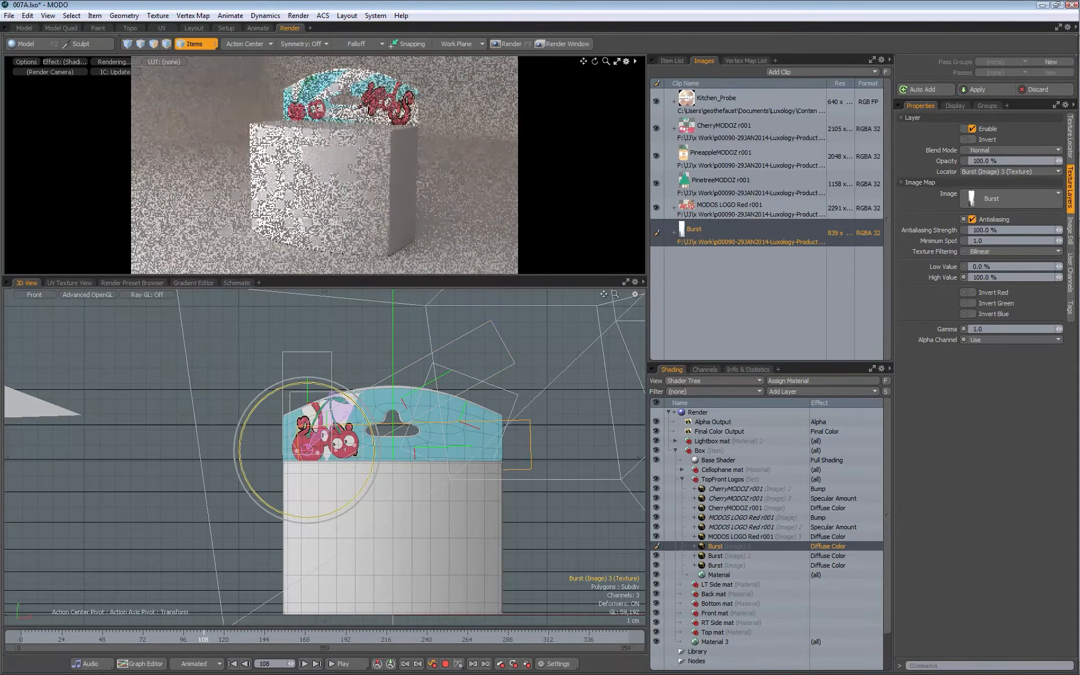
{"action": "left_click_drag", "start_coordinate": [361, 406], "coordinate": [361, 396]}
- With the action center set to Local, scale the right-pointing Burst locator about one third wider across its own X axis
{"action": "key", "text": "r"}
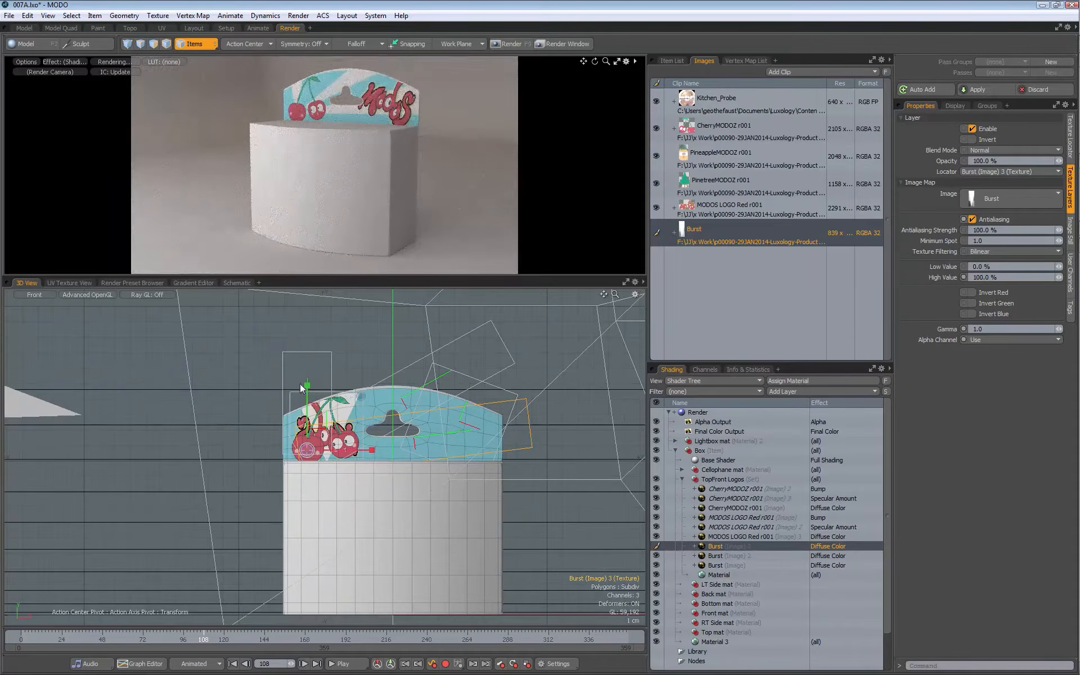
{"action": "left_click", "coordinate": [244, 43]}
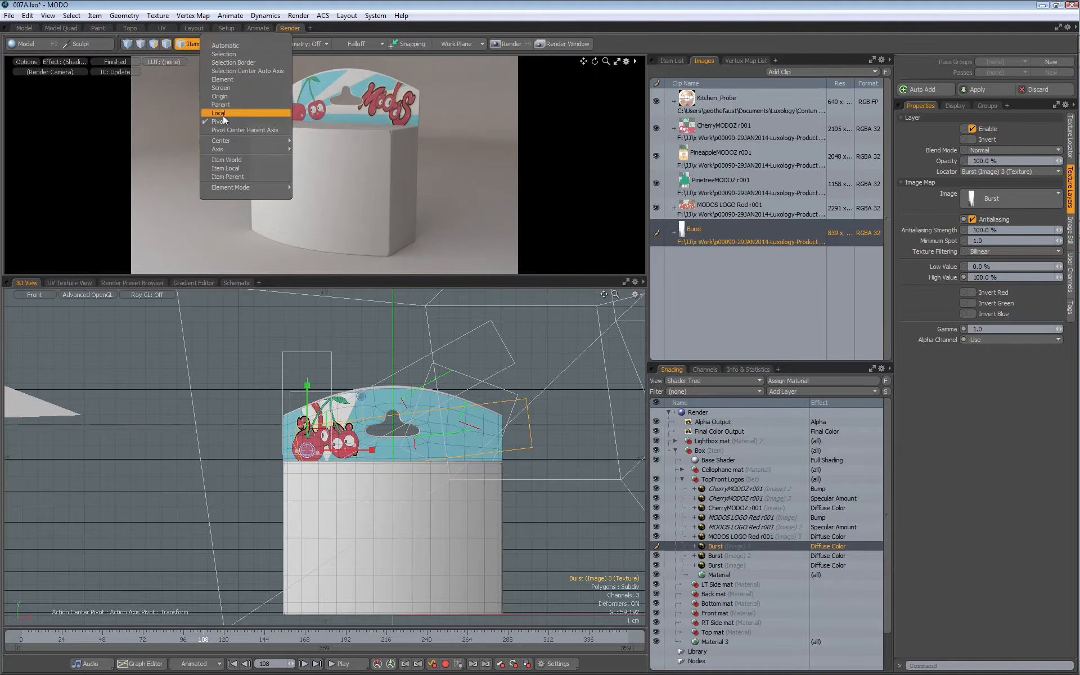
{"action": "left_click", "coordinate": [441, 18]}
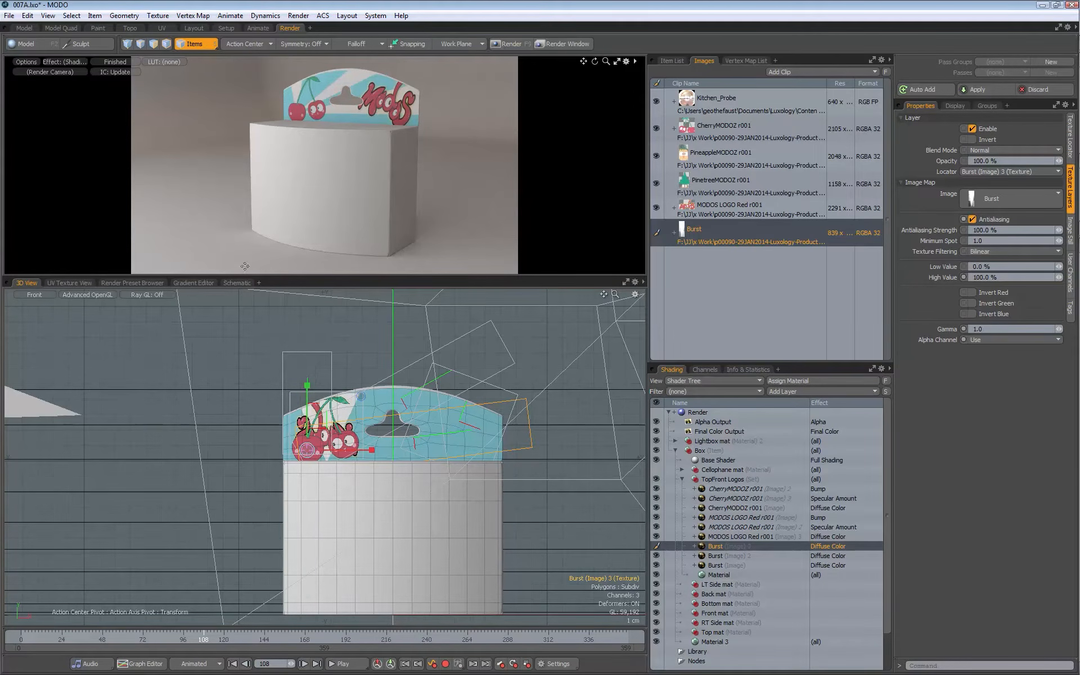
{"action": "left_click", "coordinate": [268, 44]}
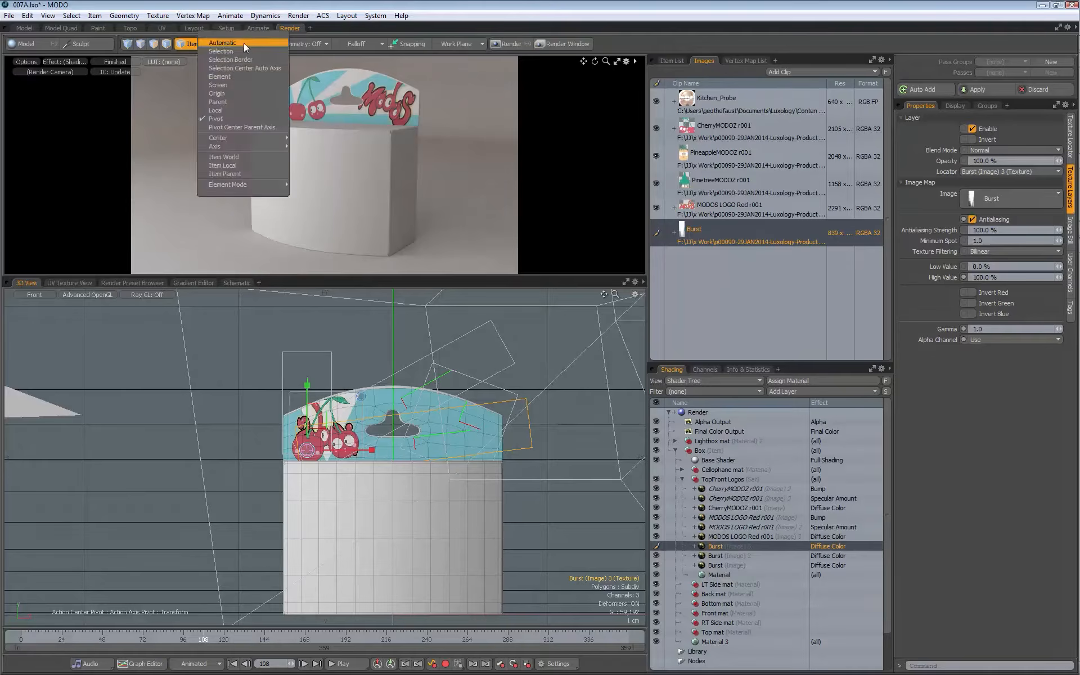
{"action": "left_click", "coordinate": [228, 113]}
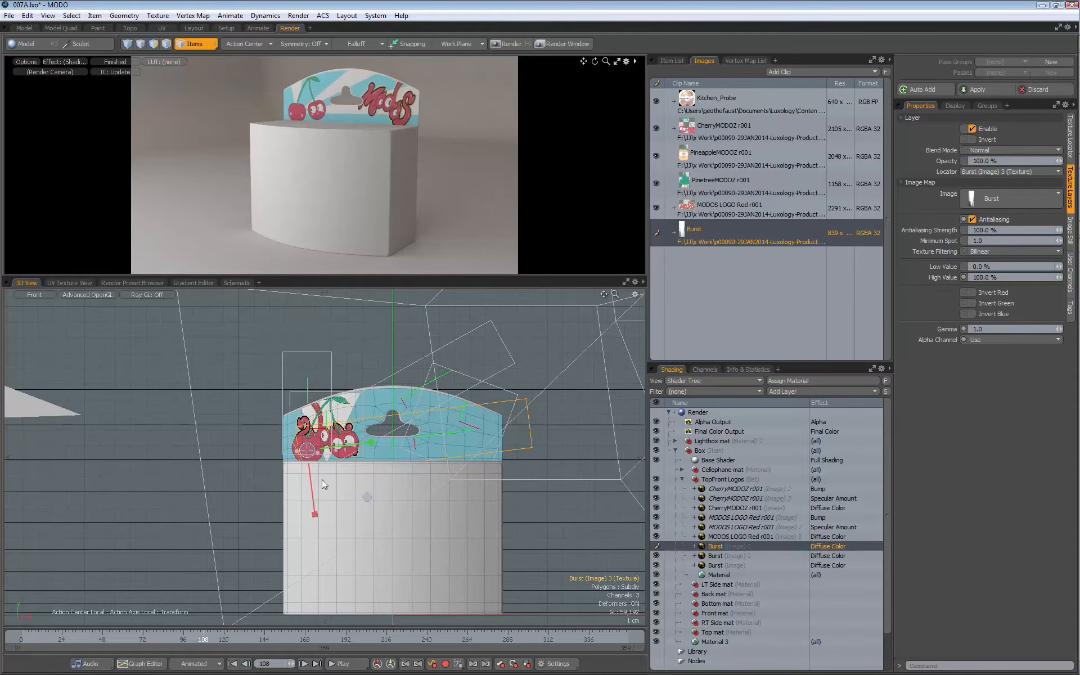
{"action": "left_click_drag", "start_coordinate": [315, 514], "coordinate": [317, 533]}
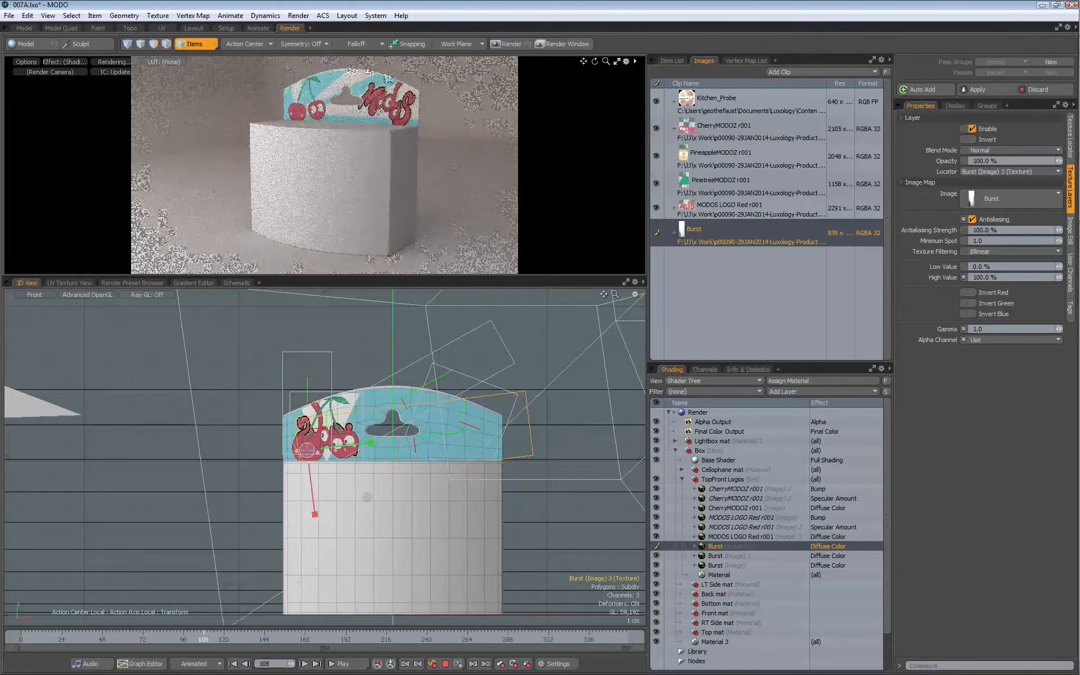
- Rotate the widened Burst locator slightly clockwise so it lies horizontal along the header
{"action": "key", "text": "e"}
{"action": "left_click_drag", "start_coordinate": [328, 388], "coordinate": [335, 391]}
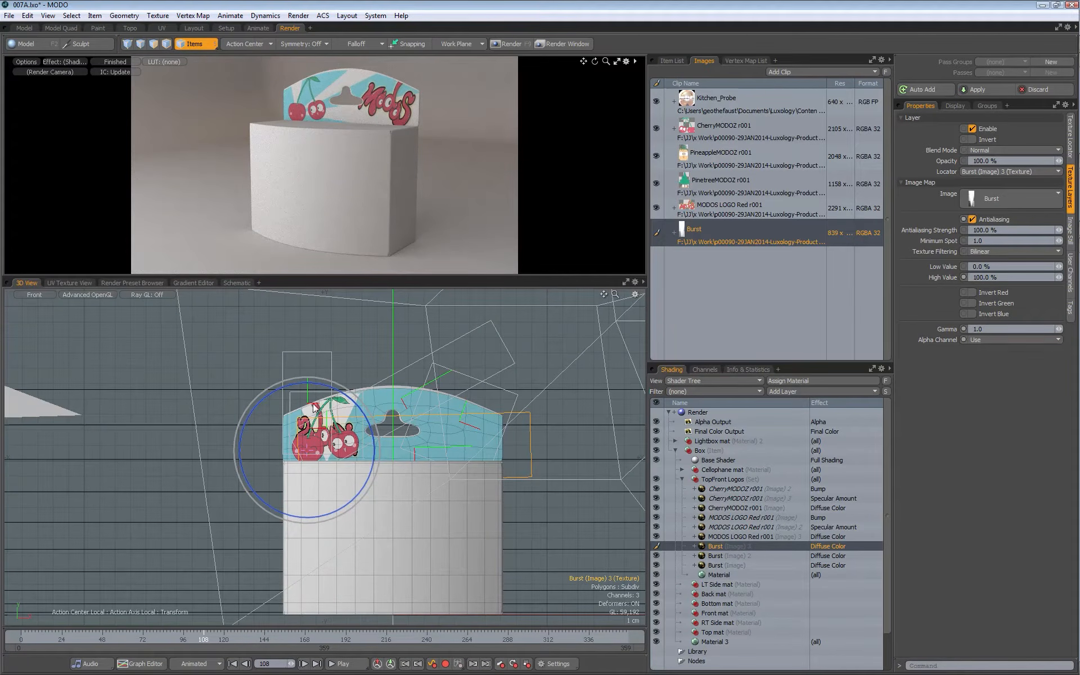
{"action": "key", "text": "space"}
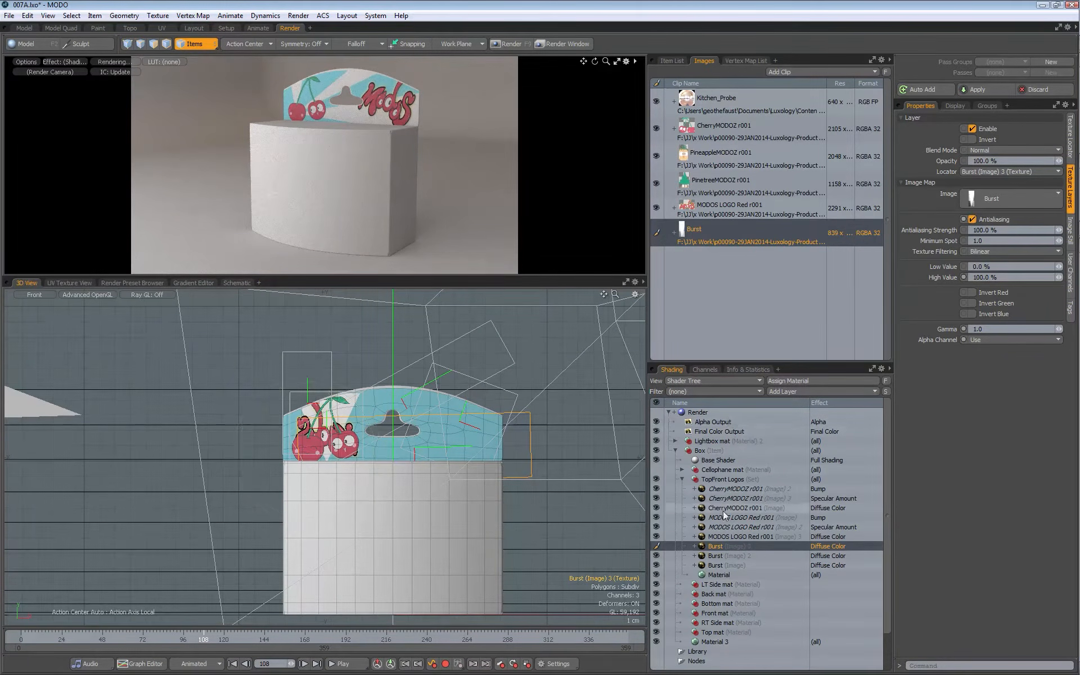
- Duplicate the horizontal Burst layer and swing the copy around to point left and slightly downward from the cherry
{"action": "right_click", "coordinate": [721, 546]}
{"action": "left_click", "coordinate": [721, 546]}
{"action": "right_click", "coordinate": [718, 545]}
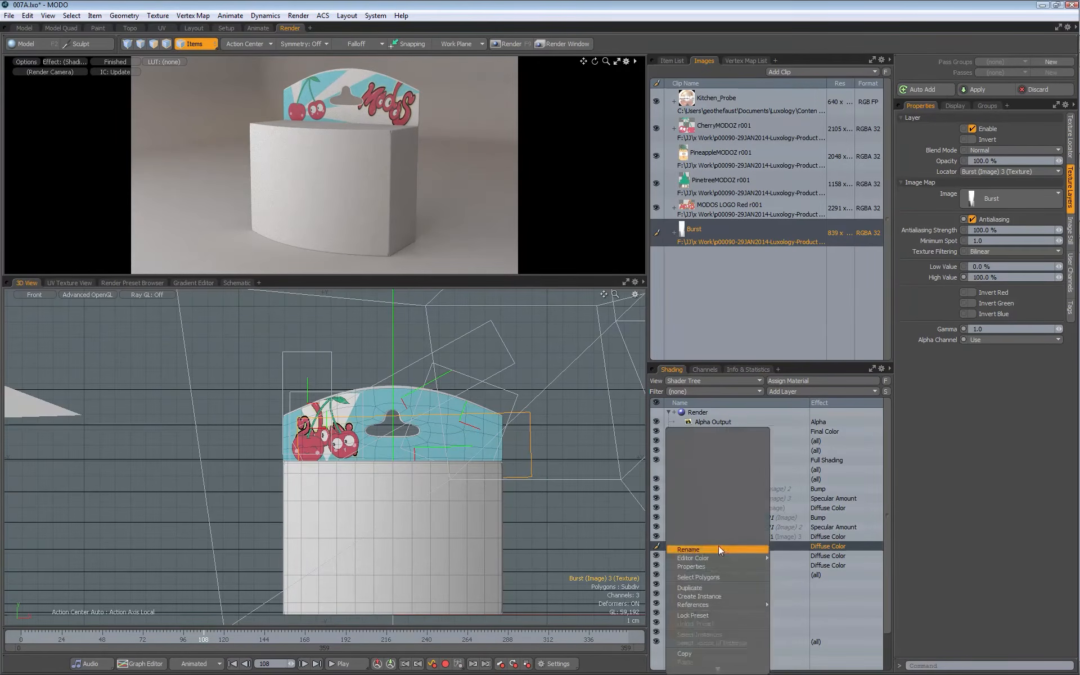
{"action": "left_click", "coordinate": [696, 589]}
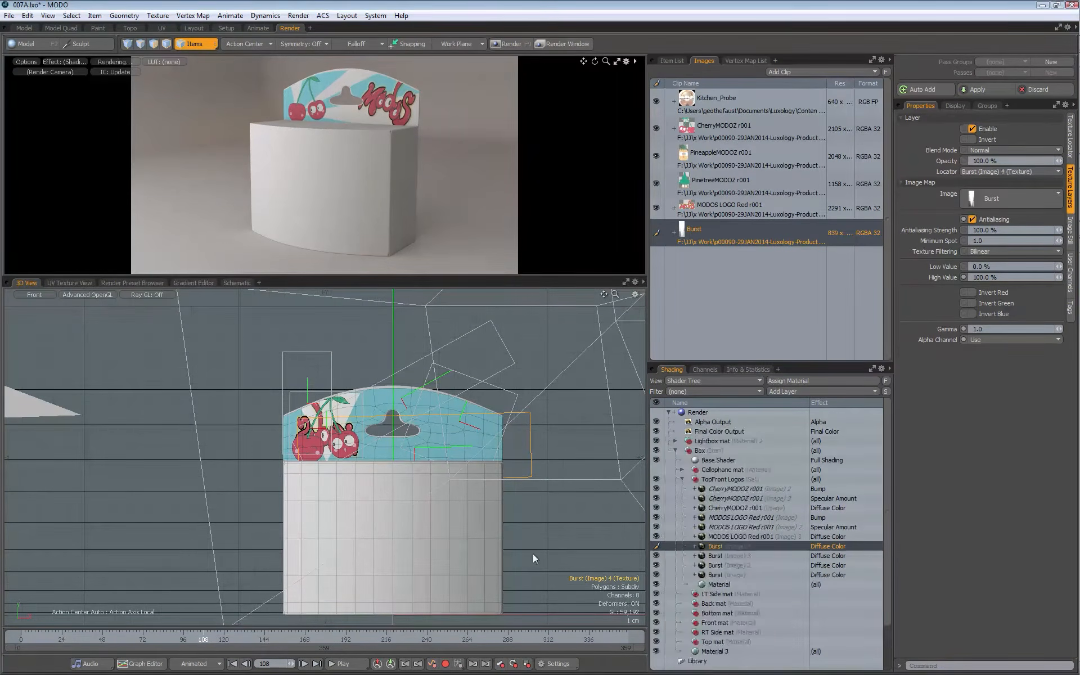
{"action": "left_click_drag", "start_coordinate": [482, 449], "coordinate": [437, 511]}
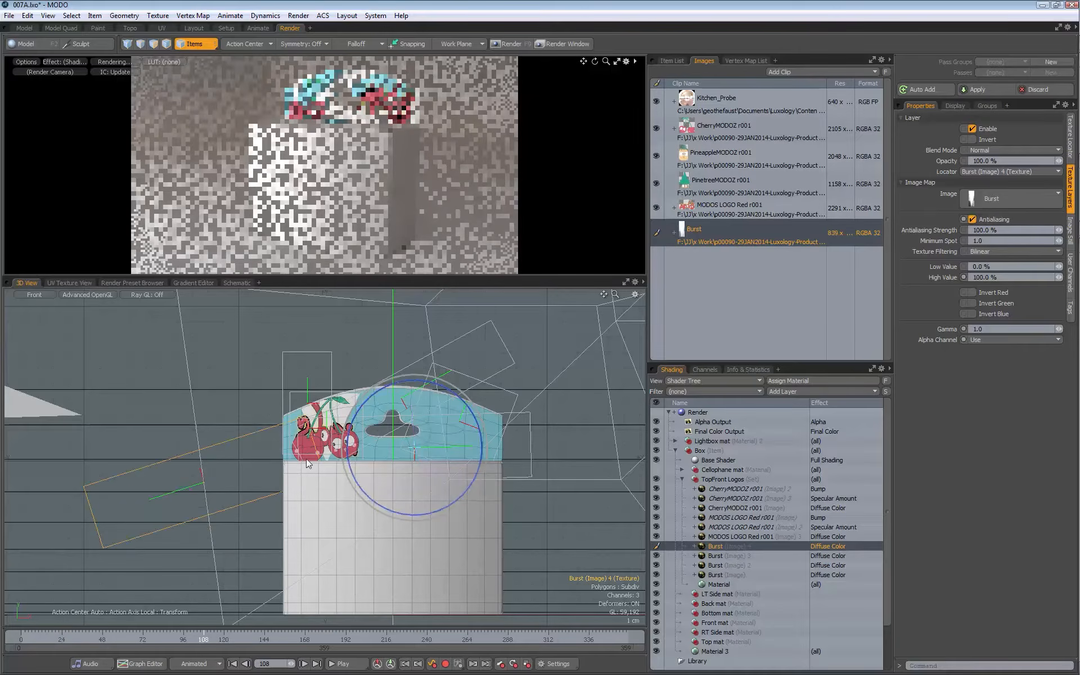
- With the action center set to Local, shorten the left-pointing Burst locator to roughly a third of its length
{"action": "key", "text": "r"}
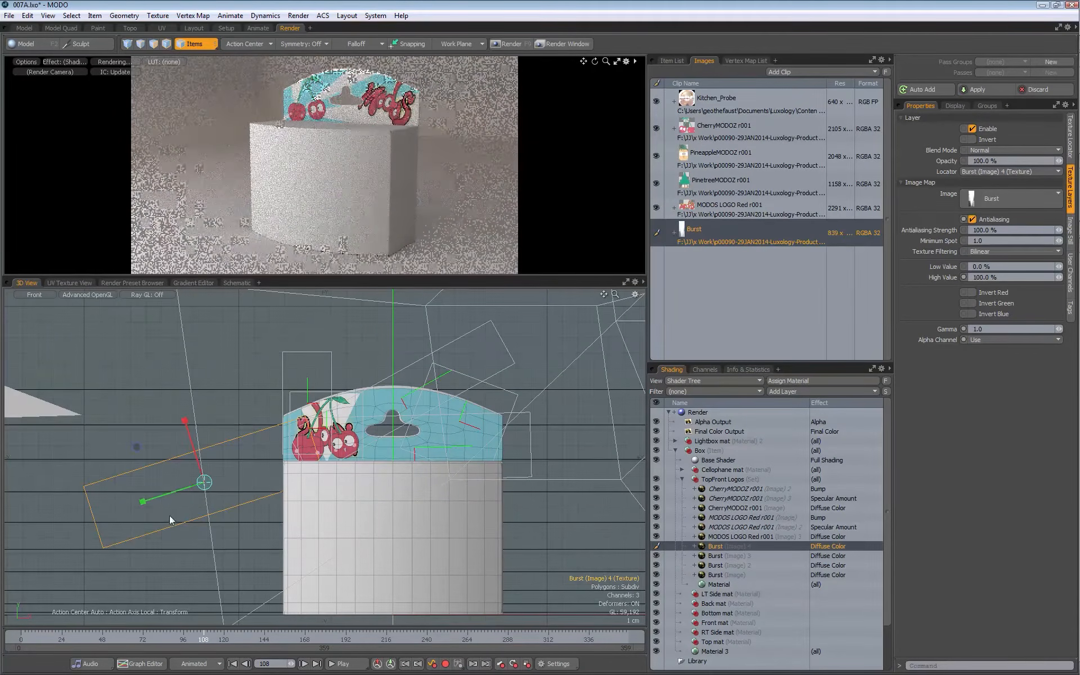
{"action": "left_click", "coordinate": [243, 47]}
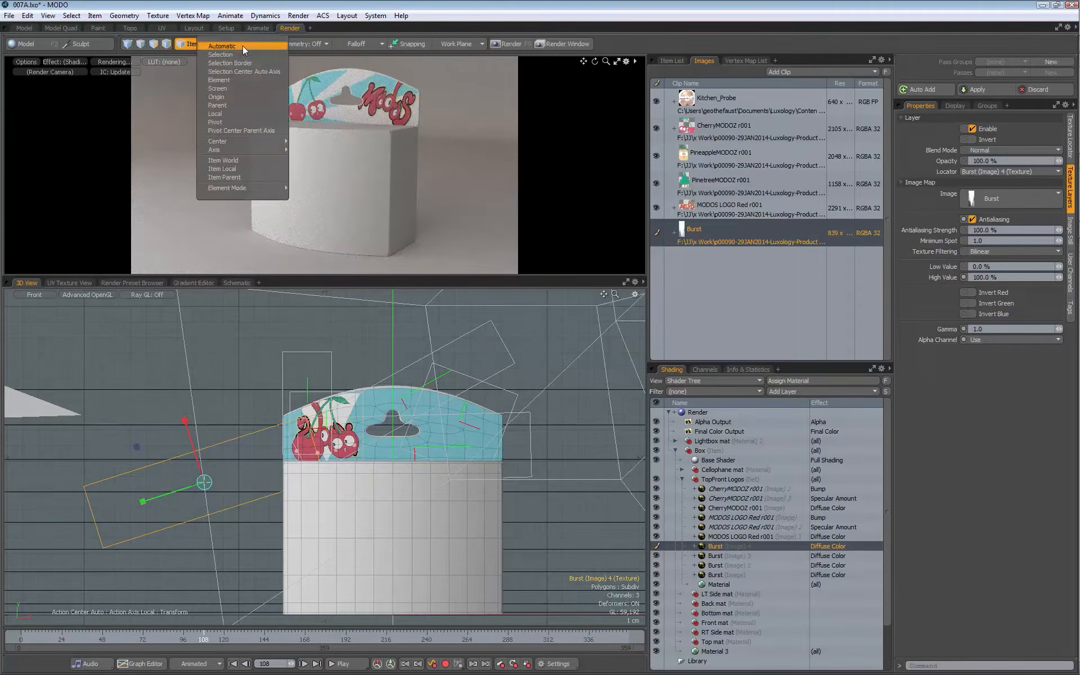
{"action": "left_click", "coordinate": [215, 113]}
{"action": "left_click_drag", "start_coordinate": [251, 469], "coordinate": [289, 455]}
{"action": "key", "text": "space"}
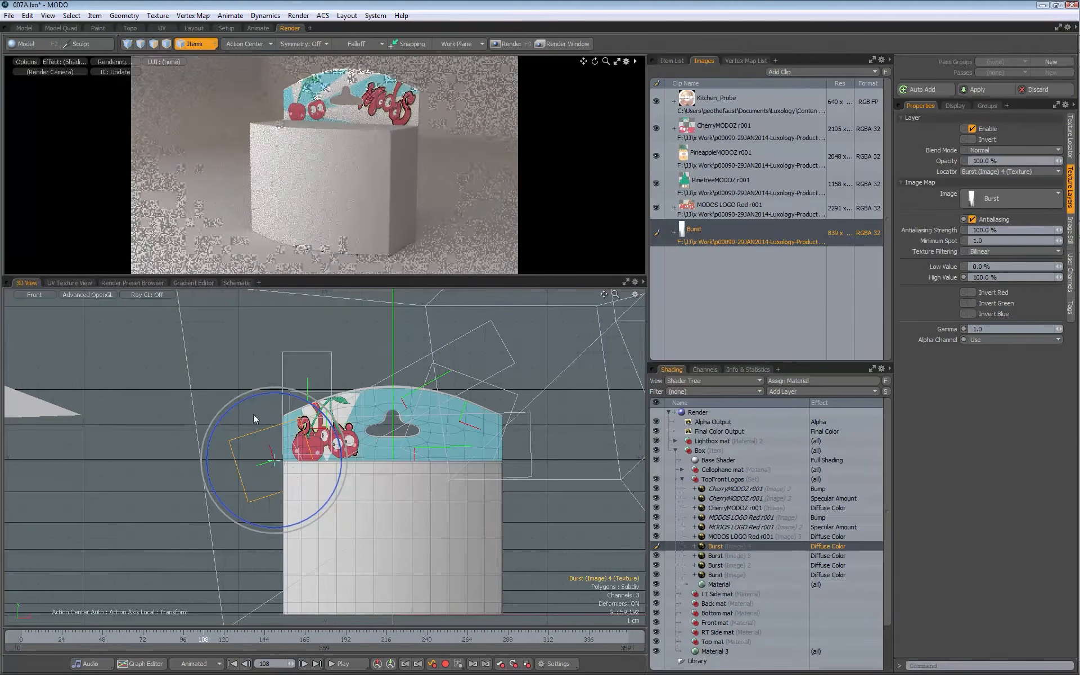
- With the action center set to Pivot, rotate the shortened Burst locator about its tip until it points left and slightly upward
{"action": "left_click", "coordinate": [244, 44]}
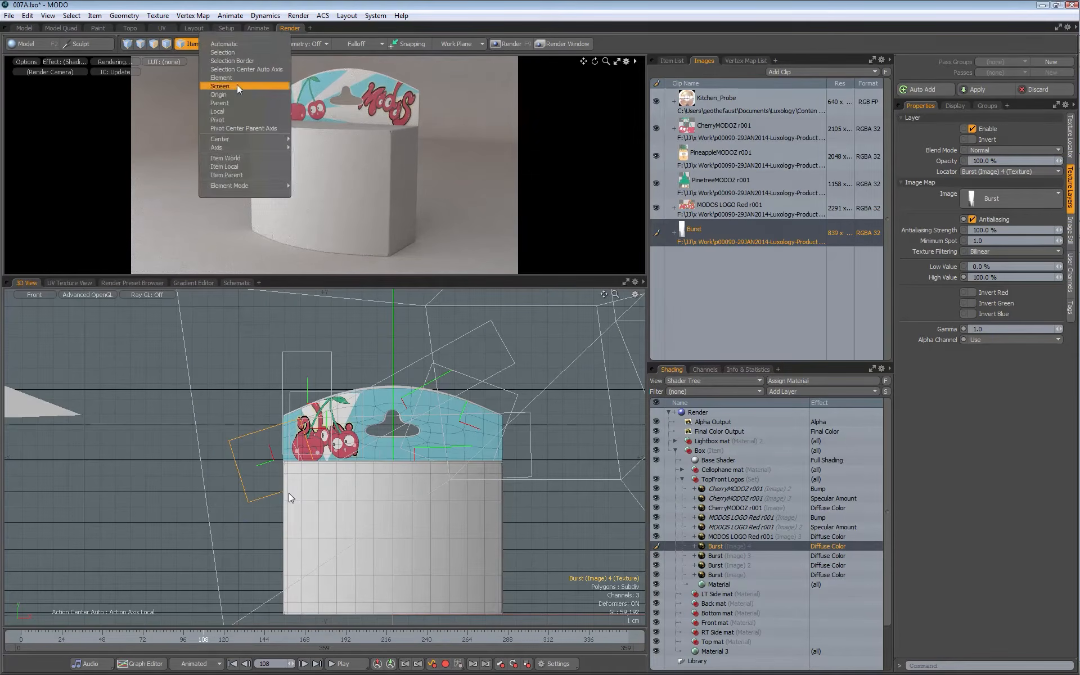
{"action": "left_click", "coordinate": [217, 120]}
{"action": "left_click_drag", "start_coordinate": [282, 390], "coordinate": [314, 375]}
{"action": "key", "text": "q"}
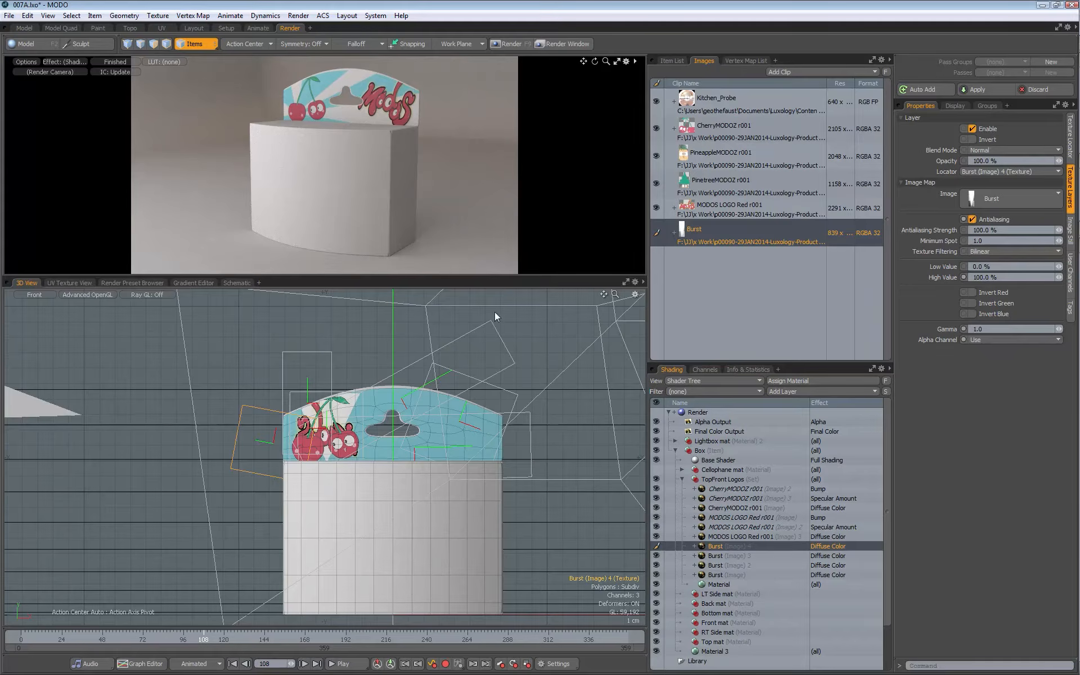
- With the action center set to Local, rotate the long diagonal Burst locator to about -55° on Z and adjust its width
{"action": "left_click", "coordinate": [509, 360]}
{"action": "key", "text": "e"}
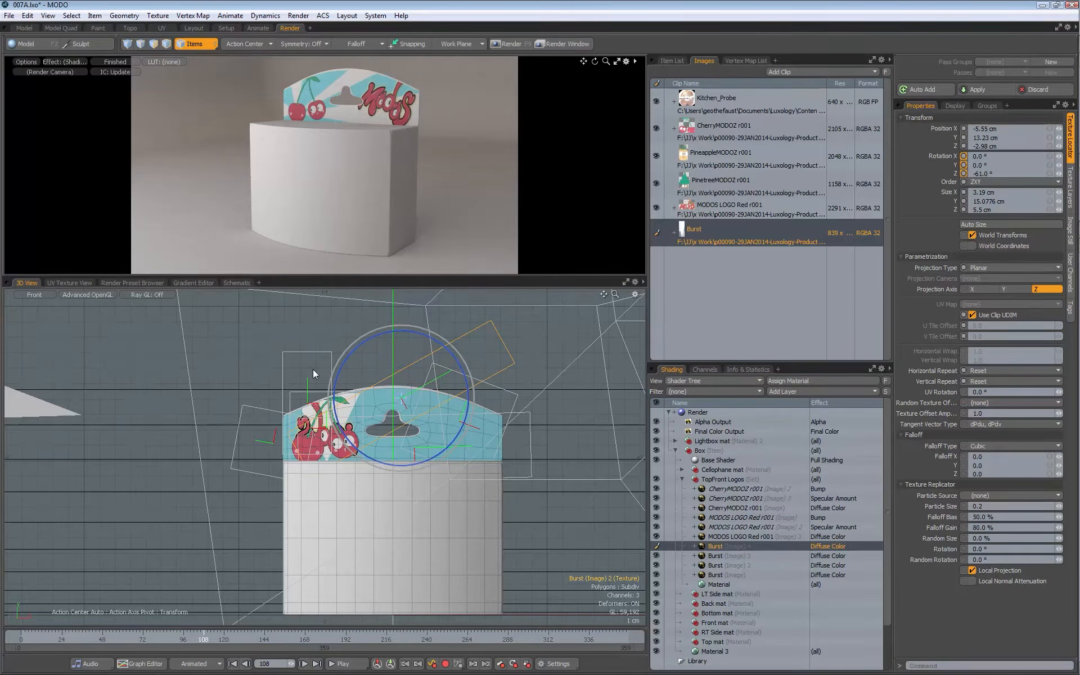
{"action": "key", "text": "y"}
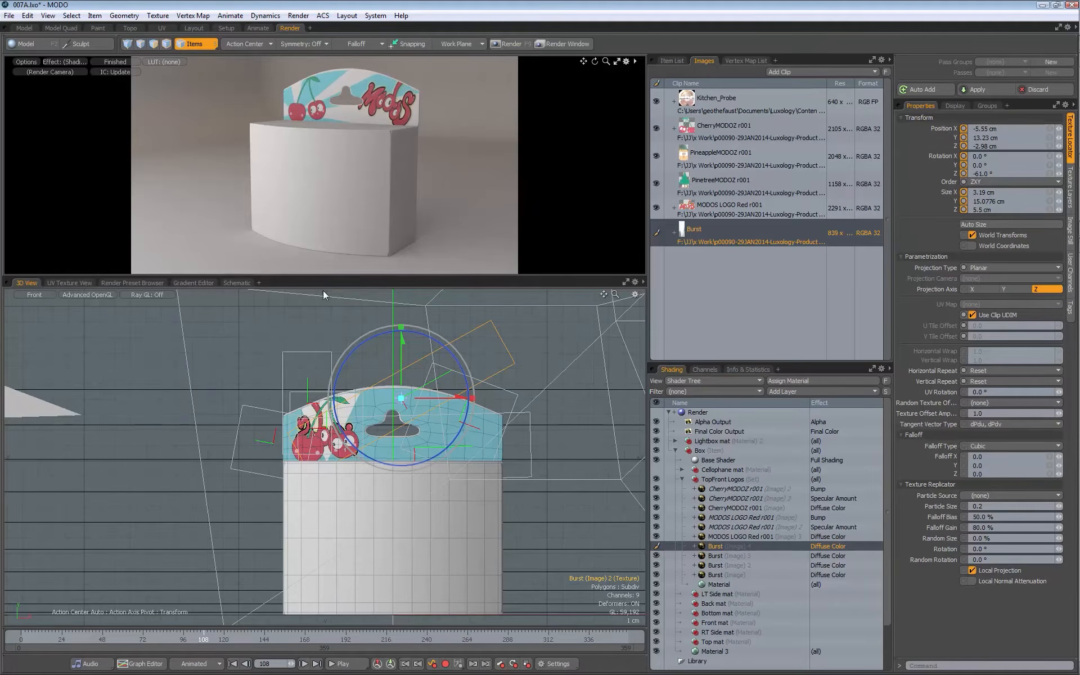
{"action": "left_click", "coordinate": [246, 44]}
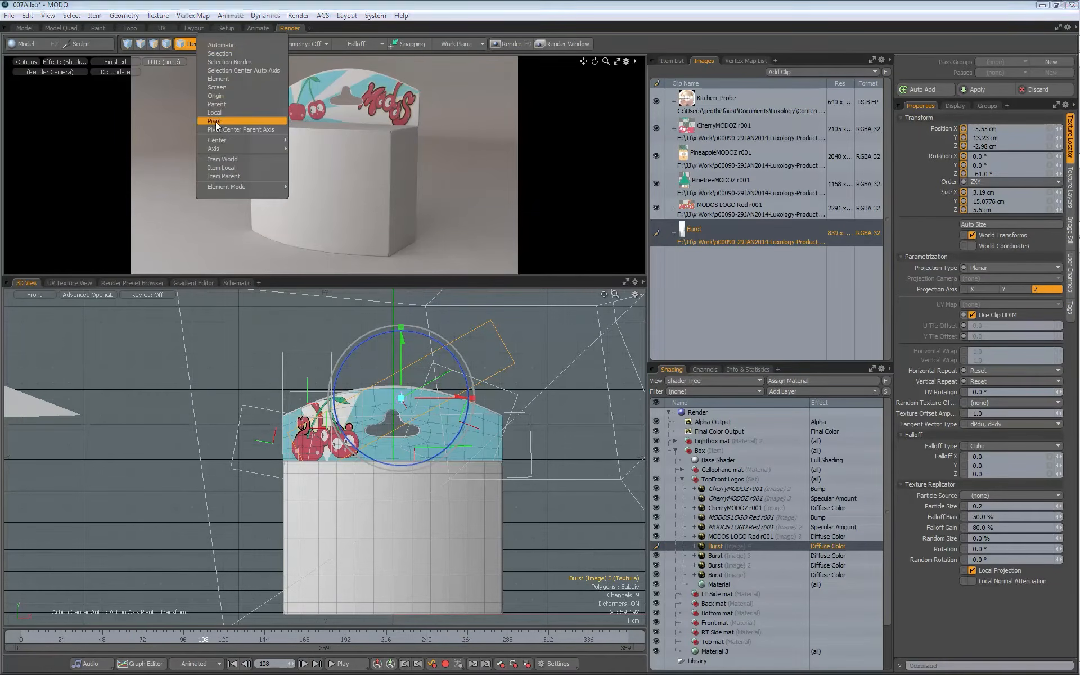
{"action": "left_click", "coordinate": [217, 121]}
{"action": "left_click", "coordinate": [242, 45]}
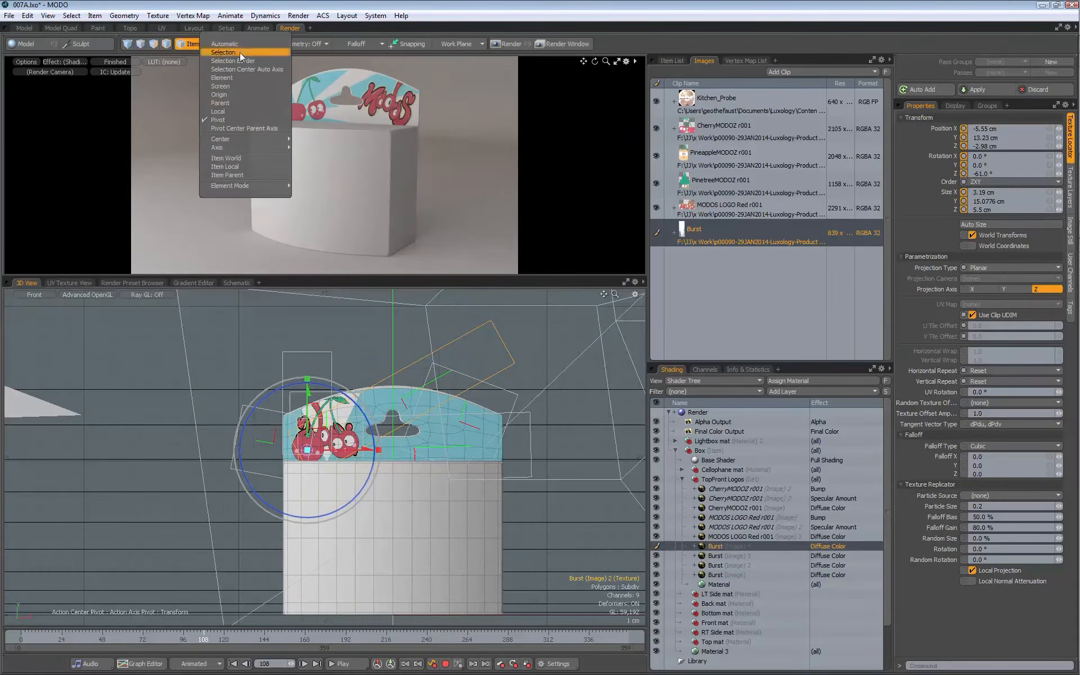
{"action": "left_click", "coordinate": [234, 112]}
{"action": "left_click_drag", "start_coordinate": [358, 410], "coordinate": [365, 420]}
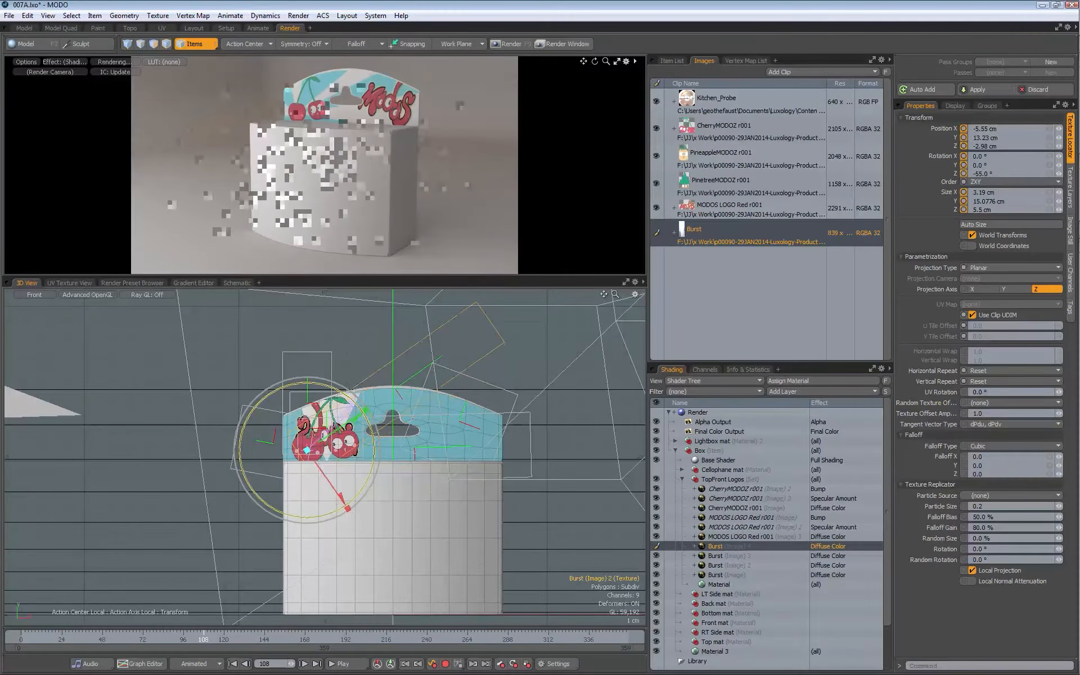
{"action": "left_click_drag", "start_coordinate": [349, 512], "coordinate": [350, 511]}
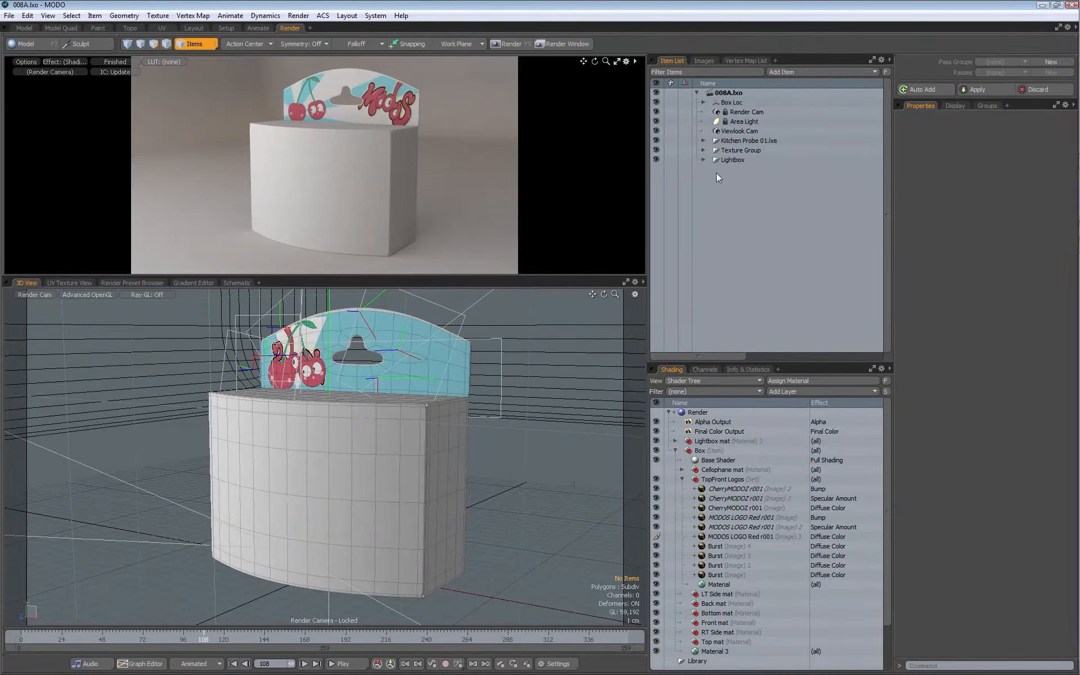
- Add a group layer to the Shader Tree and place it directly above the Burst layers in TopFront Logos
{"action": "left_click", "coordinate": [724, 545]}
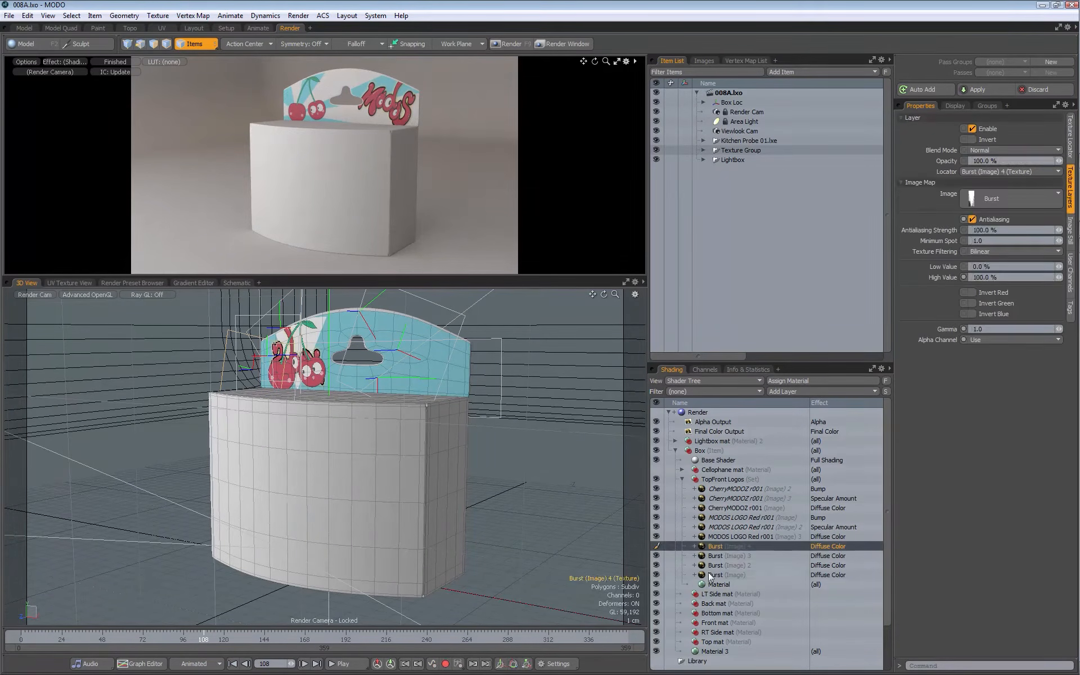
{"action": "left_click", "coordinate": [718, 575], "text": "shift"}
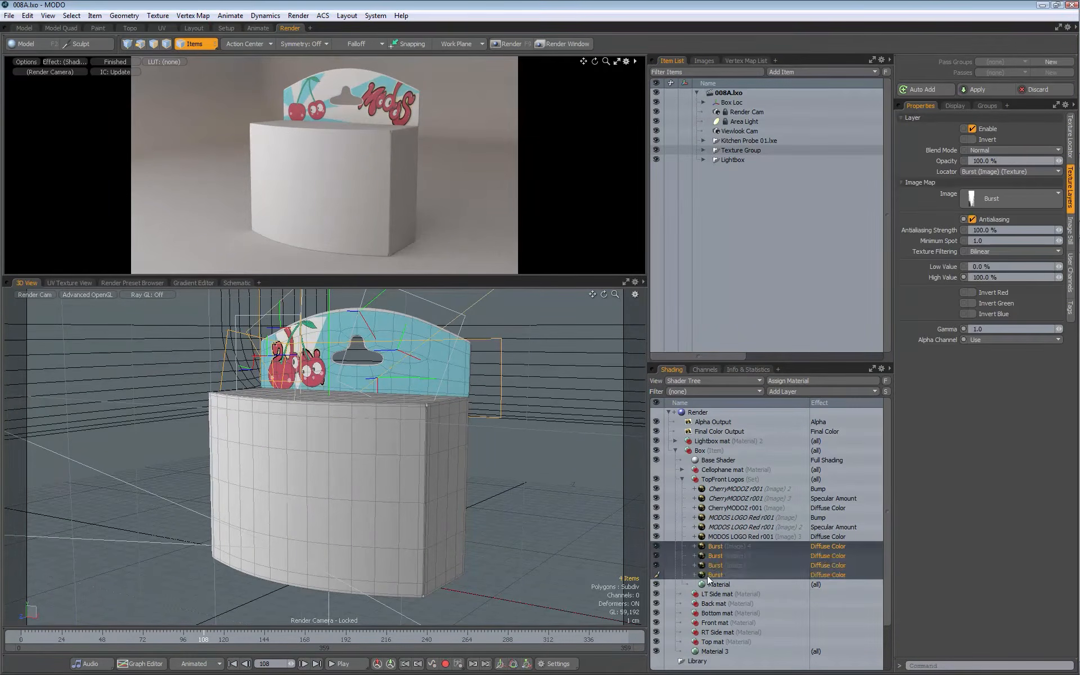
{"action": "left_click", "coordinate": [785, 392]}
{"action": "left_click", "coordinate": [747, 447]}
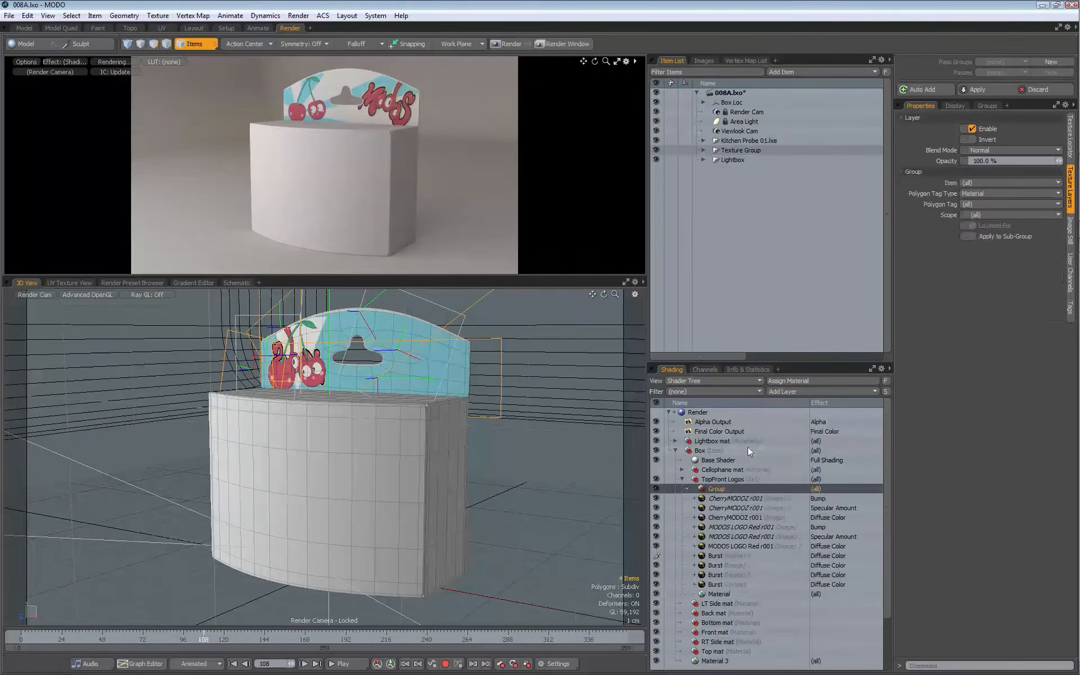
{"action": "left_click_drag", "start_coordinate": [717, 489], "coordinate": [714, 553]}
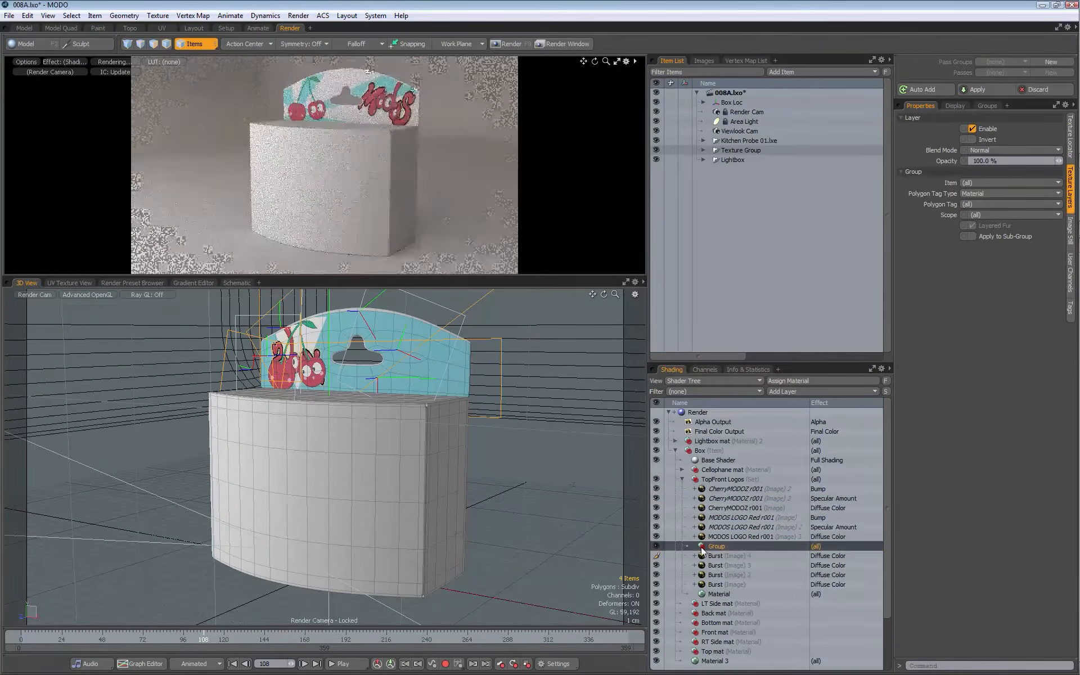
- Move all four Burst image layers into the new group inside TopFront Logos in the Shader Tree
{"action": "left_click", "coordinate": [721, 562]}
{"action": "left_click", "coordinate": [722, 556]}
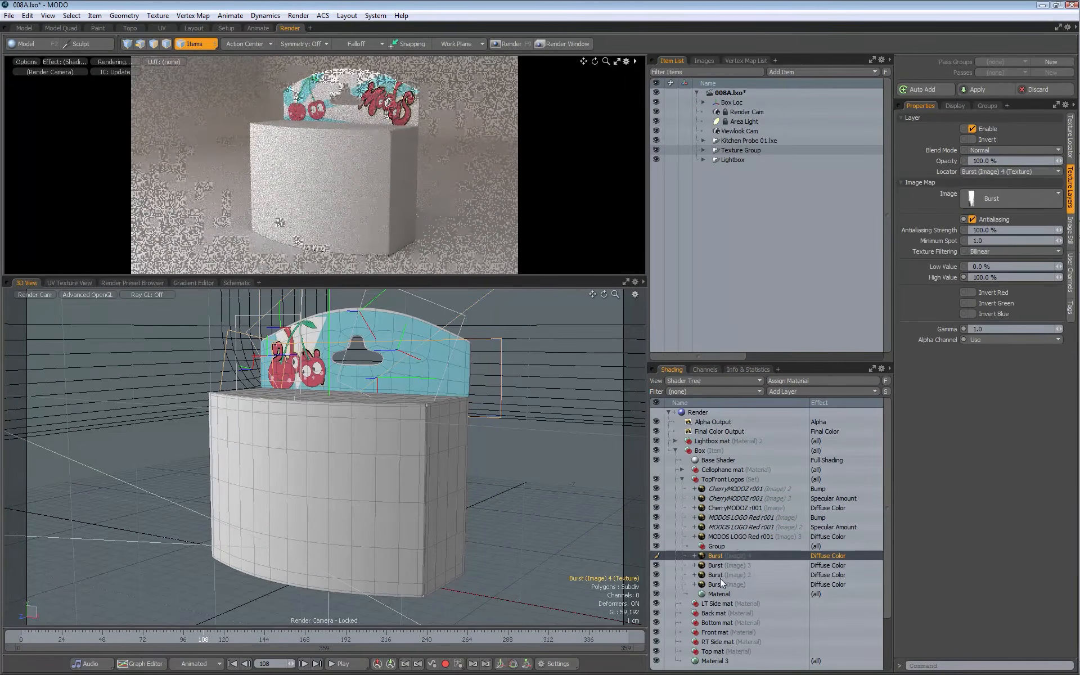
{"action": "left_click", "coordinate": [719, 584], "text": "shift"}
{"action": "left_click_drag", "start_coordinate": [717, 557], "coordinate": [719, 548]}
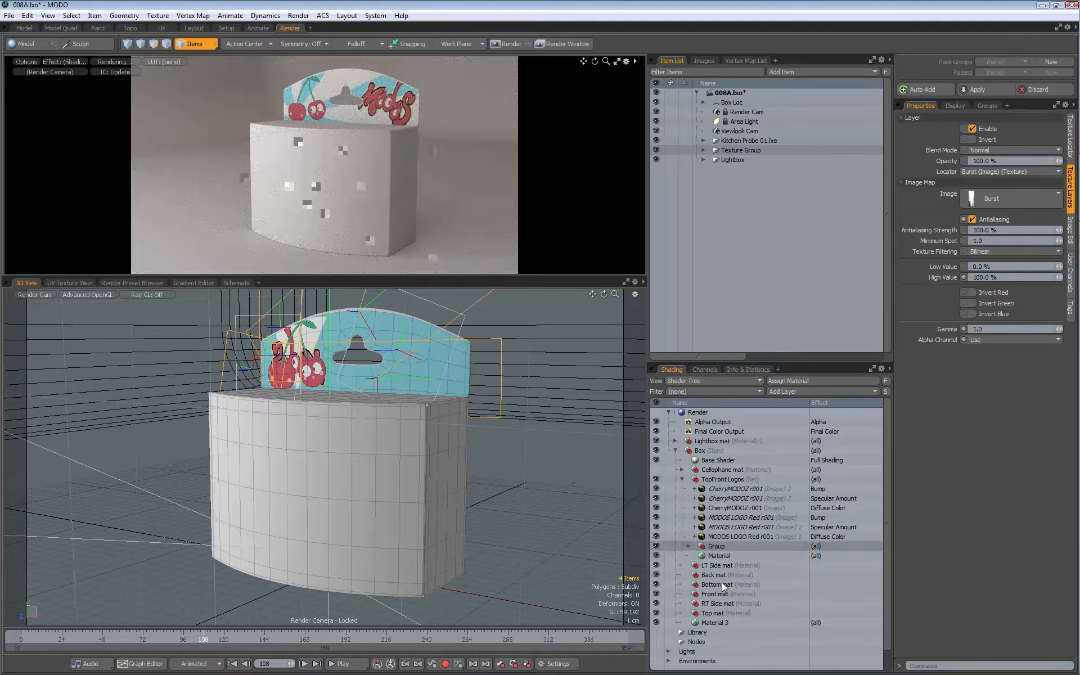
- Rename the group holding the Burst layers to Bursts
{"action": "left_click", "coordinate": [719, 549]}
{"action": "double_click", "coordinate": [716, 546]}
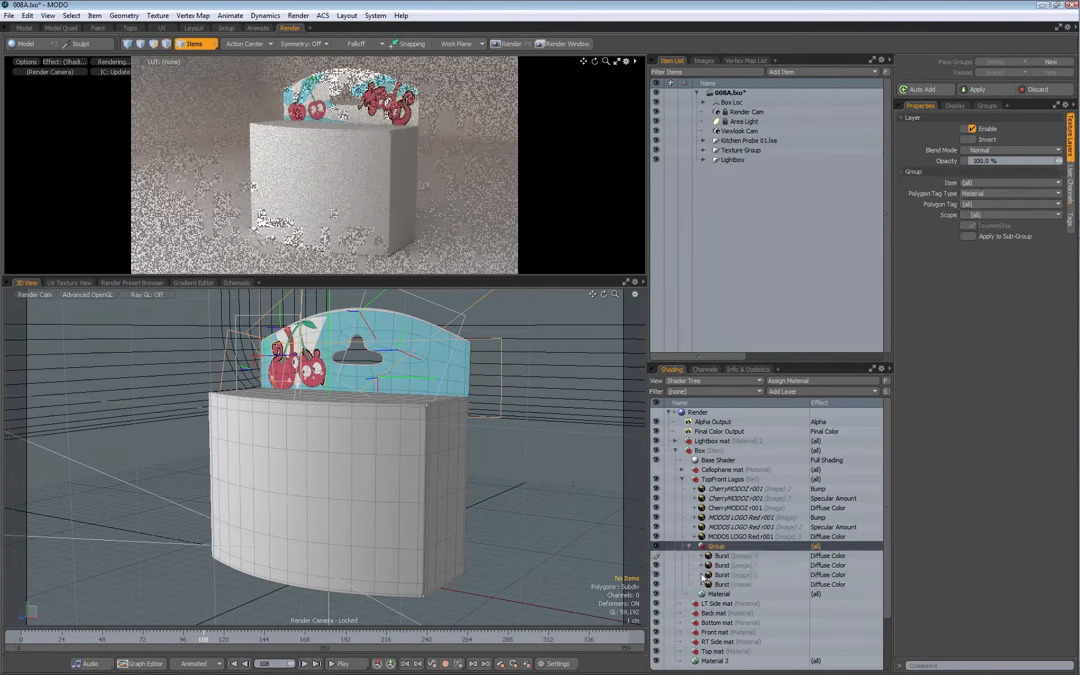
{"action": "type", "text": "Bursts"}
{"action": "key", "text": "Return"}
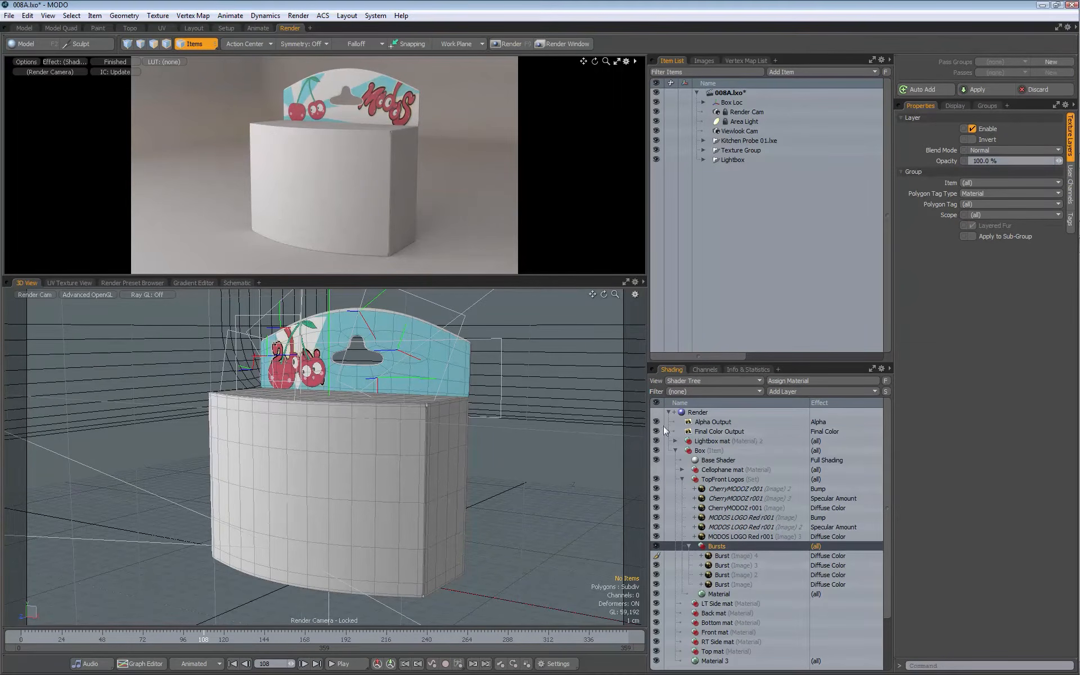
- Add a locator to the scene and parent it under Texture Group, above the Burst texture locators
{"action": "left_click", "coordinate": [703, 150]}
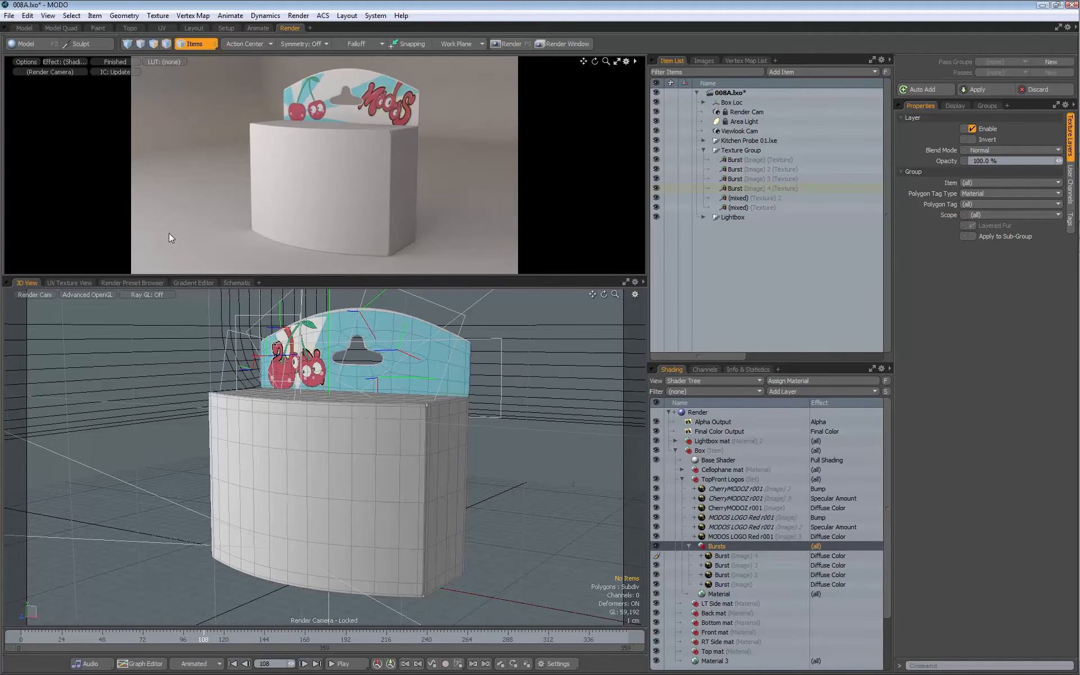
{"action": "left_click", "coordinate": [781, 73]}
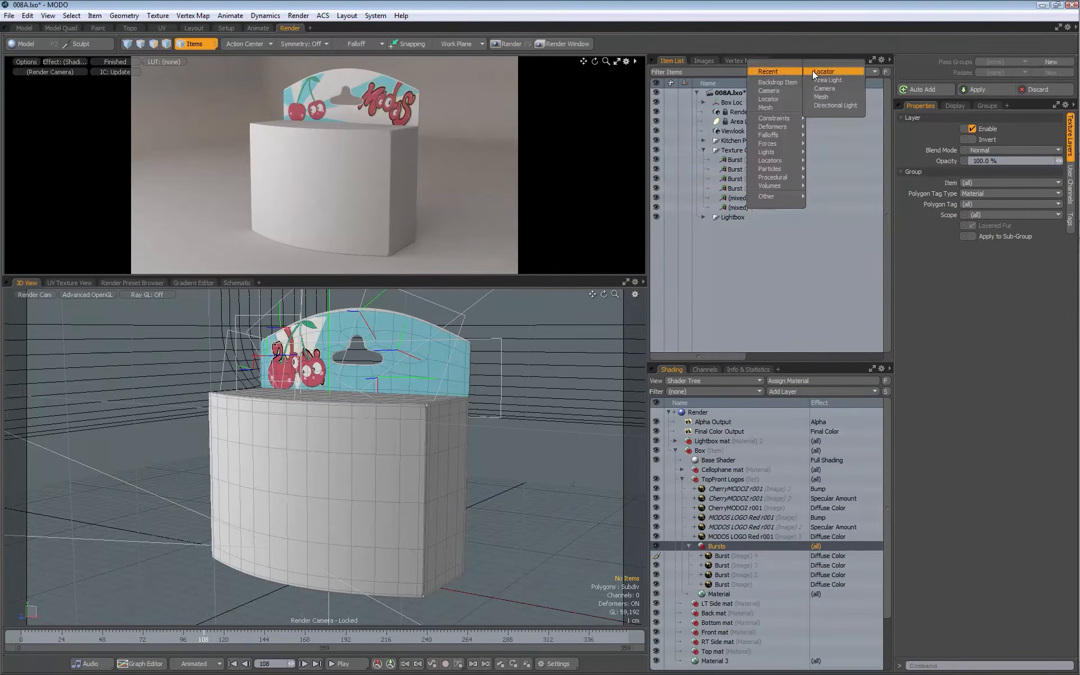
{"action": "left_click", "coordinate": [782, 99]}
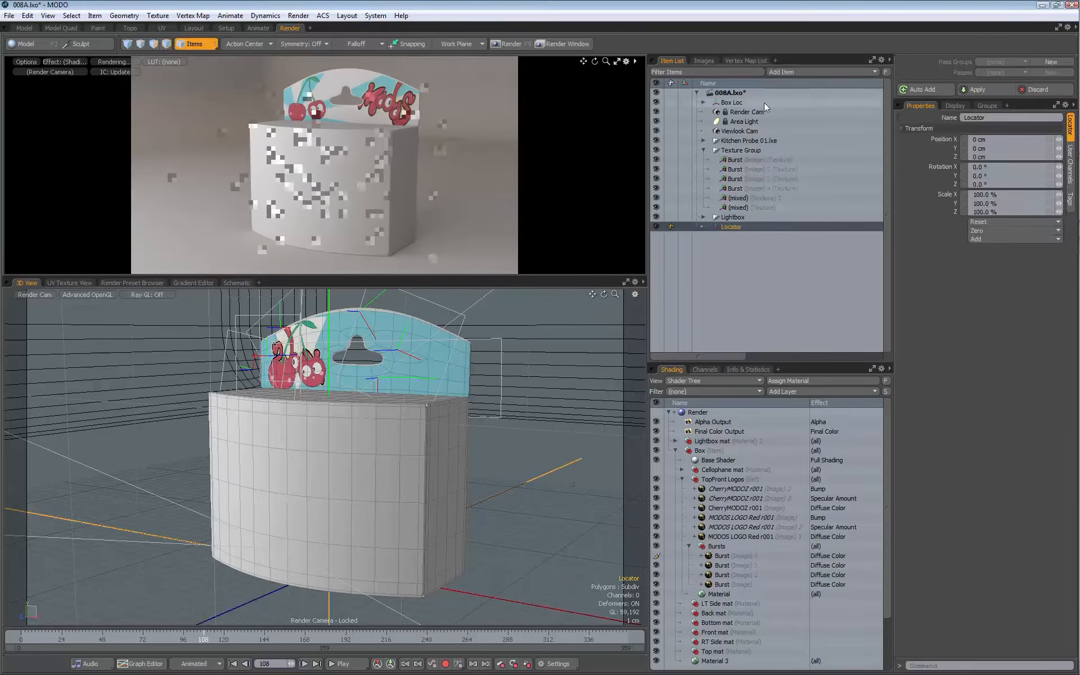
{"action": "left_click_drag", "start_coordinate": [732, 219], "coordinate": [735, 161]}
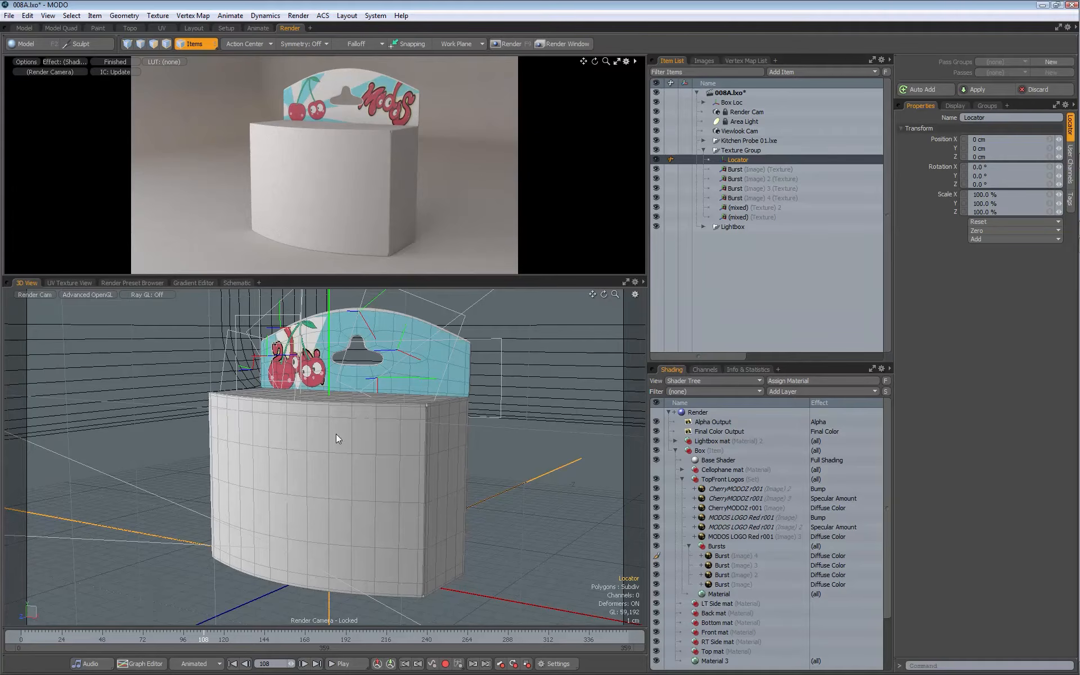
- In the front view, position the locator over the face of the smiling cherry, at about X -5.555 cm and Y 10.74 cm
{"action": "key", "text": "y"}
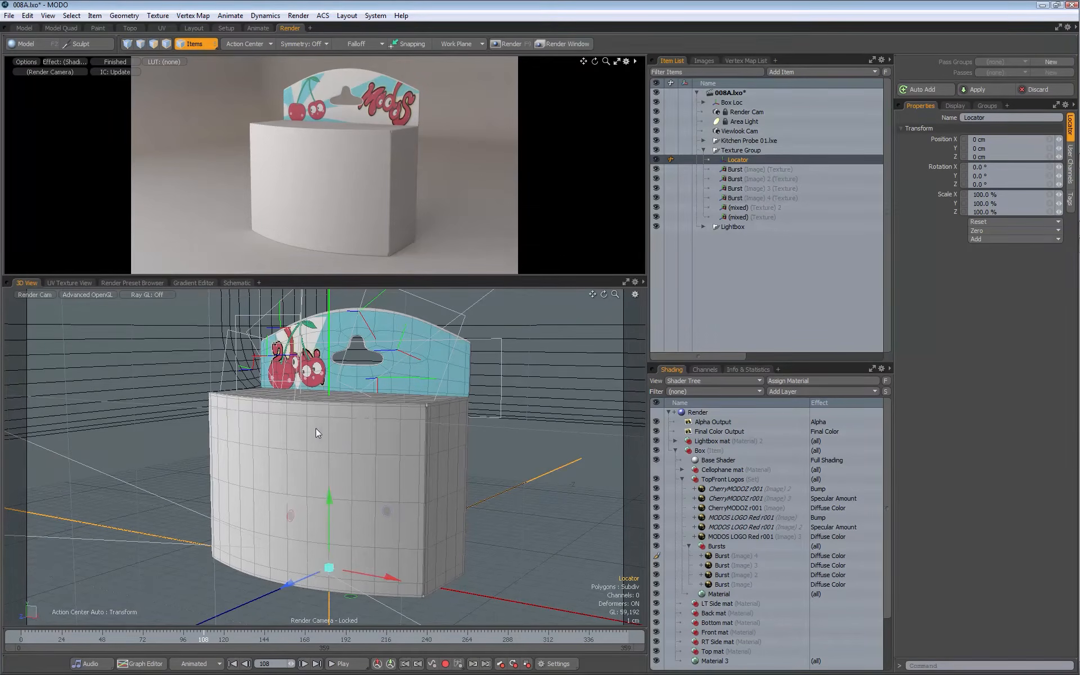
{"action": "left_click_drag", "start_coordinate": [323, 509], "coordinate": [322, 351]}
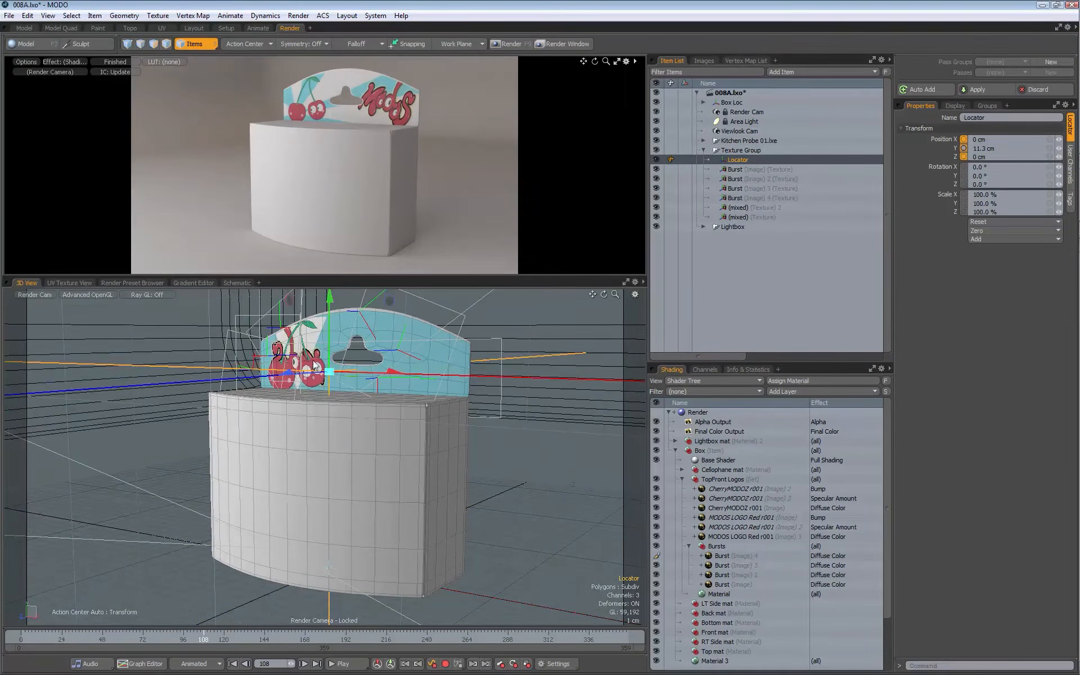
{"action": "key", "text": "KP_1"}
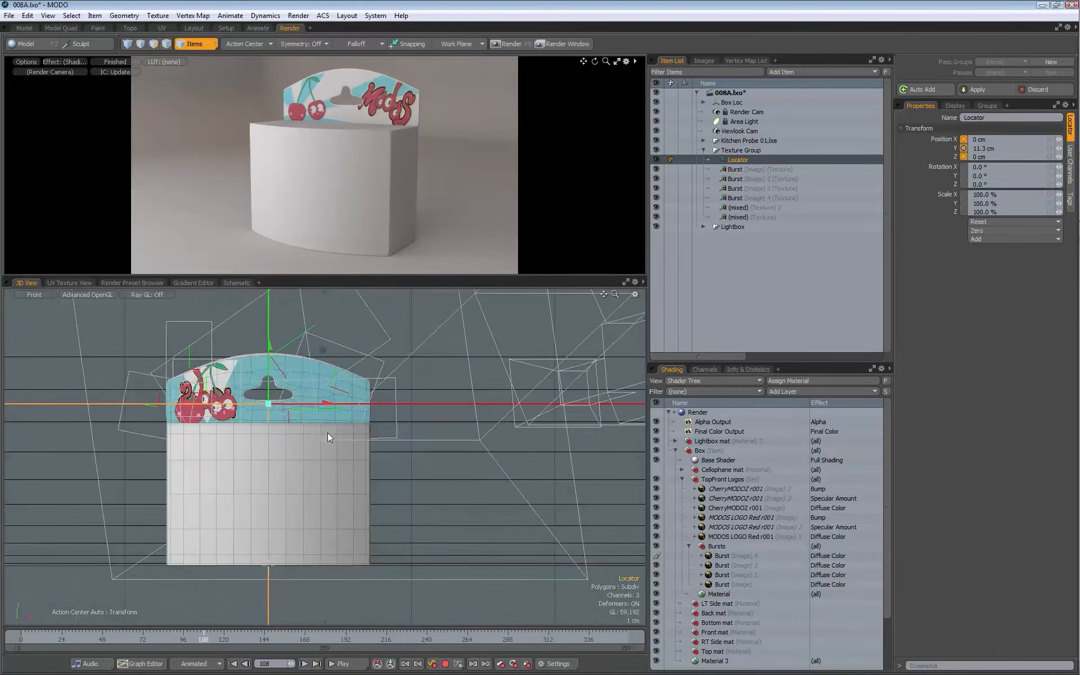
{"action": "scroll", "coordinate": [285, 406], "scroll_direction": "up", "scroll_amount": 4}
{"action": "scroll", "coordinate": [286, 406], "scroll_direction": "up", "scroll_amount": 3}
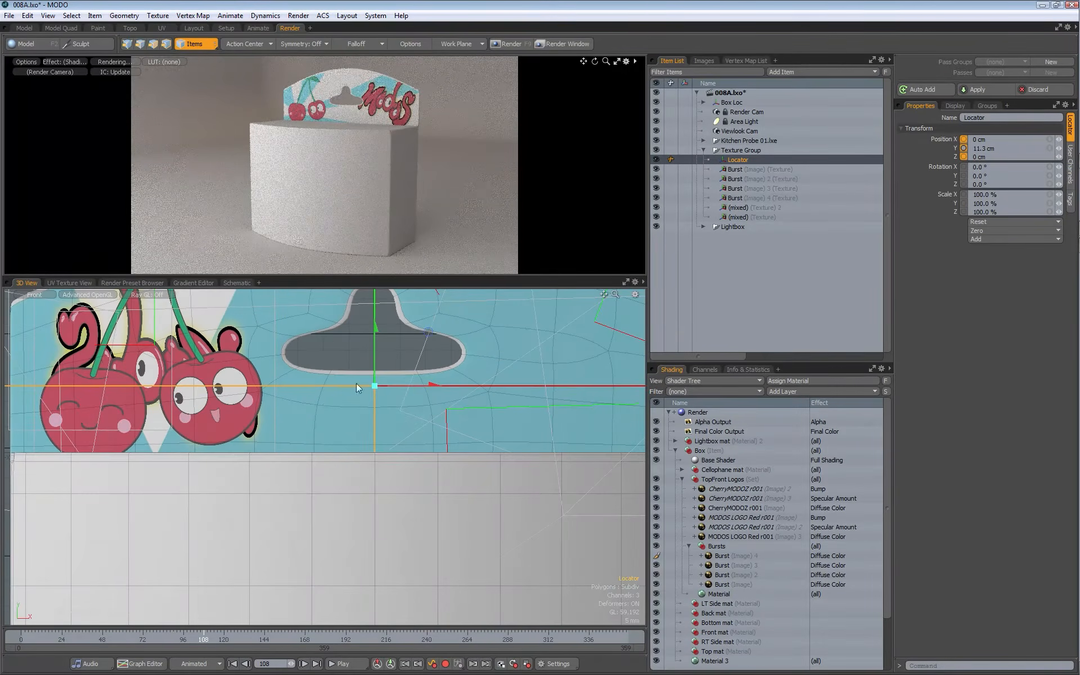
{"action": "left_click_drag", "start_coordinate": [200, 346], "coordinate": [144, 363]}
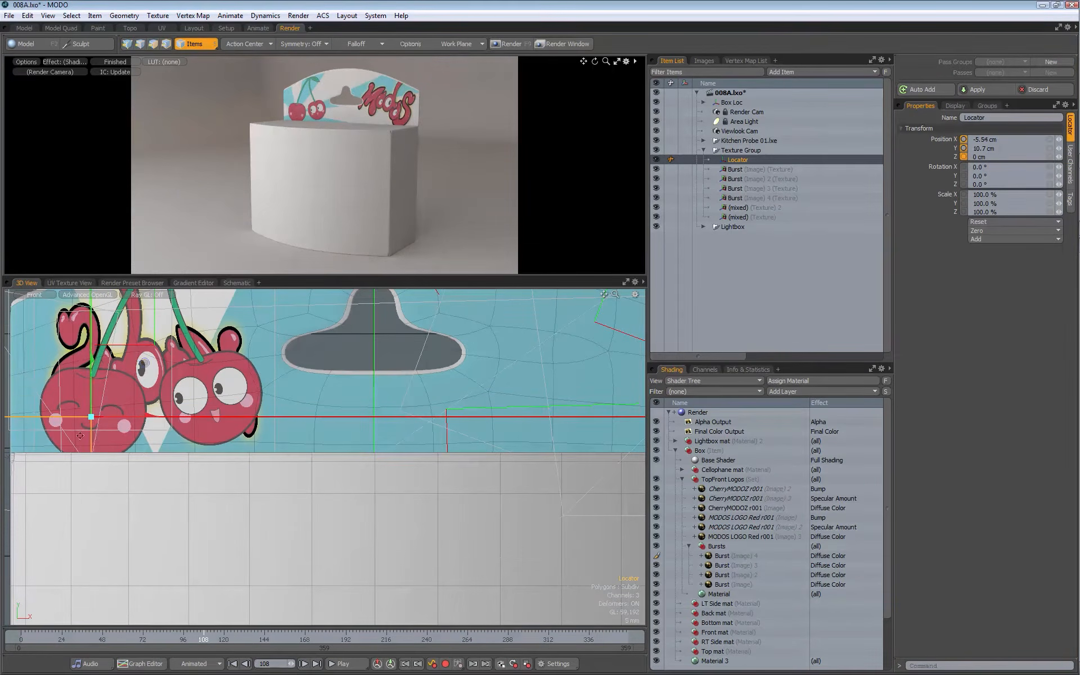
{"action": "scroll", "coordinate": [282, 446], "scroll_direction": "up", "scroll_amount": 5}
{"action": "mouse_move", "coordinate": [299, 449]}
{"action": "left_mouse_down"}
{"action": "mouse_move", "coordinate": [290, 453]}
{"action": "mouse_move", "coordinate": [296, 442]}
{"action": "left_mouse_up"}
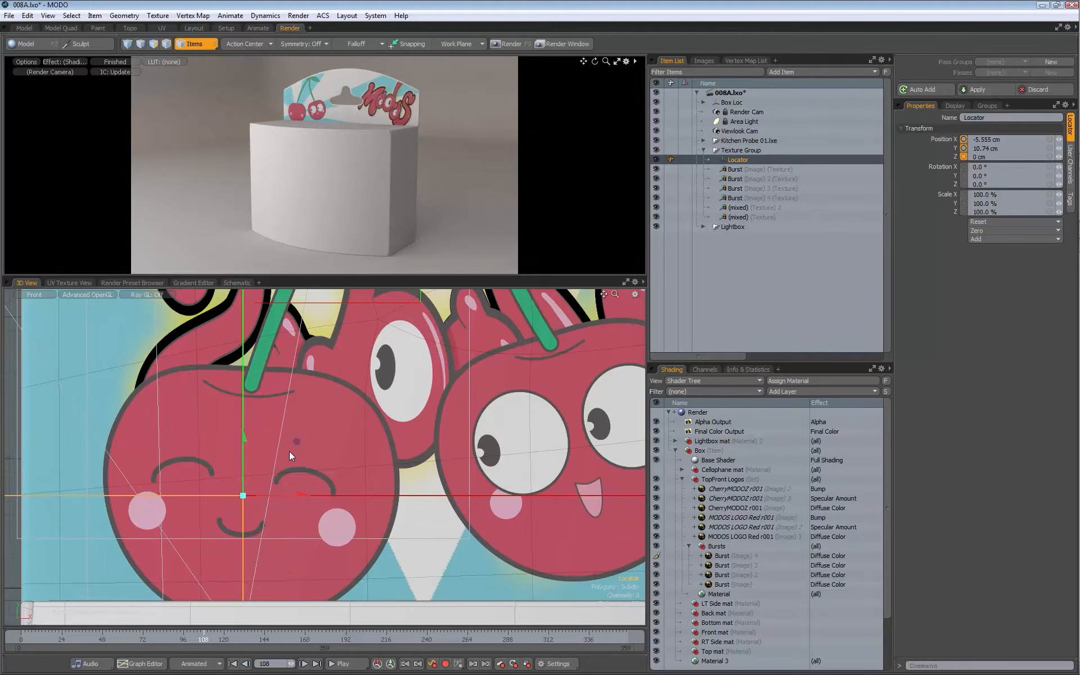
- In the right view, move the locator back against the front face of the header panel, at about Z -3 cm
{"action": "key", "text": "KP_3"}
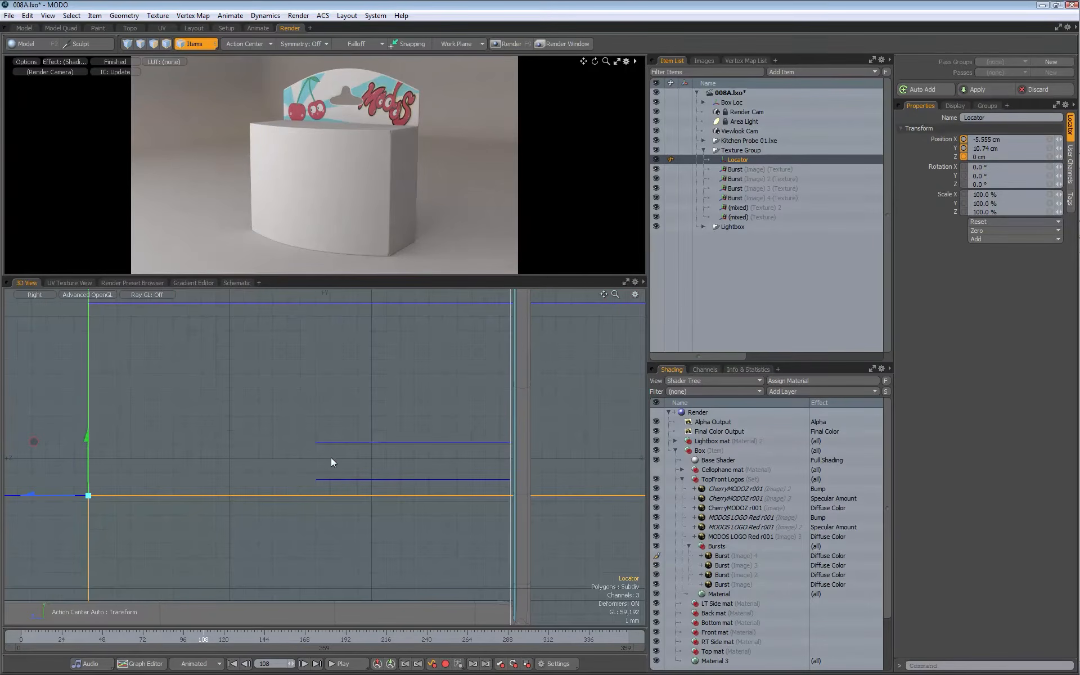
{"action": "scroll", "coordinate": [358, 470], "scroll_direction": "down", "scroll_amount": 2}
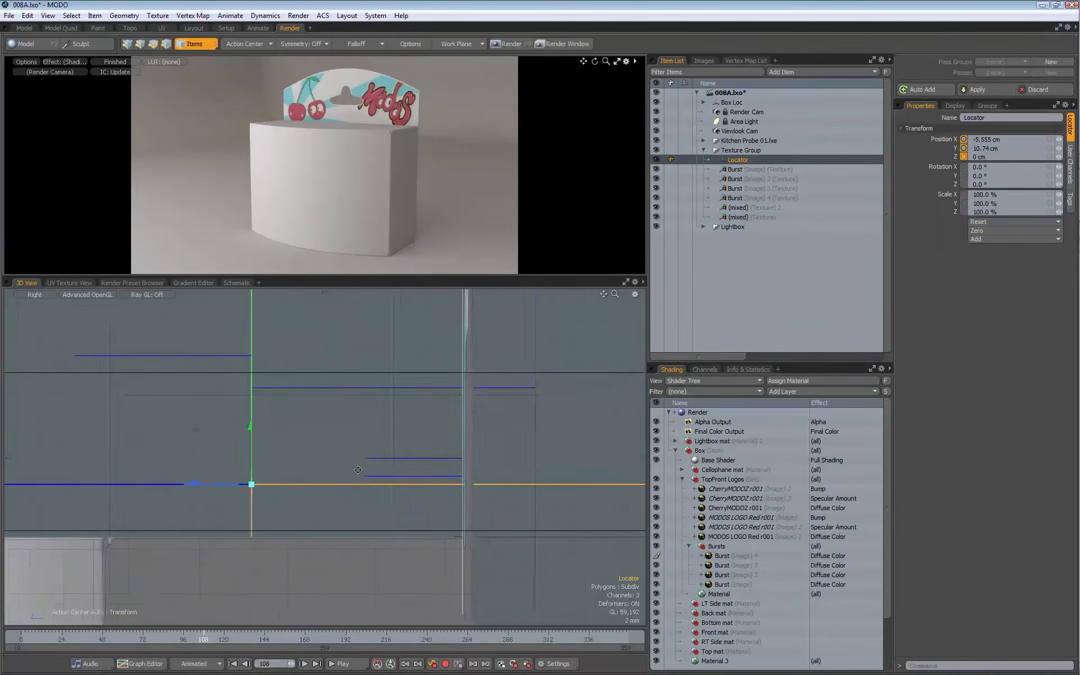
{"action": "left_click_drag", "start_coordinate": [358, 470], "coordinate": [332, 466], "text": "alt"}
{"action": "left_click_drag", "start_coordinate": [262, 461], "coordinate": [472, 460]}
{"action": "scroll", "coordinate": [371, 477], "scroll_direction": "up", "scroll_amount": 7}
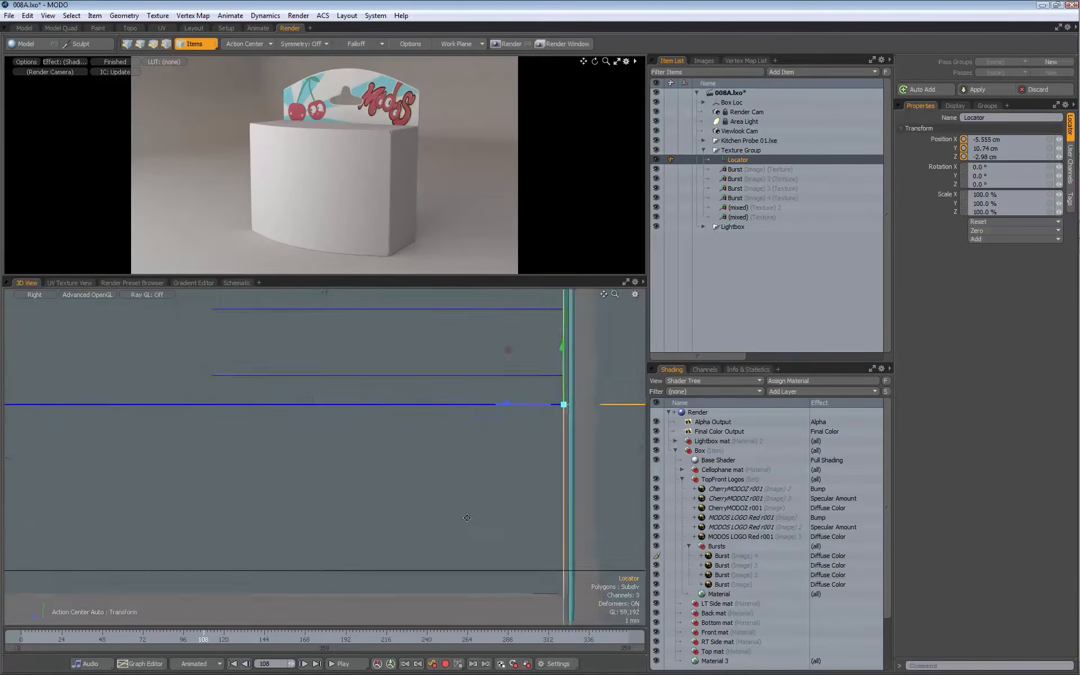
{"action": "left_click_drag", "start_coordinate": [372, 477], "coordinate": [392, 482]}
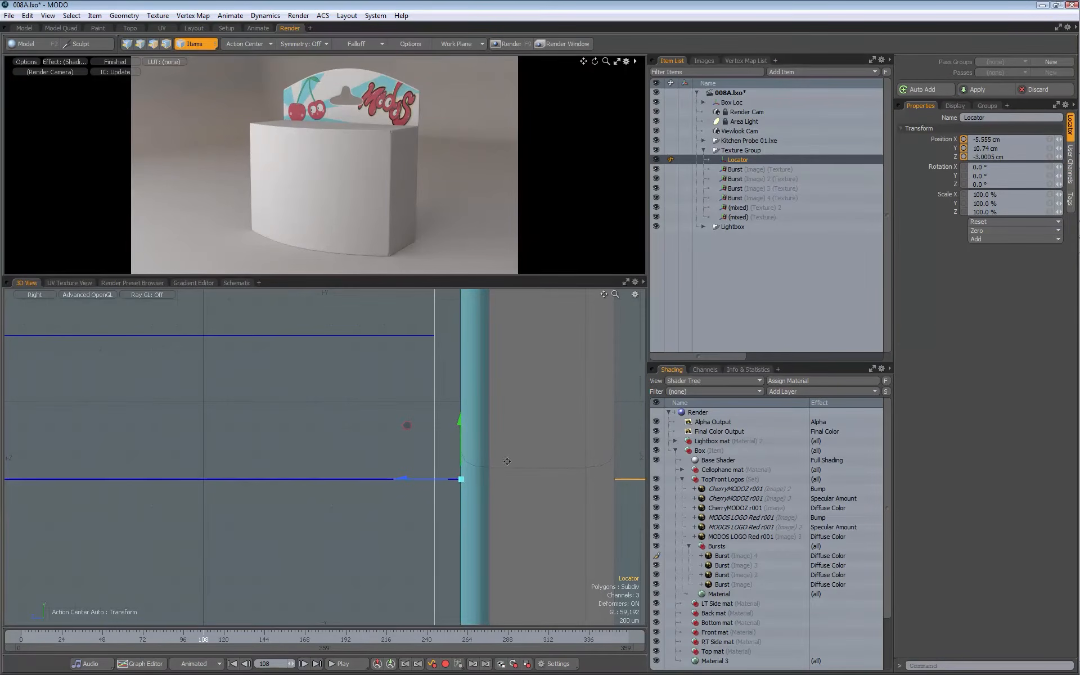
{"action": "scroll", "coordinate": [377, 464], "scroll_direction": "down", "scroll_amount": 7}
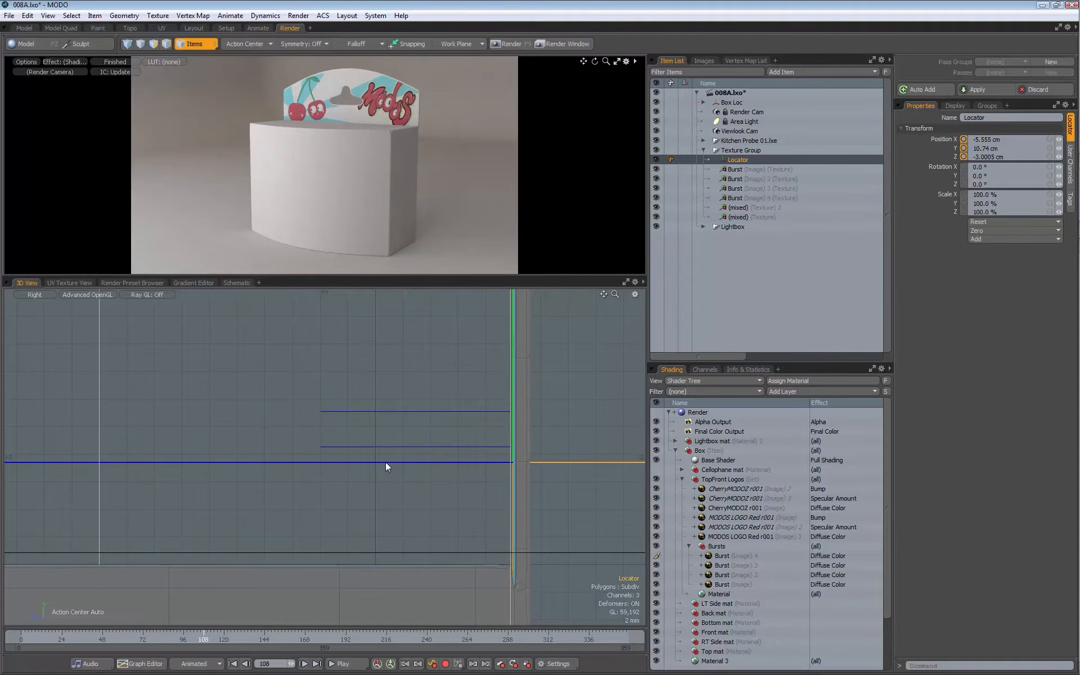
- Set the locator's display size to 0.2
{"action": "key", "text": "KP_Decimal"}
{"action": "left_click_drag", "start_coordinate": [359, 411], "coordinate": [607, 421], "text": "alt"}
{"action": "scroll", "coordinate": [400, 399], "scroll_direction": "down", "scroll_amount": 4}
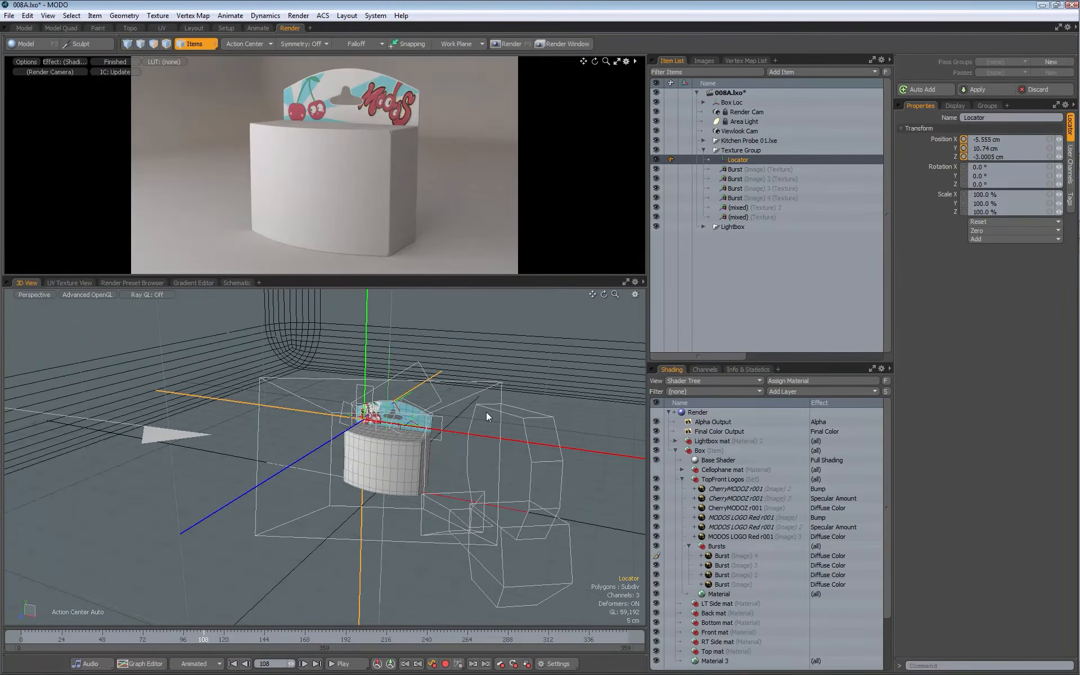
{"action": "left_click", "coordinate": [953, 105]}
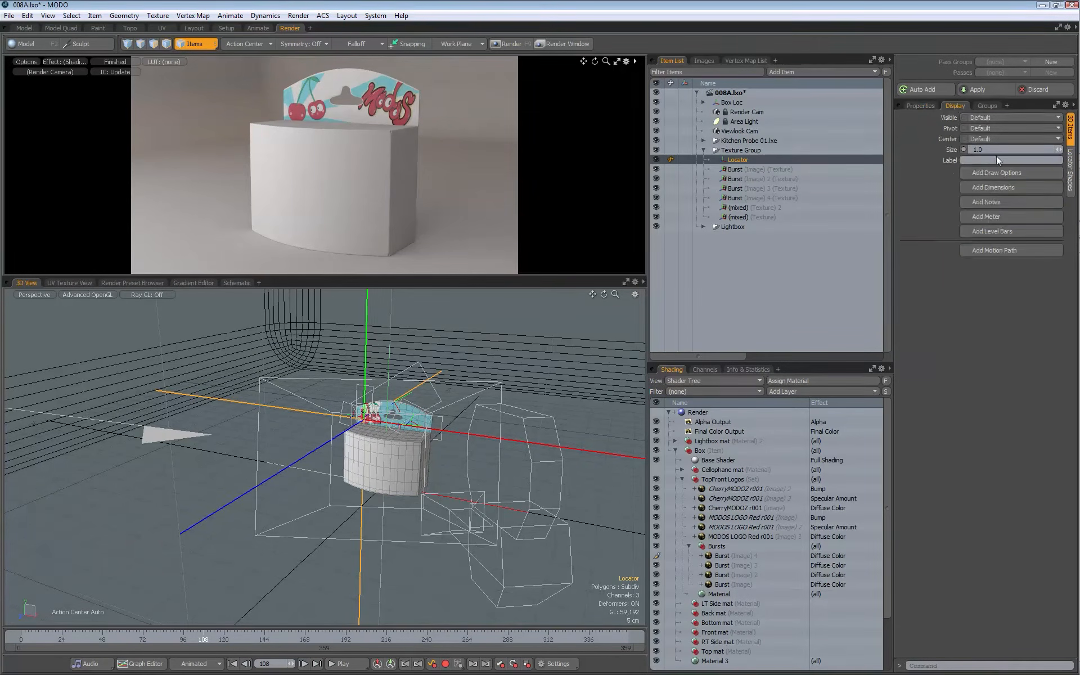
{"action": "type", "text": "0.2"}
{"action": "key", "text": "Return"}
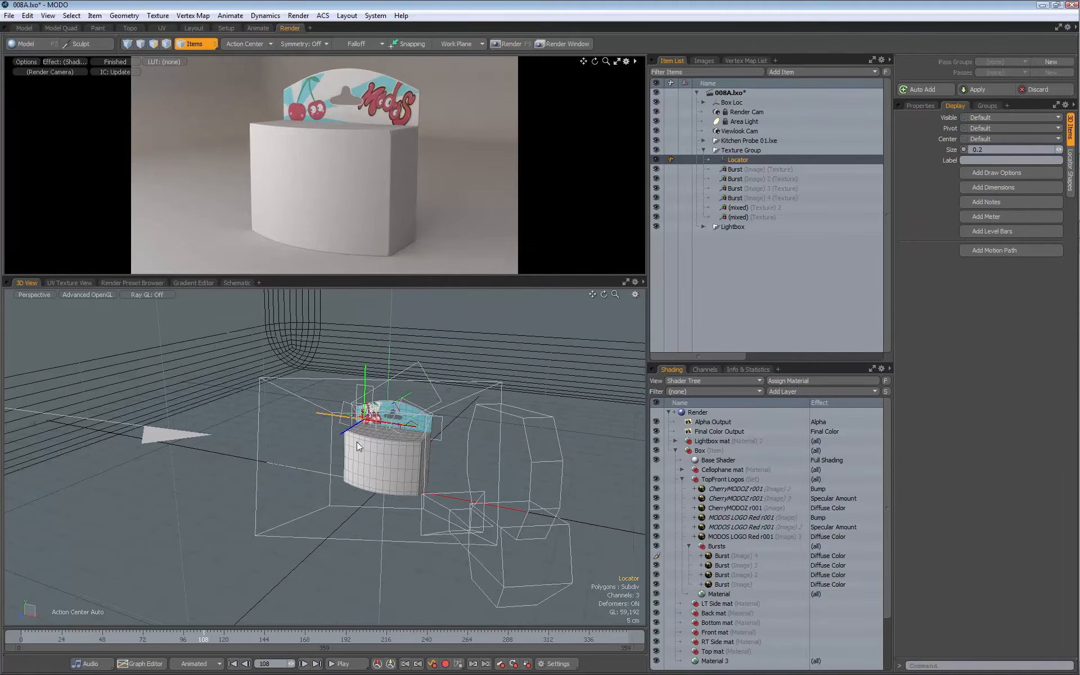
- Parent the four Burst texture locators under the new locator in Texture Group
{"action": "scroll", "coordinate": [395, 404], "scroll_direction": "up", "scroll_amount": 6}
{"action": "left_click_drag", "start_coordinate": [349, 407], "coordinate": [513, 413], "text": "alt+shift"}
{"action": "scroll", "coordinate": [514, 413], "scroll_direction": "down", "scroll_amount": 4}
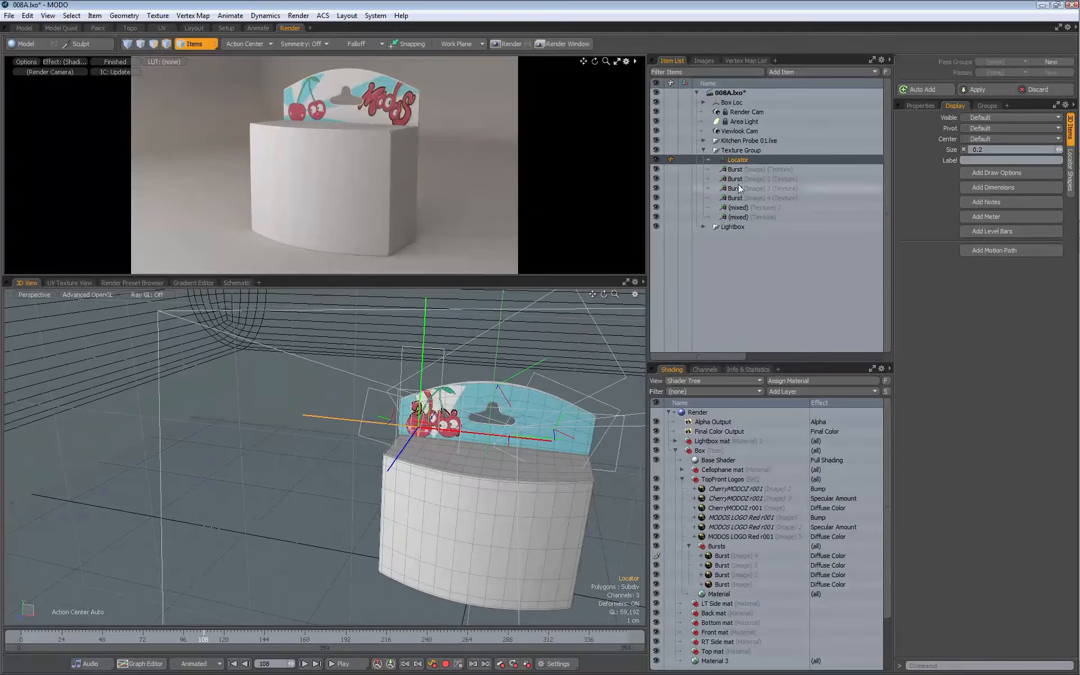
{"action": "left_click", "coordinate": [742, 169]}
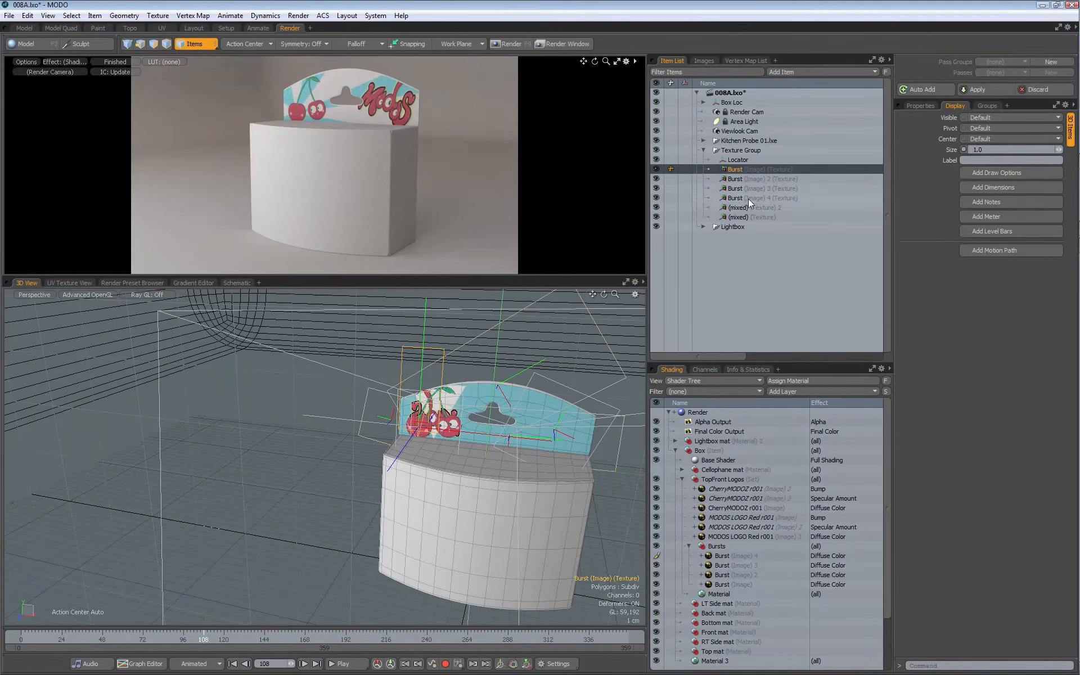
{"action": "left_click", "coordinate": [749, 198], "text": "shift"}
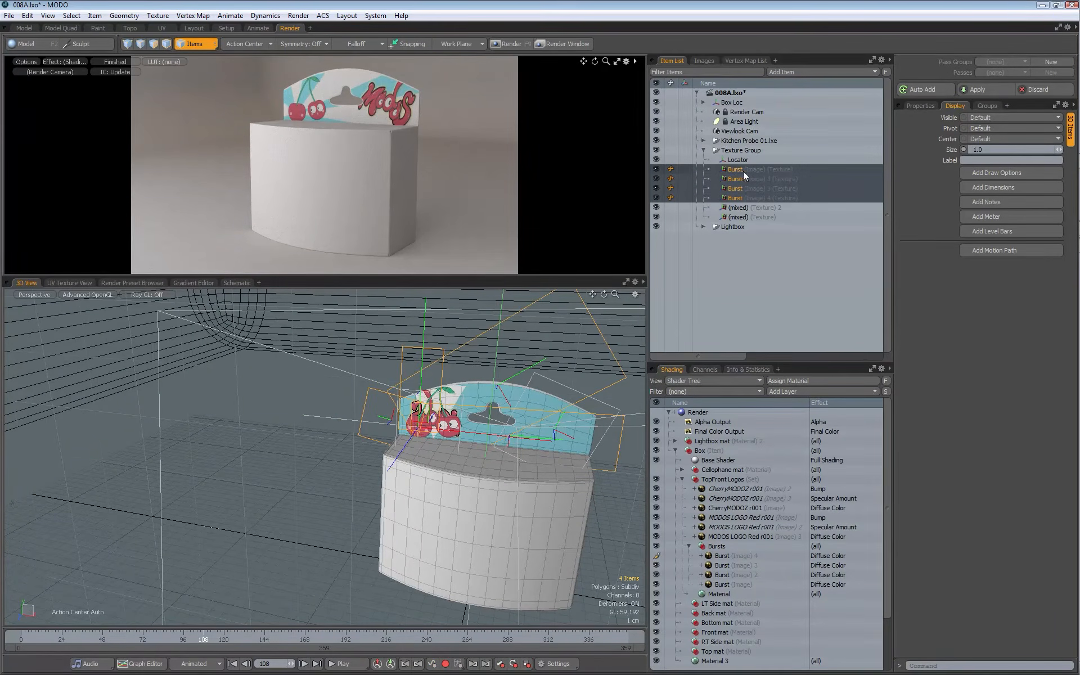
{"action": "left_click_drag", "start_coordinate": [737, 170], "coordinate": [744, 162]}
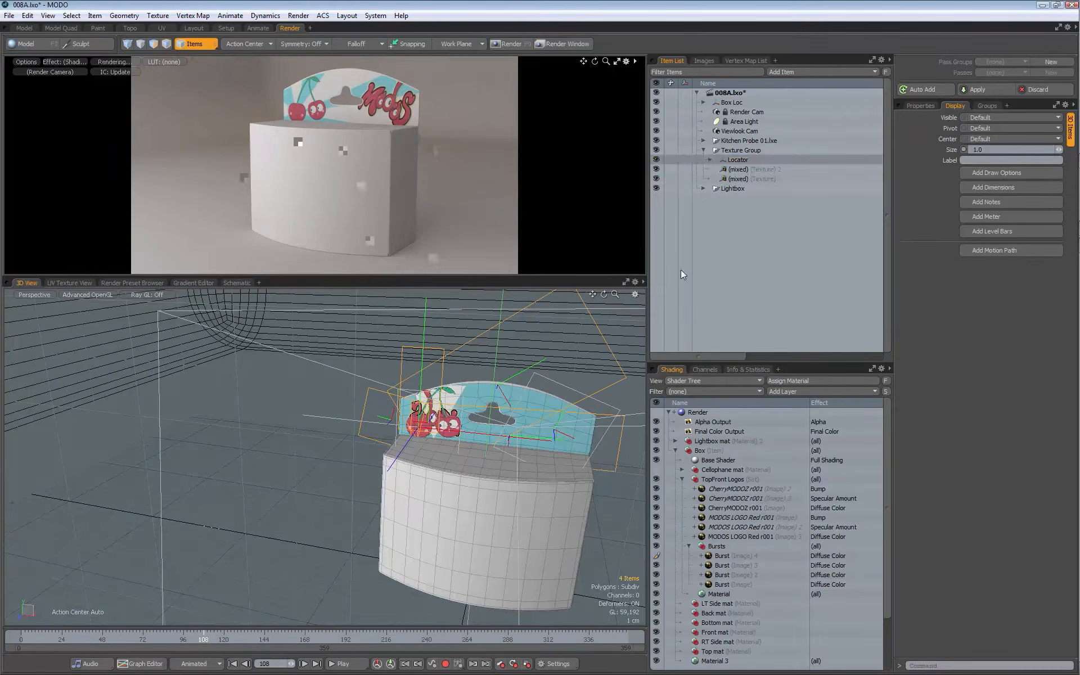
- Rename the parent locator of the Burst texture locators to Bursts Loc
{"action": "double_click", "coordinate": [736, 161]}
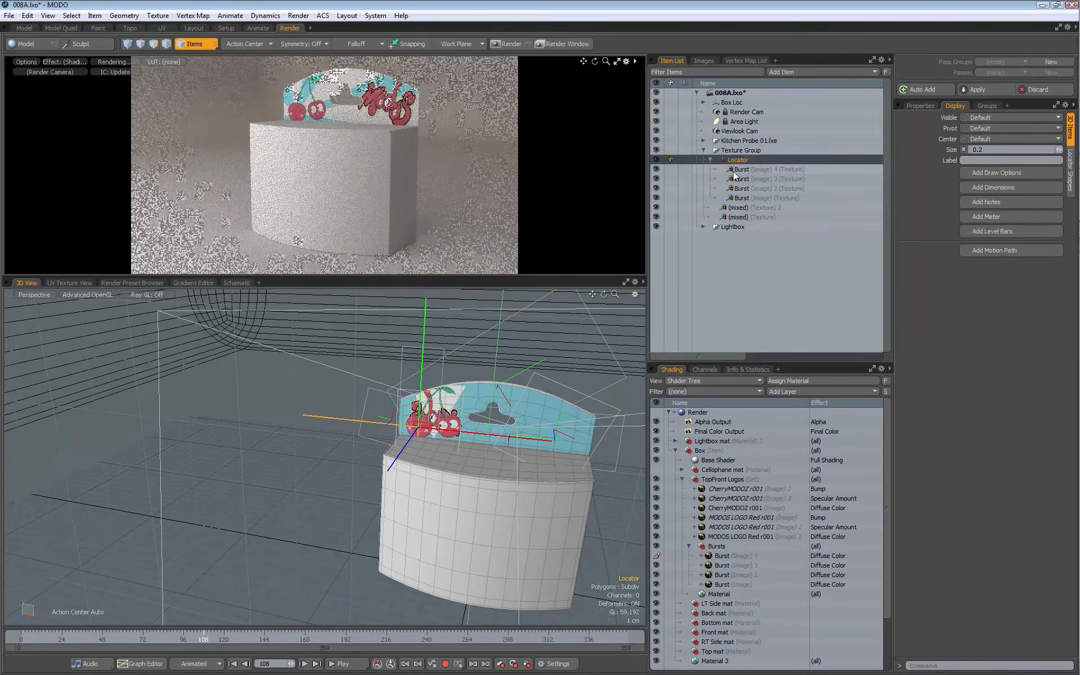
{"action": "type", "text": "Bursts Loc"}
{"action": "key", "text": "Return"}
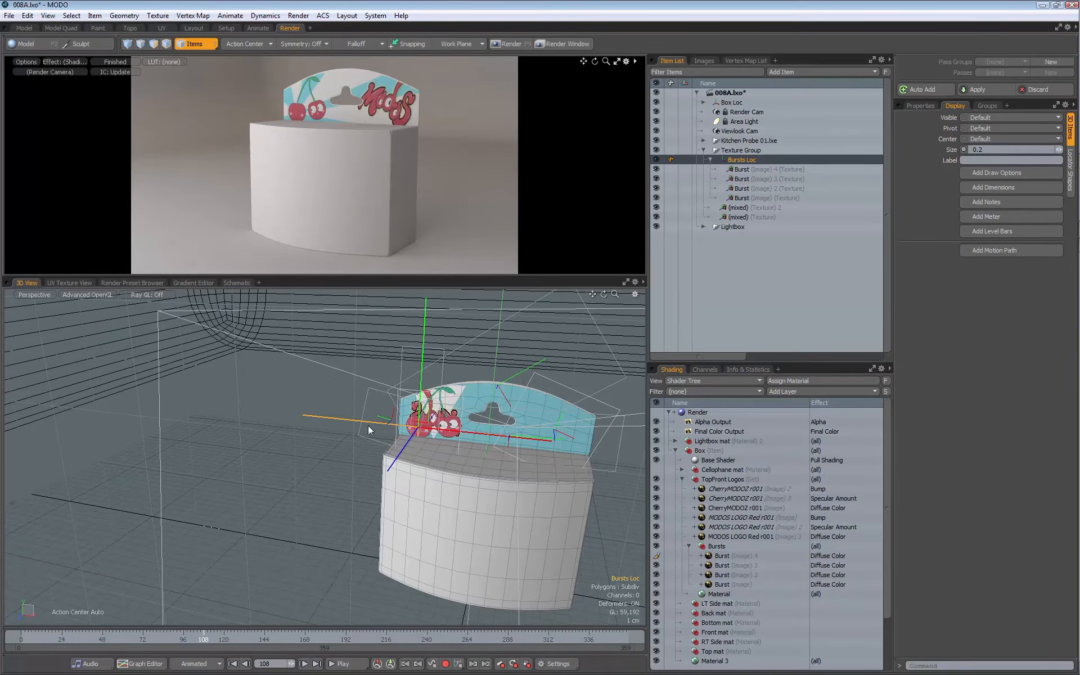
- Try rotating Bursts Loc to turn all its child burst textures together around the cherry, and undo the rotation
{"action": "left_click_drag", "start_coordinate": [400, 429], "coordinate": [348, 331], "text": "alt+shift"}
{"action": "key", "text": "e"}
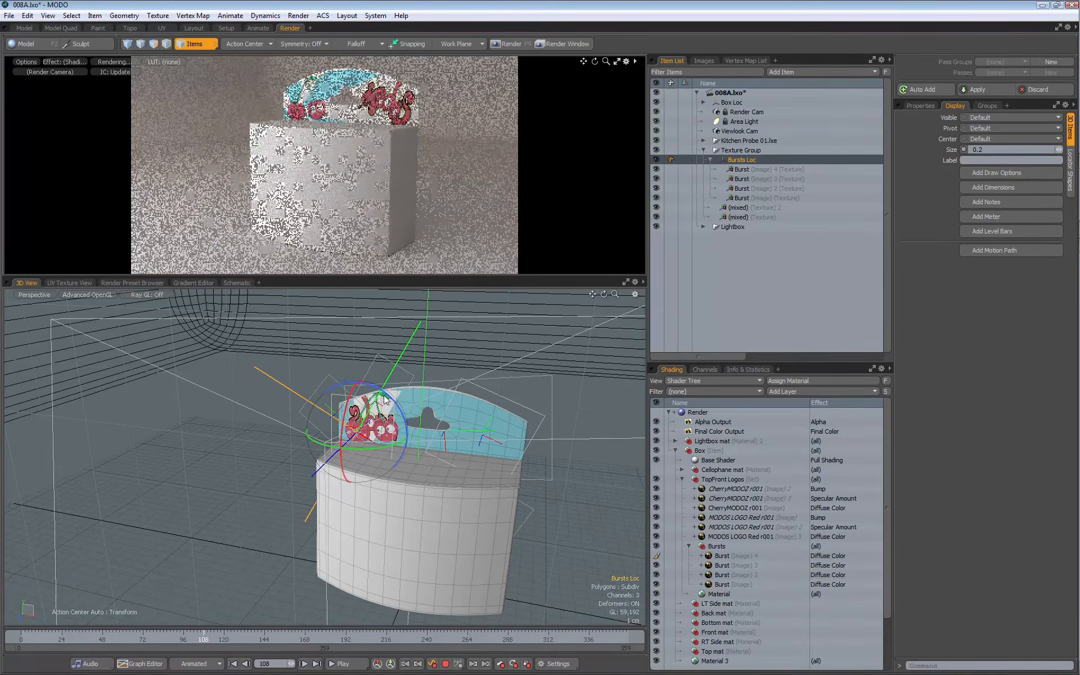
{"action": "key", "text": "ctrl+z"}
{"action": "key", "text": "ctrl+z"}
- Try rotating the Burst (Image) 4 locator to about 135.5° on Z with the action center set to Local, and undo it
{"action": "left_click", "coordinate": [748, 168]}
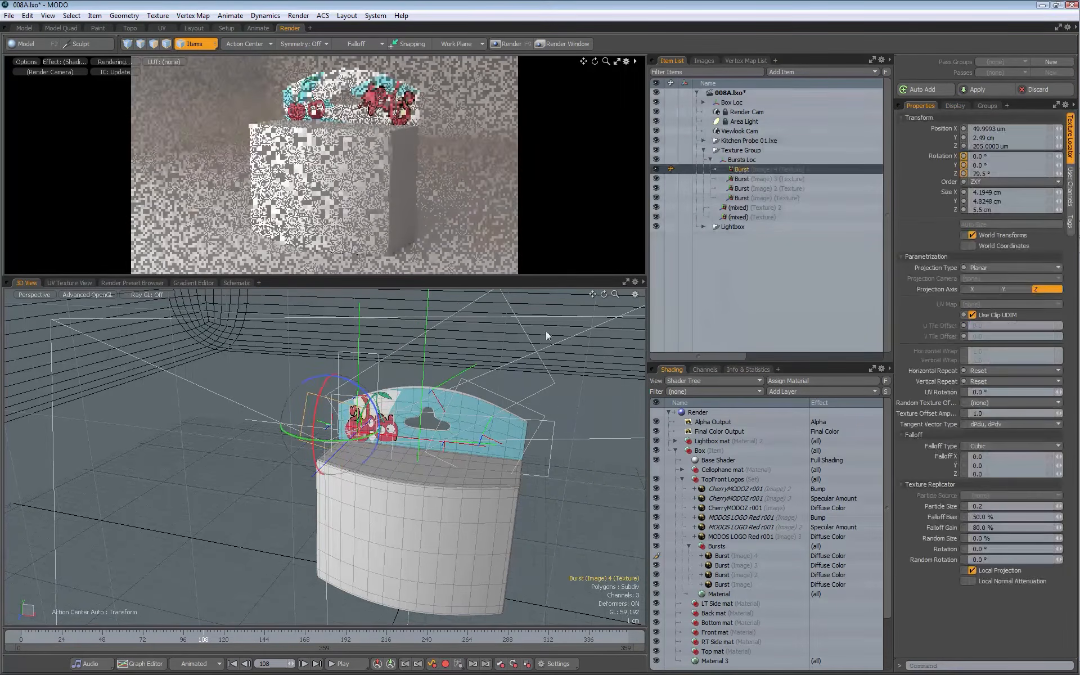
{"action": "key", "text": "e"}
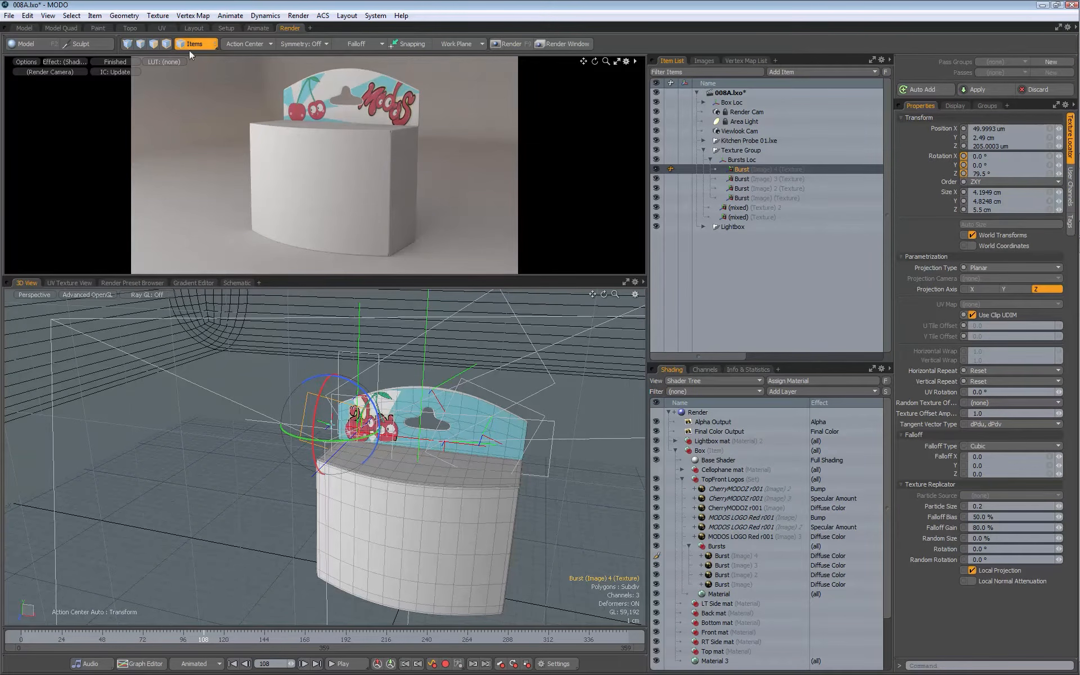
{"action": "left_click", "coordinate": [270, 45]}
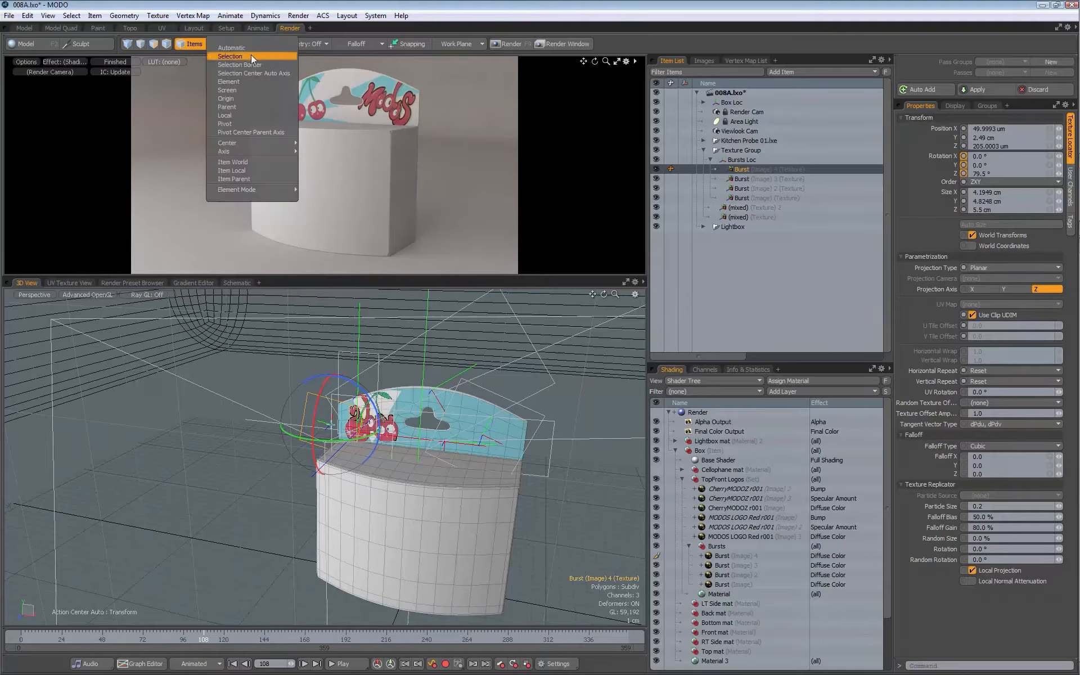
{"action": "left_click", "coordinate": [233, 115]}
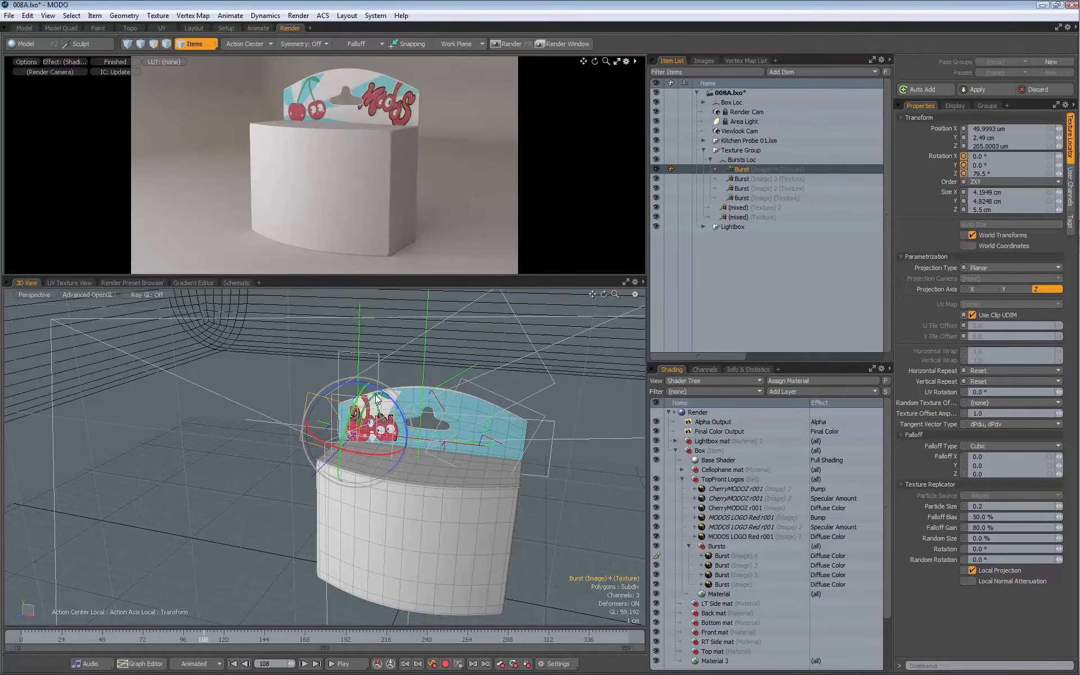
{"action": "left_click_drag", "start_coordinate": [385, 399], "coordinate": [341, 393]}
{"action": "key", "text": "ctrl+z"}
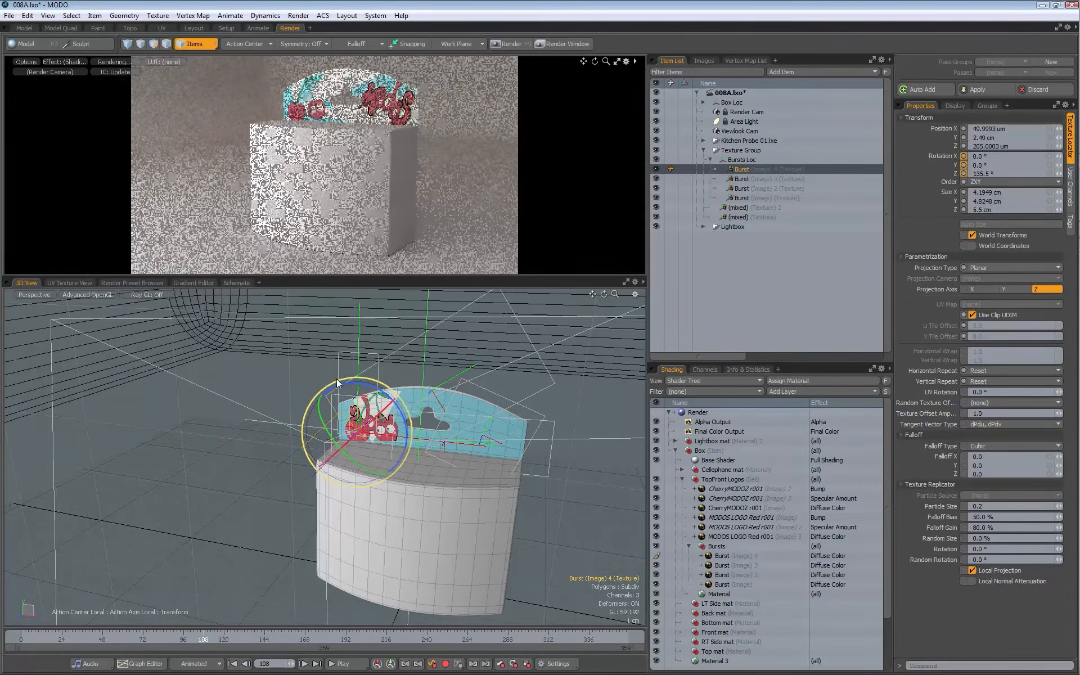
{"action": "key", "text": "space"}
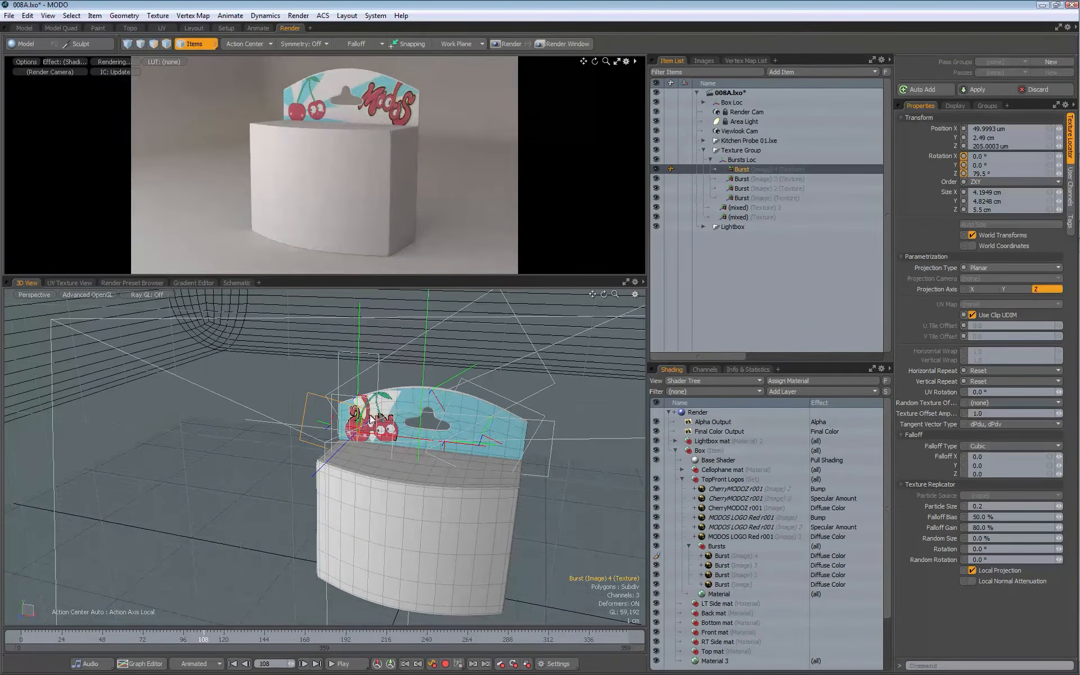
{"action": "left_click", "coordinate": [253, 394]}
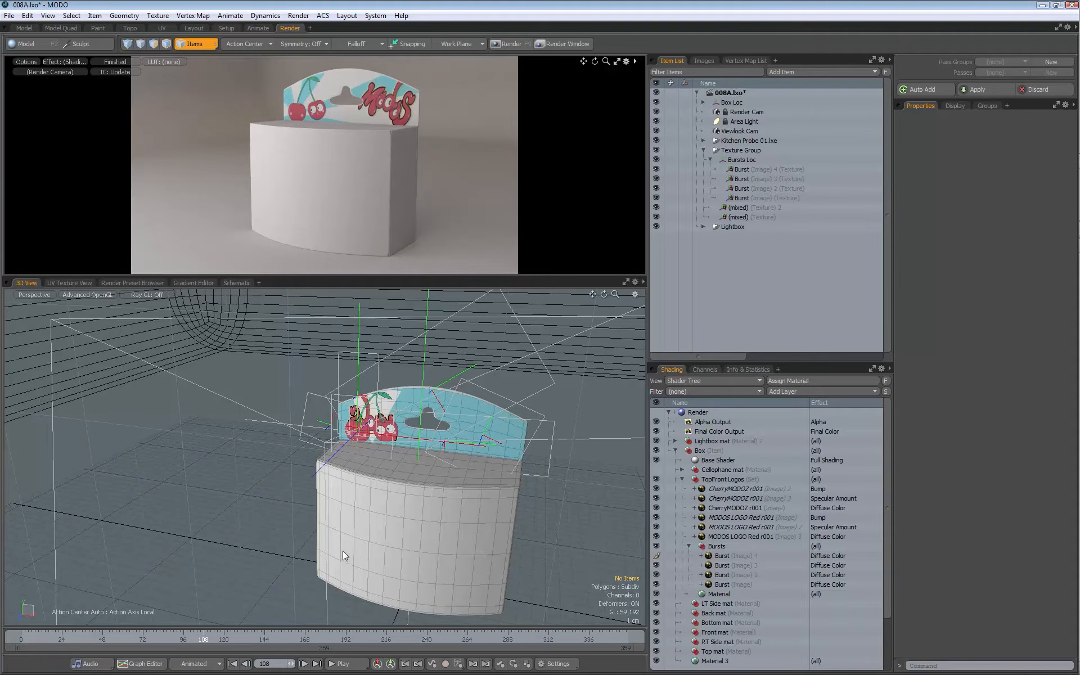
{"action": "left_click", "coordinate": [746, 169]}
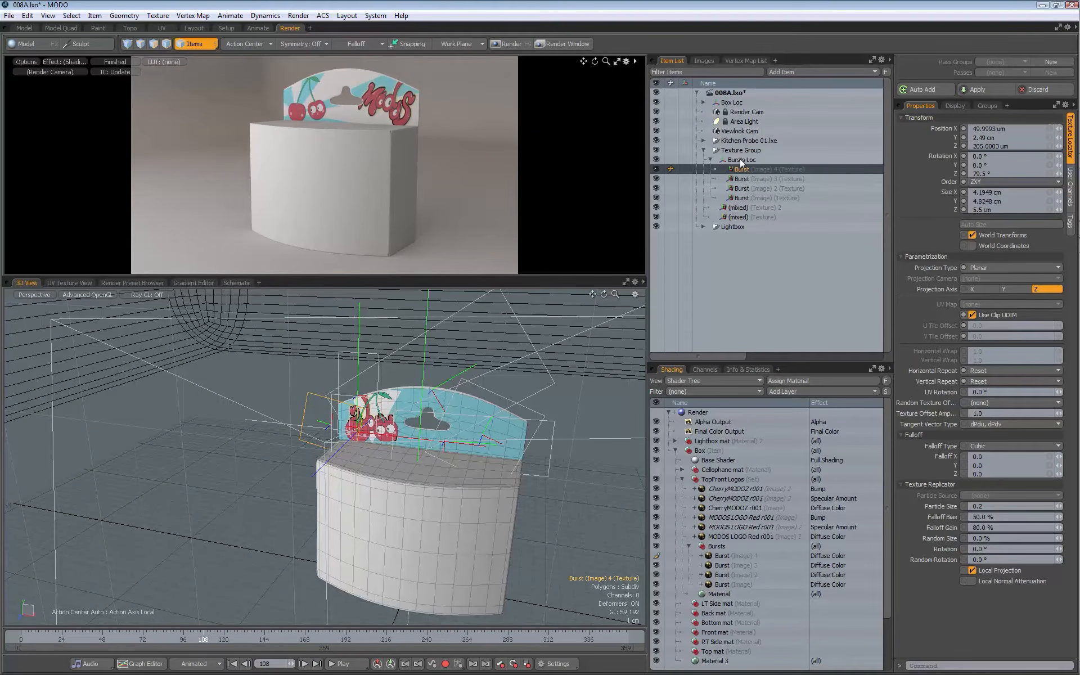
{"action": "left_click", "coordinate": [742, 160]}
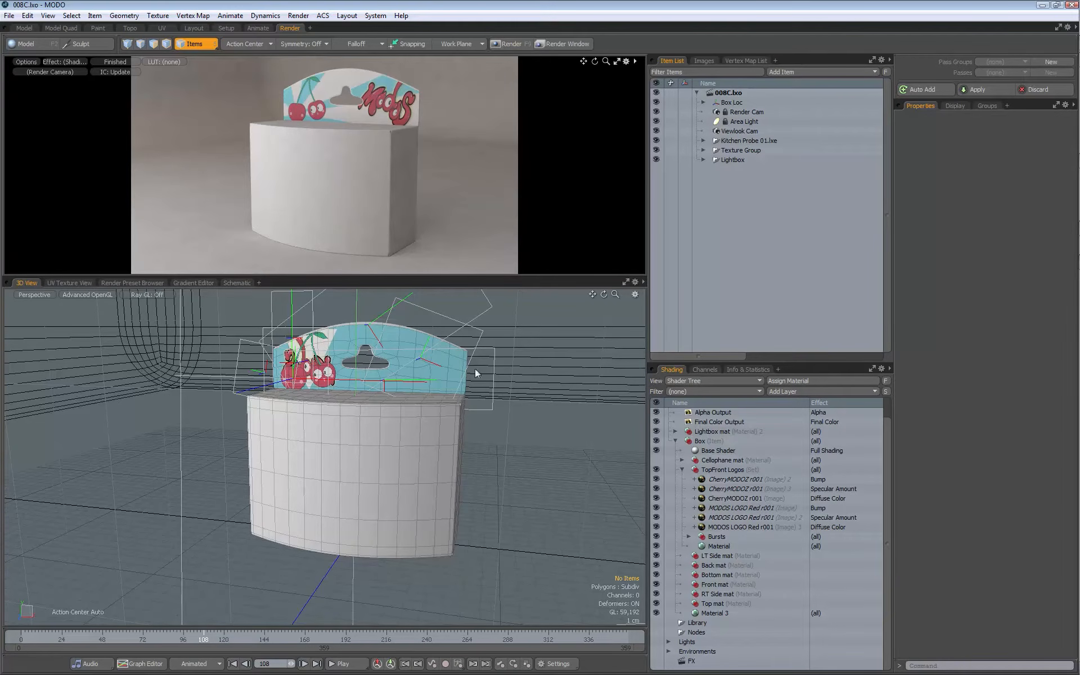
- Duplicate the four Burst image layers in the Bursts group of the Shader Tree
{"action": "left_click", "coordinate": [689, 537]}
{"action": "scroll", "coordinate": [884, 458], "scroll_direction": "down", "scroll_amount": 2}
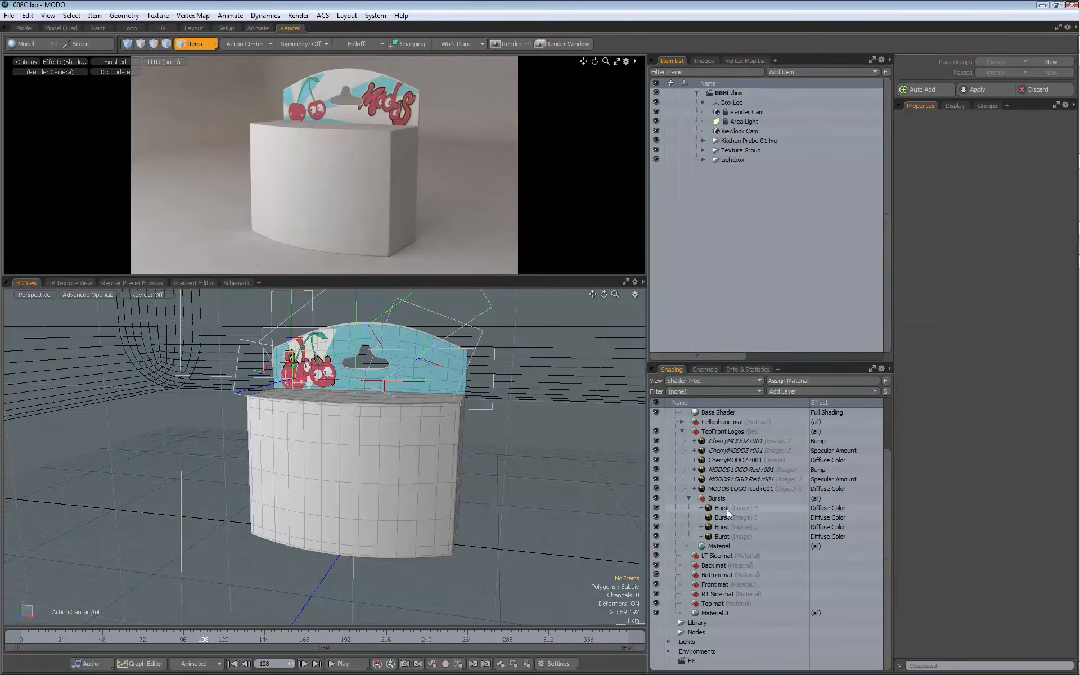
{"action": "left_click", "coordinate": [726, 508]}
{"action": "left_click", "coordinate": [732, 537], "text": "shift"}
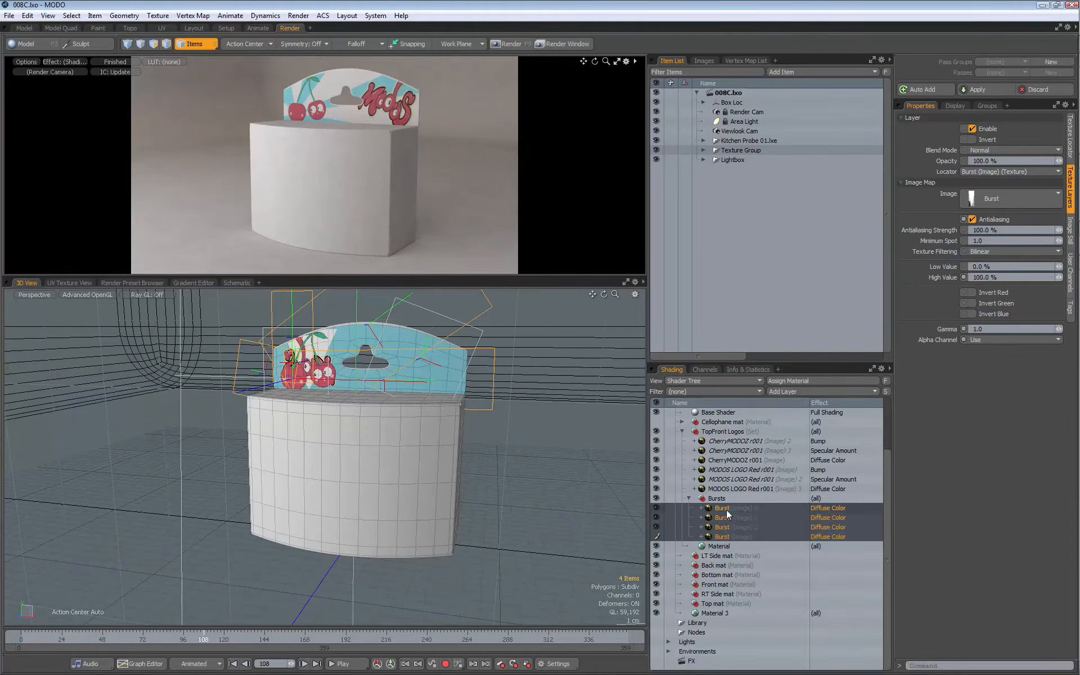
{"action": "right_click", "coordinate": [728, 509]}
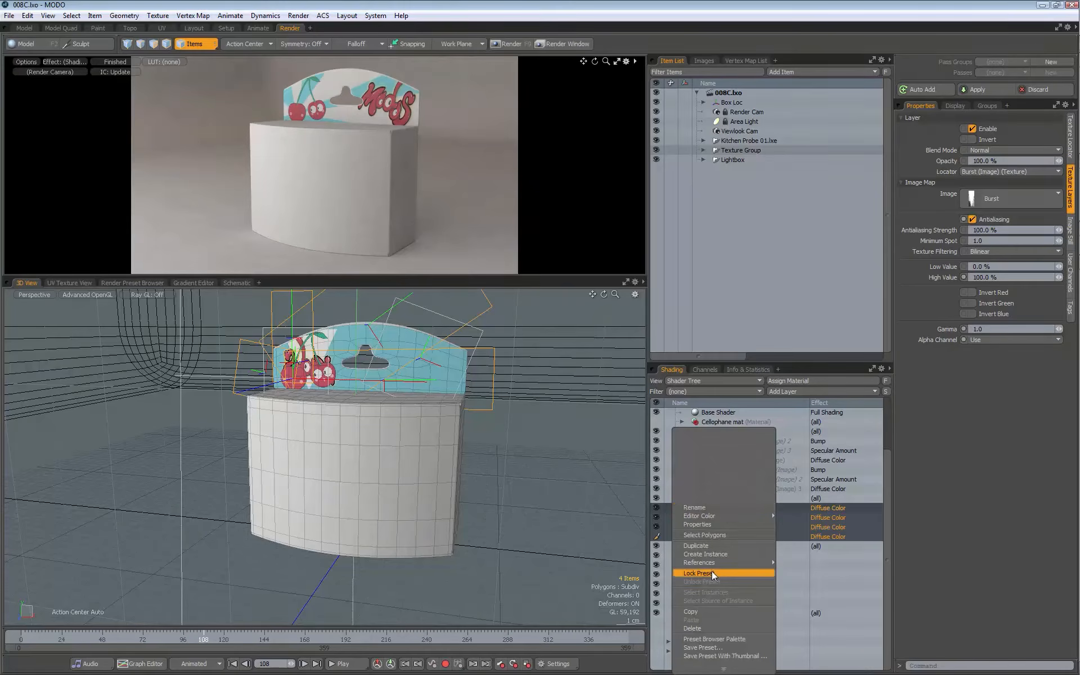
{"action": "left_click", "coordinate": [705, 554]}
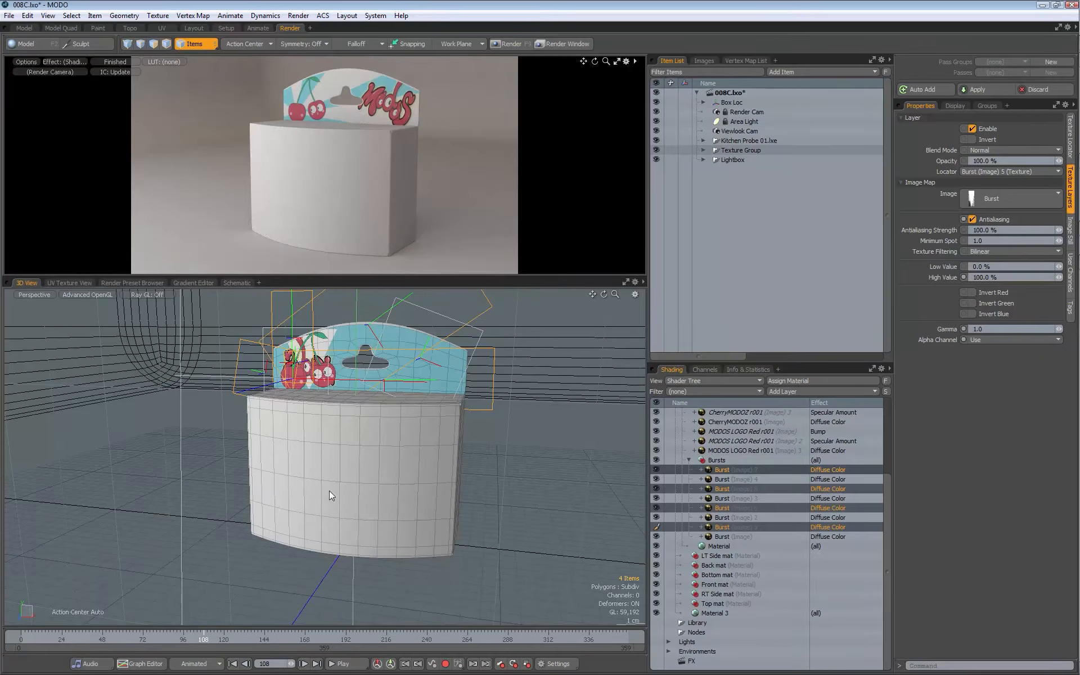
- Move the four duplicated Burst layers into the Front mat group and expand that group
{"action": "left_click_drag", "start_coordinate": [737, 471], "coordinate": [731, 584]}
{"action": "left_click", "coordinate": [682, 584]}
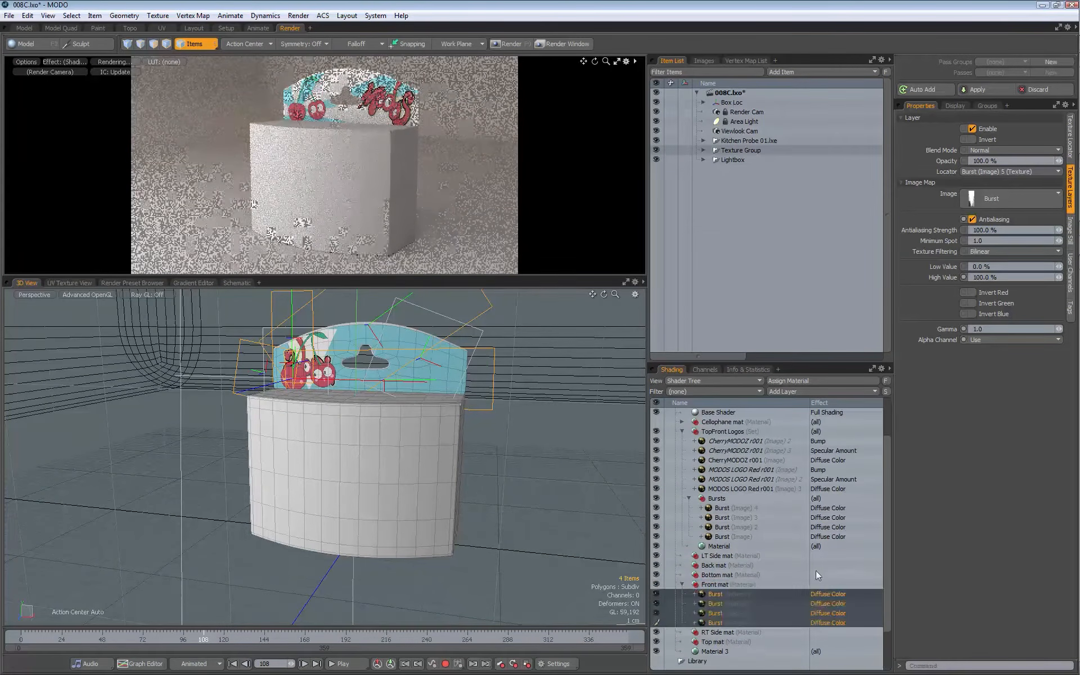
{"action": "left_click_drag", "start_coordinate": [887, 500], "coordinate": [886, 533]}
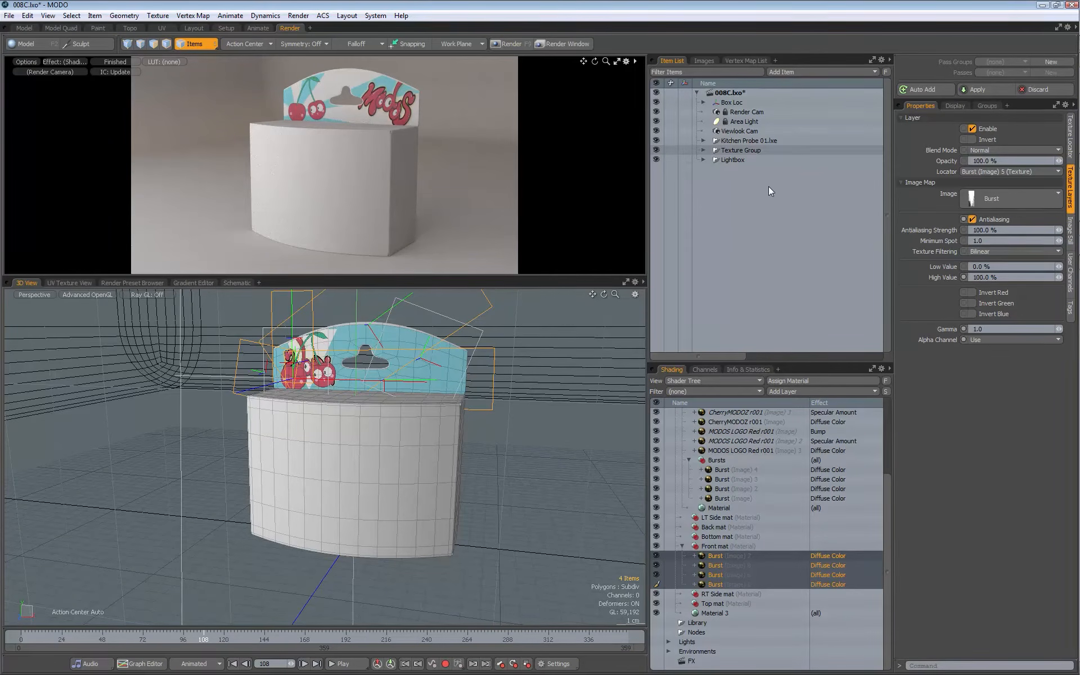
- Duplicate the Bursts Loc locator without its children and place the copy above the original in Texture Group
{"action": "left_click", "coordinate": [704, 154]}
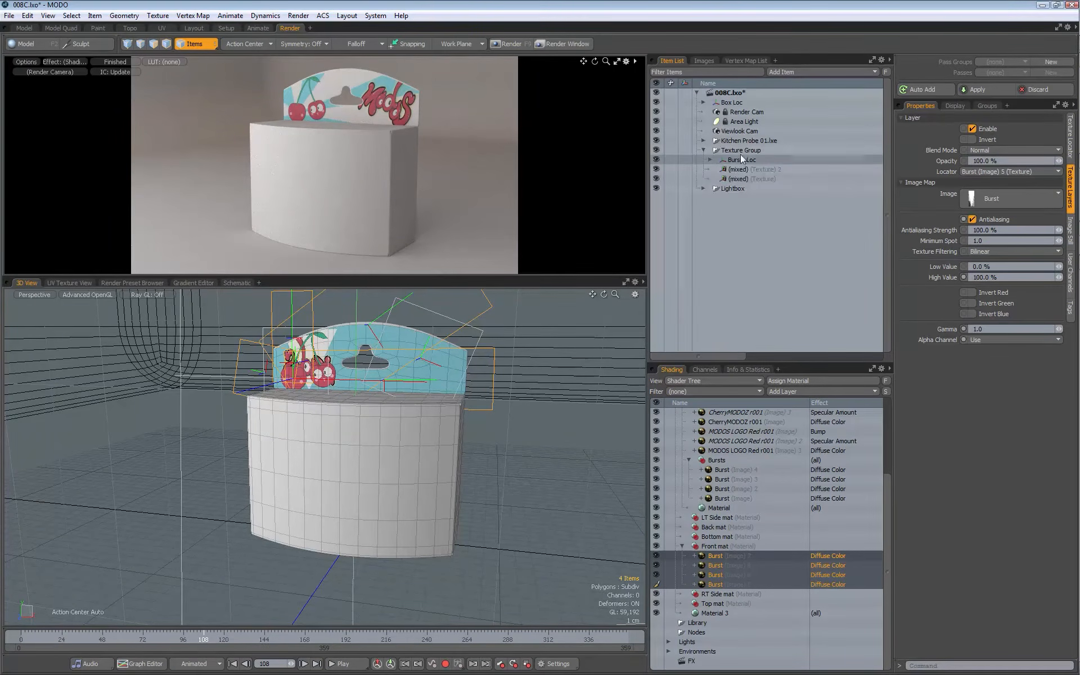
{"action": "left_click", "coordinate": [711, 160]}
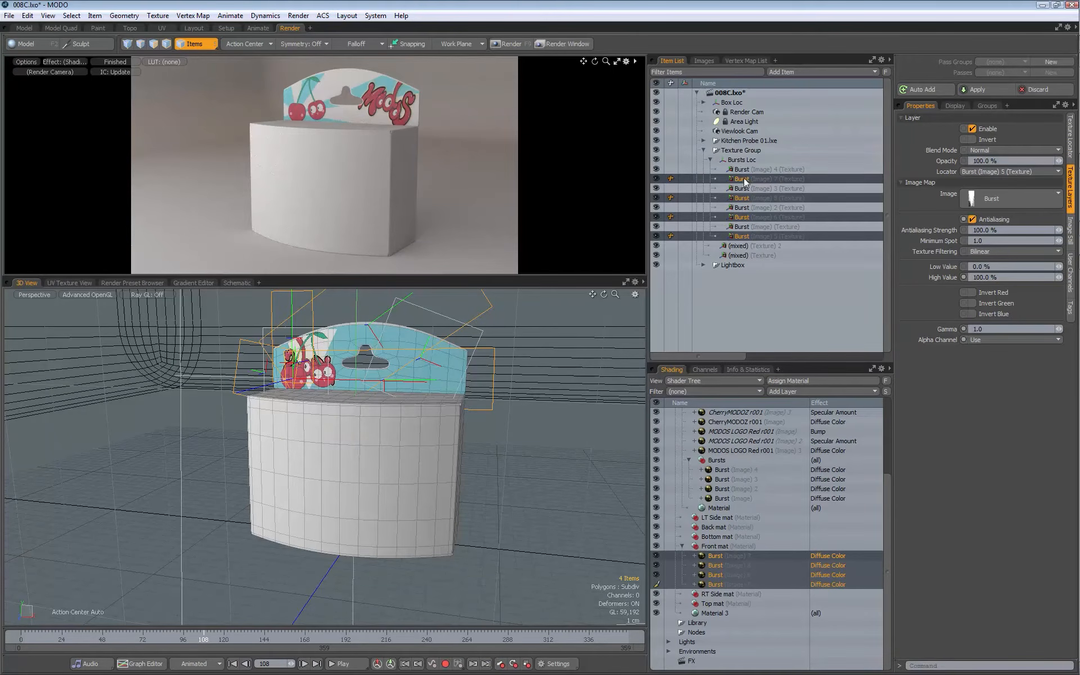
{"action": "left_click", "coordinate": [742, 160]}
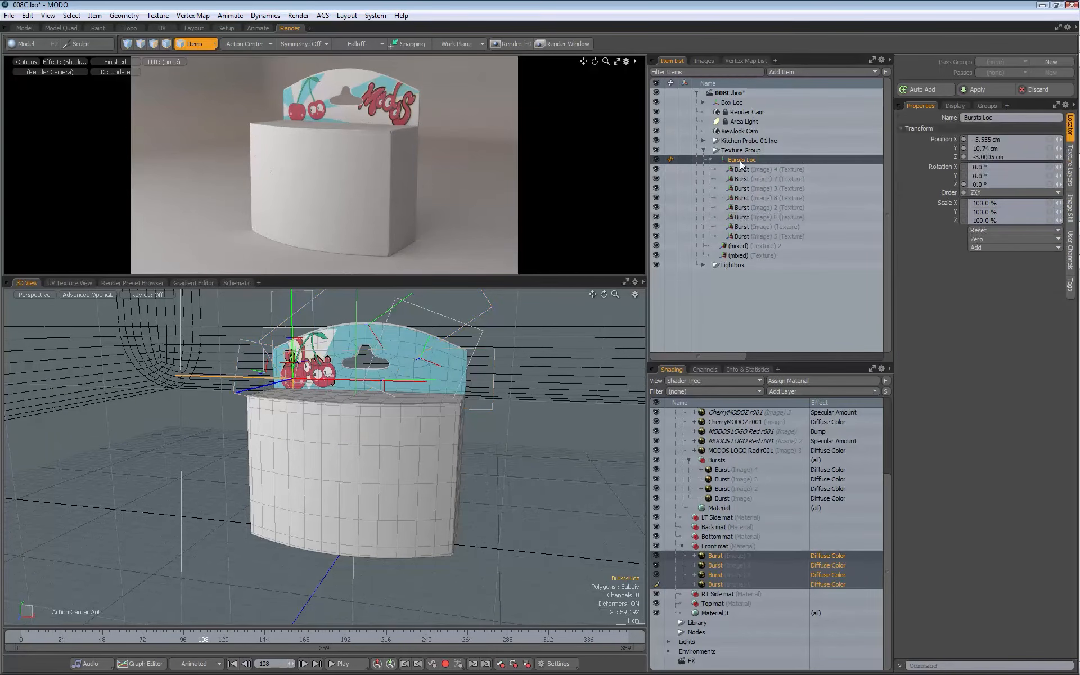
{"action": "right_click", "coordinate": [740, 161]}
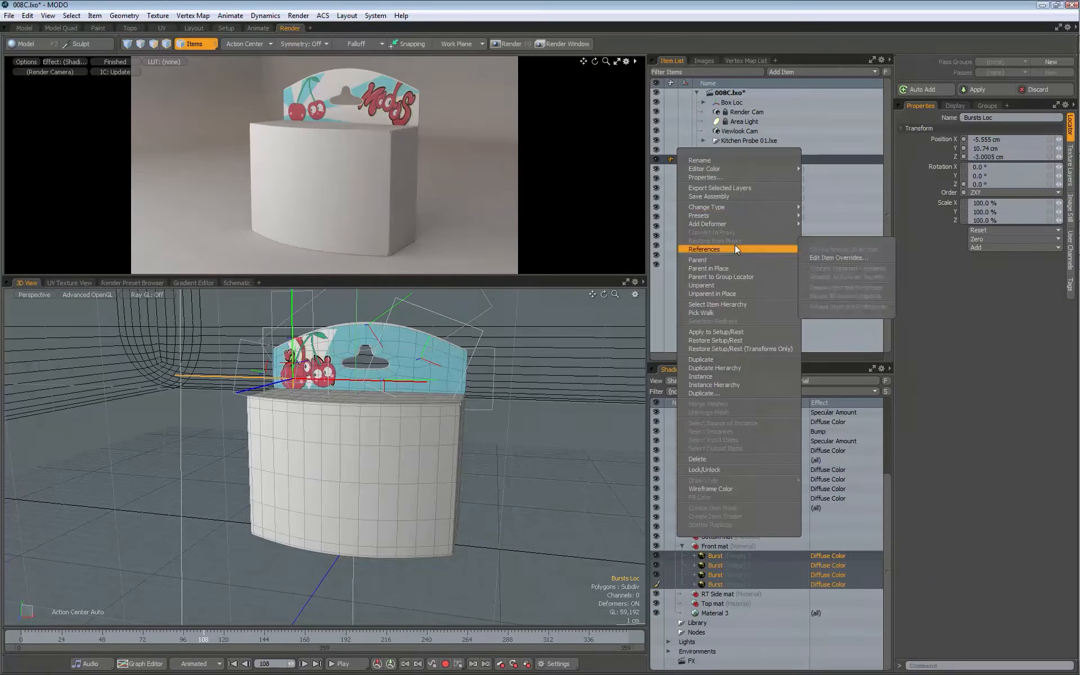
{"action": "left_click", "coordinate": [710, 368]}
{"action": "left_click_drag", "start_coordinate": [742, 245], "coordinate": [740, 157]}
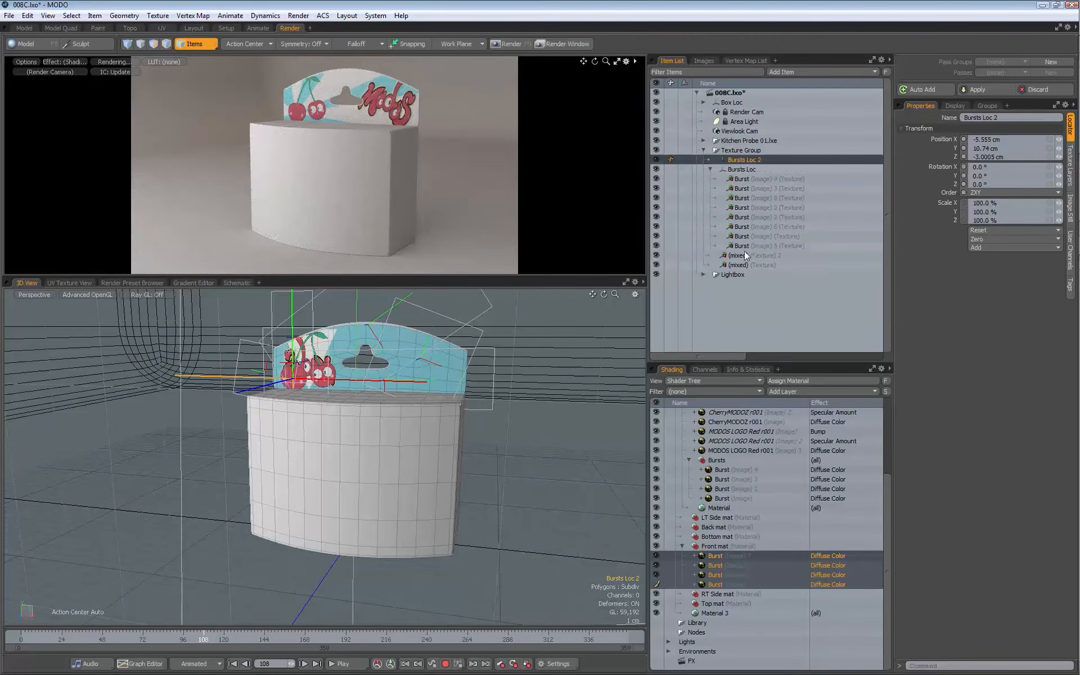
- Rename the duplicated locator as Bursts Lower Loc and the original Bursts Loc as Bursts Upper Loc
{"action": "double_click", "coordinate": [744, 160]}
{"action": "type", "text": "Bursts Lower Loc"}
{"action": "key", "text": "Return"}
{"action": "left_click", "coordinate": [739, 170]}
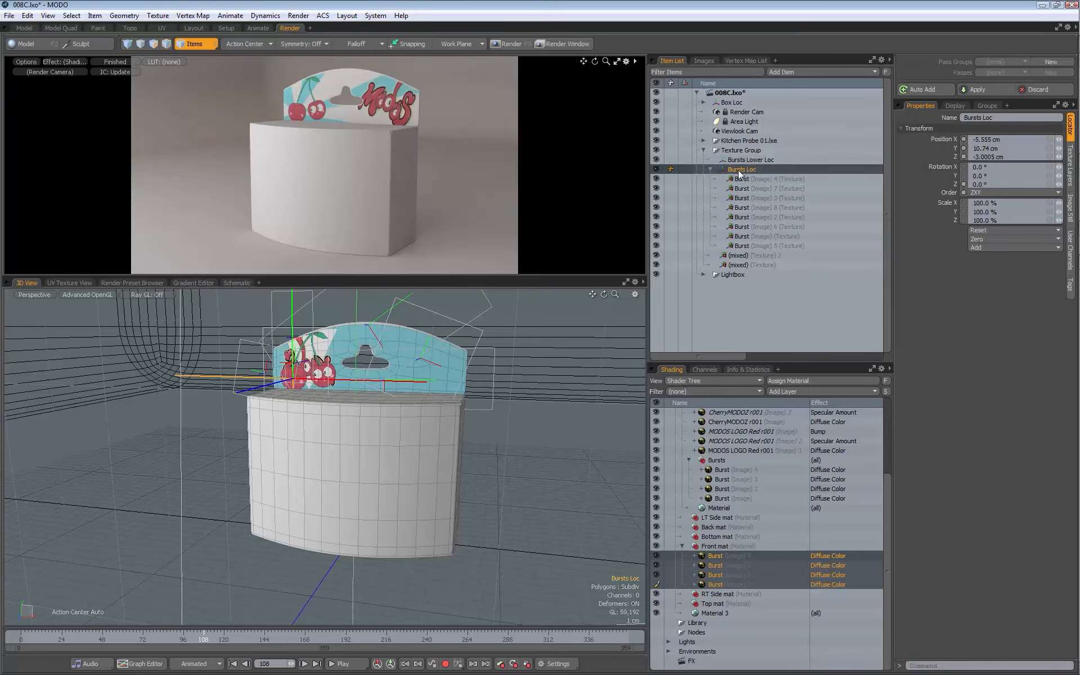
{"action": "double_click", "coordinate": [744, 171]}
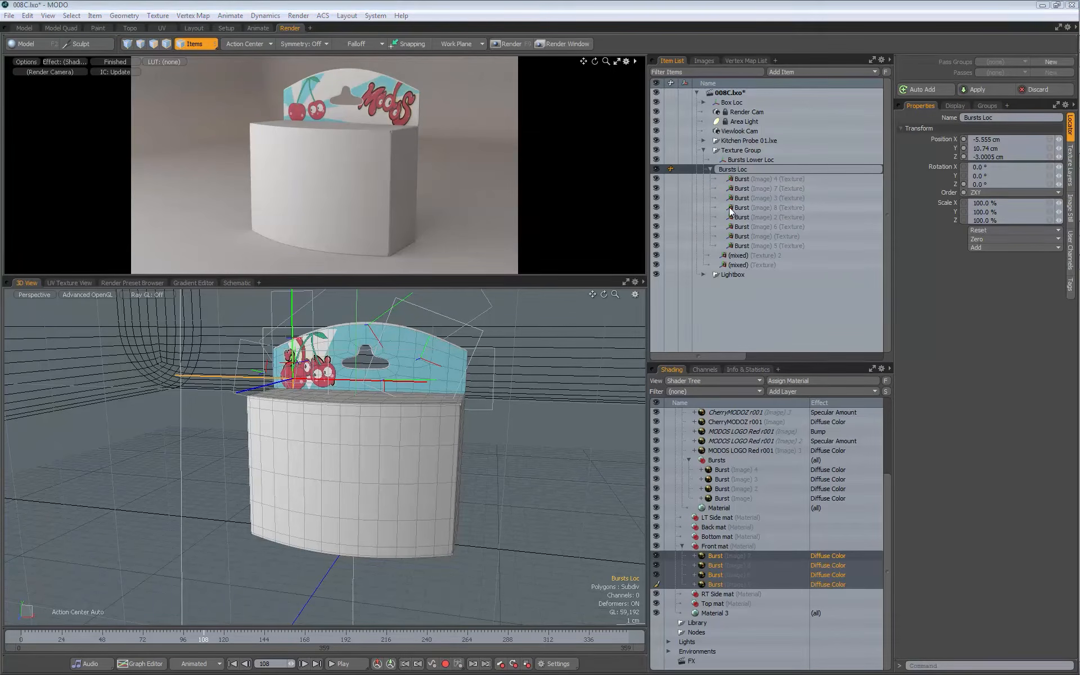
{"action": "type", "text": "Upper"}
{"action": "key", "text": "Return"}
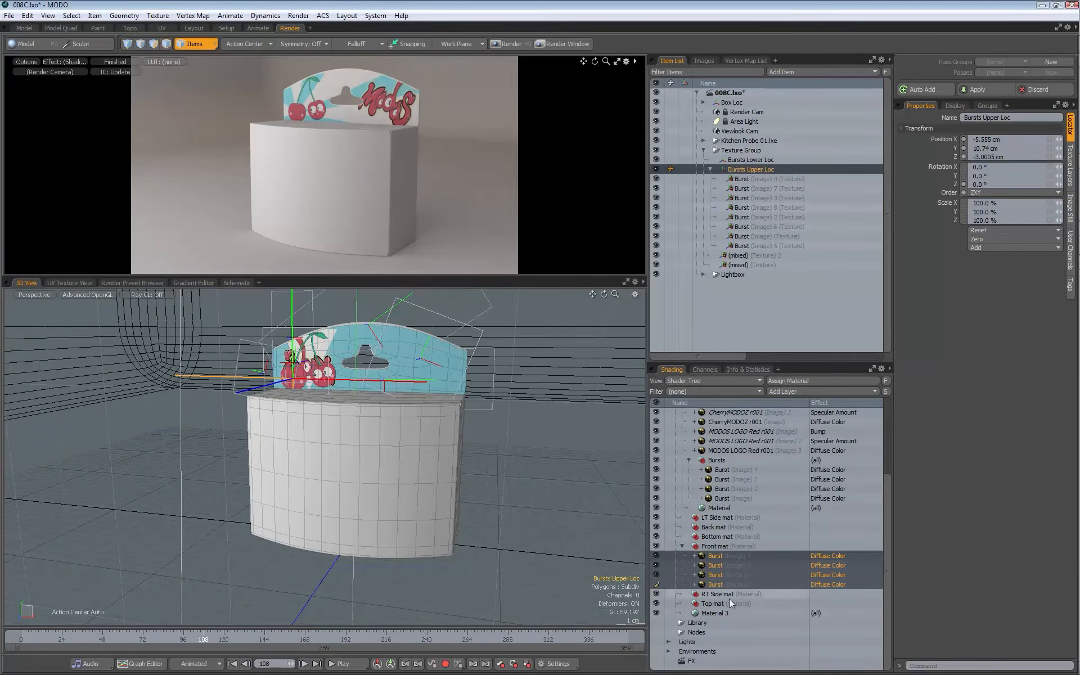
- Parent the texture locators of the four Burst layers in Front mat under Bursts Lower Loc
{"action": "left_click", "coordinate": [721, 545]}
{"action": "left_click", "coordinate": [721, 558]}
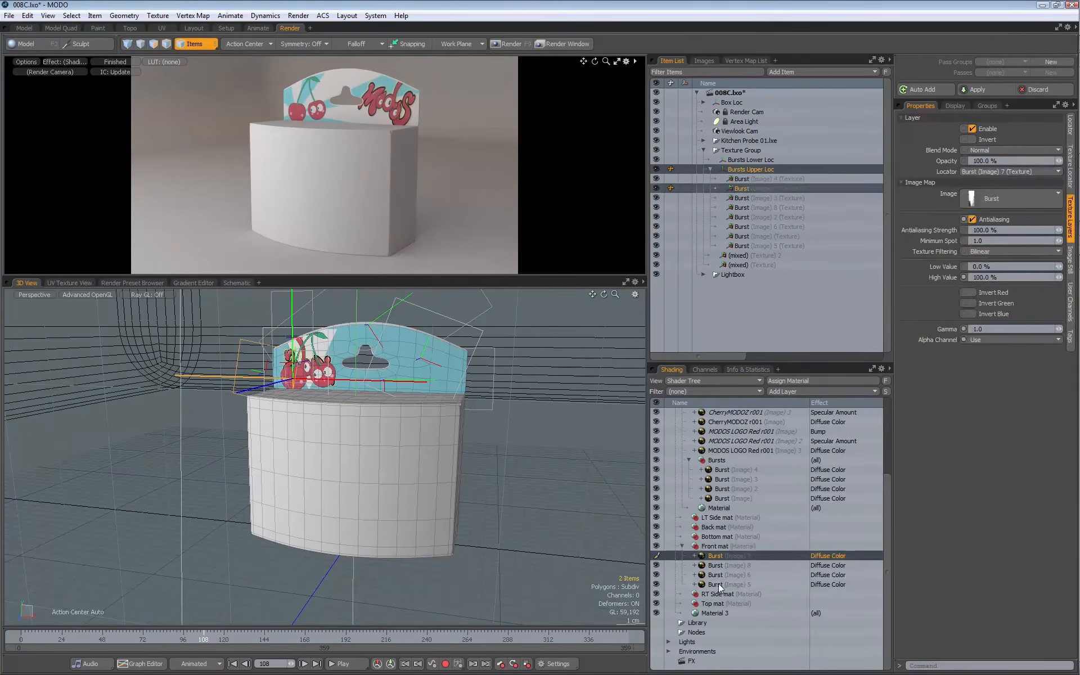
{"action": "left_click", "coordinate": [727, 585], "text": "shift"}
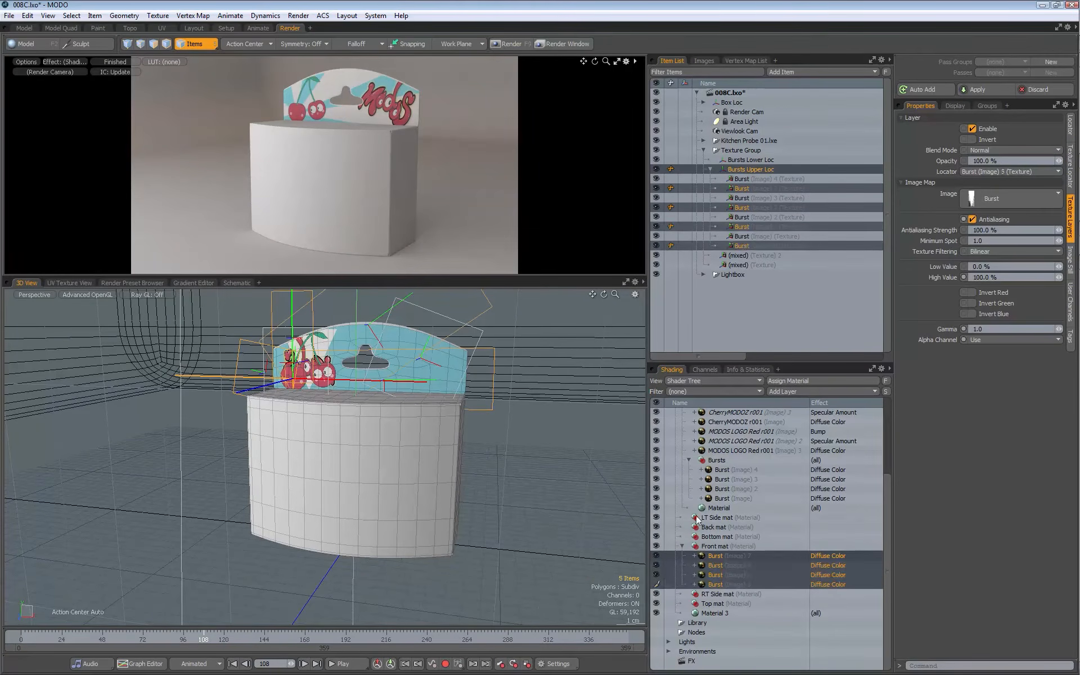
{"action": "left_click", "coordinate": [751, 169], "text": "ctrl"}
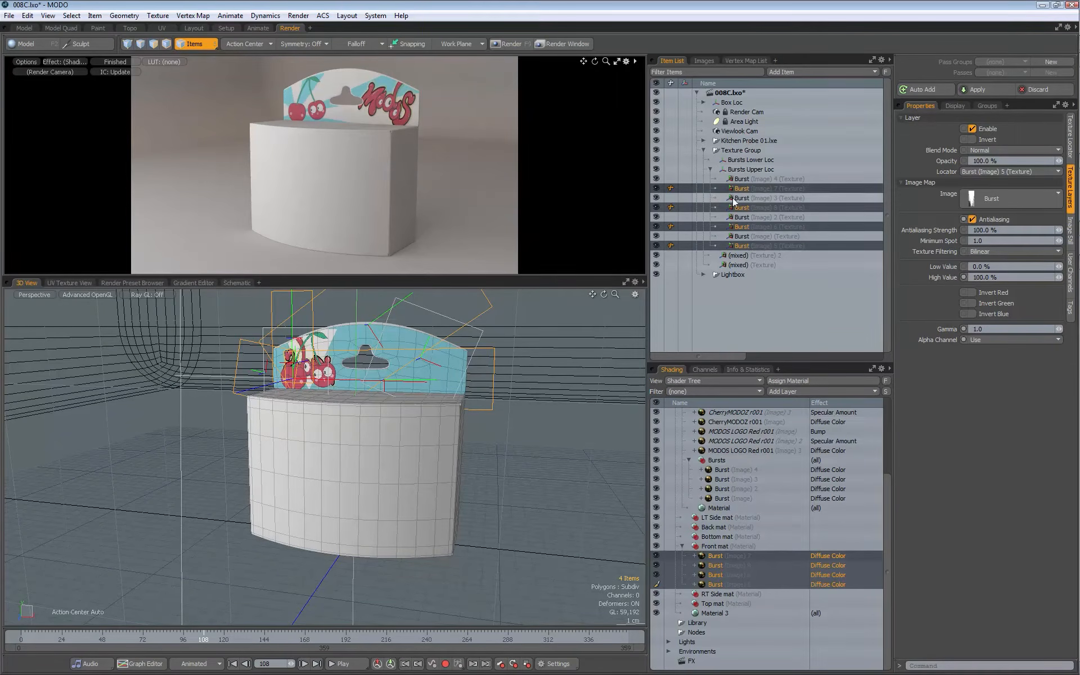
{"action": "left_click_drag", "start_coordinate": [743, 190], "coordinate": [750, 160]}
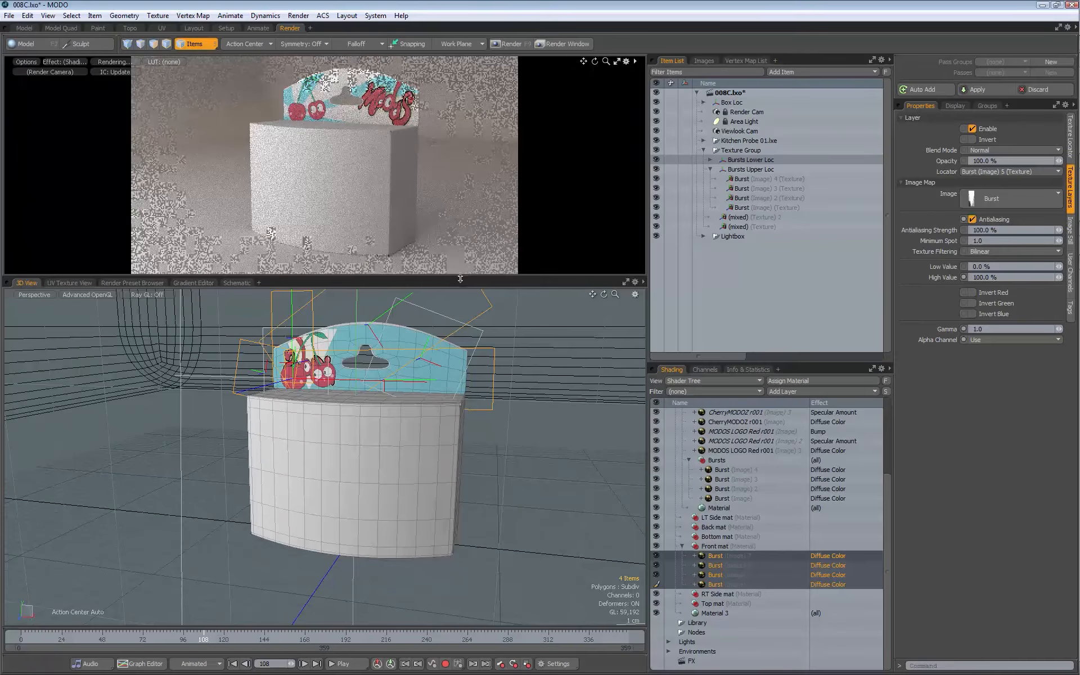
- With Child Compensate turned off, move Bursts Lower Loc onto the box's front face, to about -1.4 cm in X and 4.19 cm in Y
{"action": "left_click", "coordinate": [748, 161]}
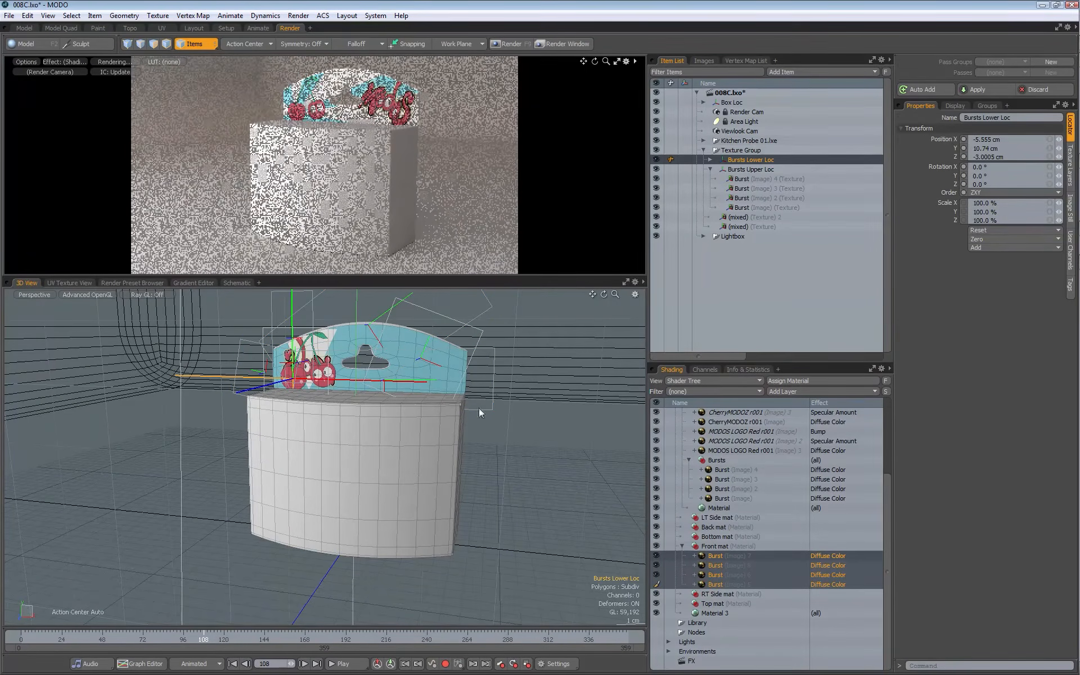
{"action": "key", "text": "w"}
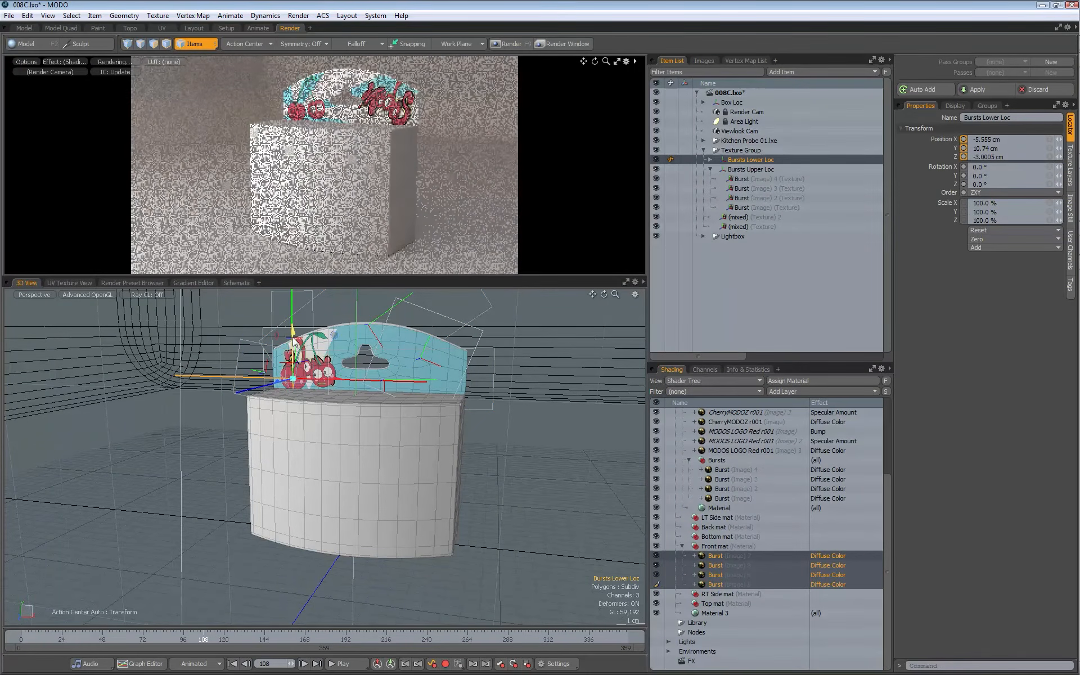
{"action": "left_click", "coordinate": [33, 43]}
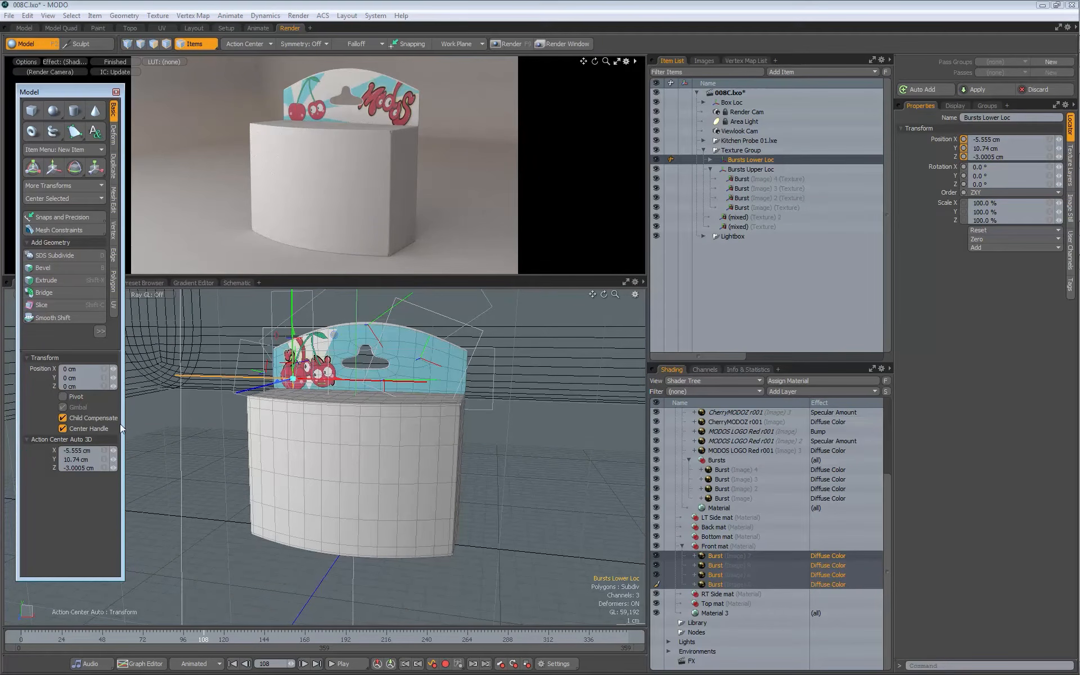
{"action": "left_click", "coordinate": [63, 418]}
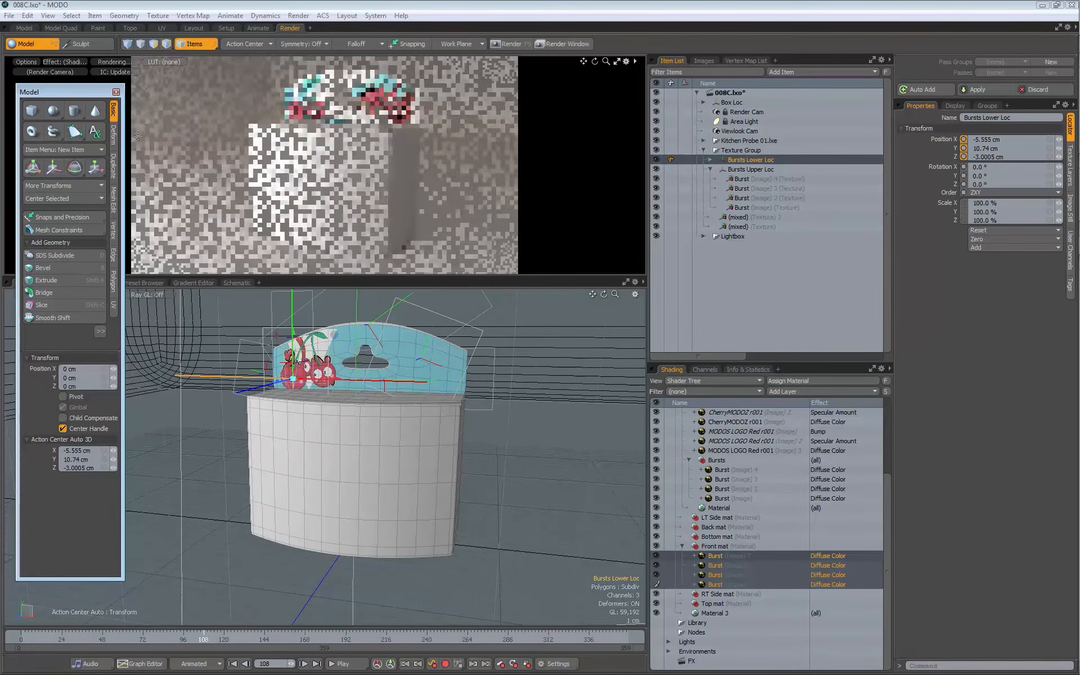
{"action": "left_click", "coordinate": [116, 92]}
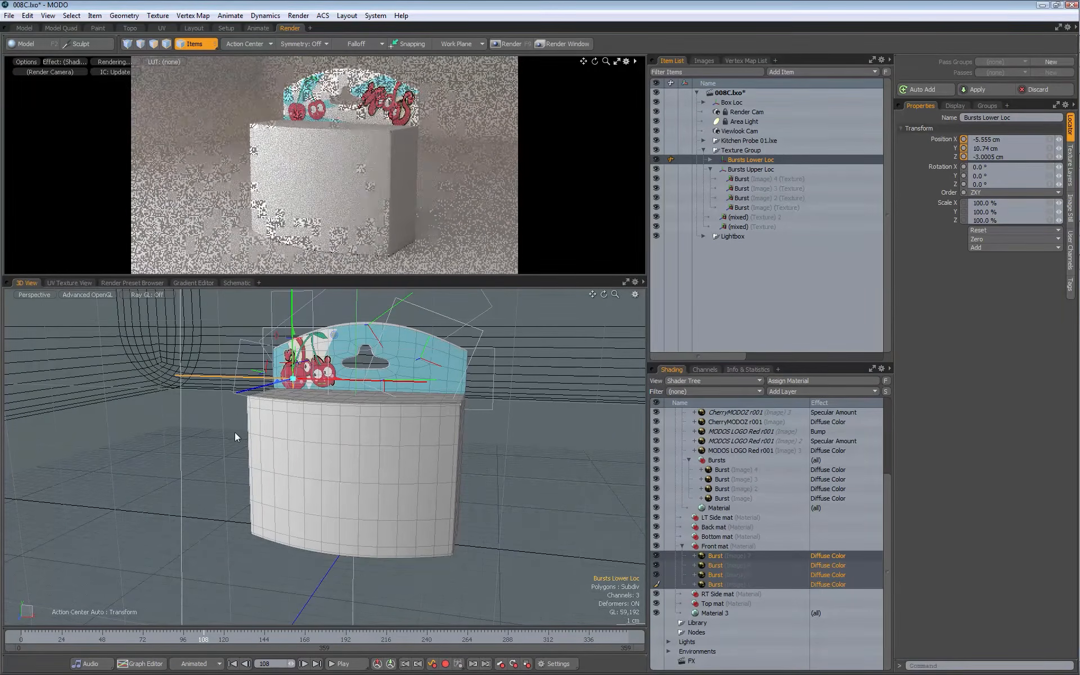
{"action": "left_click_drag", "start_coordinate": [293, 340], "coordinate": [293, 422]}
{"action": "left_click_drag", "start_coordinate": [334, 463], "coordinate": [361, 472]}
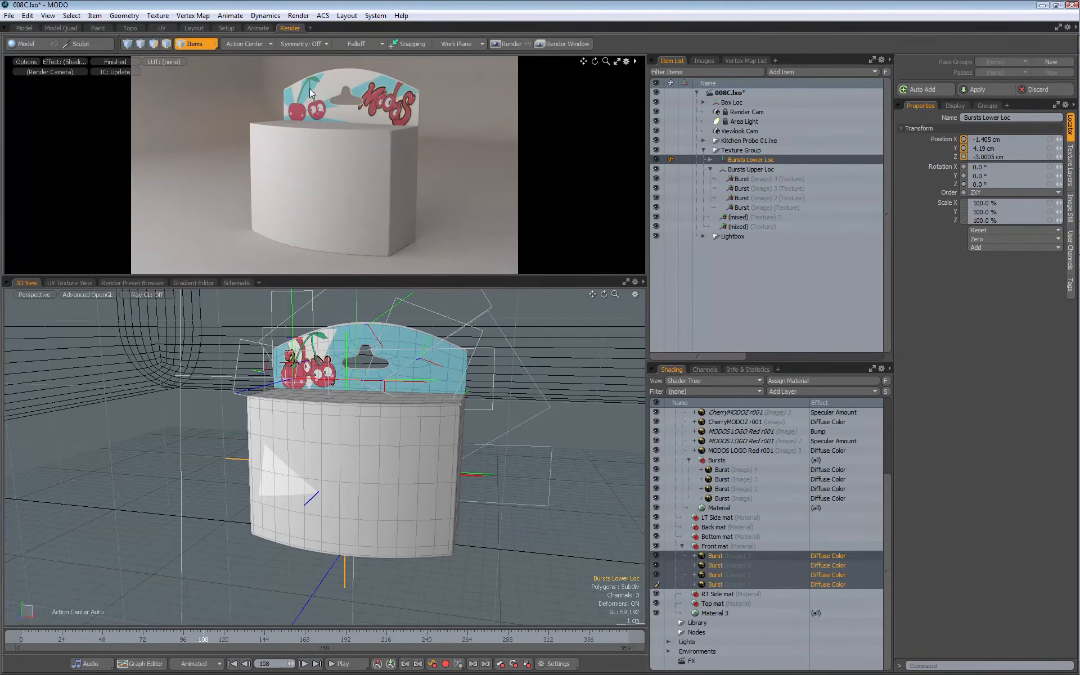
- Add a Material layer below Front mat, outside that group, and set its diffuse color to dark grey 66, 66, 66
{"action": "left_click", "coordinate": [698, 548]}
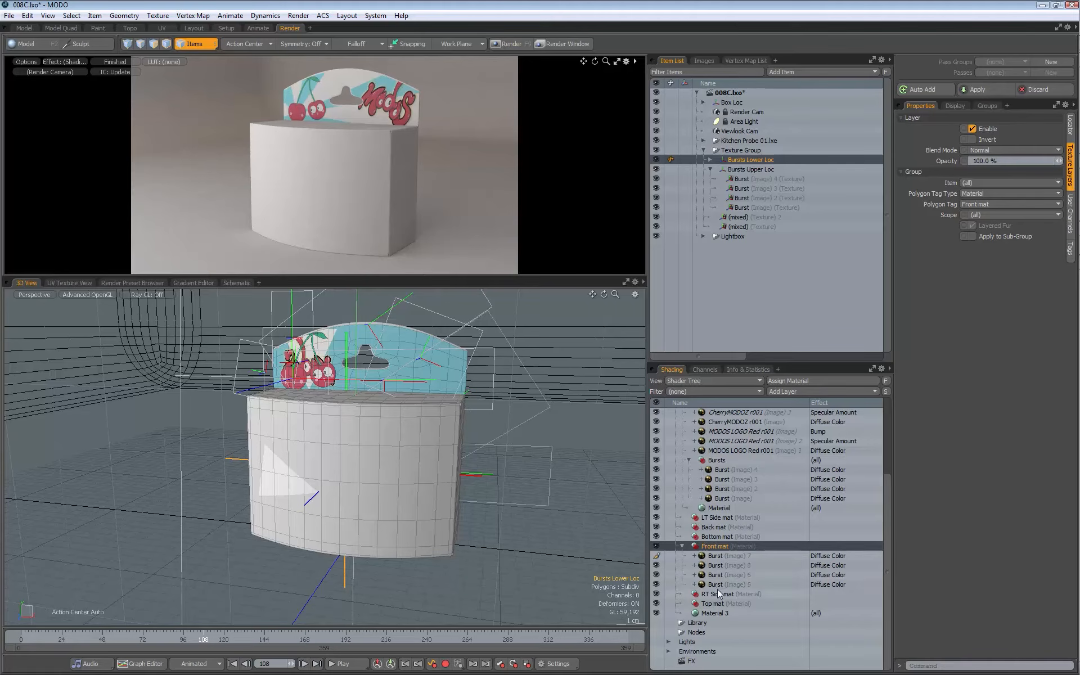
{"action": "left_click", "coordinate": [793, 391]}
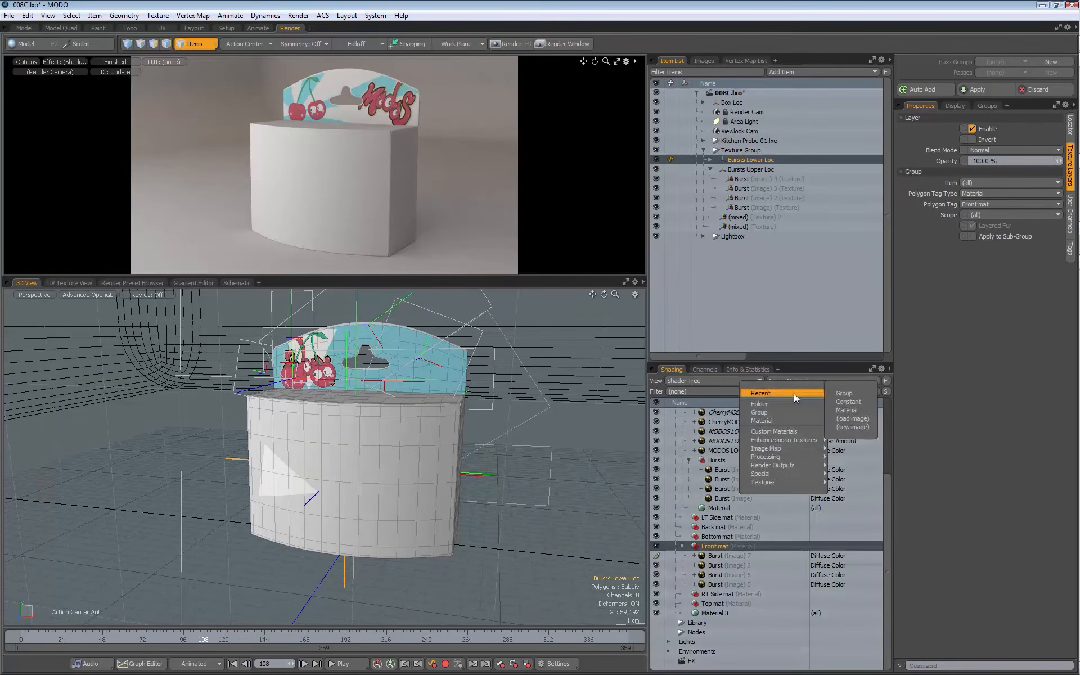
{"action": "left_click_drag", "start_coordinate": [724, 566], "coordinate": [714, 598]}
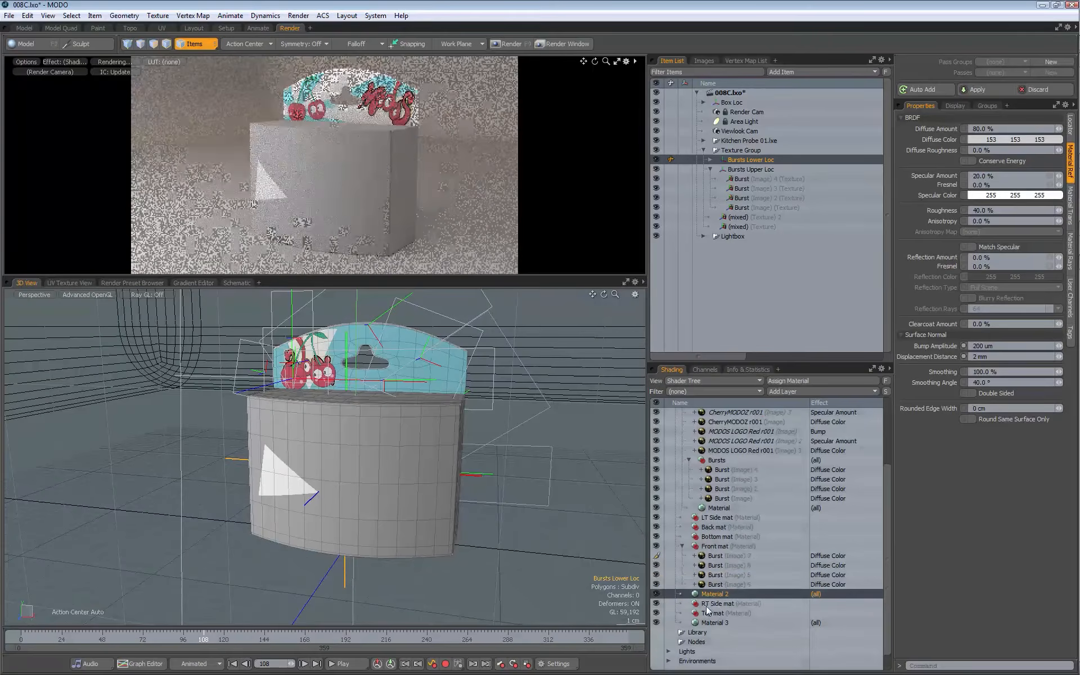
{"action": "left_click", "coordinate": [973, 140]}
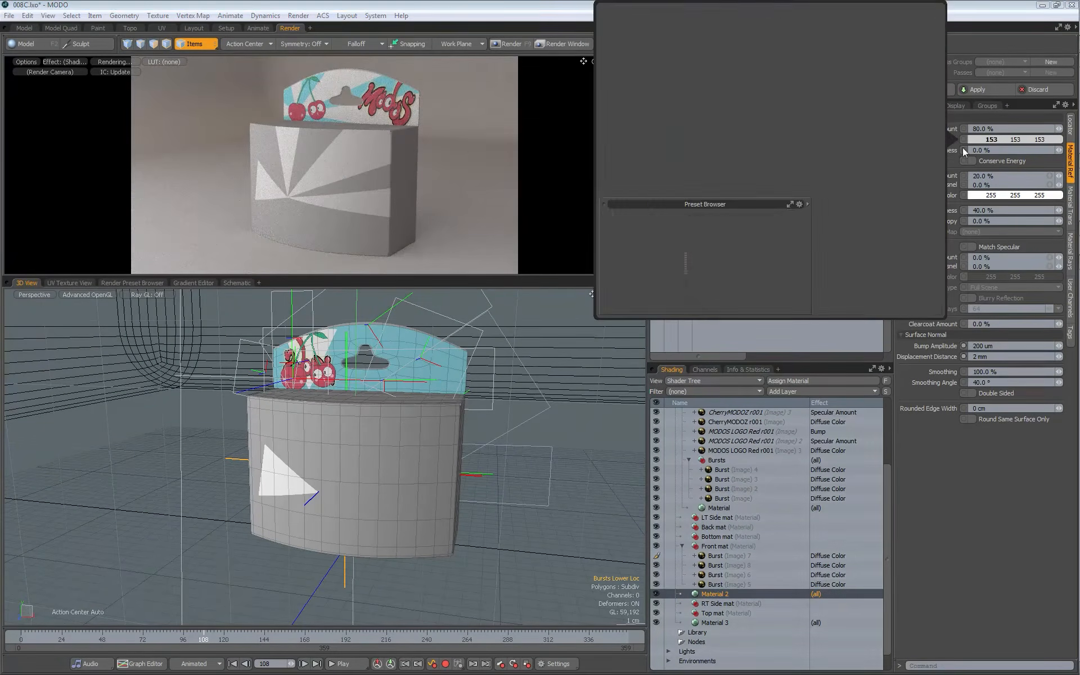
{"action": "left_click", "coordinate": [677, 183]}
{"action": "left_click_drag", "start_coordinate": [667, 178], "coordinate": [650, 178]}
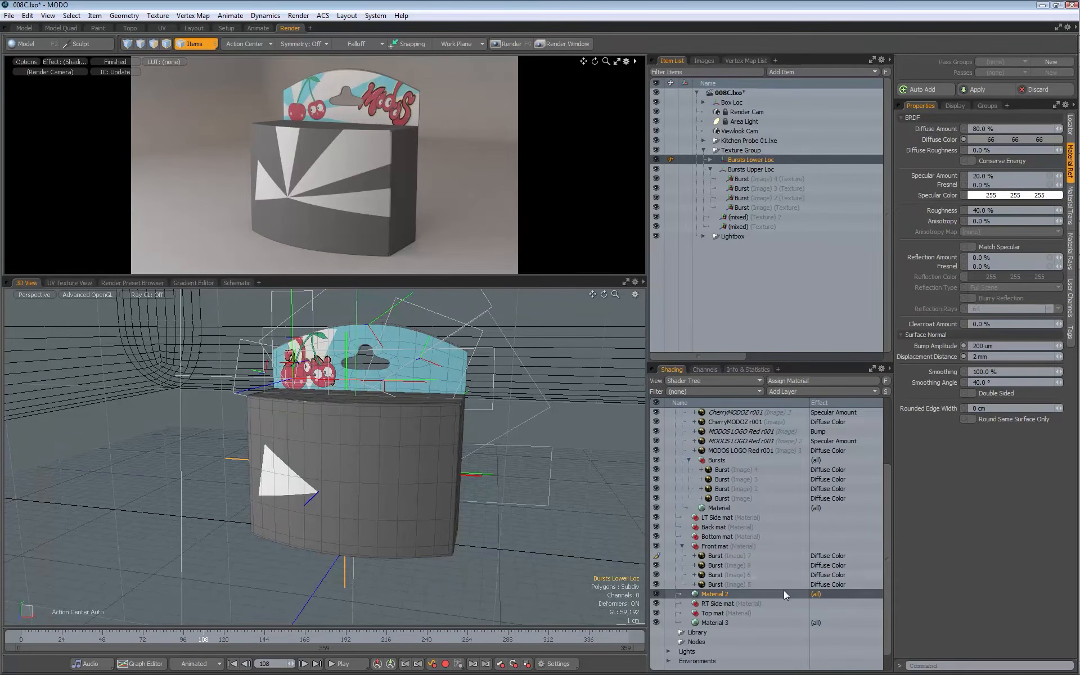
- Hide Burst (Image) 7, 8 and 6 in Front mat and select Burst (Image) 5
{"action": "left_click", "coordinate": [731, 556]}
{"action": "left_click_drag", "start_coordinate": [657, 556], "coordinate": [657, 578]}
{"action": "left_click", "coordinate": [723, 584]}
{"action": "middle_click_drag", "start_coordinate": [345, 386], "coordinate": [376, 364]}
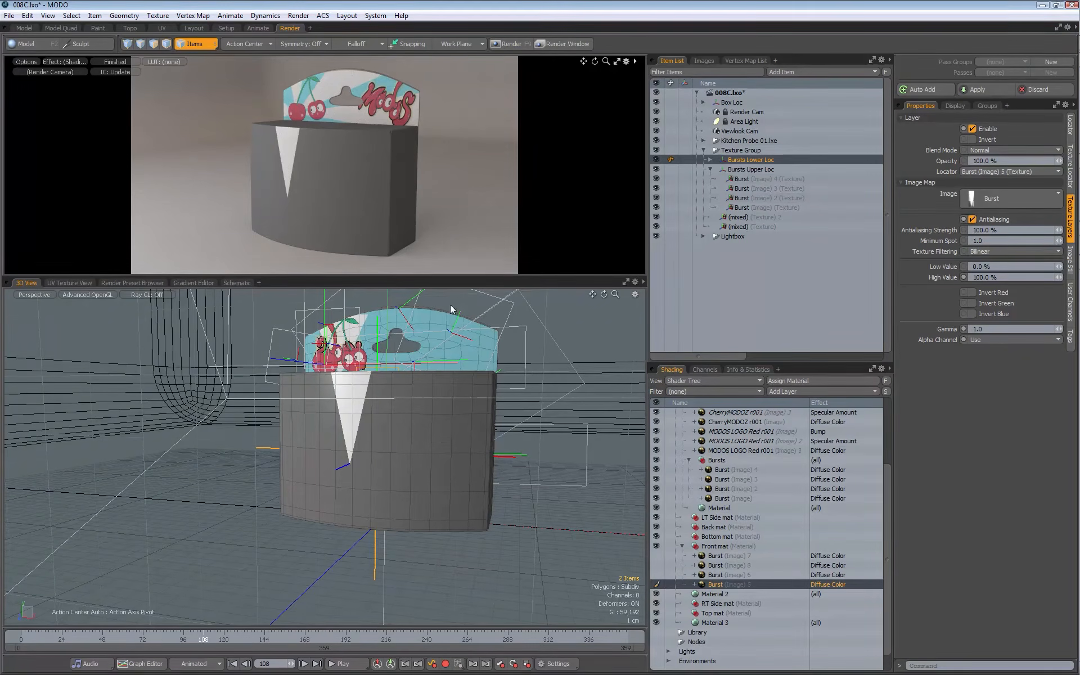
- Show Burst (Image) 6 in Front mat again and expand Bursts Lower Loc to reach its texture locators
{"action": "left_click", "coordinate": [713, 575]}
{"action": "left_click", "coordinate": [656, 575]}
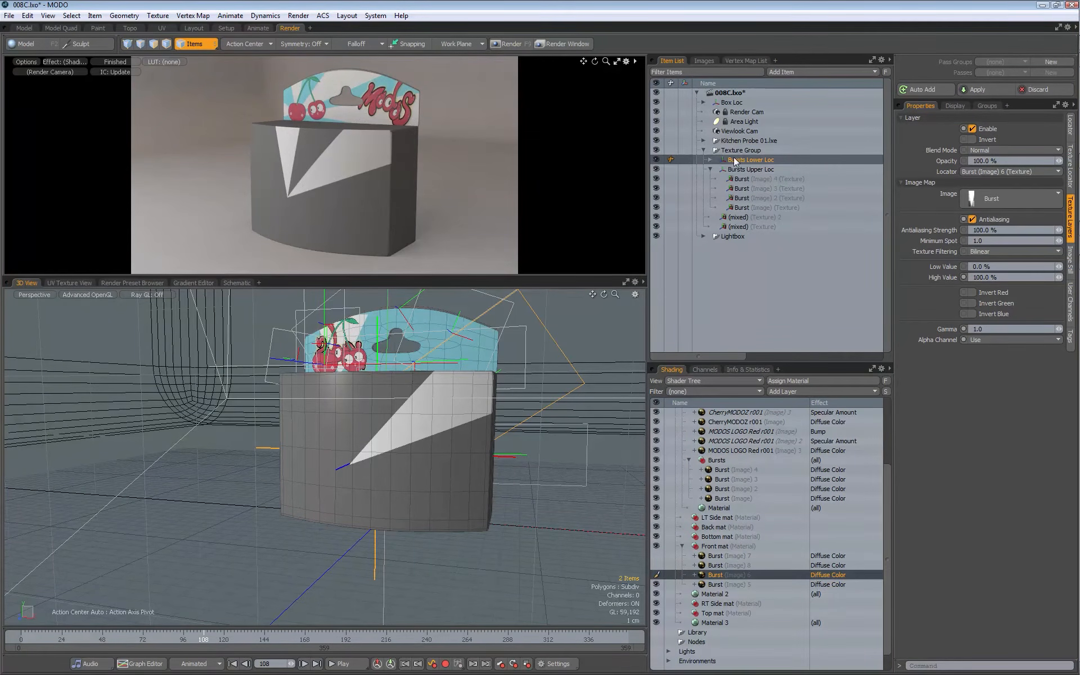
{"action": "left_click", "coordinate": [710, 160]}
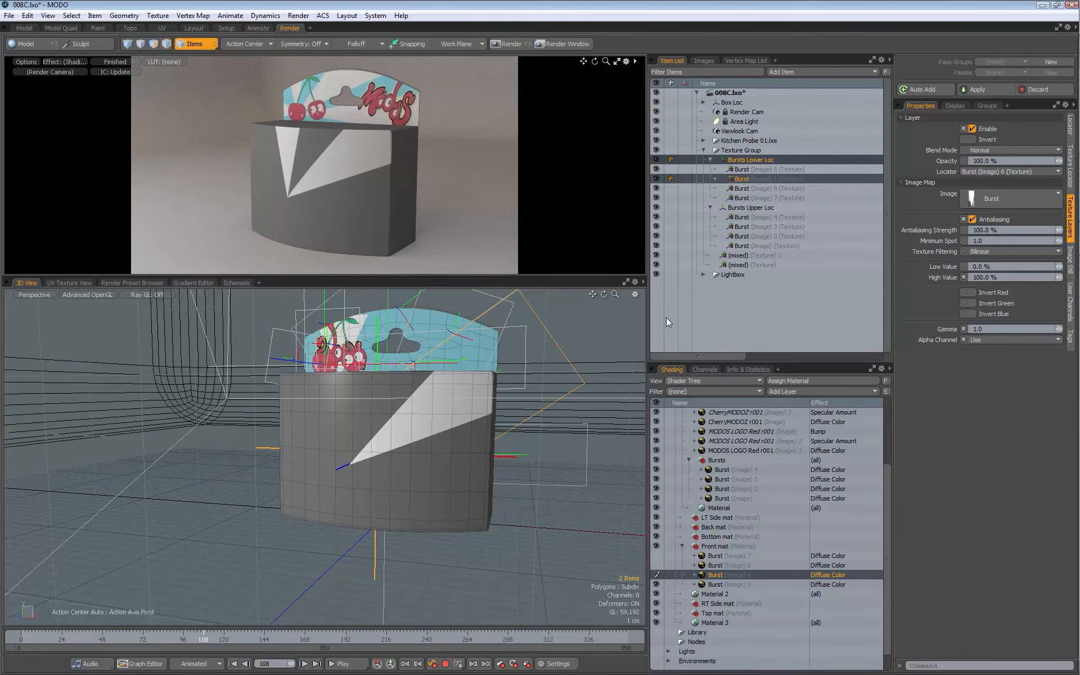
- Using the Local action center, narrow the texture locator of Burst (Image) 6 and rotate its ray toward the front face's upper edge
{"action": "left_click", "coordinate": [746, 178]}
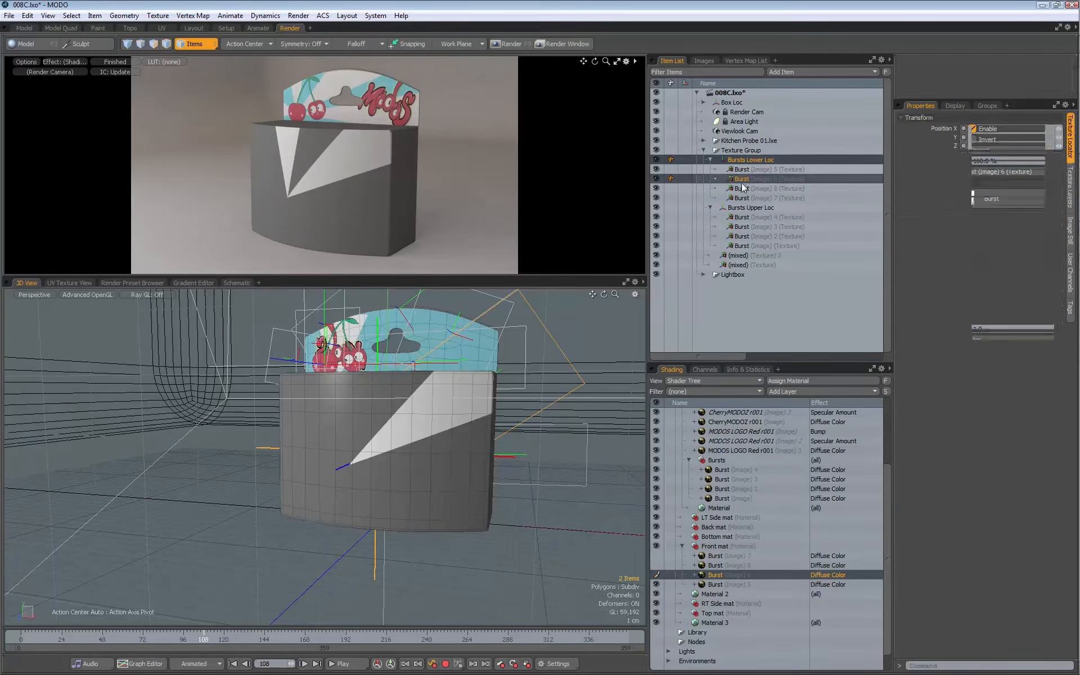
{"action": "left_click", "coordinate": [708, 574]}
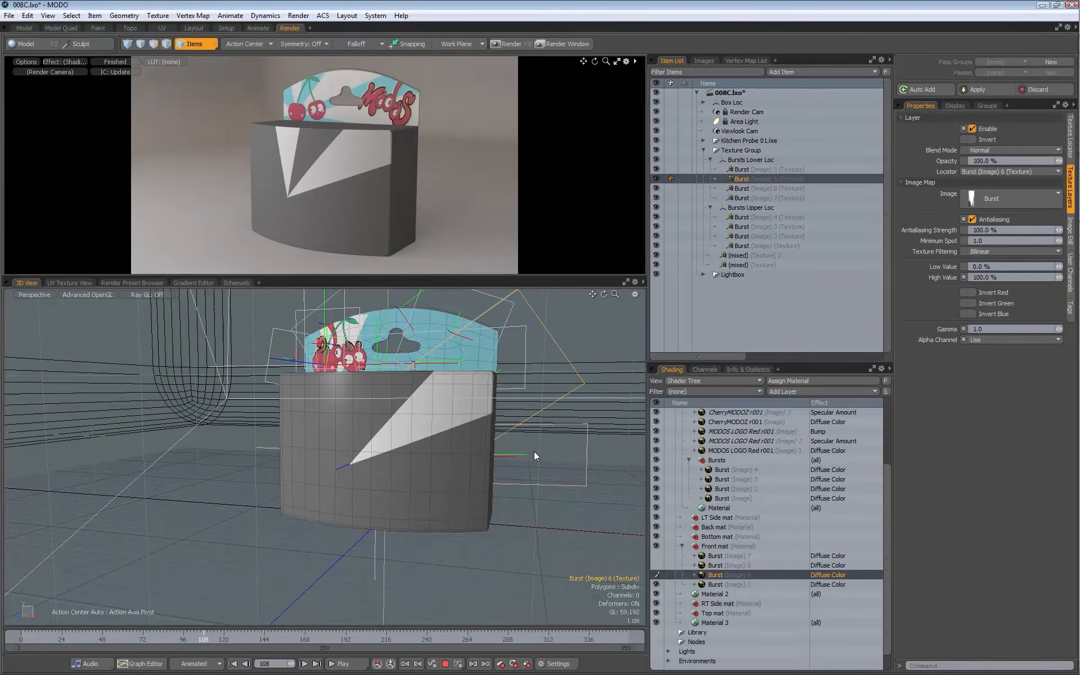
{"action": "key", "text": "y"}
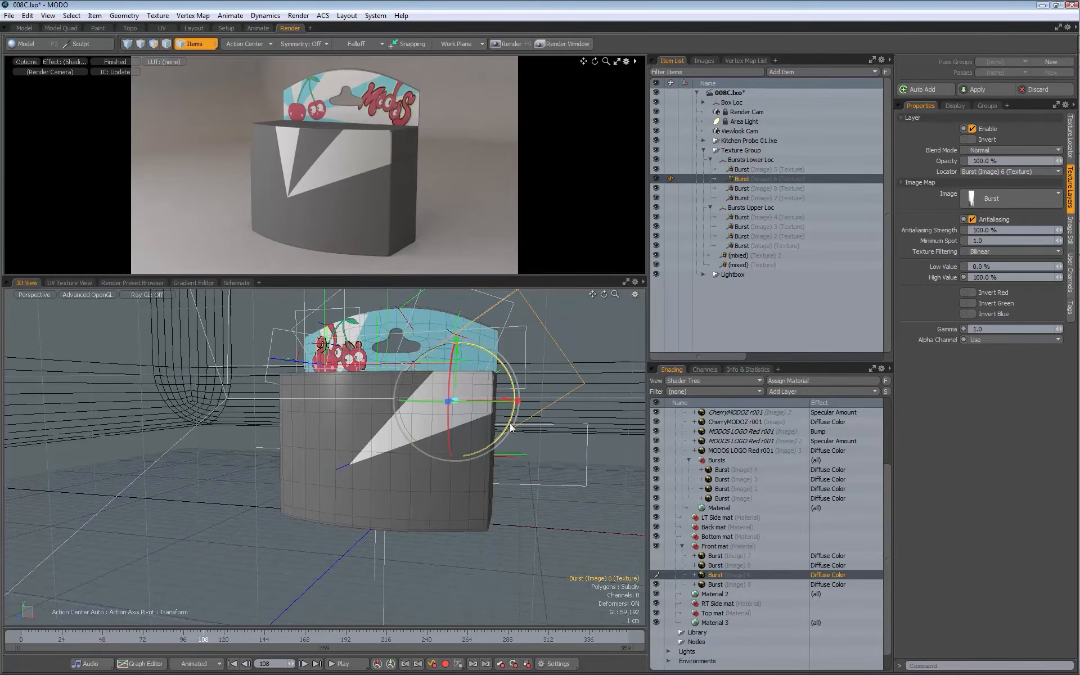
{"action": "left_click", "coordinate": [246, 43]}
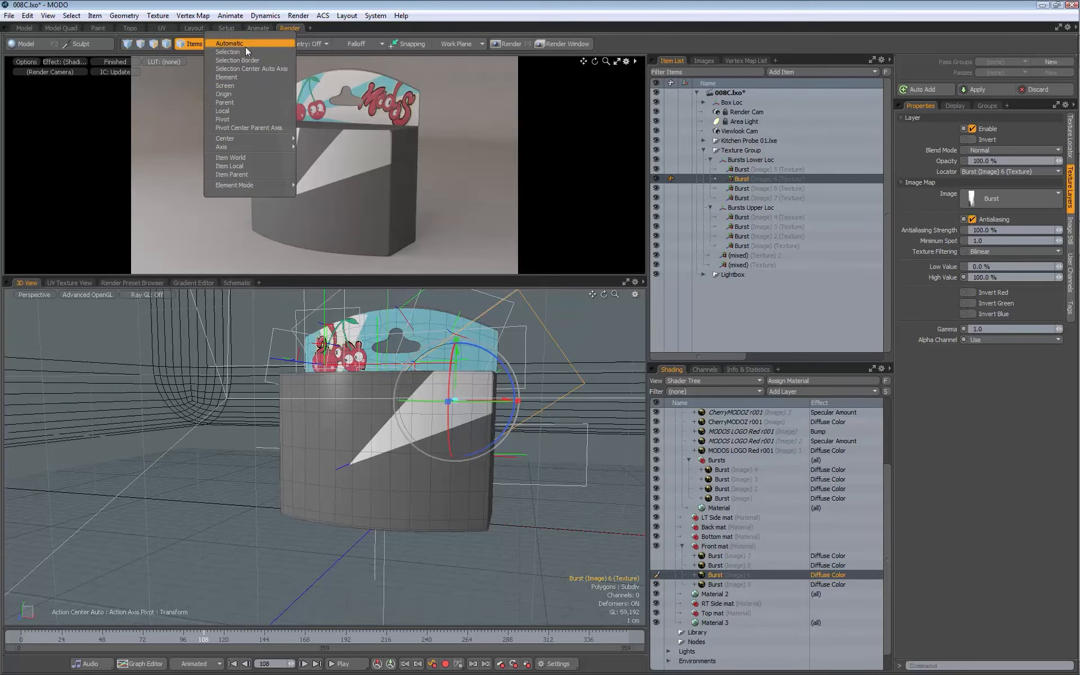
{"action": "left_click", "coordinate": [227, 110]}
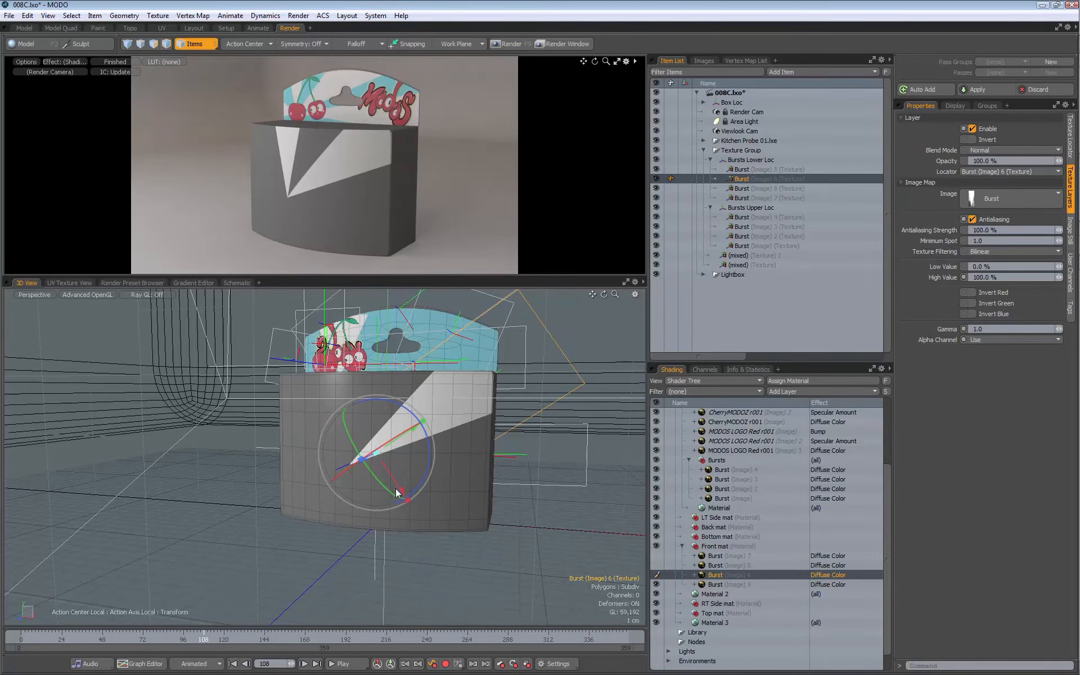
{"action": "left_click_drag", "start_coordinate": [407, 501], "coordinate": [403, 495]}
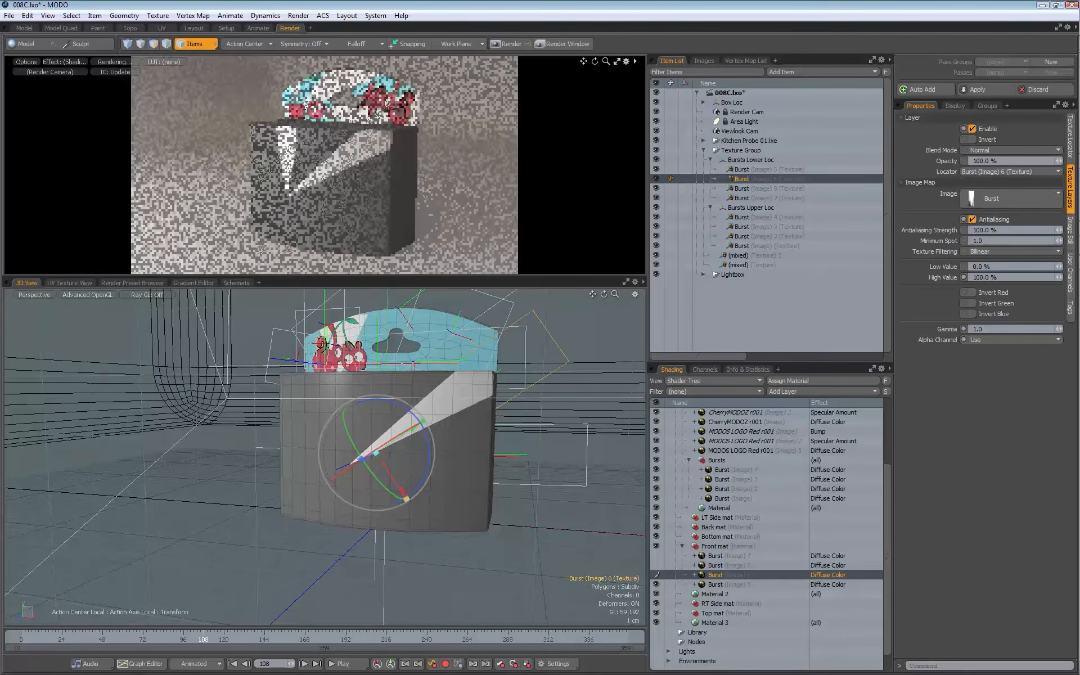
{"action": "left_click_drag", "start_coordinate": [411, 413], "coordinate": [400, 406]}
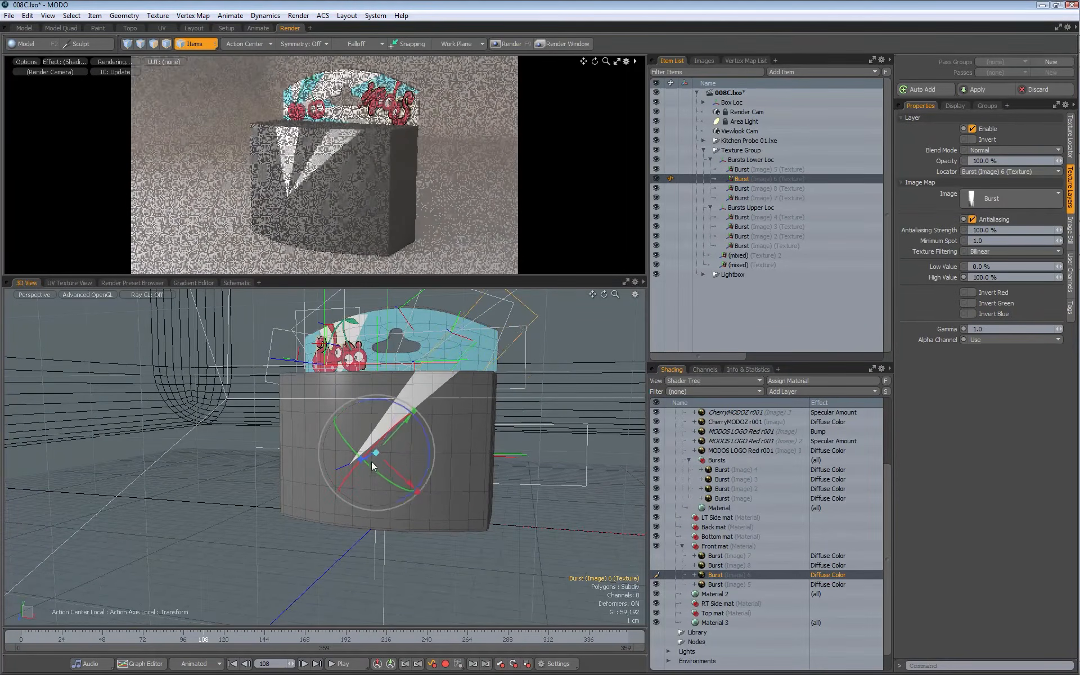
- Show Burst (Image) 8 and 7 in Front mat, rotating 8's ray slightly upward on the right and 7's toward the upper-left corner
{"action": "left_click", "coordinate": [666, 566]}
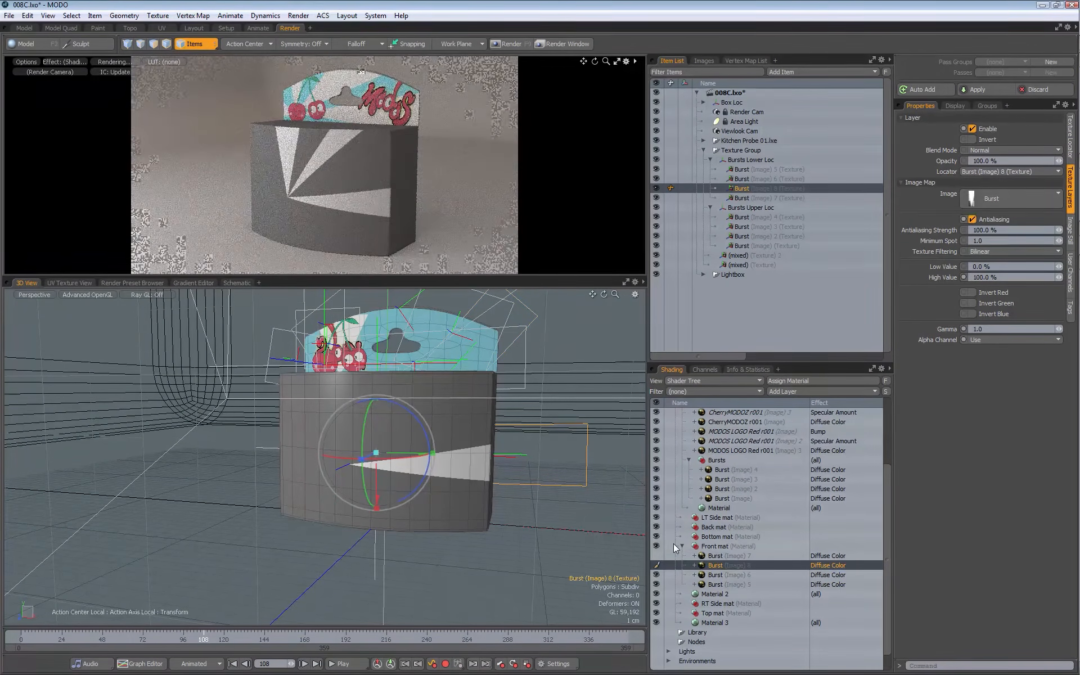
{"action": "left_click_drag", "start_coordinate": [418, 423], "coordinate": [406, 407]}
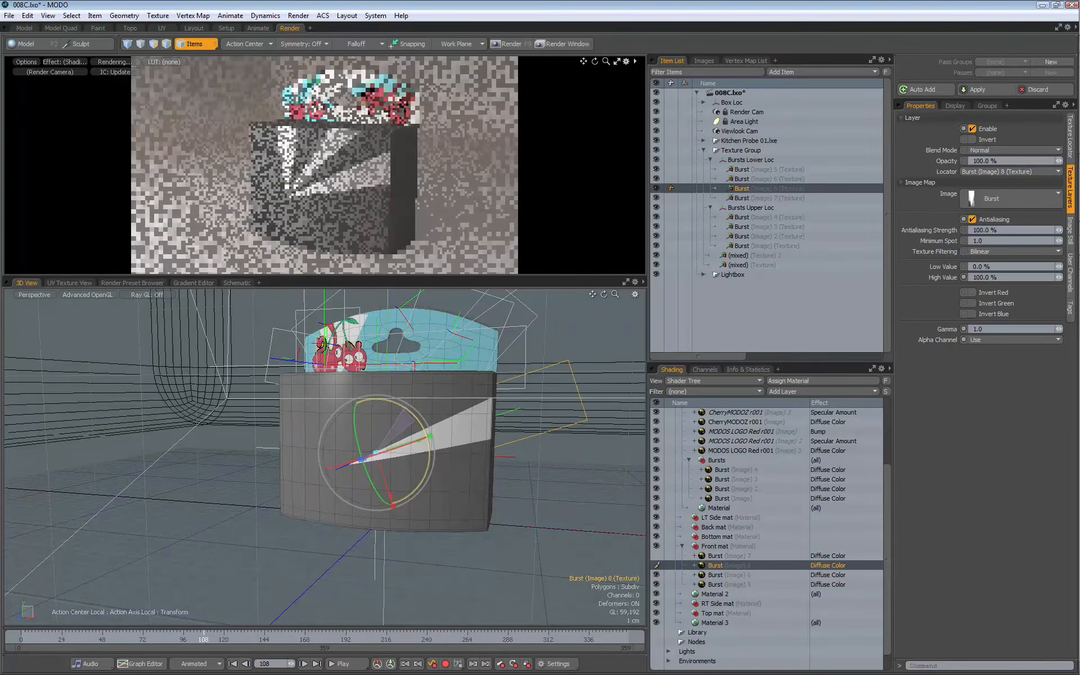
{"action": "left_click", "coordinate": [742, 197]}
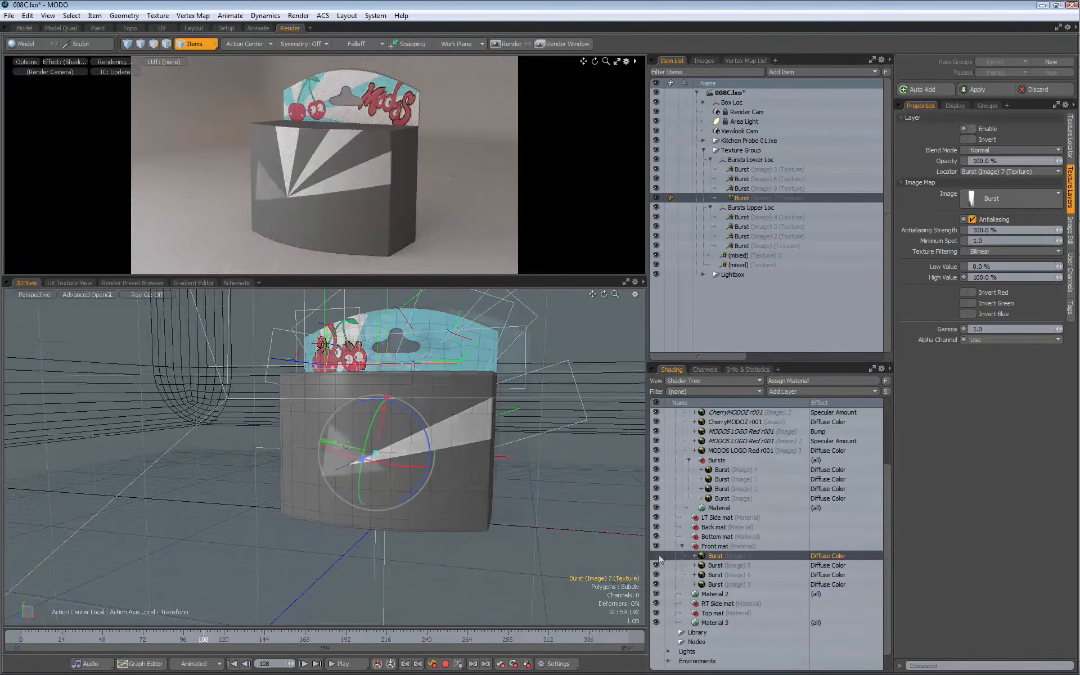
{"action": "left_click_drag", "start_coordinate": [329, 441], "coordinate": [337, 436], "text": "alt"}
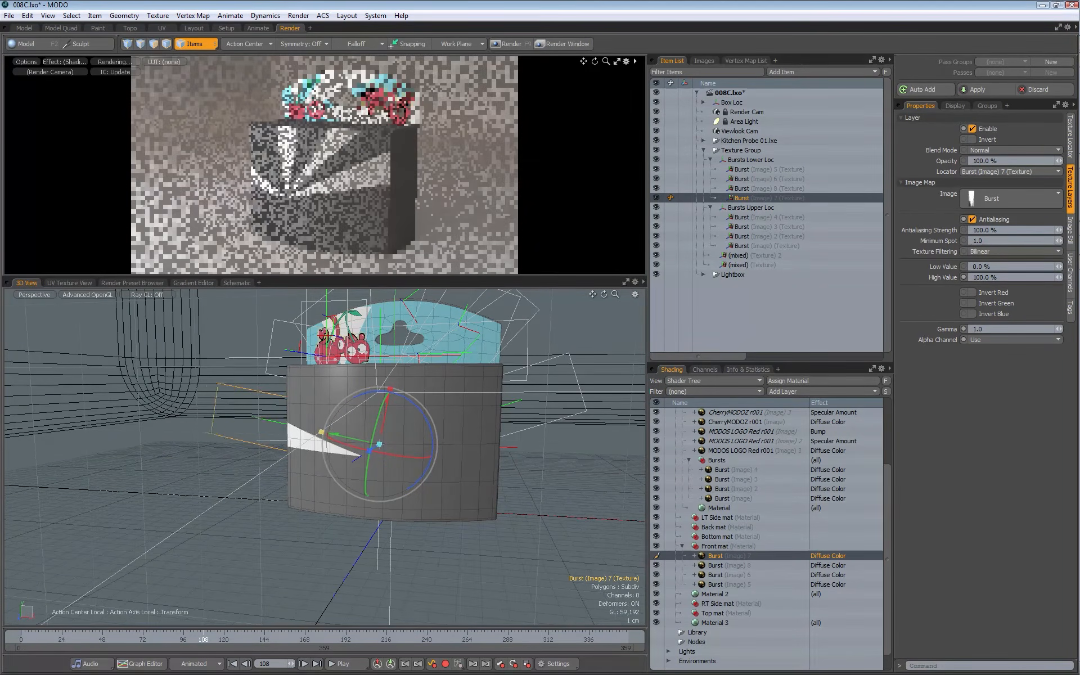
{"action": "left_click_drag", "start_coordinate": [396, 394], "coordinate": [418, 403]}
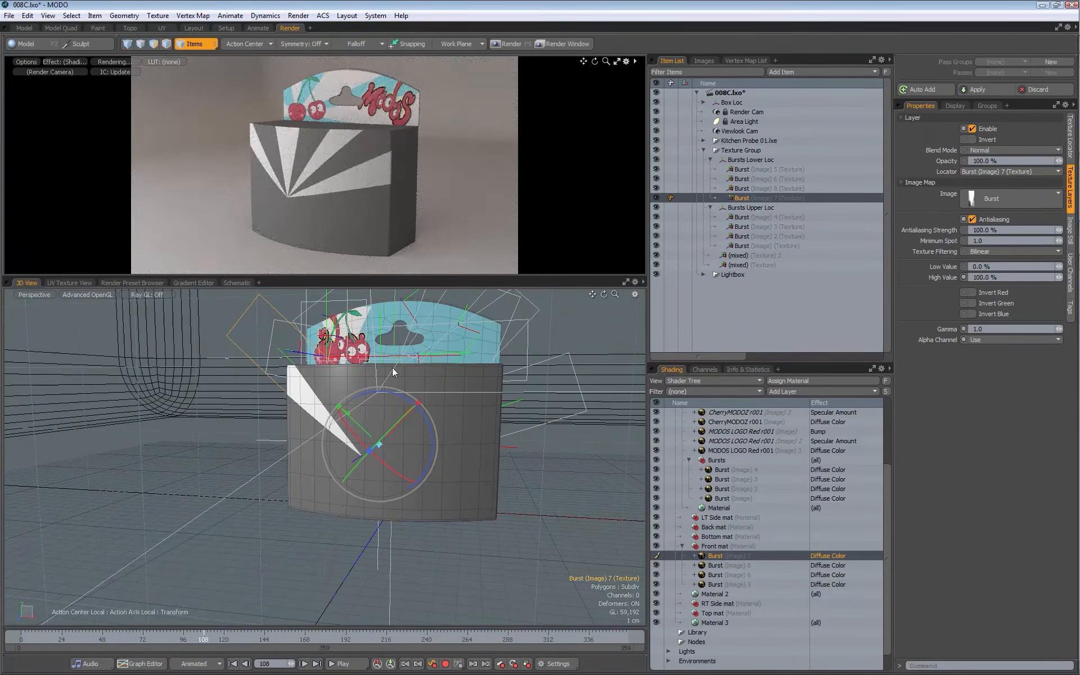
{"action": "key", "text": "space"}
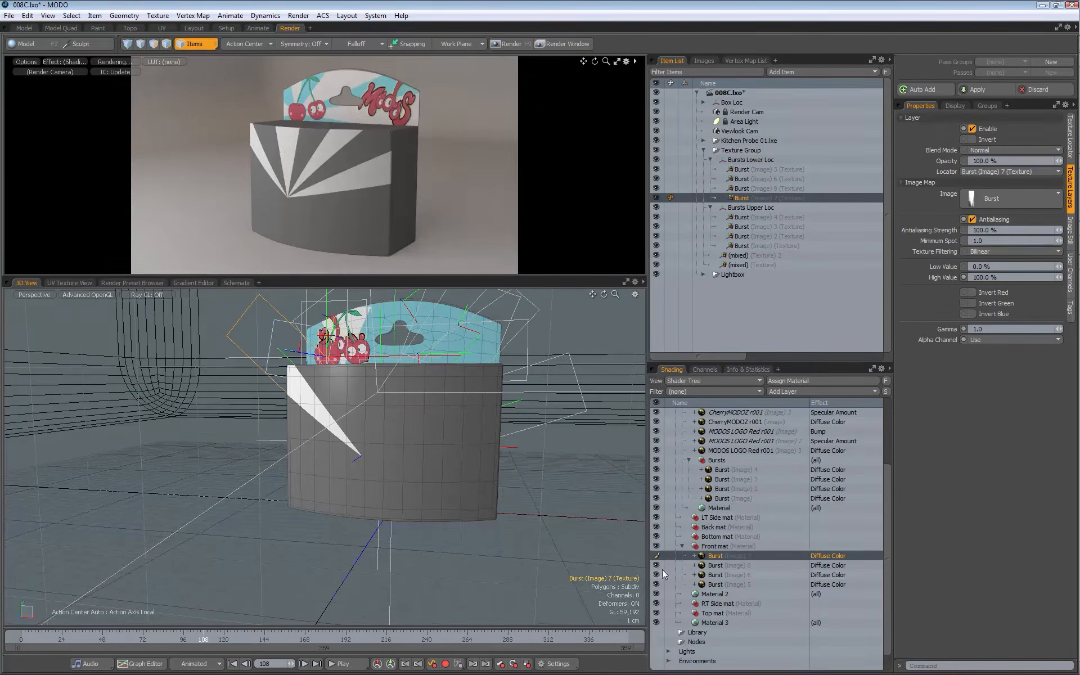
- Duplicate Burst (Image) 8, rotate the copy about its local center toward the box front's lower-right corner, and widen its ray
{"action": "left_click", "coordinate": [721, 566]}
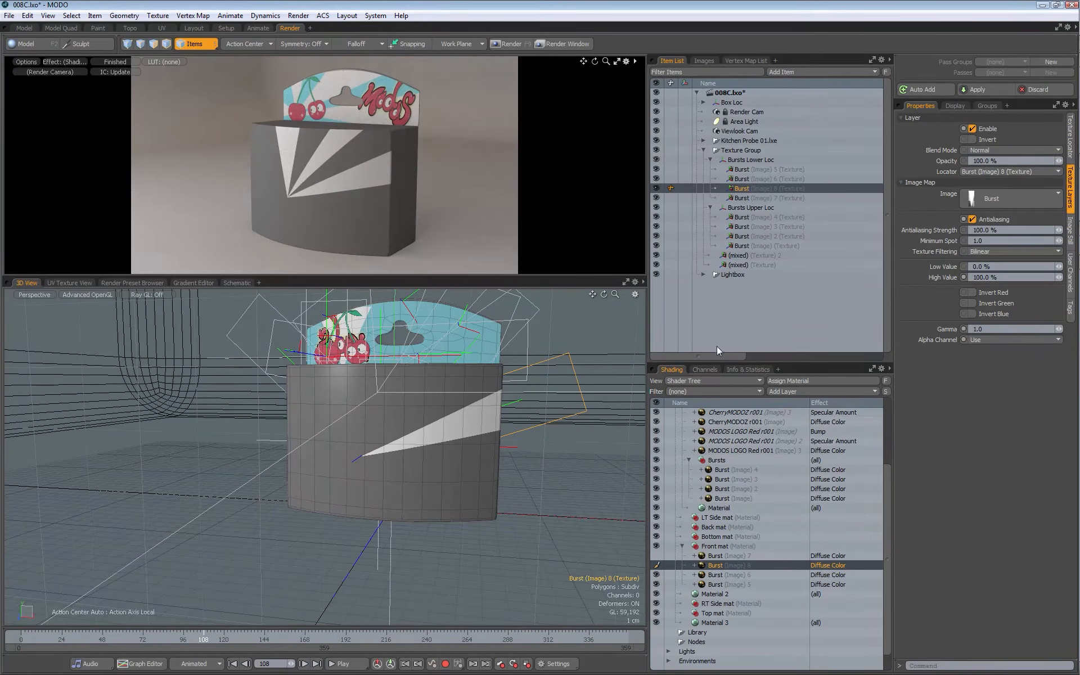
{"action": "right_click", "coordinate": [713, 565]}
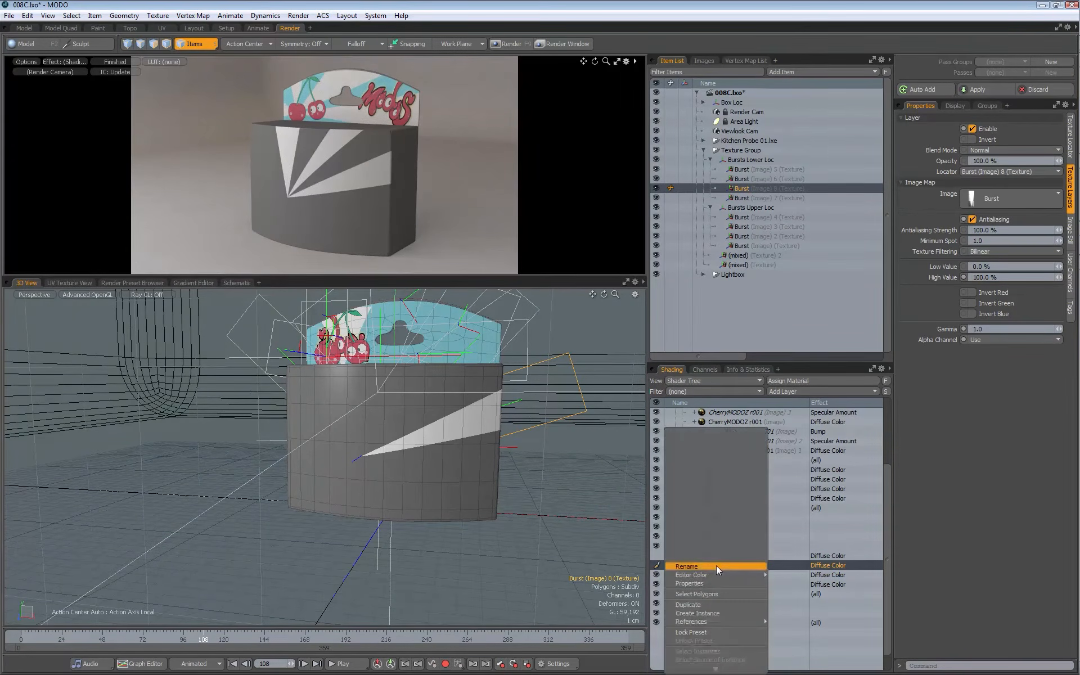
{"action": "left_click", "coordinate": [699, 605]}
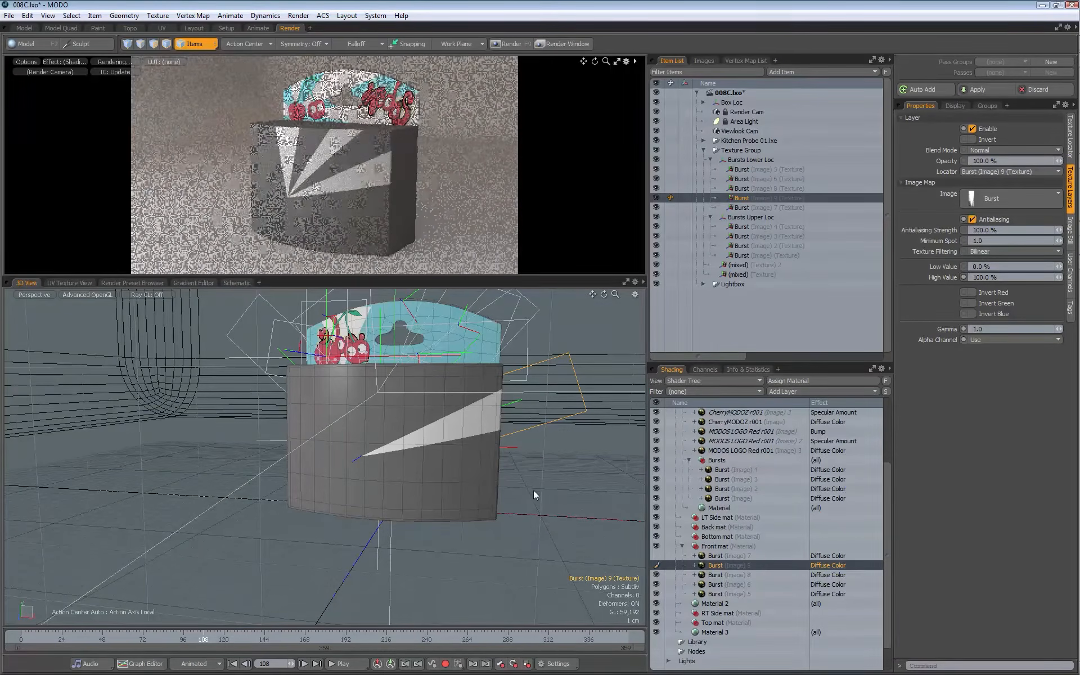
{"action": "key", "text": "y"}
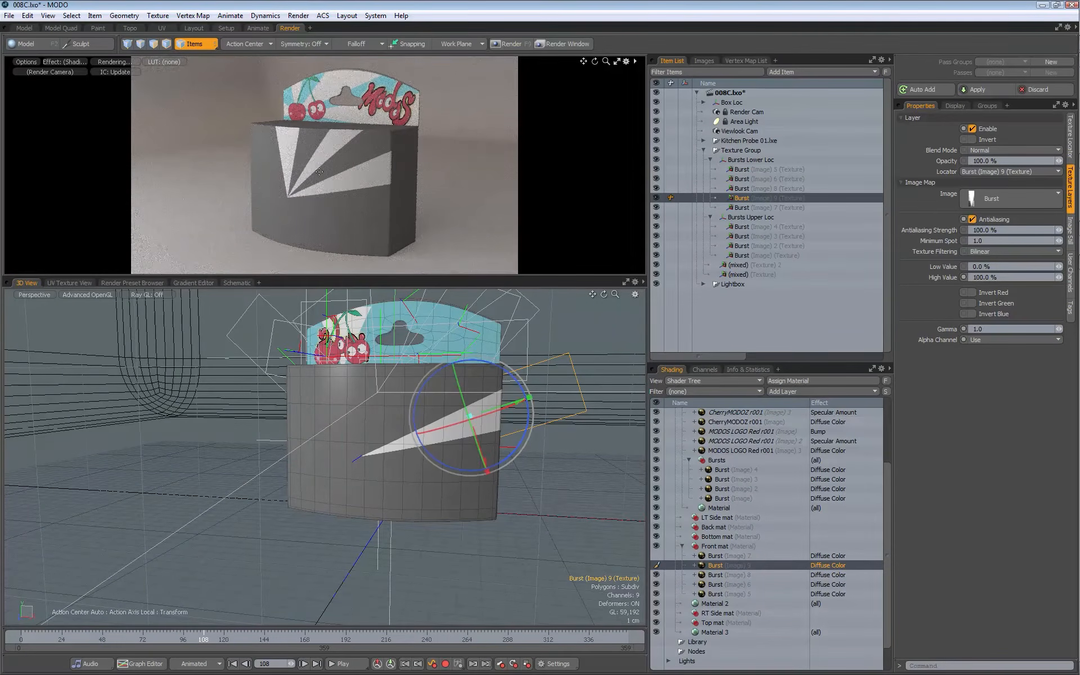
{"action": "left_click", "coordinate": [241, 46]}
{"action": "left_click", "coordinate": [237, 126]}
{"action": "left_click_drag", "start_coordinate": [406, 407], "coordinate": [428, 432]}
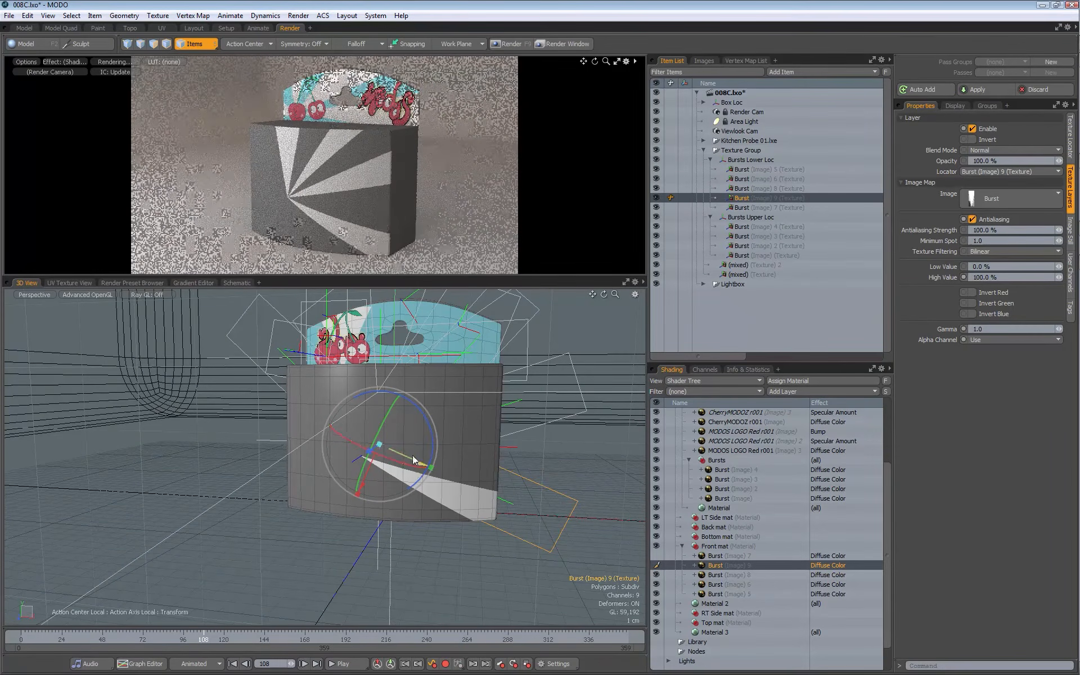
{"action": "left_click_drag", "start_coordinate": [357, 494], "coordinate": [351, 506]}
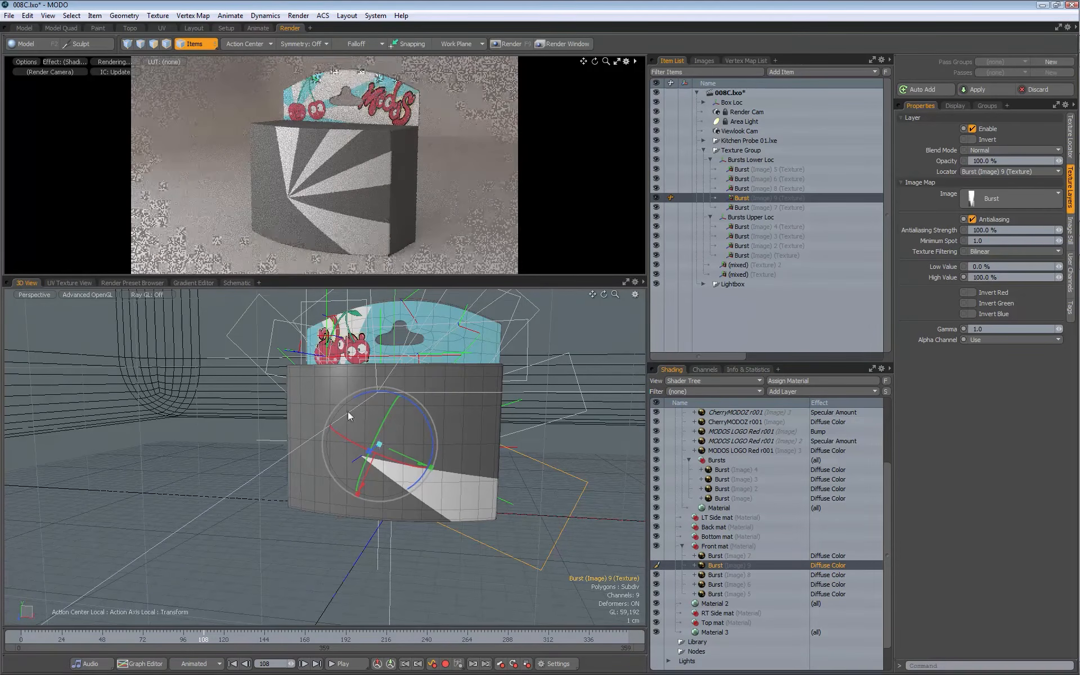
- Duplicate Burst (Image) 9 and rotate the copy so its ray points down to the front face's lower edge
{"action": "right_click", "coordinate": [716, 565]}
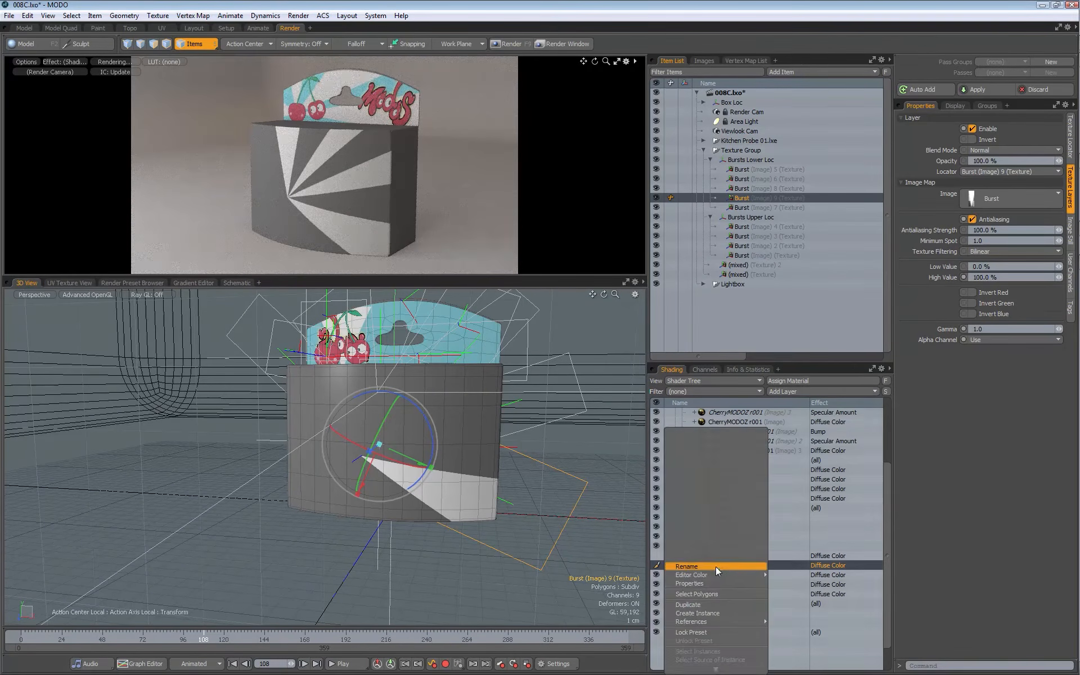
{"action": "left_click", "coordinate": [701, 605]}
{"action": "left_click_drag", "start_coordinate": [414, 406], "coordinate": [400, 448]}
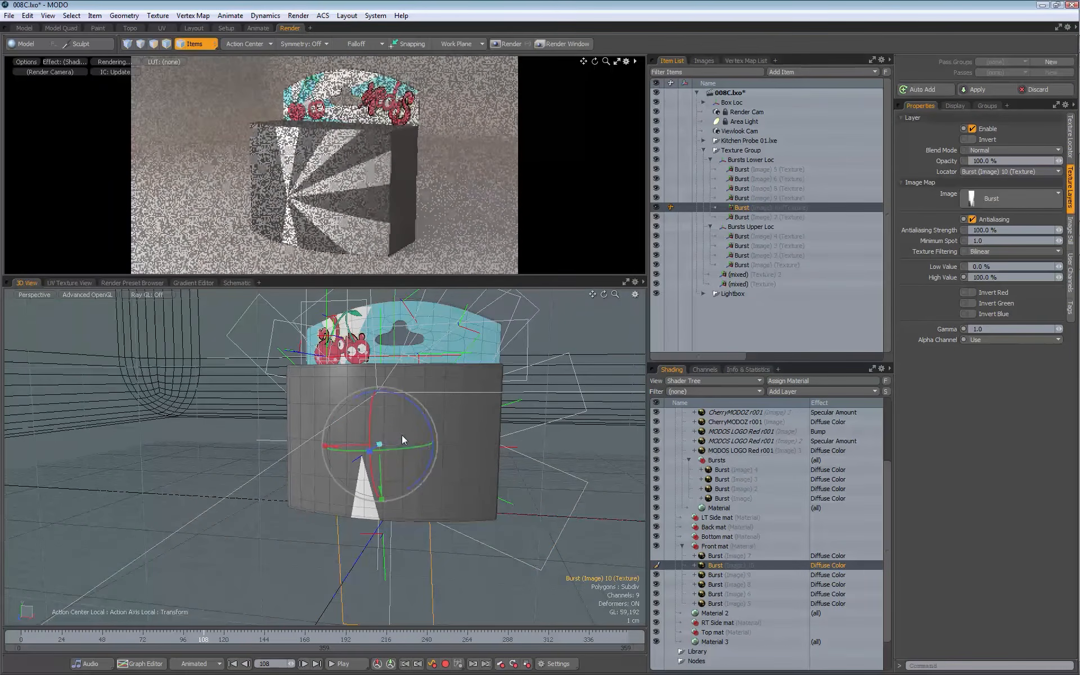
- Duplicate Burst (Image) 10 and rotate the copy's ray toward the lower-left corner of the box front
{"action": "right_click", "coordinate": [723, 564]}
{"action": "left_click", "coordinate": [670, 595]}
{"action": "left_click_drag", "start_coordinate": [393, 397], "coordinate": [360, 403]}
{"action": "left_click_drag", "start_coordinate": [431, 405], "coordinate": [462, 422]}
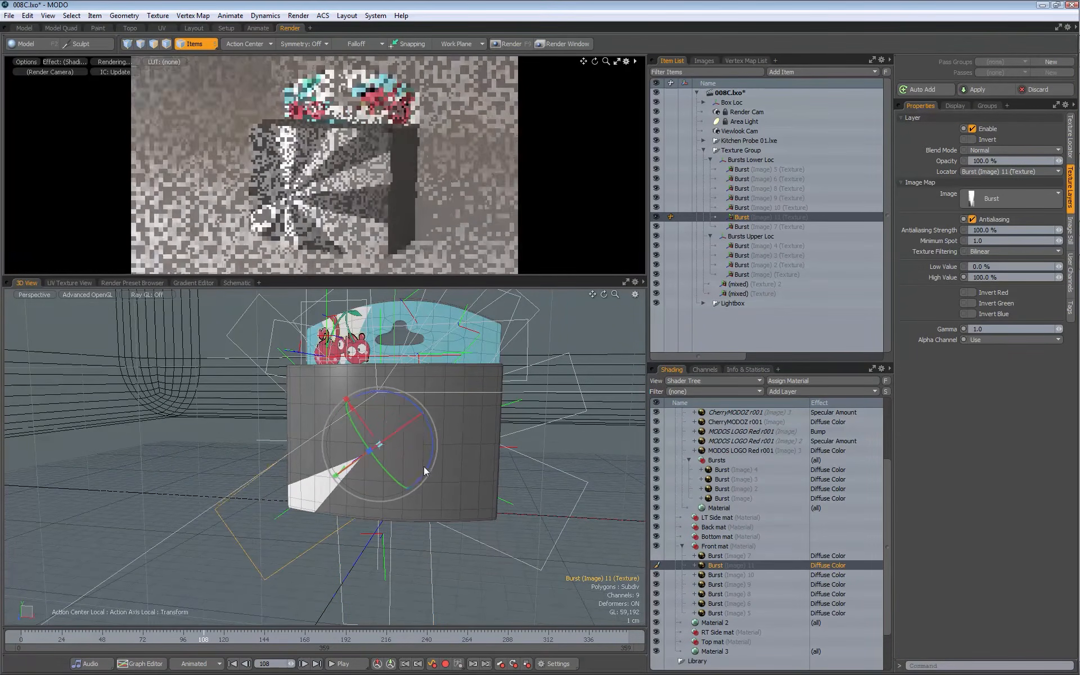
- Duplicate Burst (Image) 11, rotate the copy's ray toward the front face's left edge, and widen it
{"action": "right_click", "coordinate": [717, 567]}
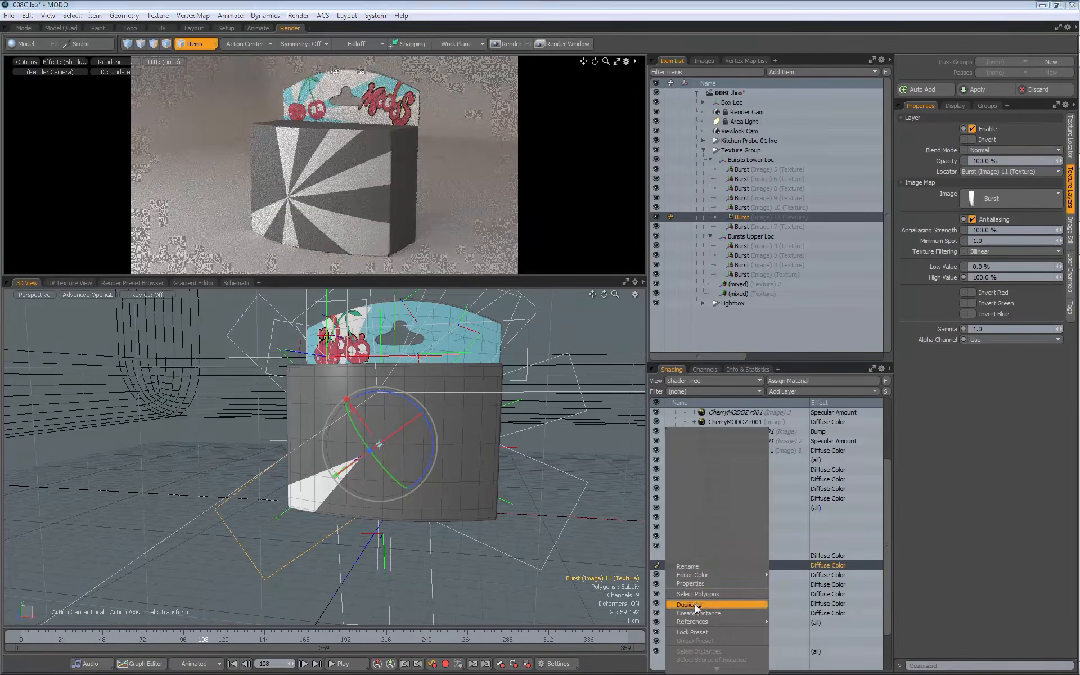
{"action": "left_click", "coordinate": [748, 602]}
{"action": "left_click_drag", "start_coordinate": [394, 398], "coordinate": [423, 432]}
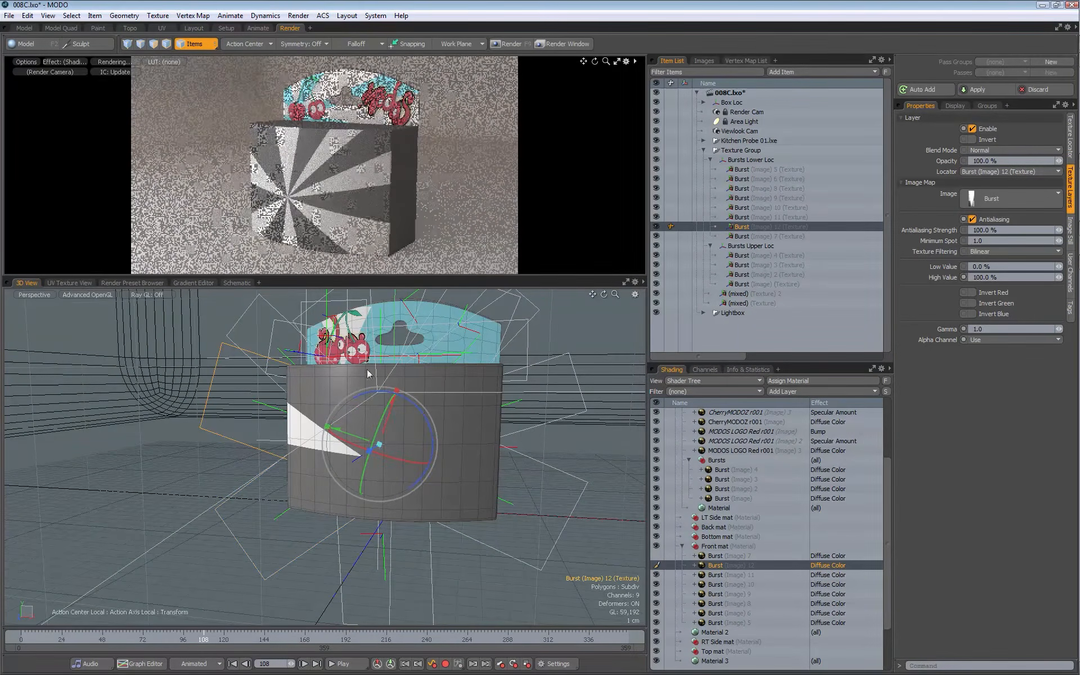
{"action": "left_click_drag", "start_coordinate": [397, 397], "coordinate": [391, 394]}
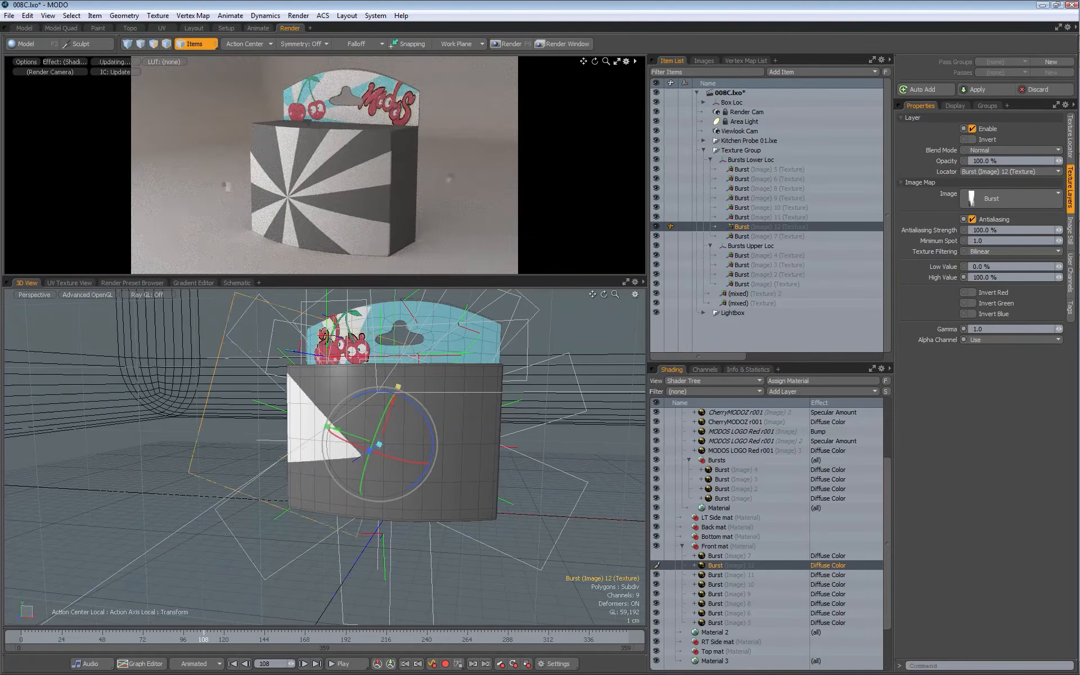
- Check Burst (Image) 7 against 12 by toggling visibility, then narrow and rotate Burst (Image) 12's ray about its local center to separate them
{"action": "left_click", "coordinate": [491, 479]}
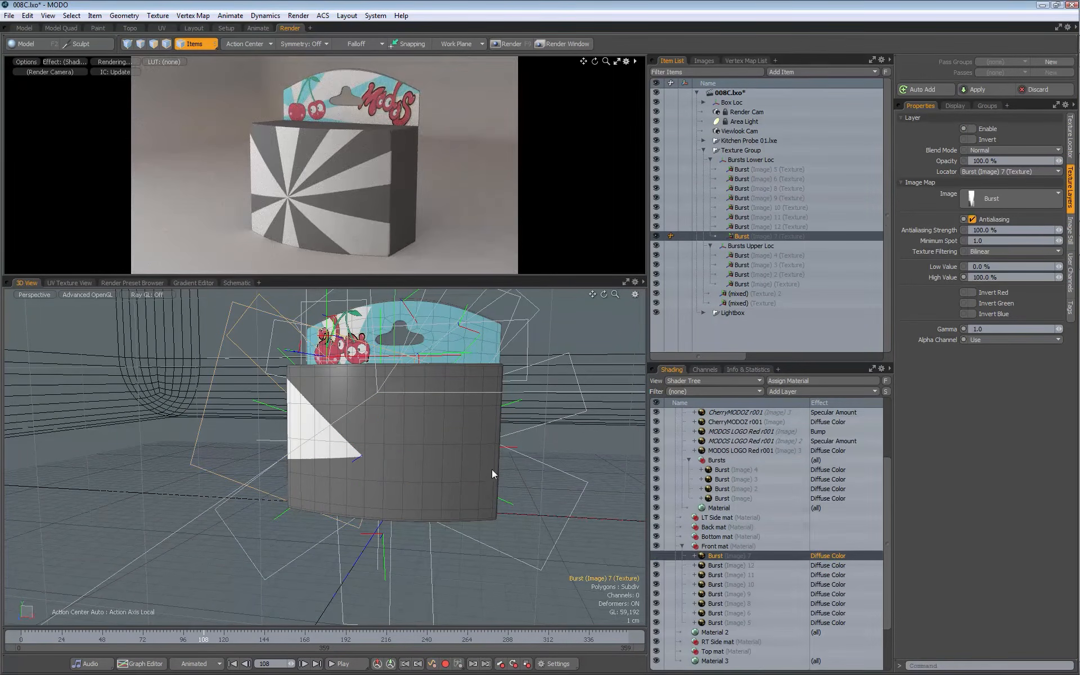
{"action": "left_click", "coordinate": [656, 564]}
{"action": "left_click", "coordinate": [658, 565]}
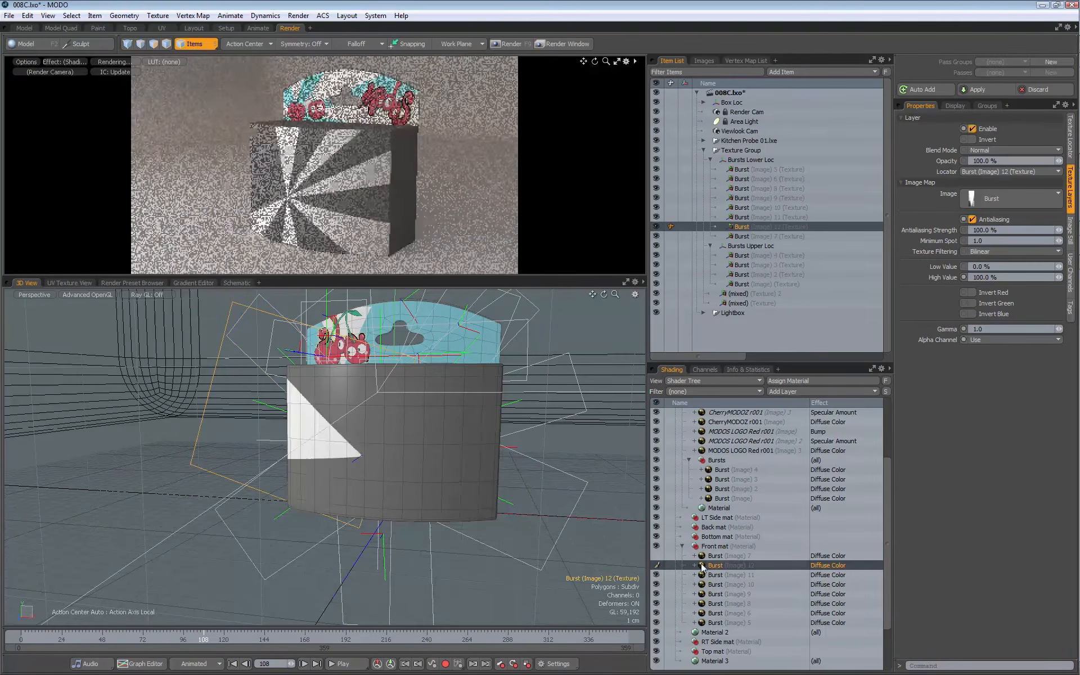
{"action": "left_click", "coordinate": [684, 559]}
{"action": "left_click", "coordinate": [656, 565]}
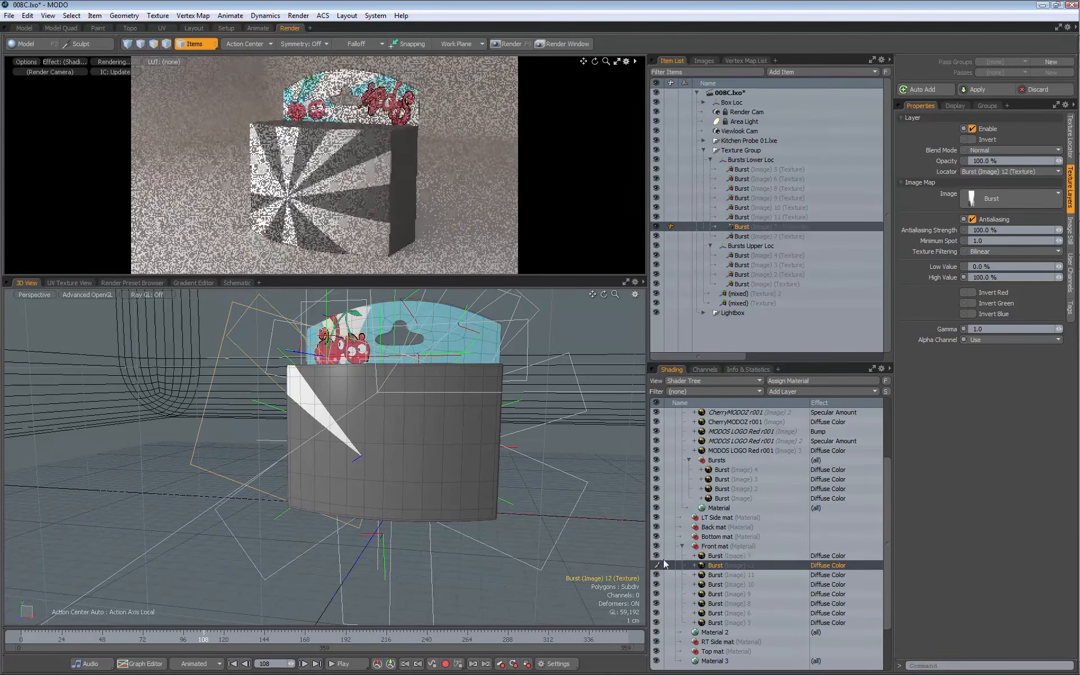
{"action": "key", "text": "y"}
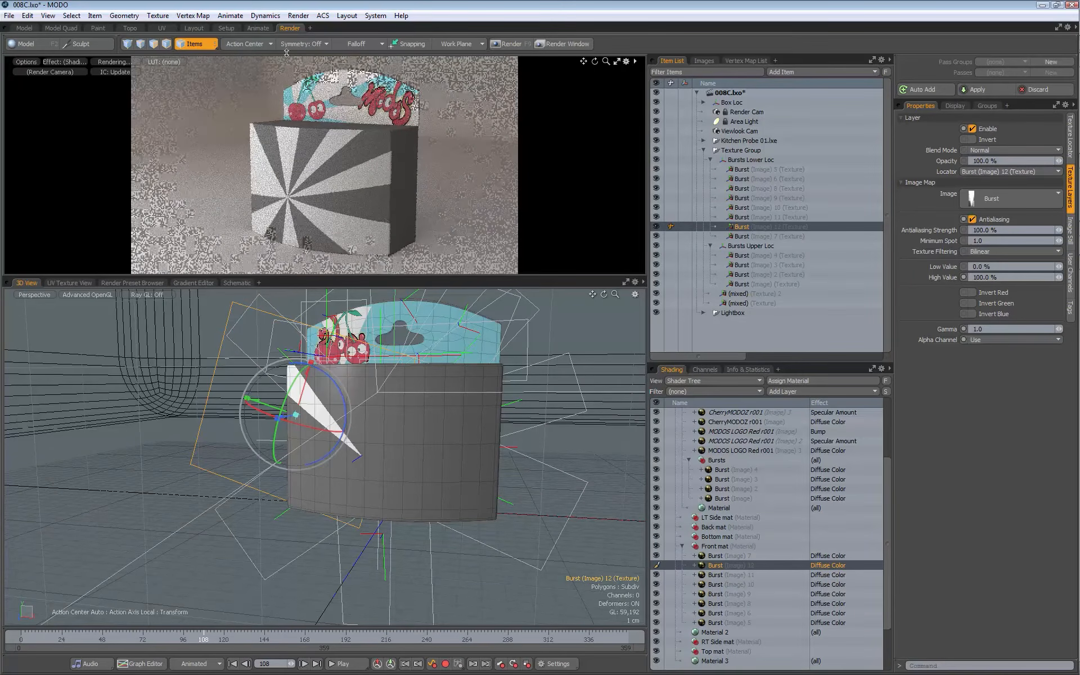
{"action": "left_click", "coordinate": [248, 45]}
{"action": "left_click", "coordinate": [225, 117]}
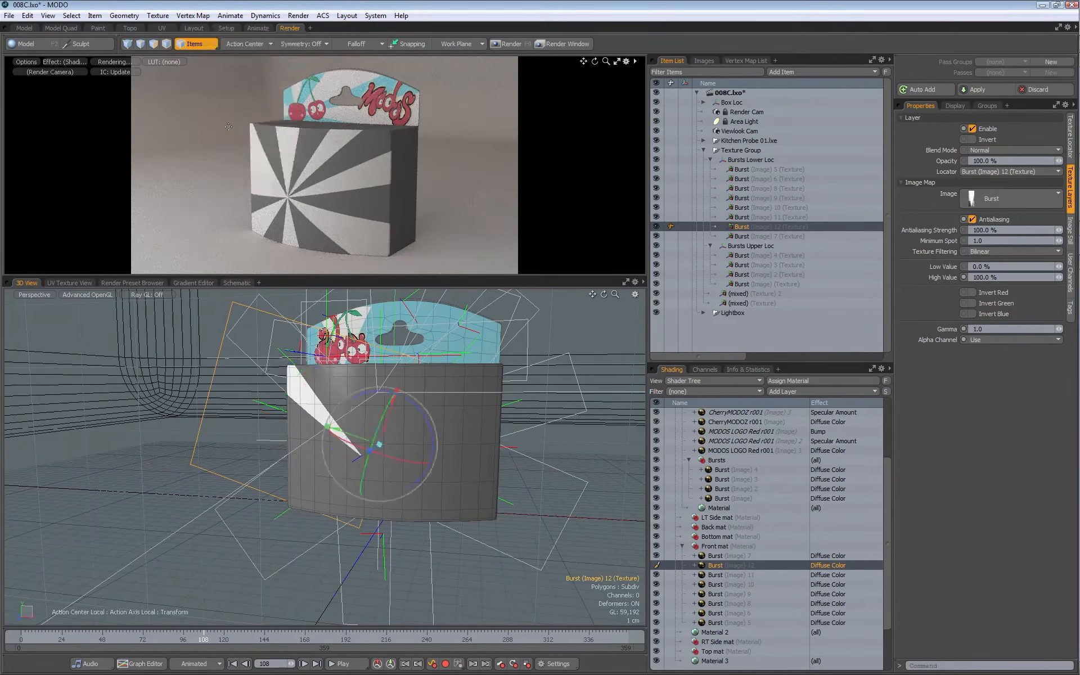
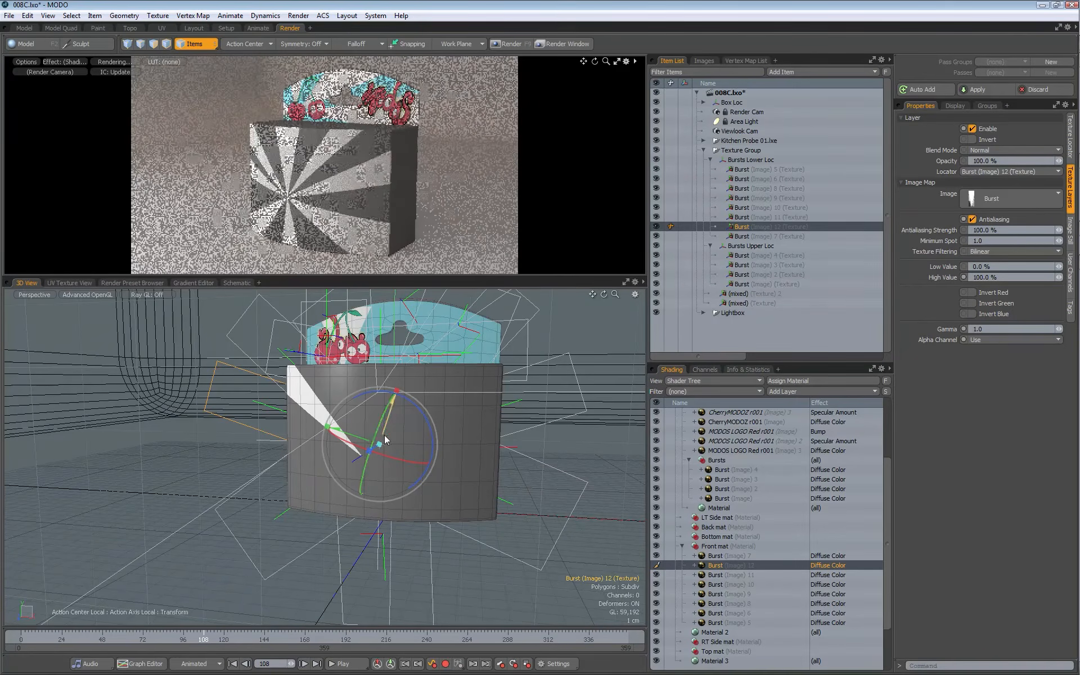
{"action": "left_click_drag", "start_coordinate": [413, 404], "coordinate": [400, 399]}
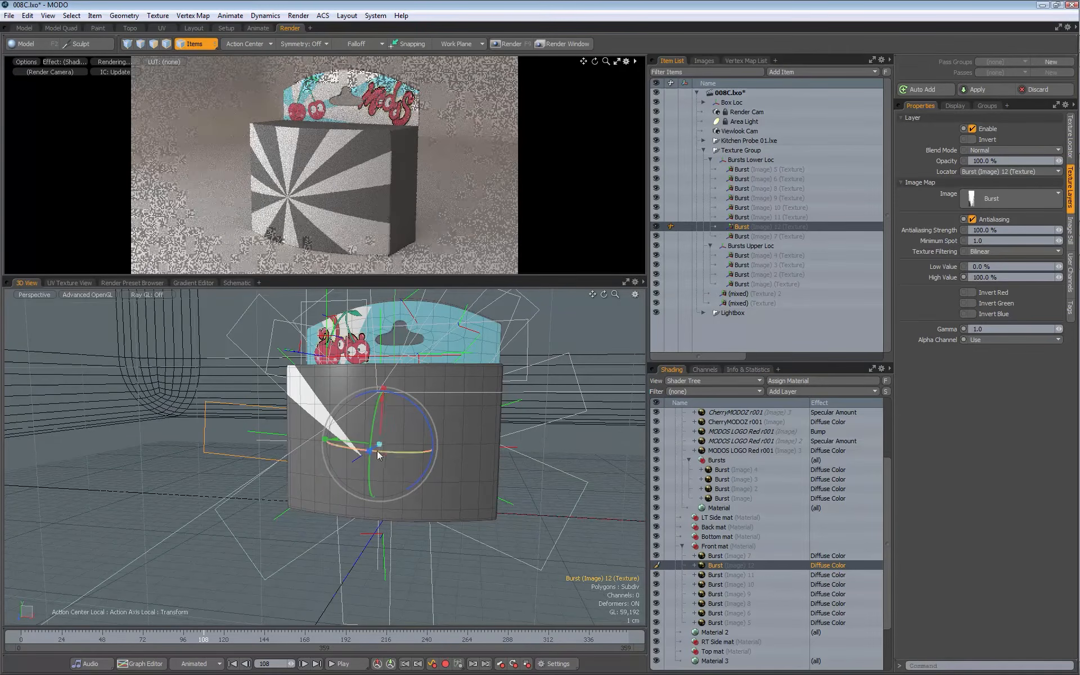
- Move Bursts Lower Loc across the box front to about 3.35 cm in X and 5.65 cm in Y
{"action": "left_click", "coordinate": [749, 159]}
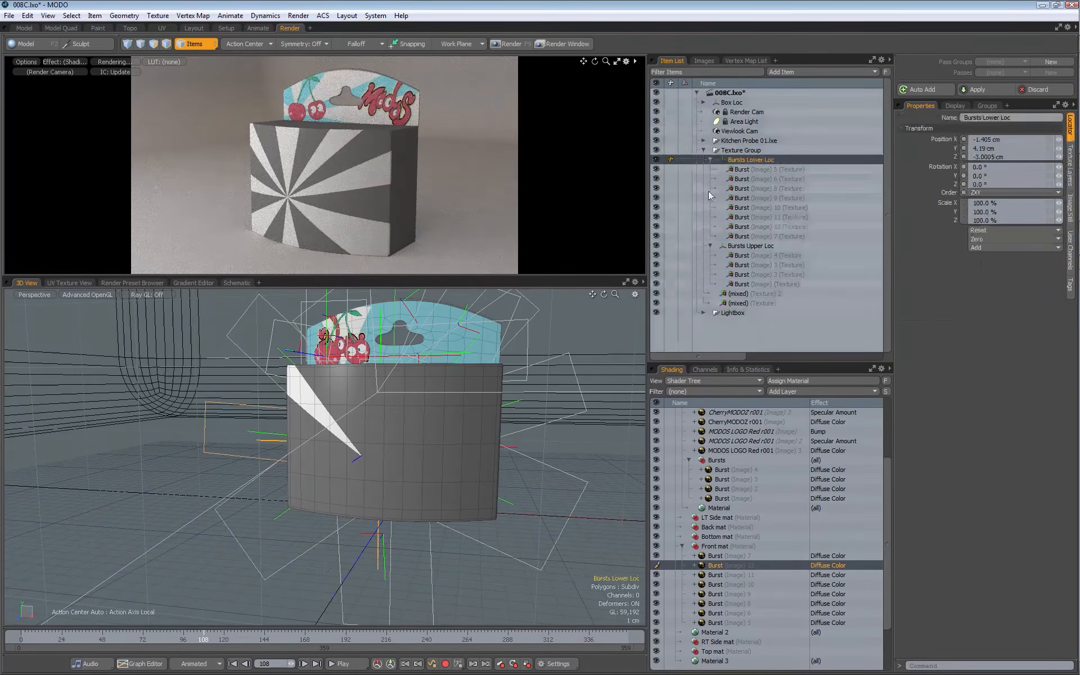
{"action": "key", "text": "w"}
{"action": "left_click_drag", "start_coordinate": [411, 426], "coordinate": [429, 389], "text": "alt"}
{"action": "left_click_drag", "start_coordinate": [377, 444], "coordinate": [405, 438]}
{"action": "left_click_drag", "start_coordinate": [451, 397], "coordinate": [484, 382]}
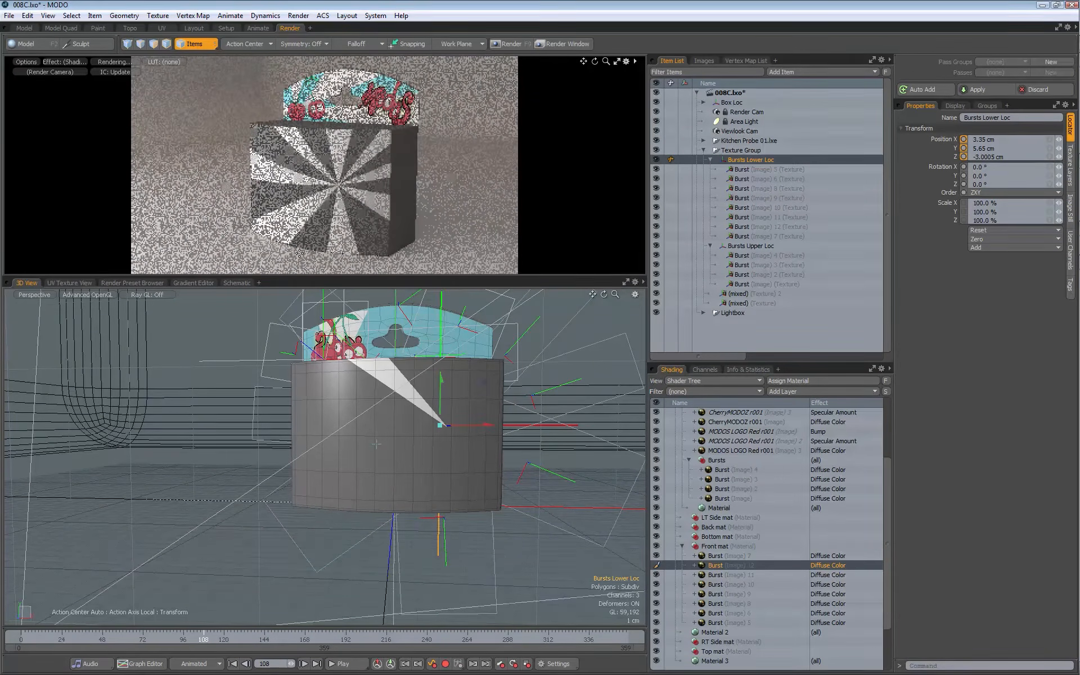
{"action": "key", "text": "space"}
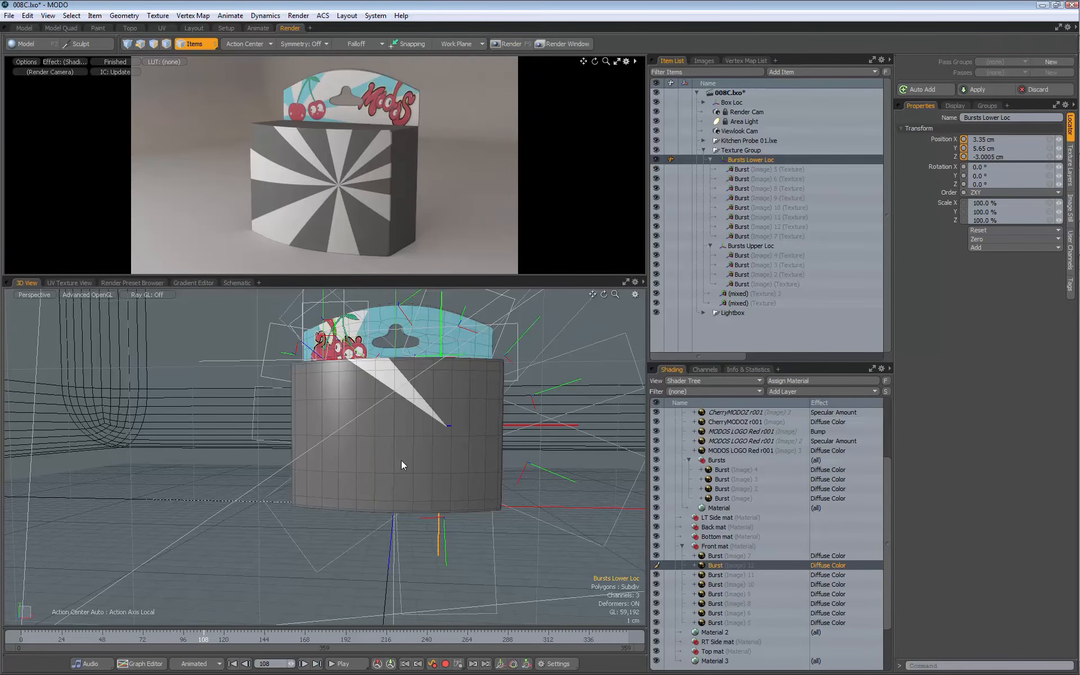
- Select all the polygons of the box's curved lower front face
{"action": "middle_click_drag", "start_coordinate": [400, 461], "coordinate": [531, 458]}
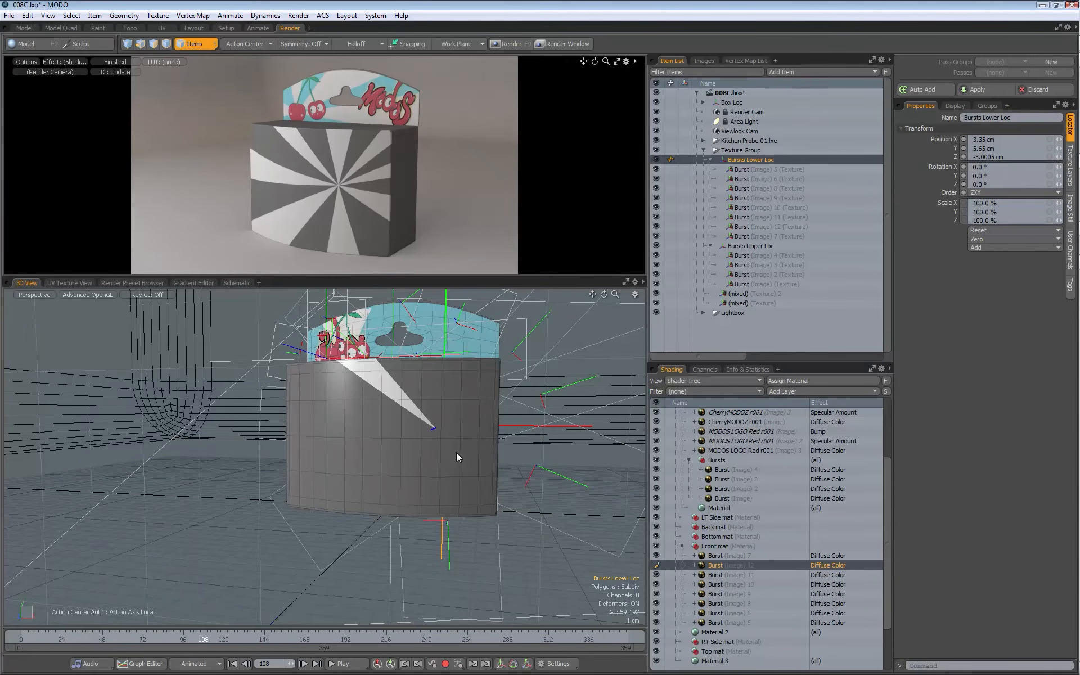
{"action": "key", "text": "3"}
{"action": "key", "text": "1"}
{"action": "key", "text": "2"}
{"action": "key", "text": "3"}
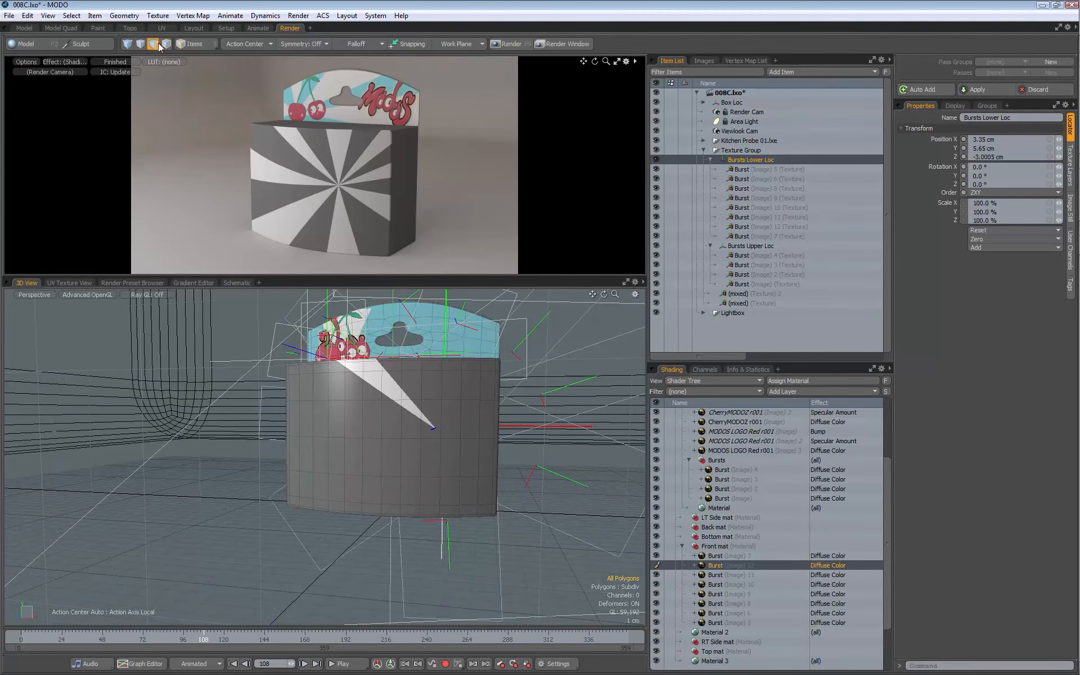
{"action": "mouse_move", "coordinate": [466, 420]}
{"action": "left_mouse_down"}
{"action": "mouse_move", "coordinate": [447, 492]}
{"action": "mouse_move", "coordinate": [335, 490]}
{"action": "mouse_move", "coordinate": [306, 459]}
{"action": "mouse_move", "coordinate": [306, 382]}
{"action": "mouse_move", "coordinate": [473, 394]}
{"action": "left_mouse_up"}
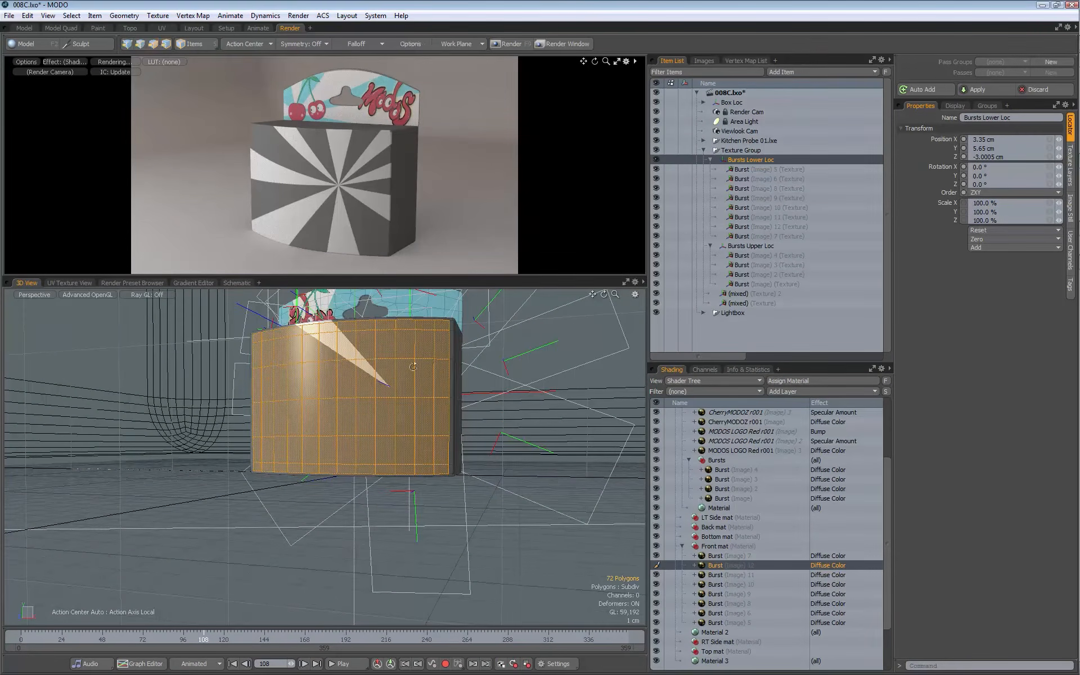
{"action": "left_click_drag", "start_coordinate": [413, 367], "coordinate": [370, 410], "text": "alt"}
- Save the selected front-face polygons as a selection set named BottomFront mat
{"action": "left_click", "coordinate": [74, 18]}
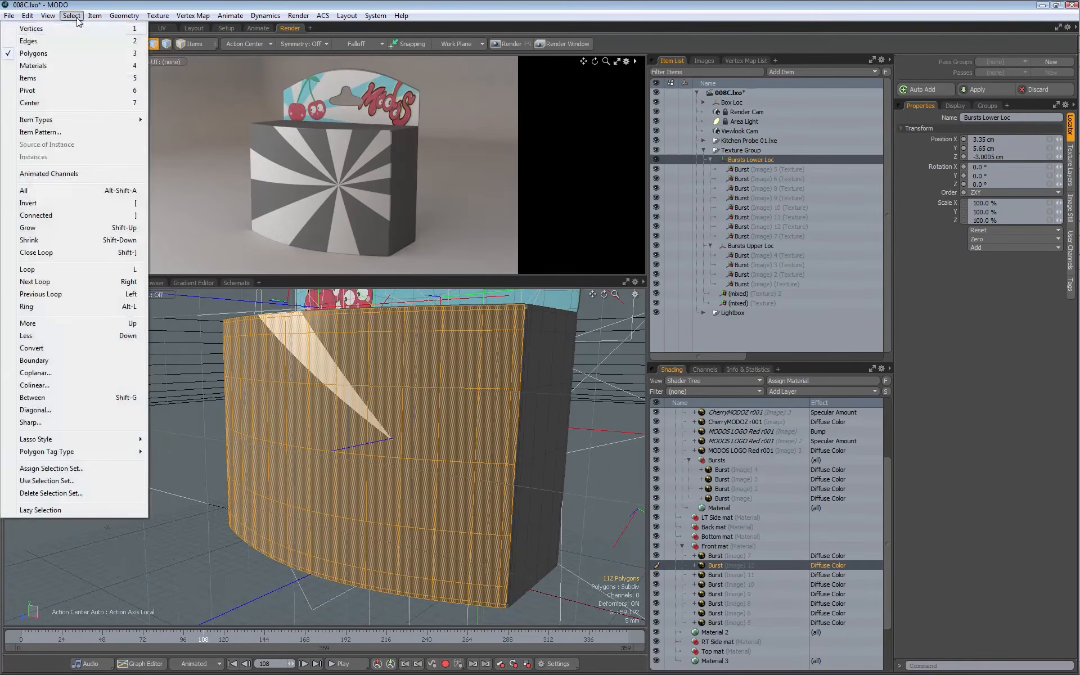
{"action": "left_click", "coordinate": [122, 471]}
{"action": "left_click_drag", "start_coordinate": [835, 337], "coordinate": [537, 315]}
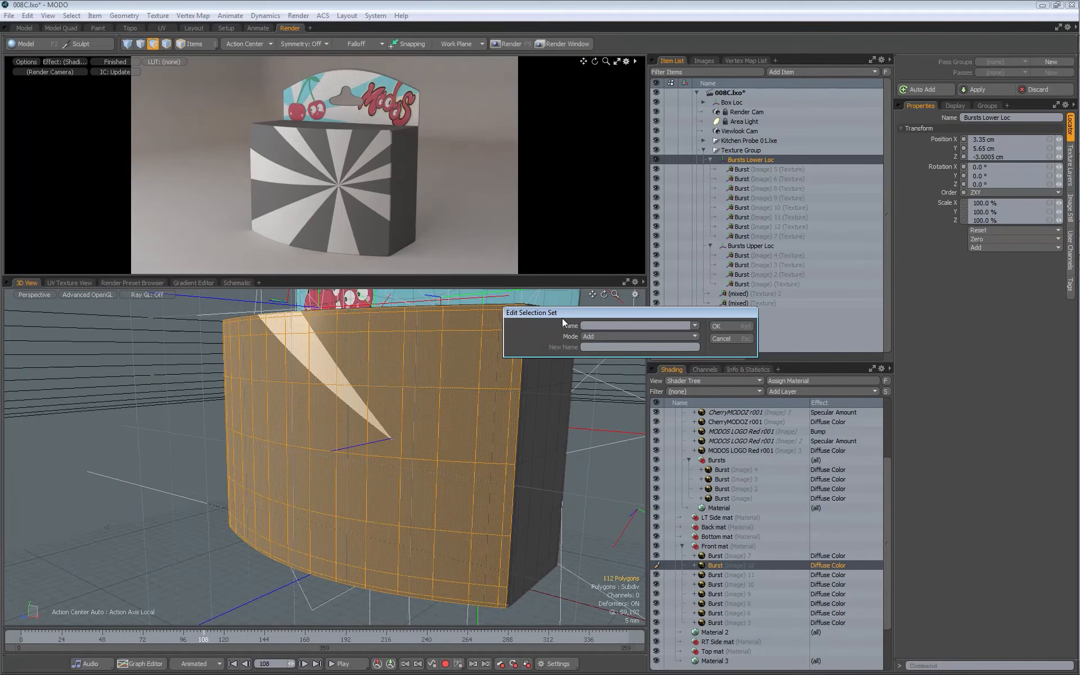
{"action": "type", "text": "BottomF"}
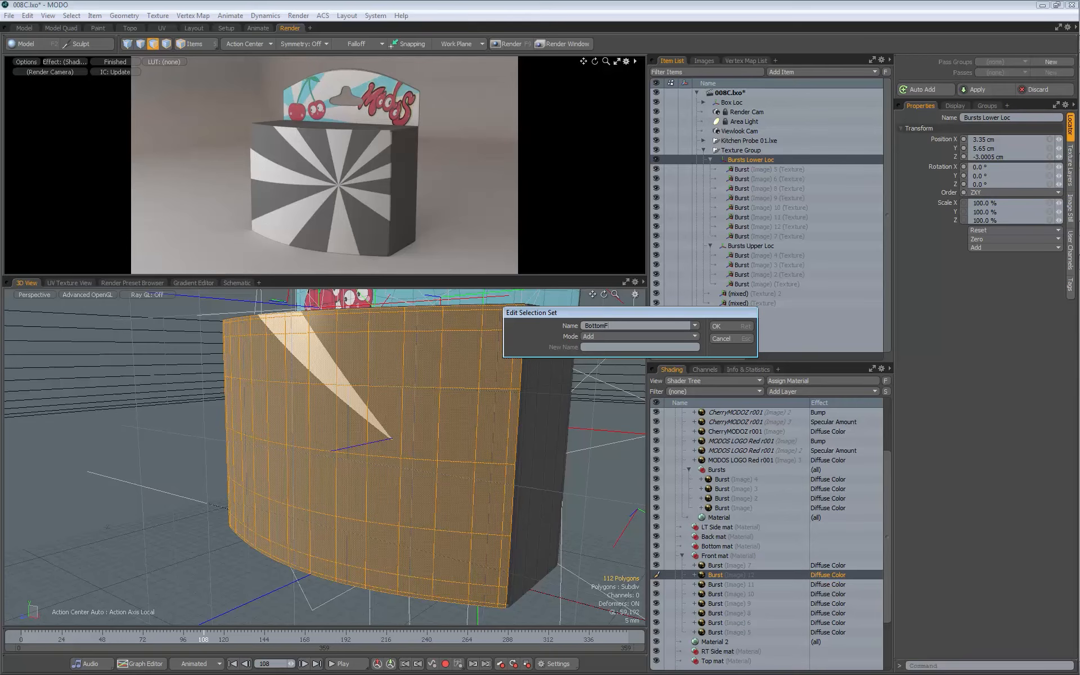
{"action": "type", "text": "ront mat"}
{"action": "key", "text": "Return"}
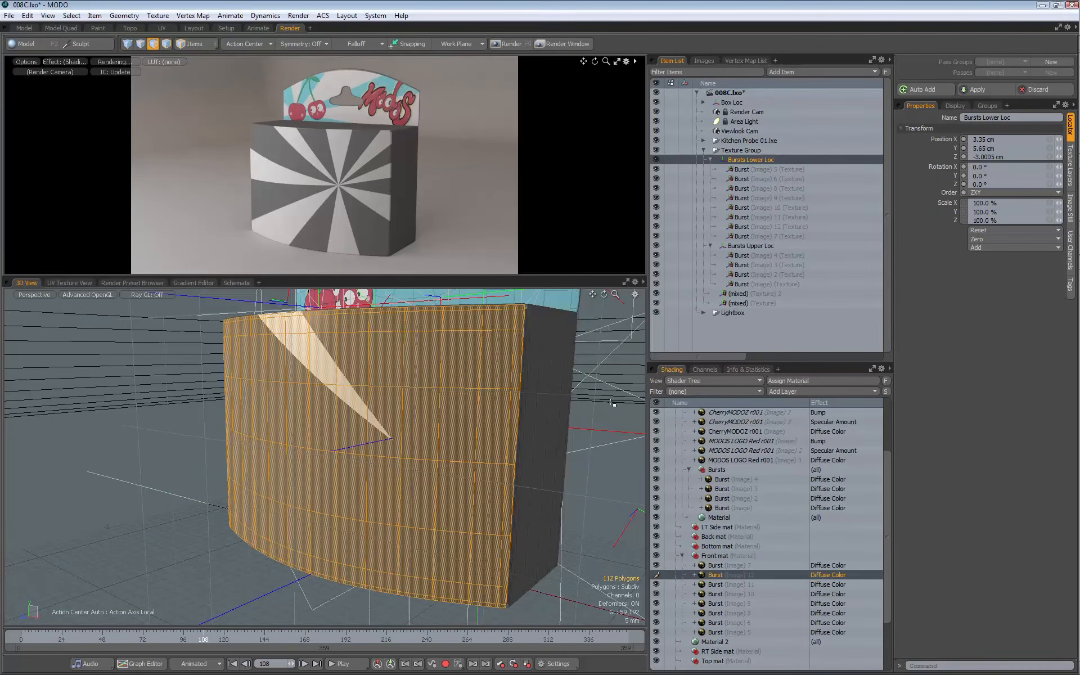
- Add a group inside the Front mat material group and move Burst (Image) 5 through 12 into it
{"action": "left_click_drag", "start_coordinate": [888, 523], "coordinate": [886, 560]}
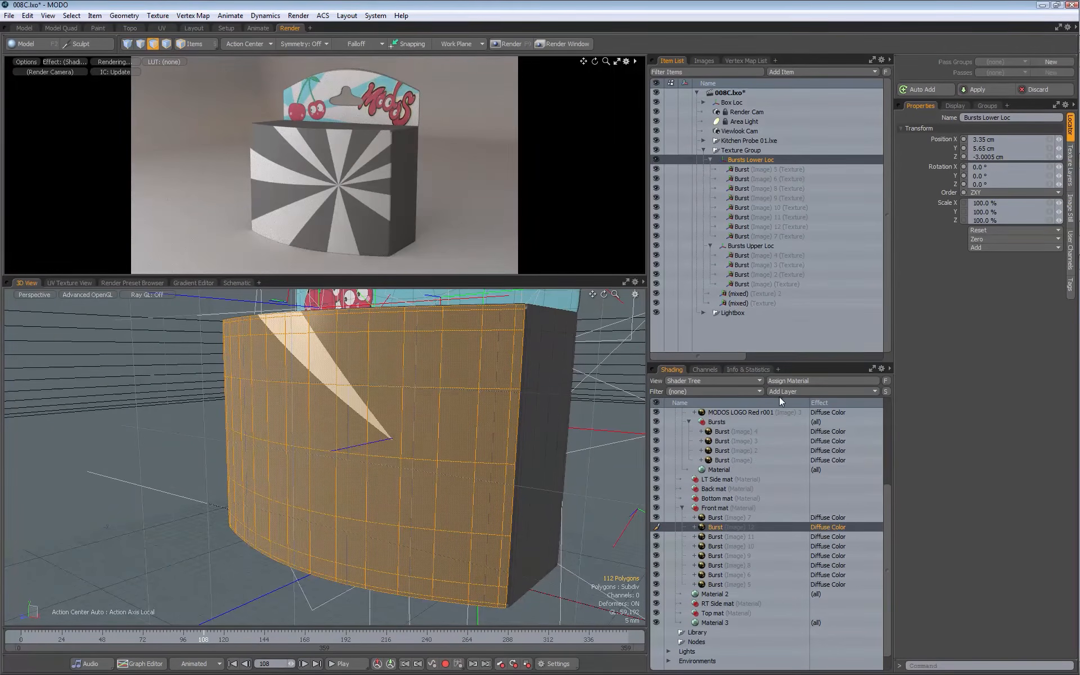
{"action": "left_click", "coordinate": [726, 508]}
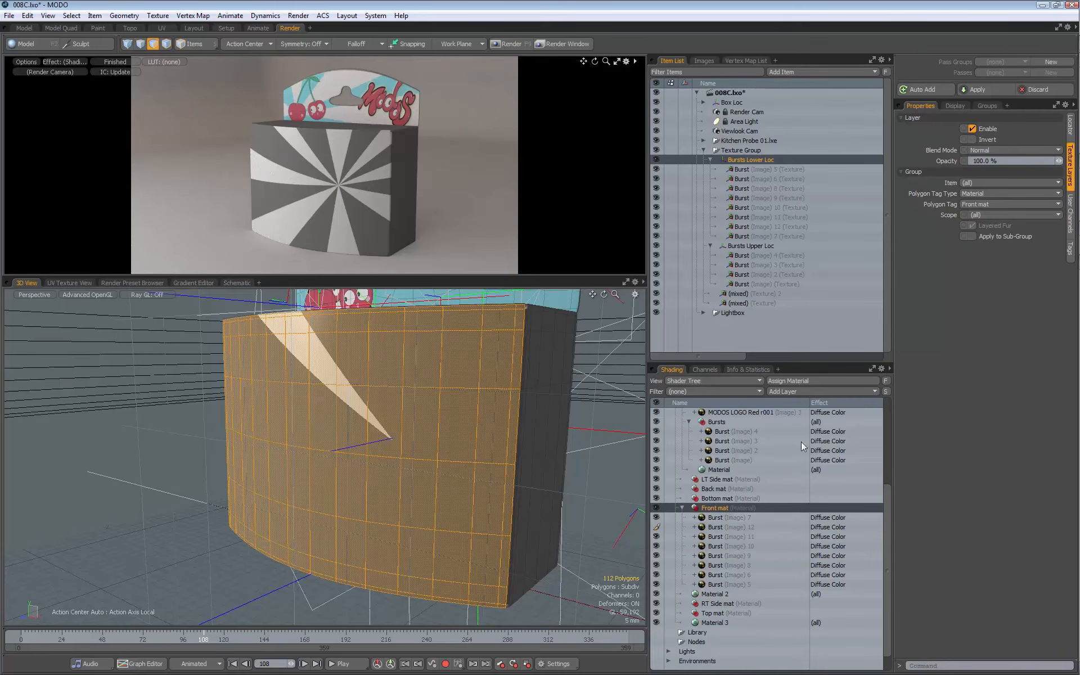
{"action": "left_click", "coordinate": [805, 390]}
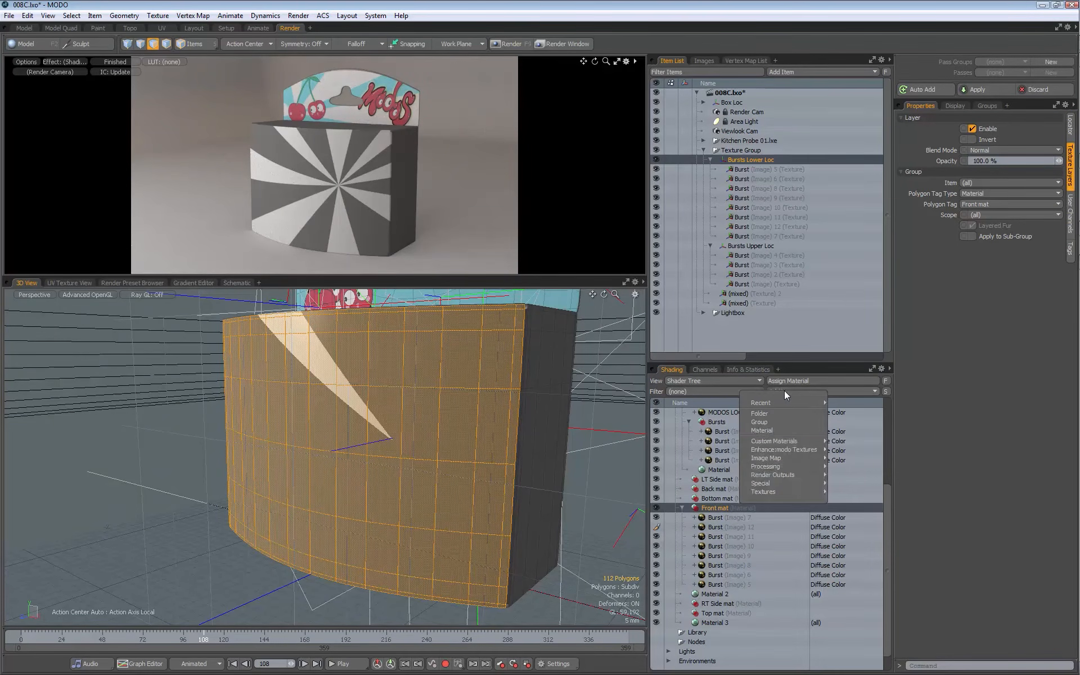
{"action": "left_click", "coordinate": [765, 424]}
{"action": "left_click", "coordinate": [717, 528]}
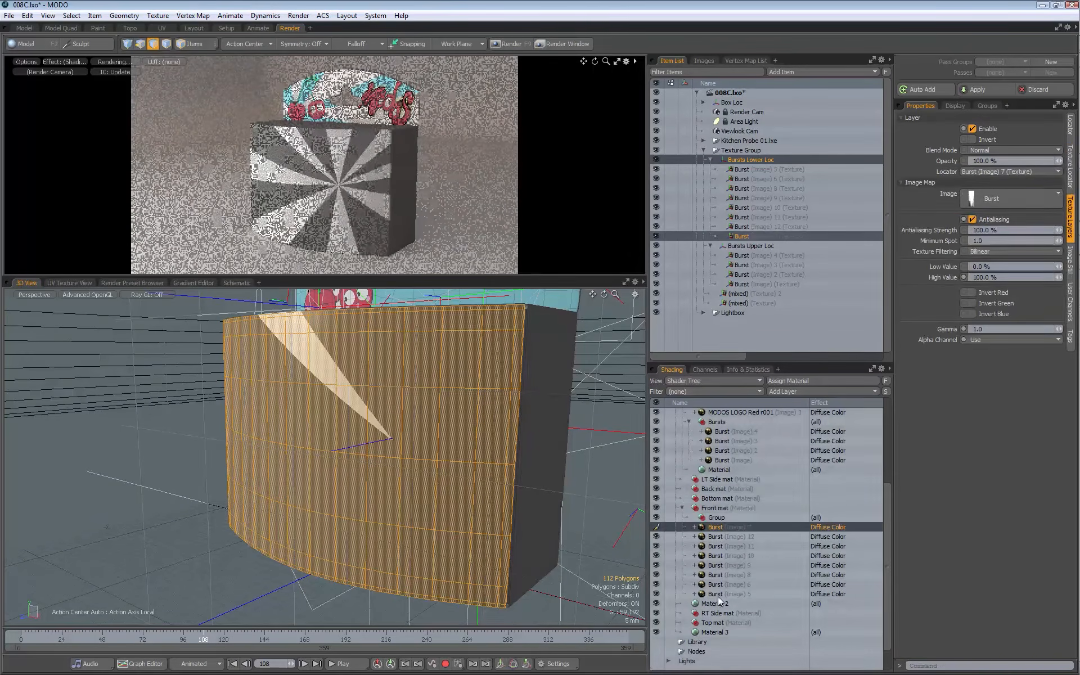
{"action": "left_click", "coordinate": [716, 593], "text": "shift"}
{"action": "left_click_drag", "start_coordinate": [716, 594], "coordinate": [723, 519]}
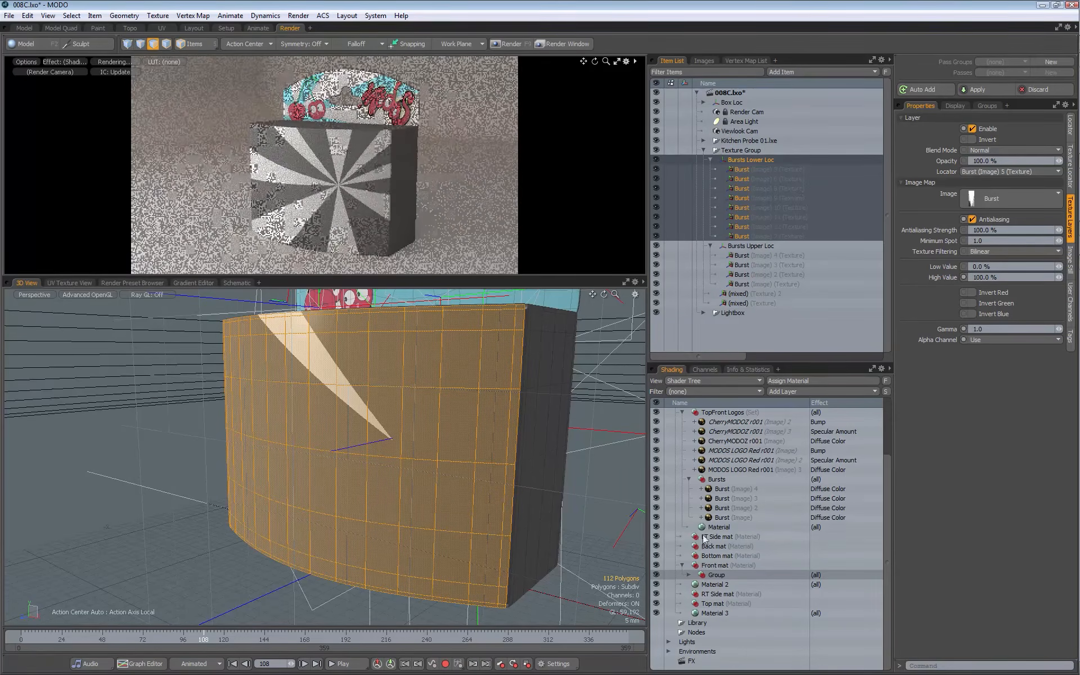
- Rename the new Front mat group Bursts Lower and the Bursts group under TopFront Logos Bursts Upper
{"action": "double_click", "coordinate": [716, 574]}
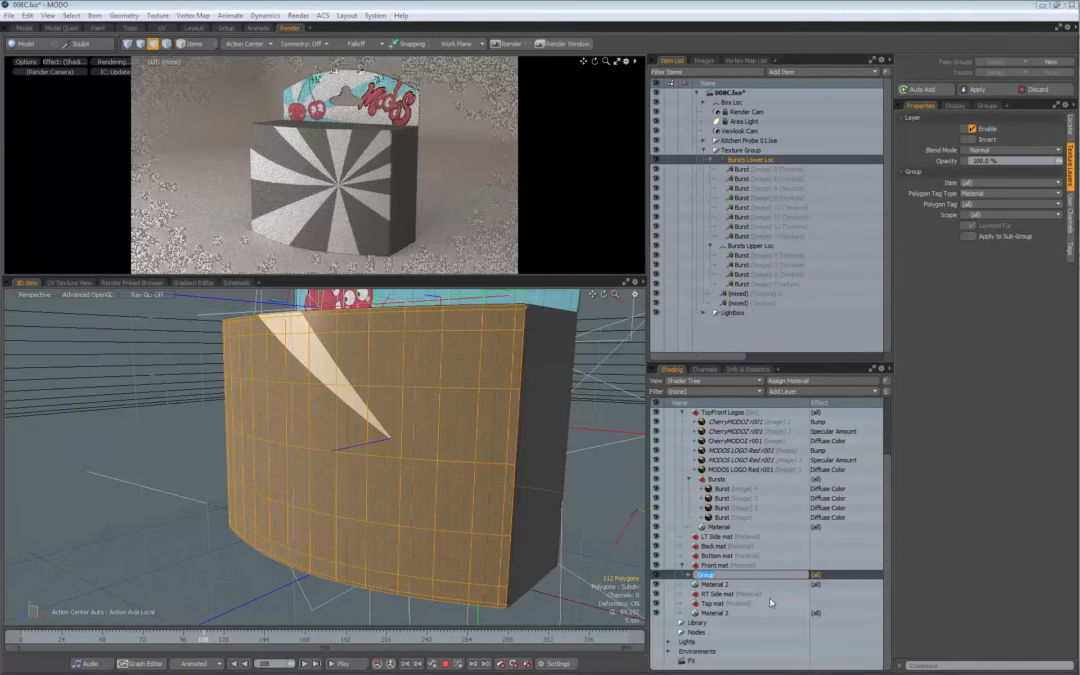
{"action": "type", "text": "L"}
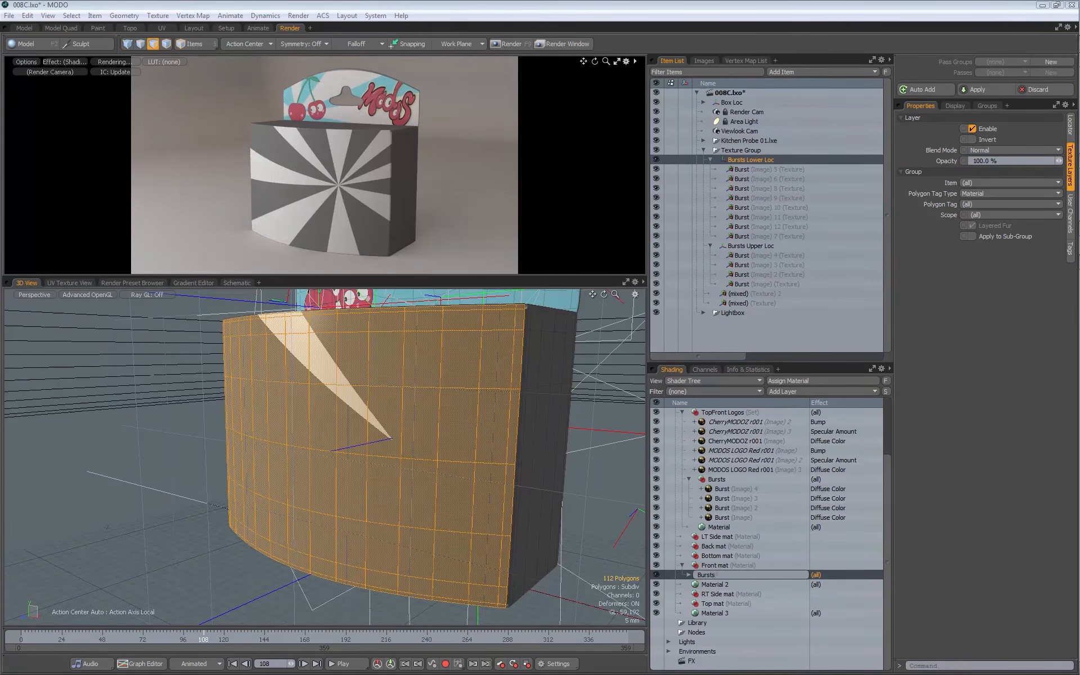
{"action": "key", "text": "Return"}
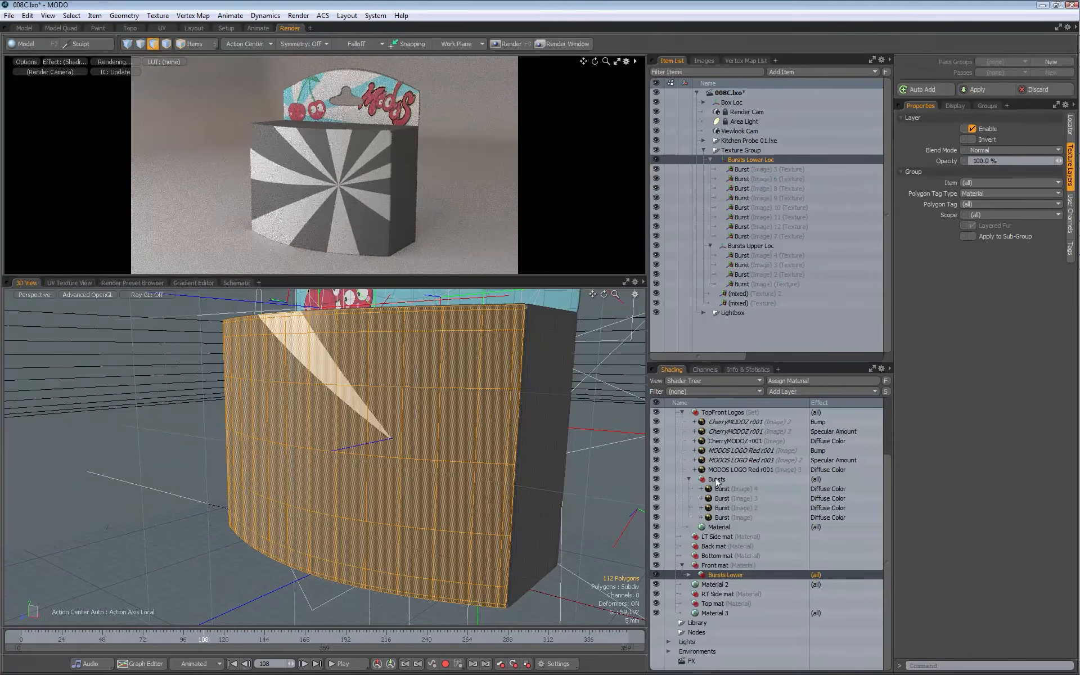
{"action": "double_click", "coordinate": [714, 480]}
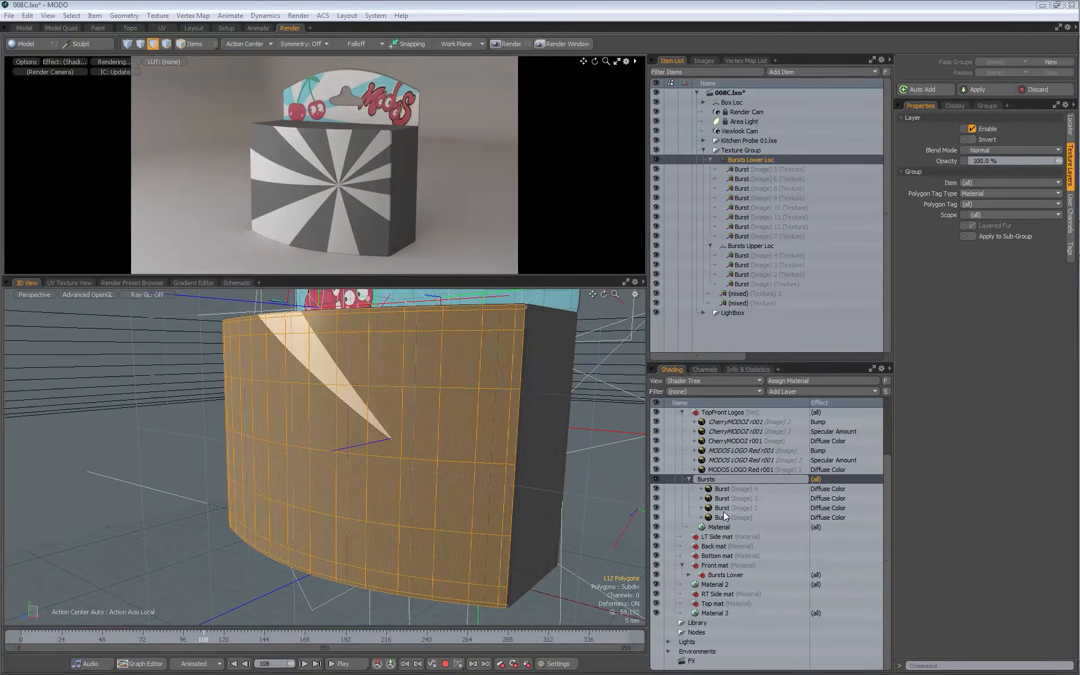
{"action": "type", "text": "Upper"}
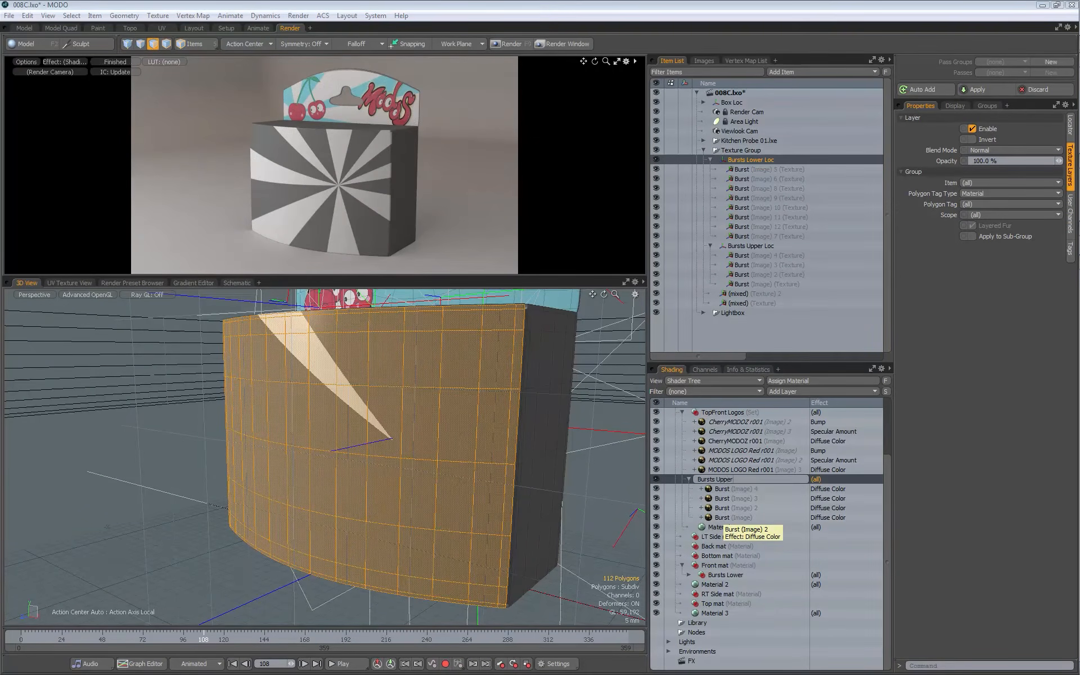
{"action": "key", "text": "Return"}
{"action": "left_click", "coordinate": [690, 479]}
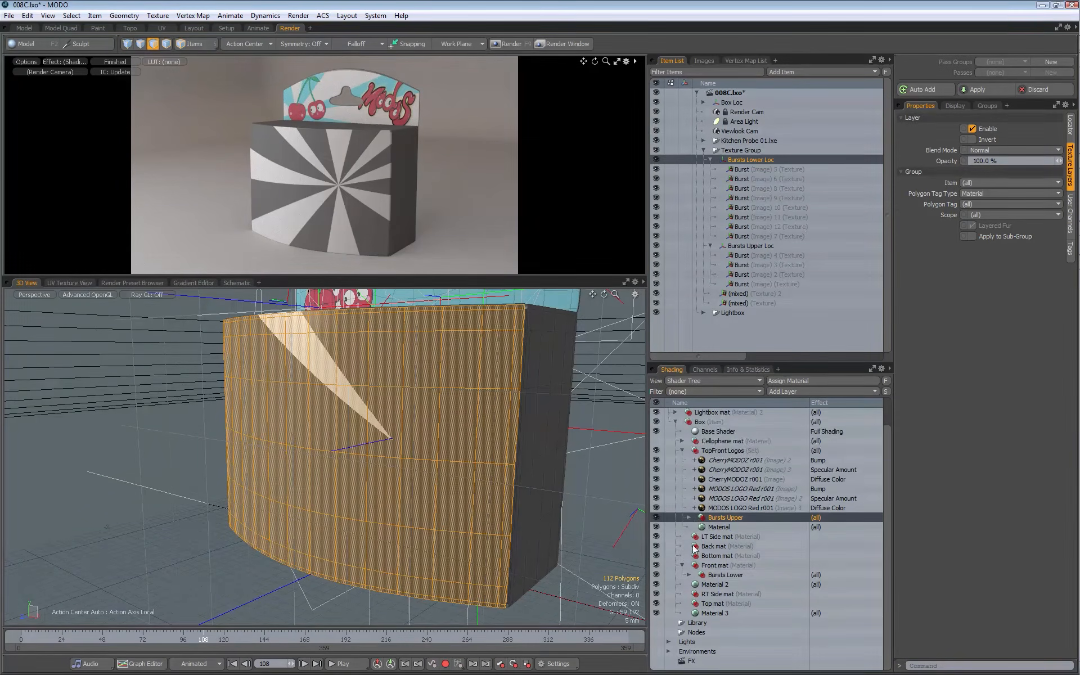
- Restrict the Bursts Lower group by selection set to the BottomFront mat polygons
{"action": "left_click", "coordinate": [724, 575]}
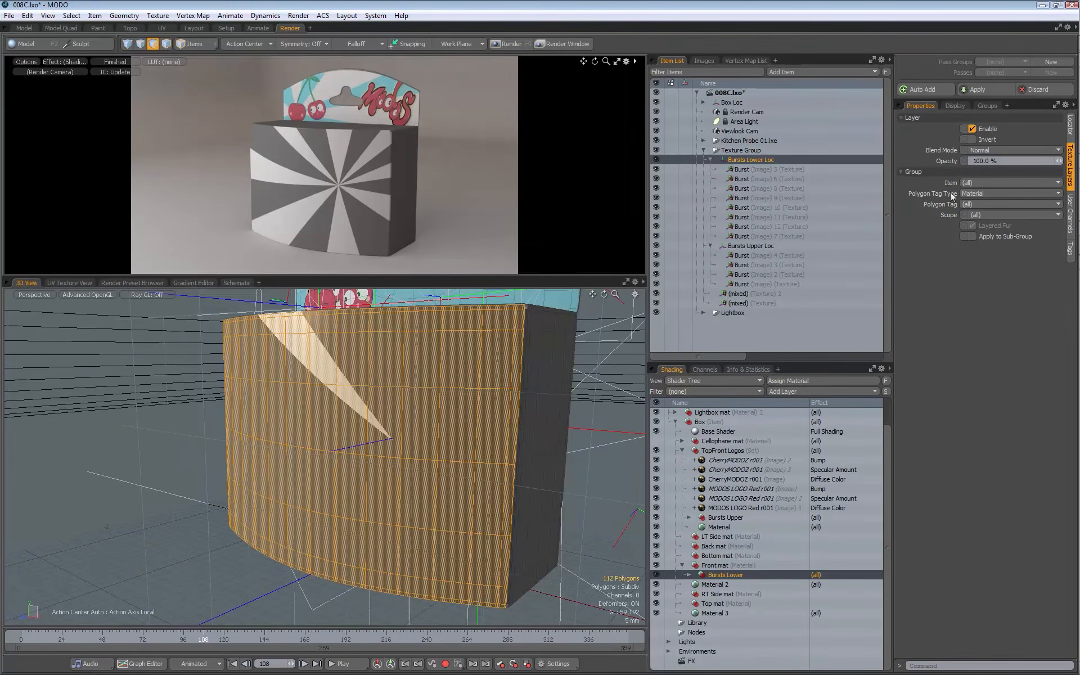
{"action": "left_click", "coordinate": [984, 193]}
{"action": "left_click", "coordinate": [979, 206]}
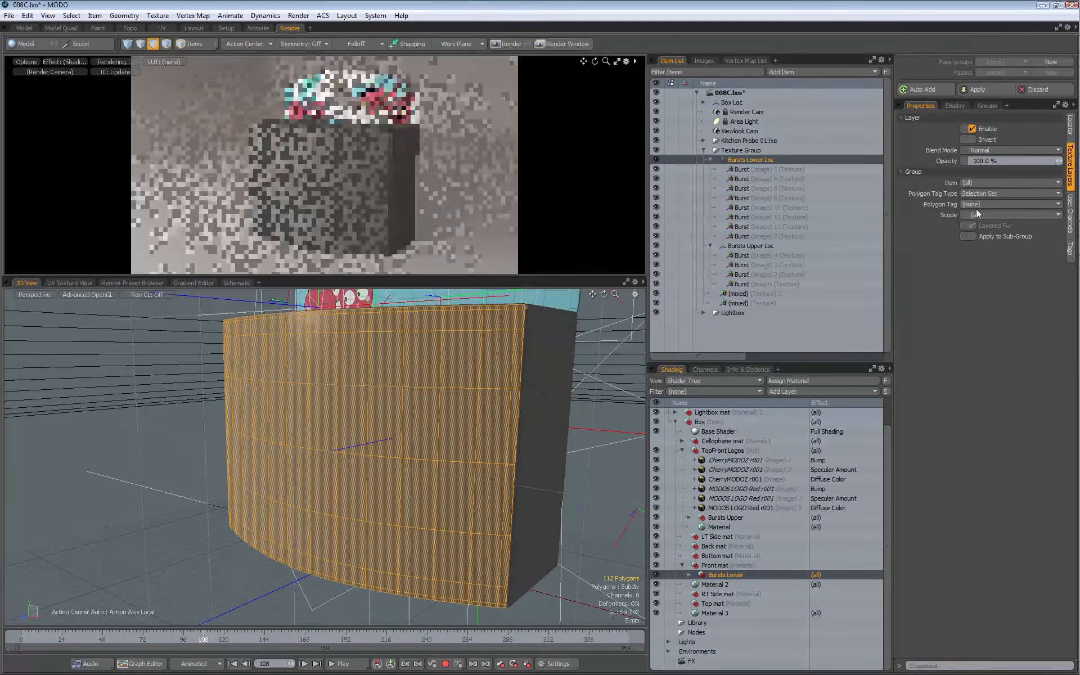
{"action": "left_click", "coordinate": [979, 204]}
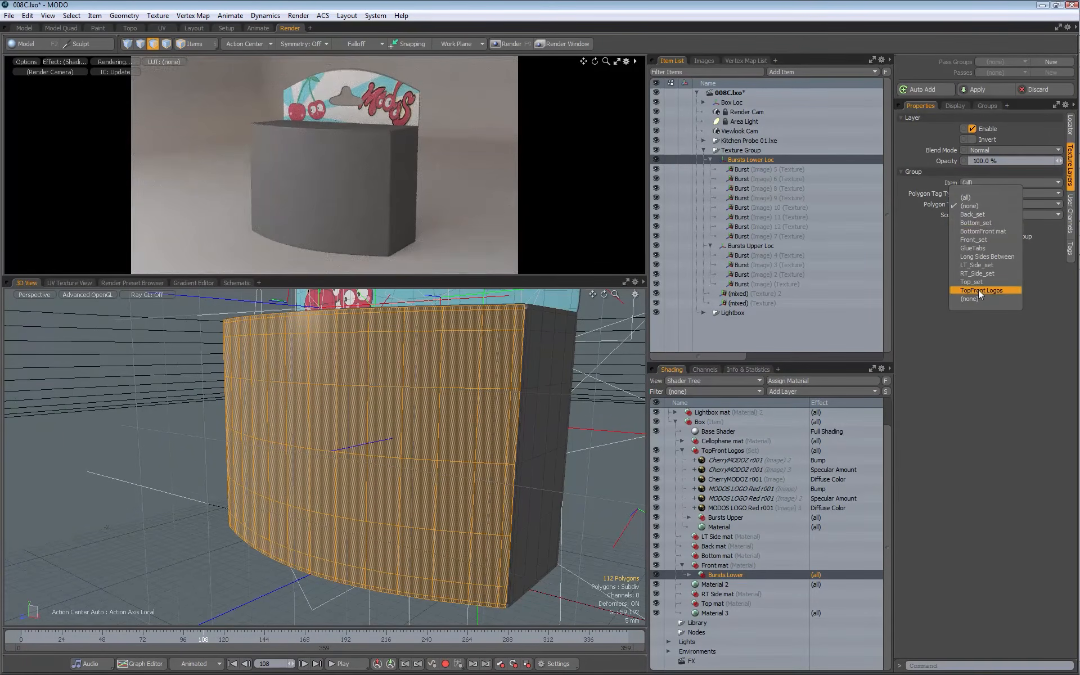
{"action": "left_click", "coordinate": [974, 231]}
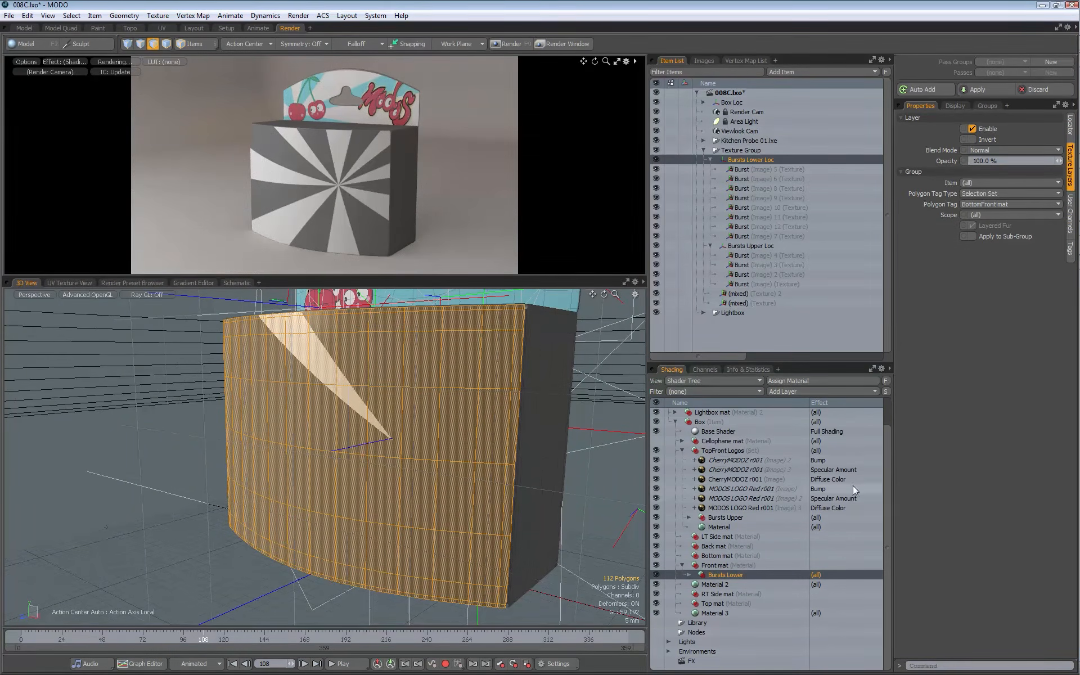
- Move Bursts Lower out of Front mat to sit above TopFront Logos in the Box group, and delete Material 2
{"action": "scroll", "coordinate": [886, 470], "scroll_direction": "up", "scroll_amount": 1}
{"action": "left_click", "coordinate": [682, 469]}
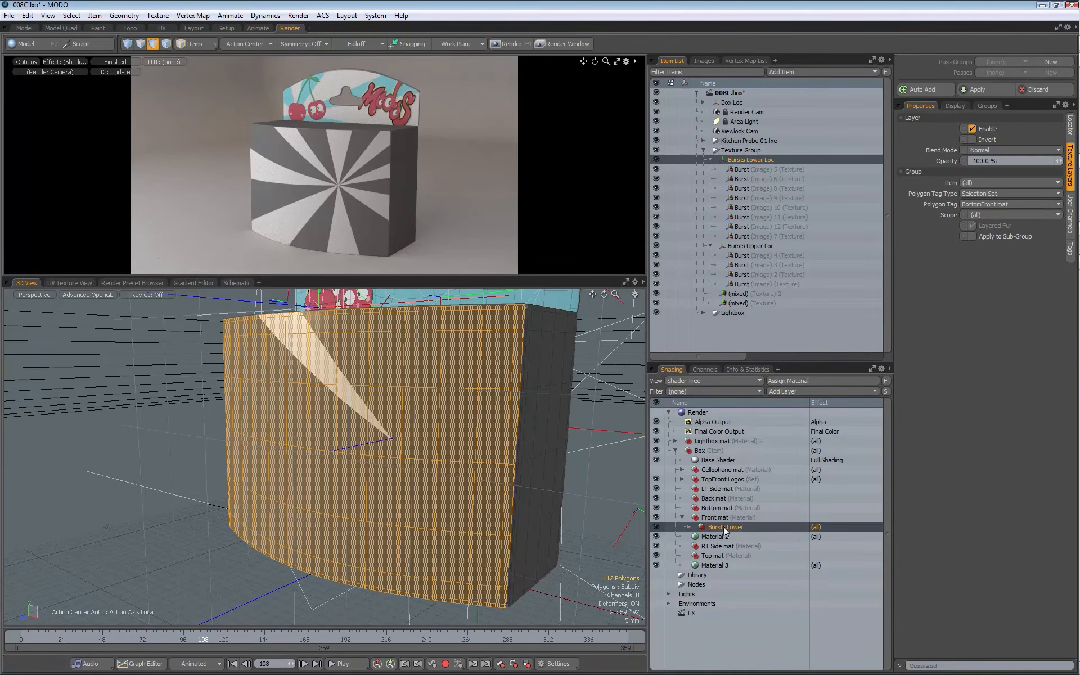
{"action": "left_click_drag", "start_coordinate": [712, 528], "coordinate": [723, 475]}
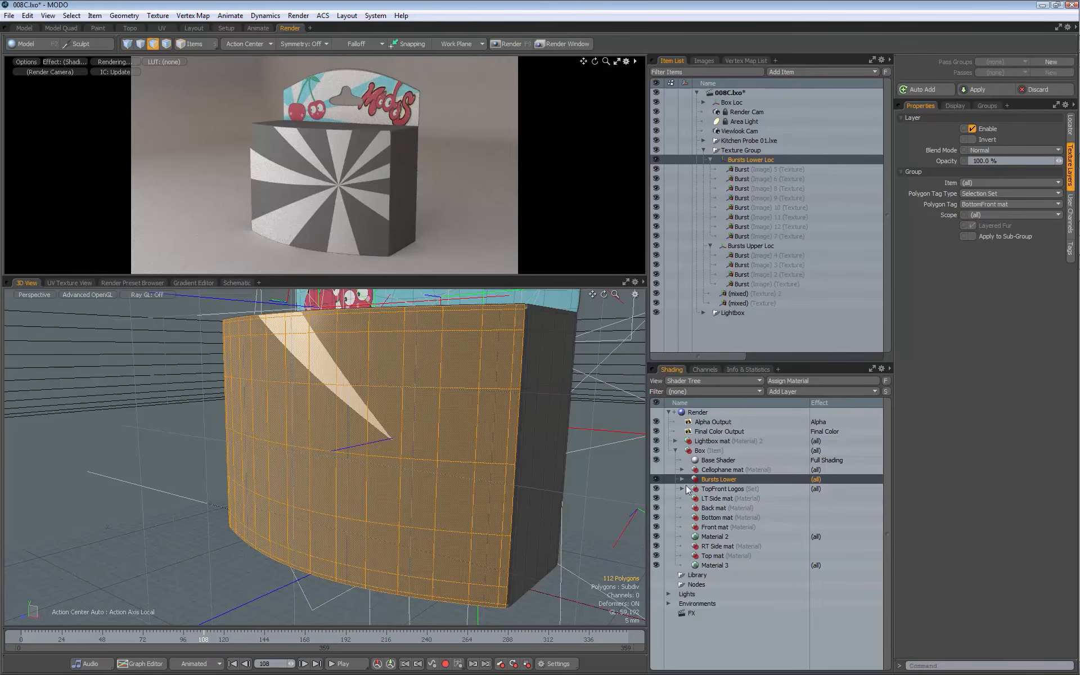
{"action": "left_click", "coordinate": [704, 537]}
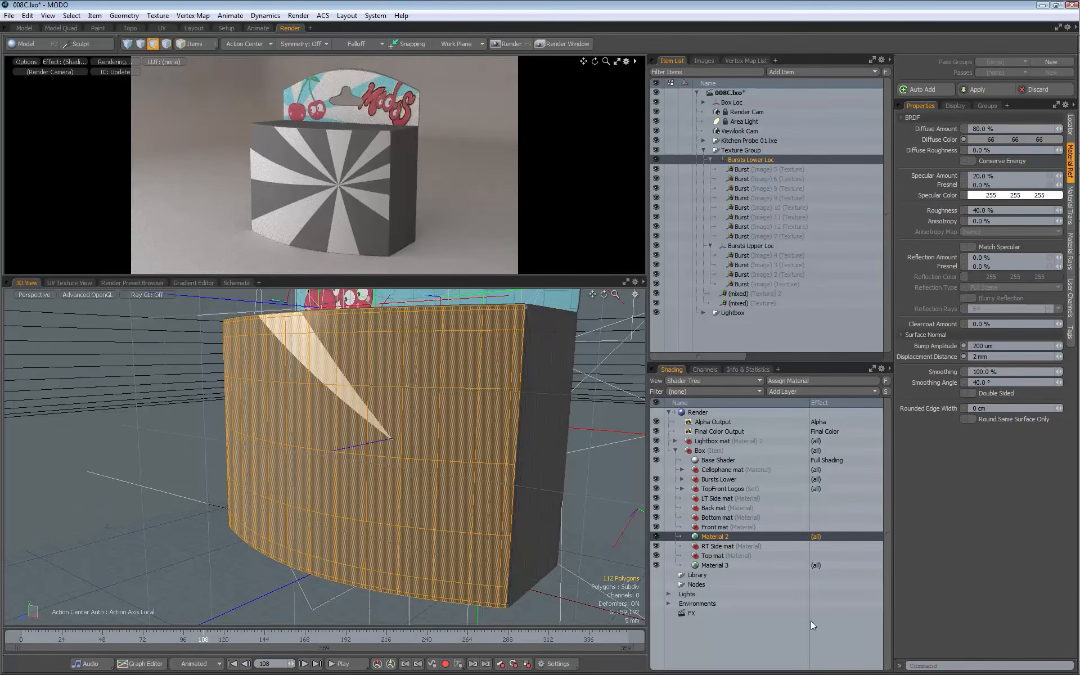
{"action": "key", "text": "Delete"}
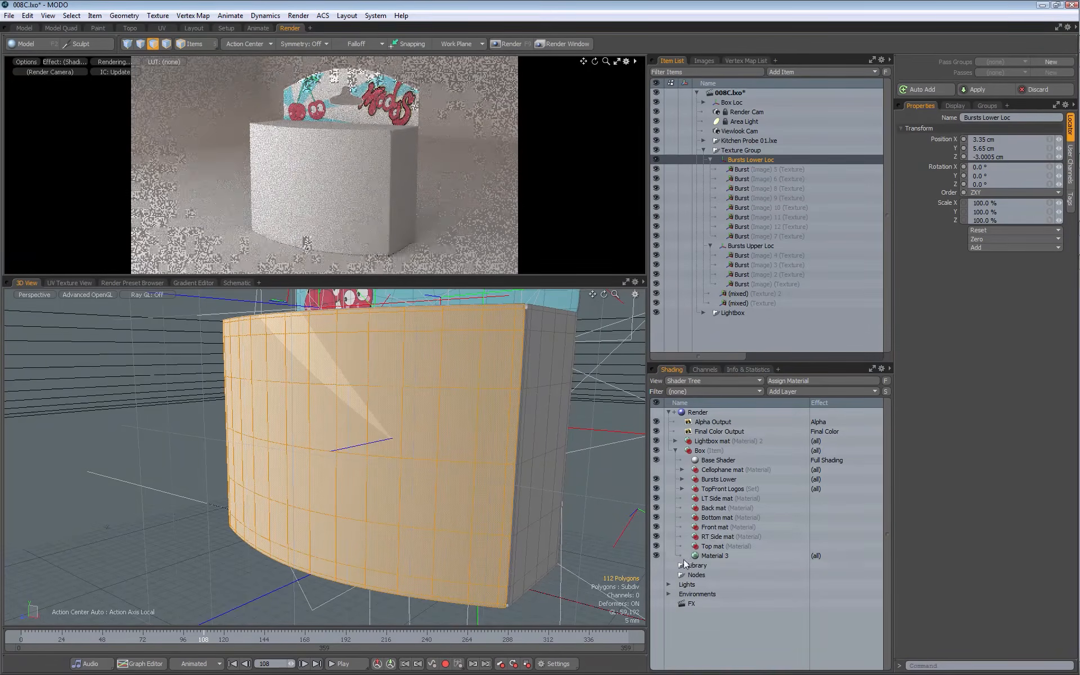
- Clear the polygon selection and return to Items selection mode with the whole box in view
{"action": "left_click", "coordinate": [710, 160]}
{"action": "left_click", "coordinate": [710, 170]}
{"action": "left_click", "coordinate": [579, 508]}
{"action": "key", "text": "5"}
{"action": "scroll", "coordinate": [360, 398], "scroll_direction": "down", "scroll_amount": 6}
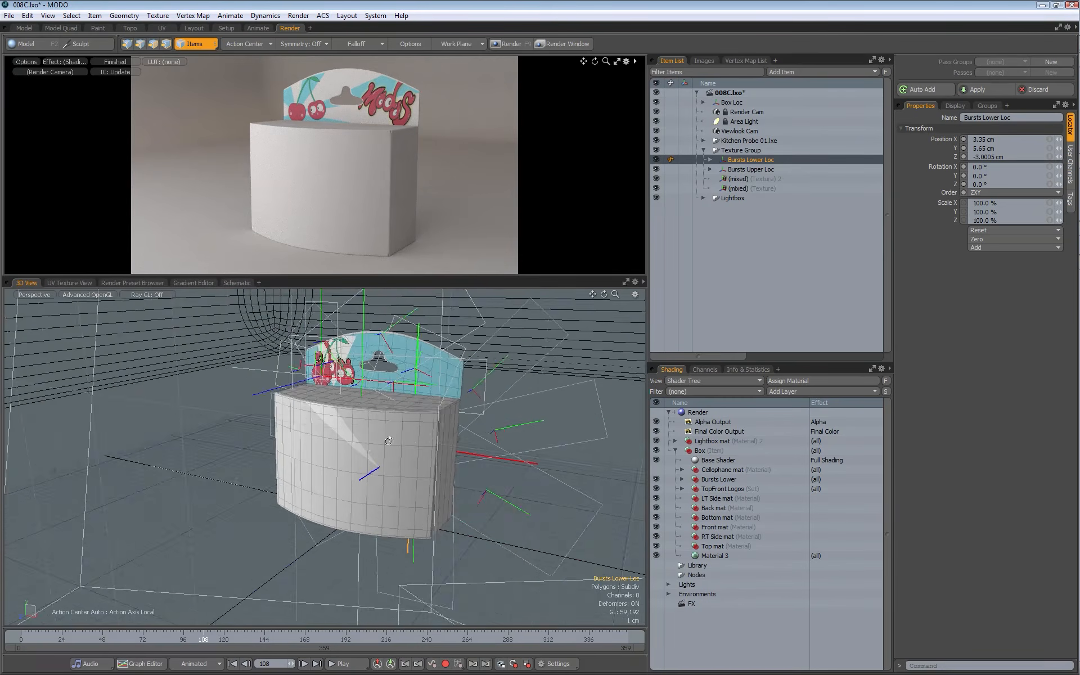
{"action": "scroll", "coordinate": [375, 441], "scroll_direction": "down", "scroll_amount": 4}
{"action": "middle_click_drag", "start_coordinate": [428, 417], "coordinate": [414, 390]}
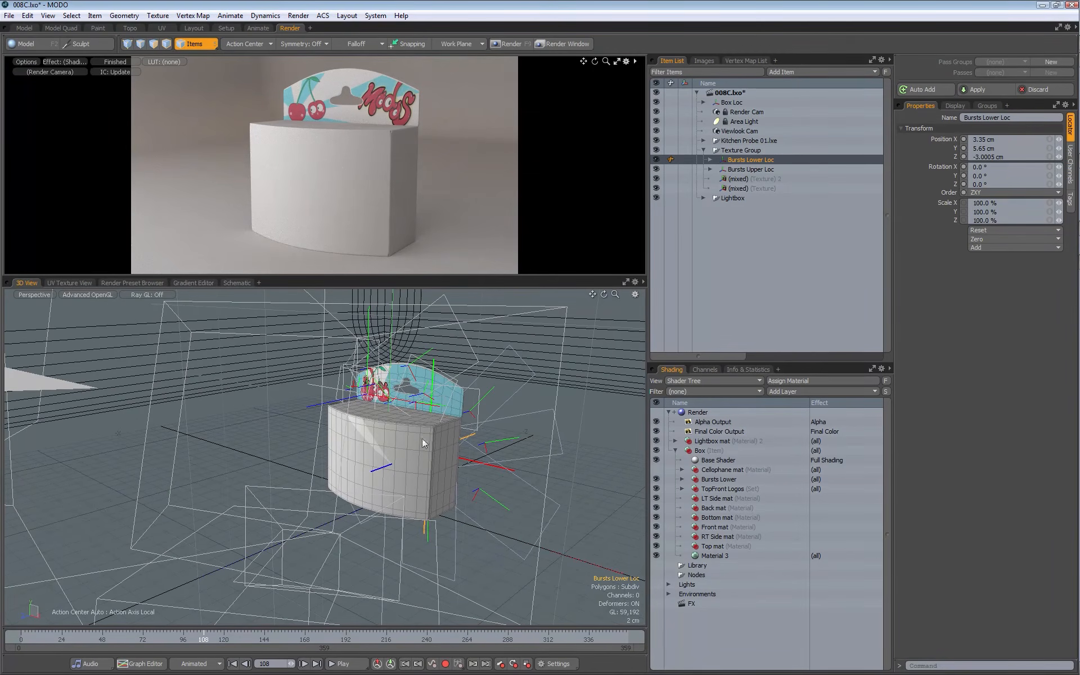
- Select all the Burst texture locators under Bursts Lower Loc and Bursts Upper Loc and set their Visible option to No
{"action": "left_click", "coordinate": [710, 169]}
{"action": "left_click", "coordinate": [710, 160]}
{"action": "left_click", "coordinate": [741, 169]}
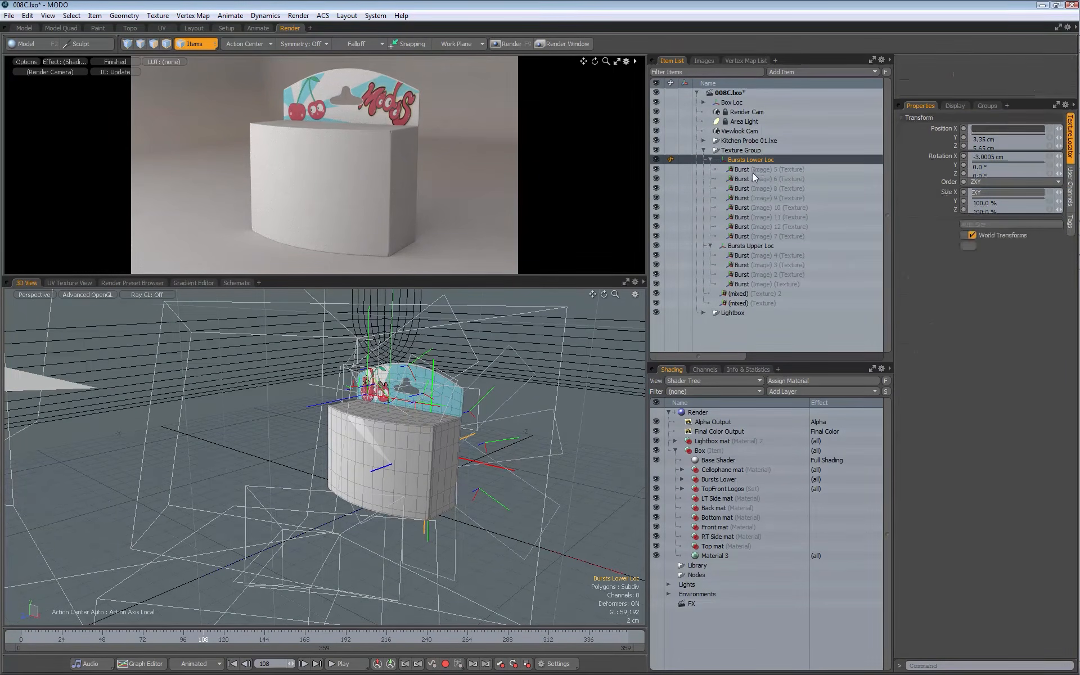
{"action": "left_click", "coordinate": [763, 239], "text": "shift"}
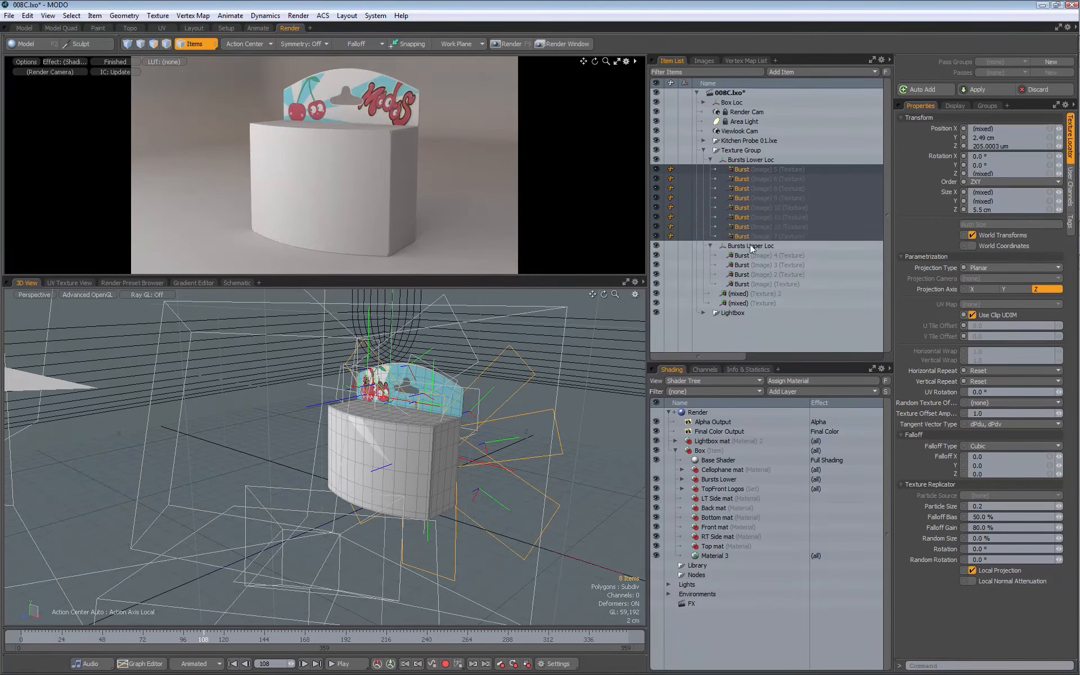
{"action": "left_click", "coordinate": [756, 256], "text": "ctrl"}
{"action": "left_click", "coordinate": [749, 265], "text": "ctrl"}
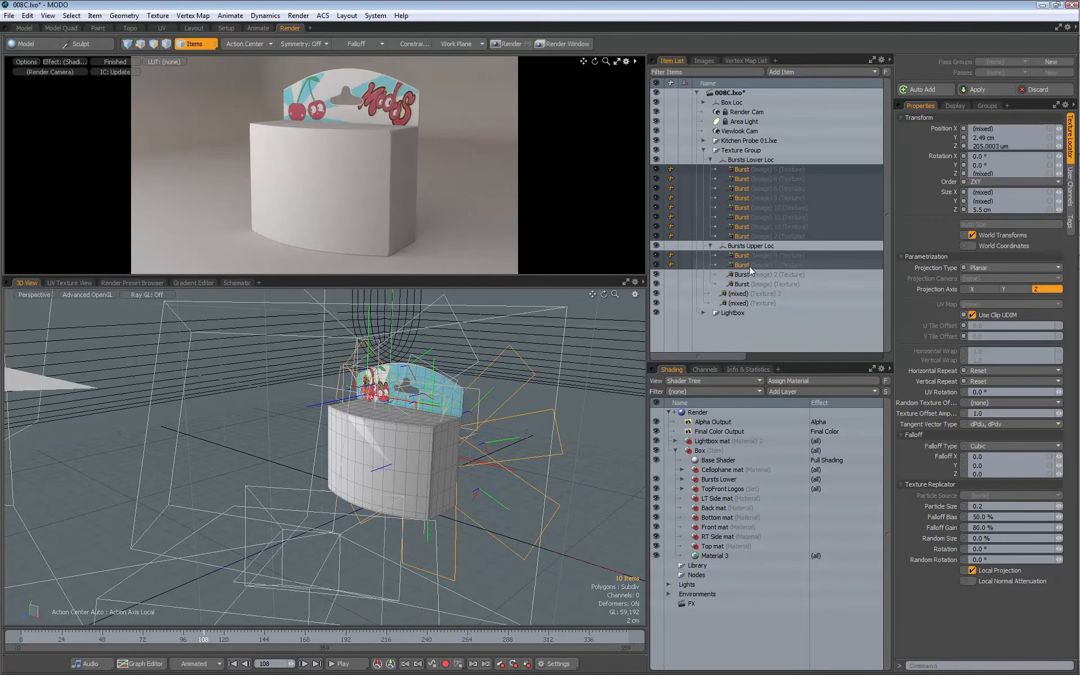
{"action": "left_click", "coordinate": [754, 276], "text": "ctrl"}
{"action": "left_click", "coordinate": [750, 283], "text": "ctrl"}
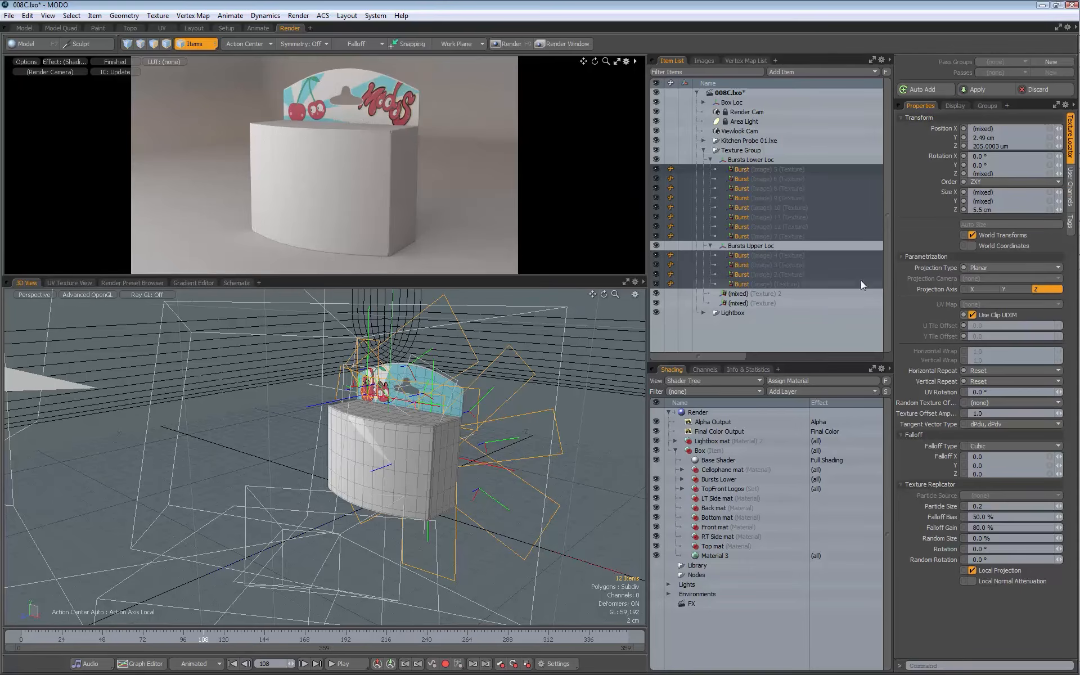
{"action": "left_click", "coordinate": [955, 106]}
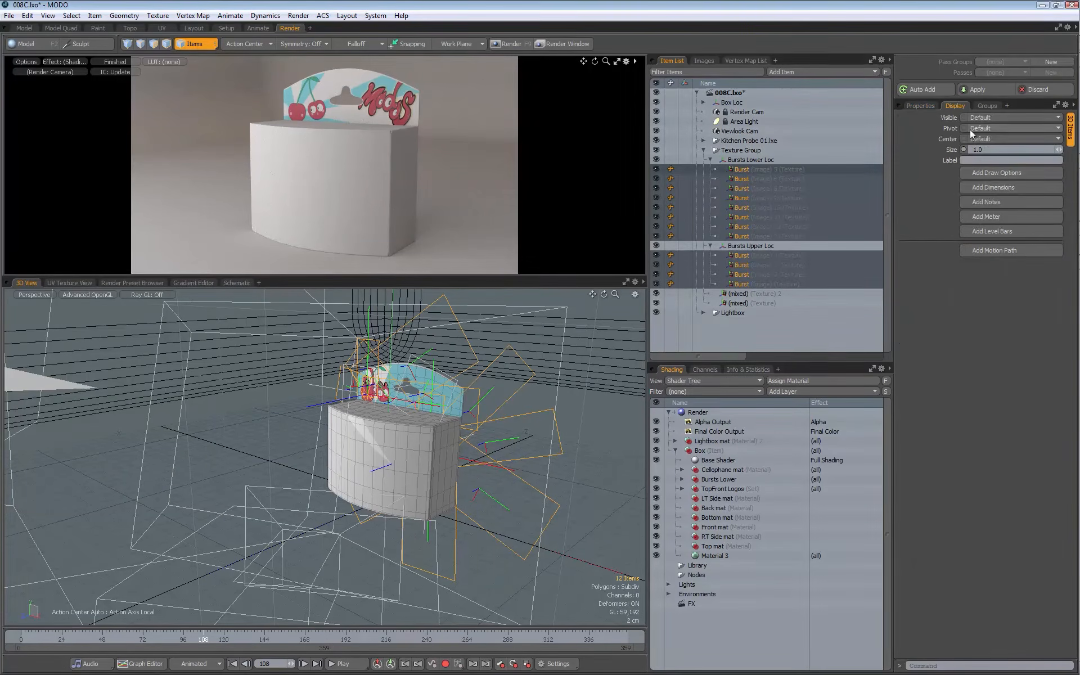
{"action": "left_click", "coordinate": [985, 116]}
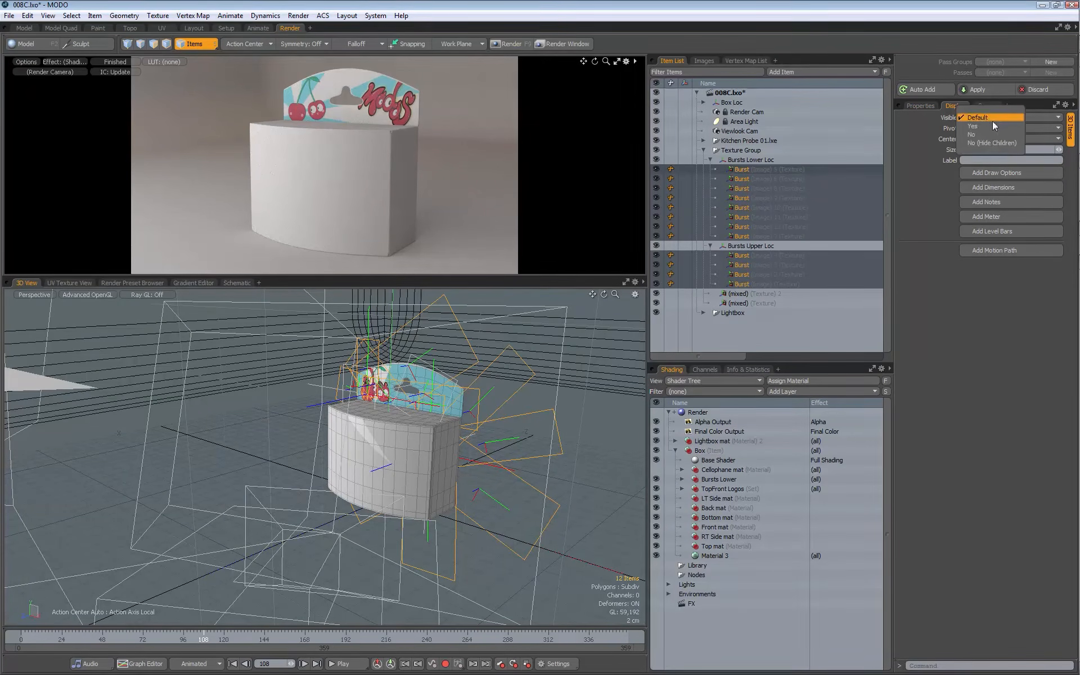
{"action": "left_click", "coordinate": [978, 134]}
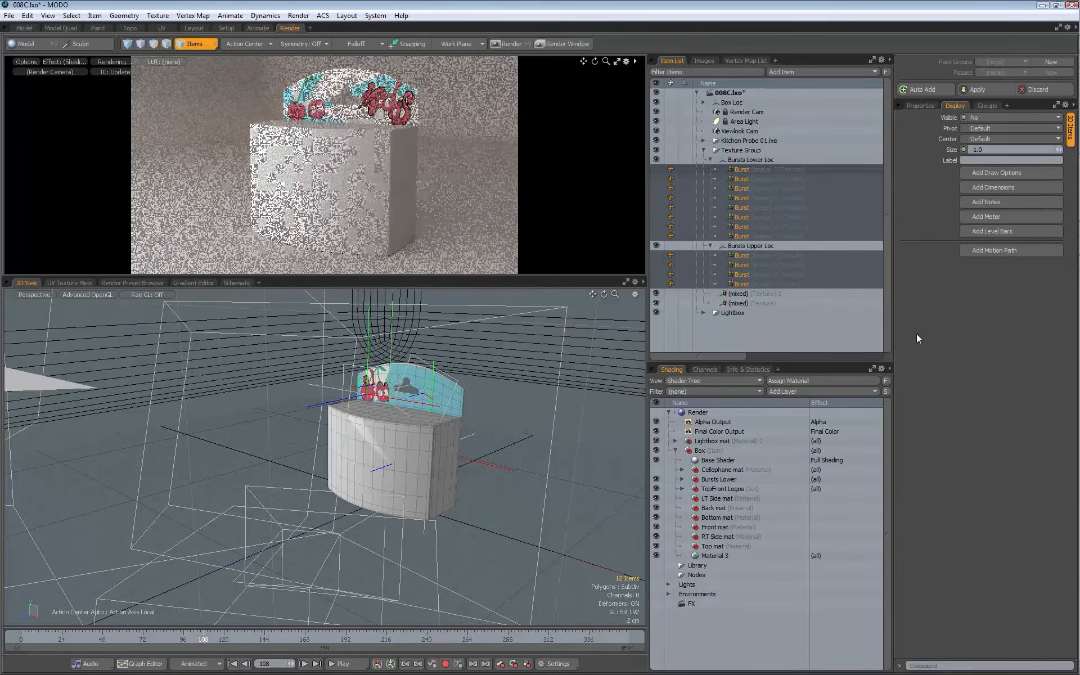
- Give the Bursts Lower Loc and Bursts Upper Loc locators a Custom display shape
{"action": "left_click_drag", "start_coordinate": [394, 405], "coordinate": [437, 404], "text": "alt"}
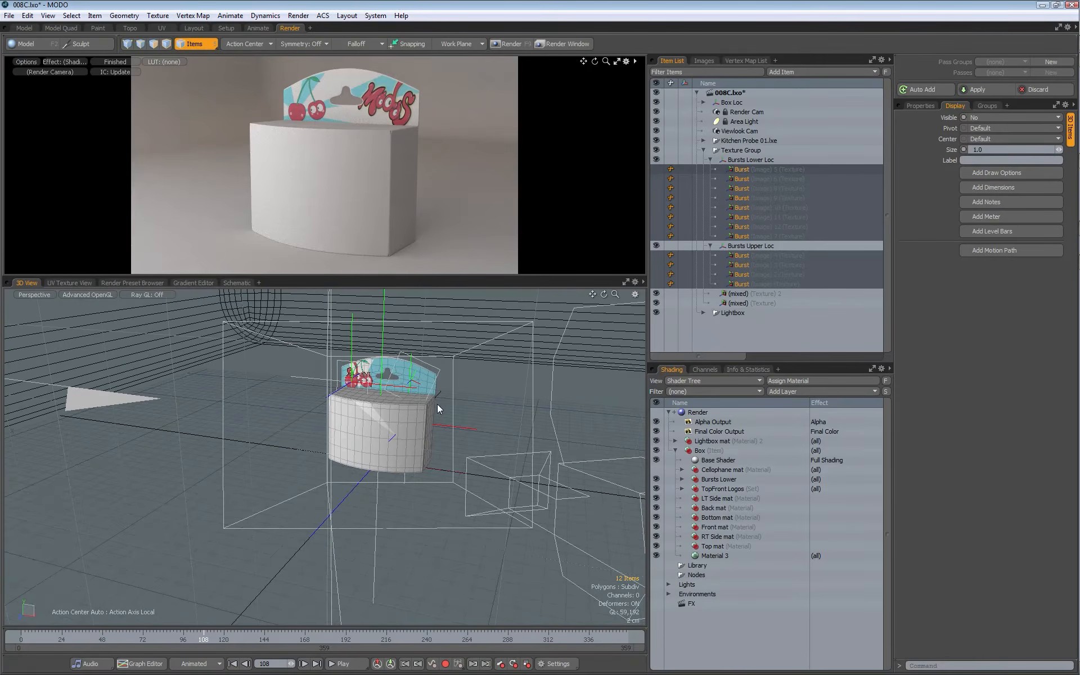
{"action": "left_click", "coordinate": [748, 160]}
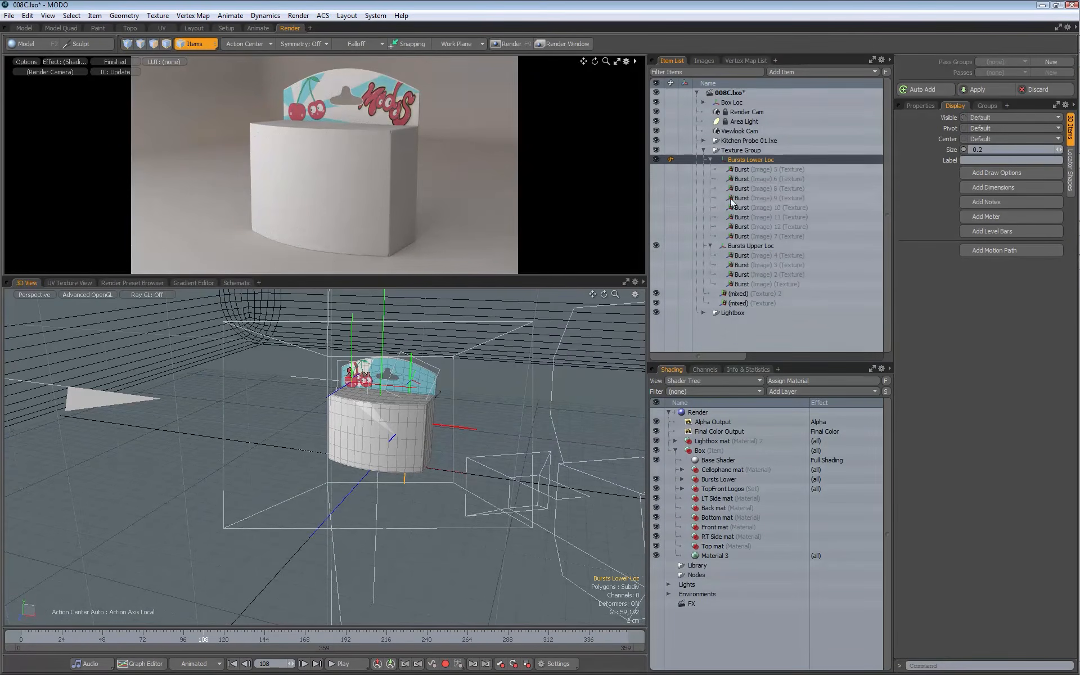
{"action": "left_click", "coordinate": [751, 247], "text": "ctrl"}
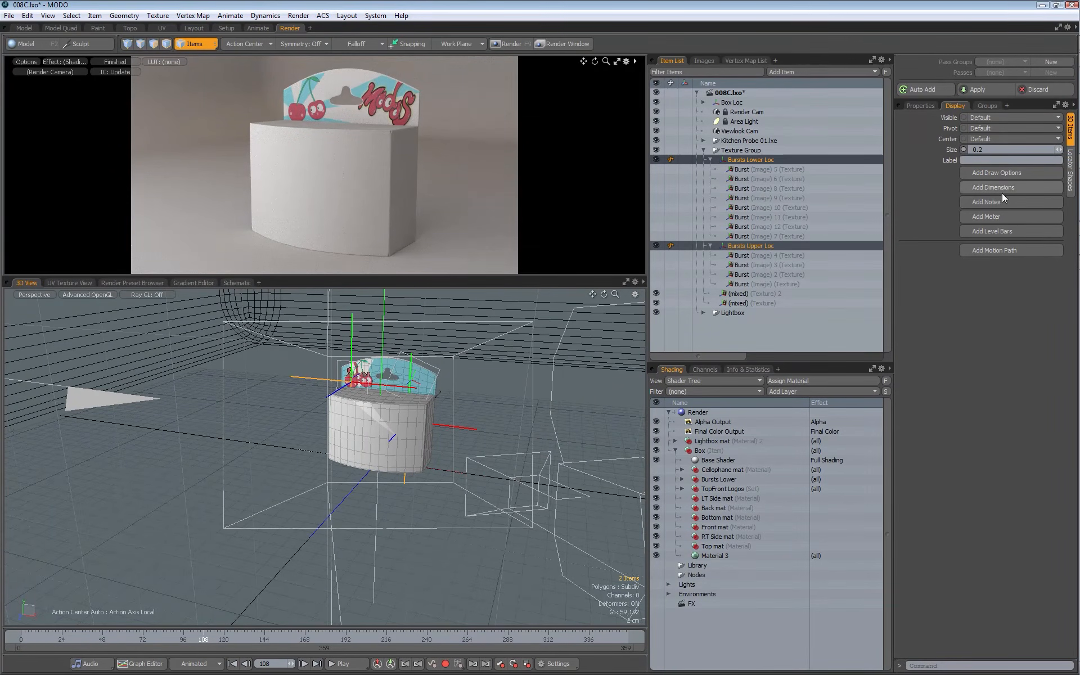
{"action": "left_click_drag", "start_coordinate": [395, 417], "coordinate": [341, 387], "text": "alt"}
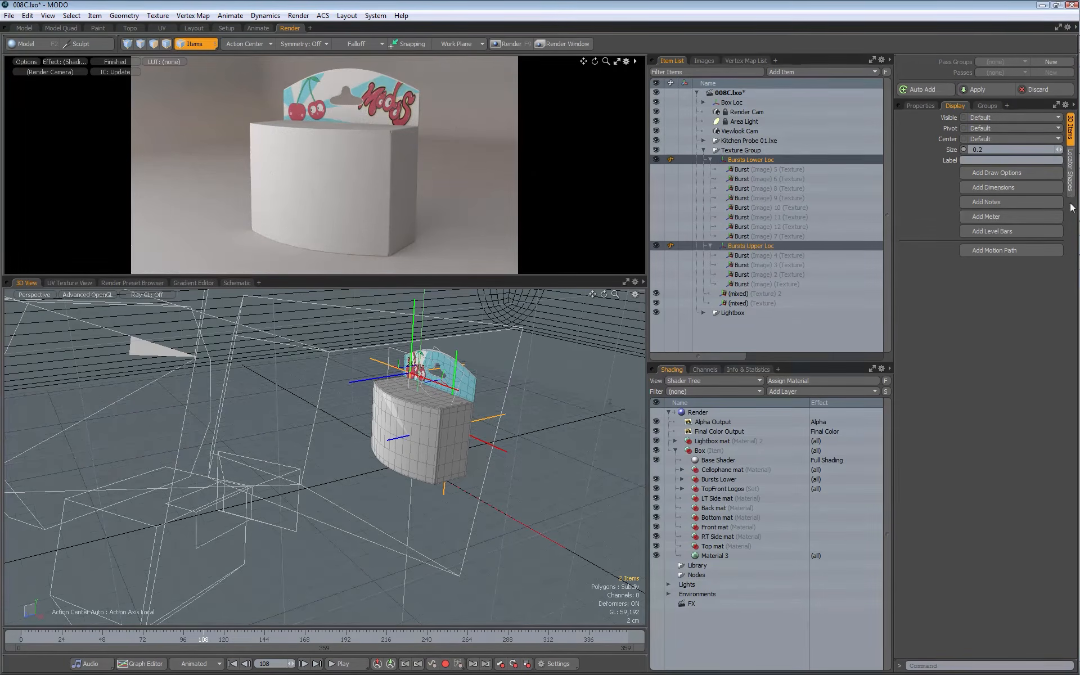
{"action": "left_click", "coordinate": [1070, 179]}
{"action": "left_click", "coordinate": [997, 129]}
{"action": "left_click", "coordinate": [995, 139]}
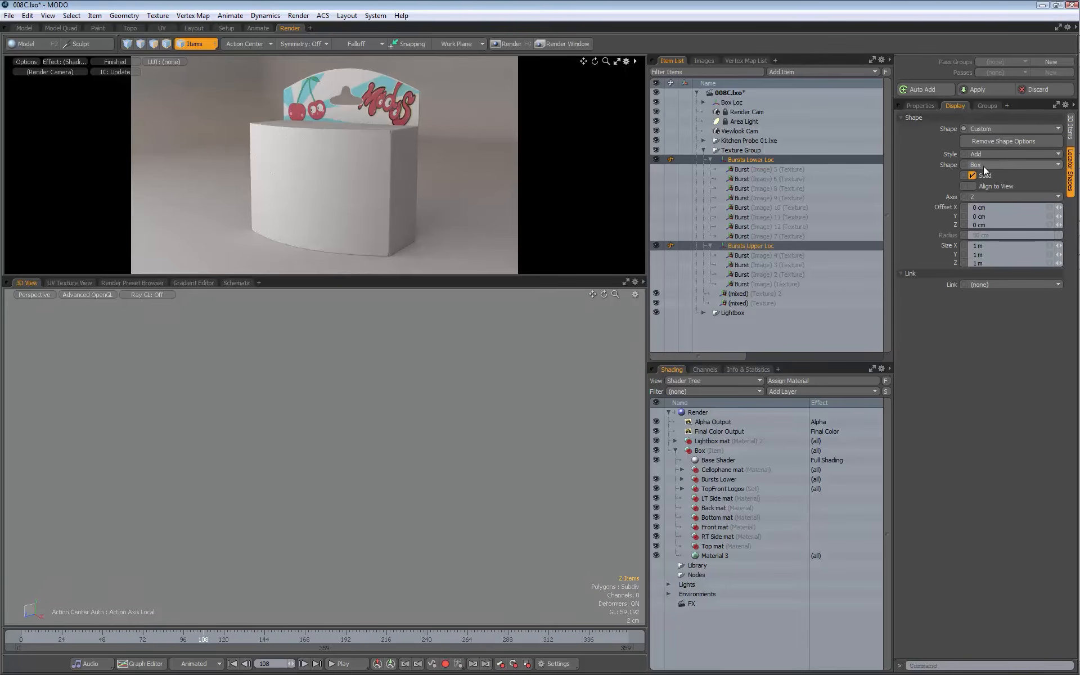
- Change the custom shape of both burst locators to a Circle with a 1 cm radius
{"action": "scroll", "coordinate": [450, 428], "scroll_direction": "down", "scroll_amount": 7}
{"action": "left_click_drag", "start_coordinate": [437, 440], "coordinate": [447, 393], "text": "alt"}
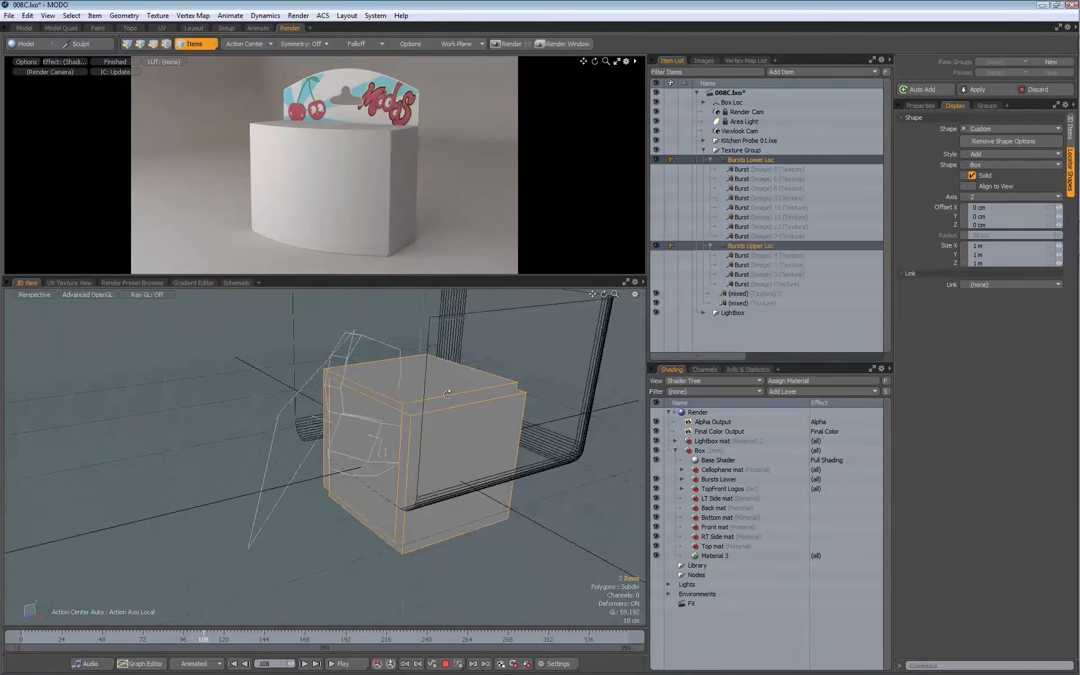
{"action": "left_click", "coordinate": [987, 166]}
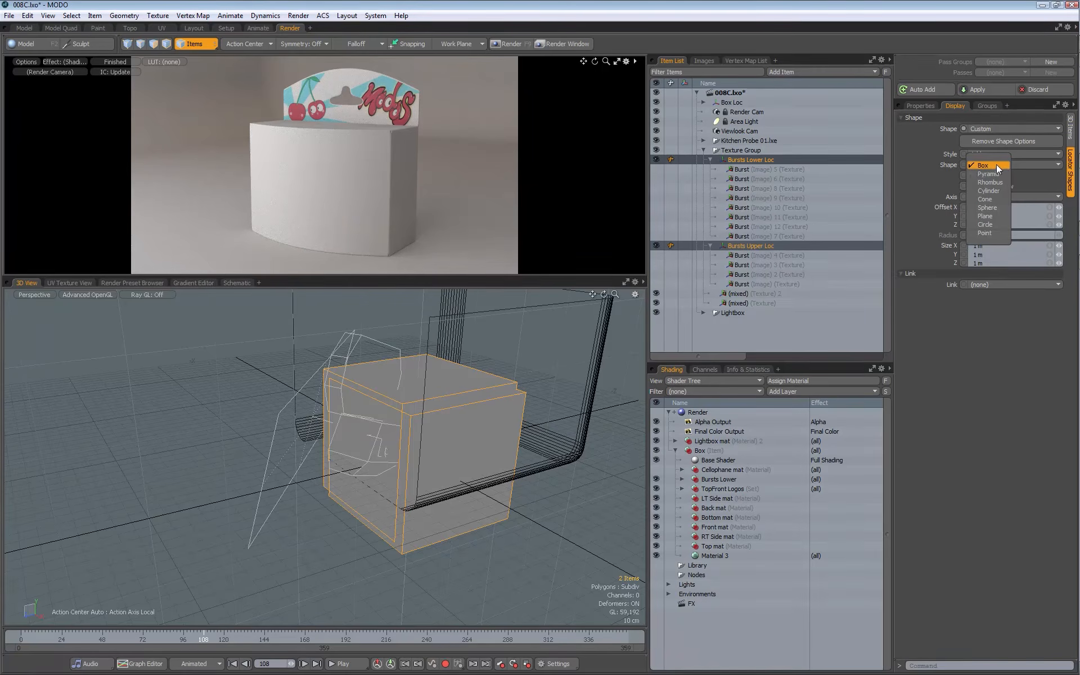
{"action": "left_click", "coordinate": [986, 225]}
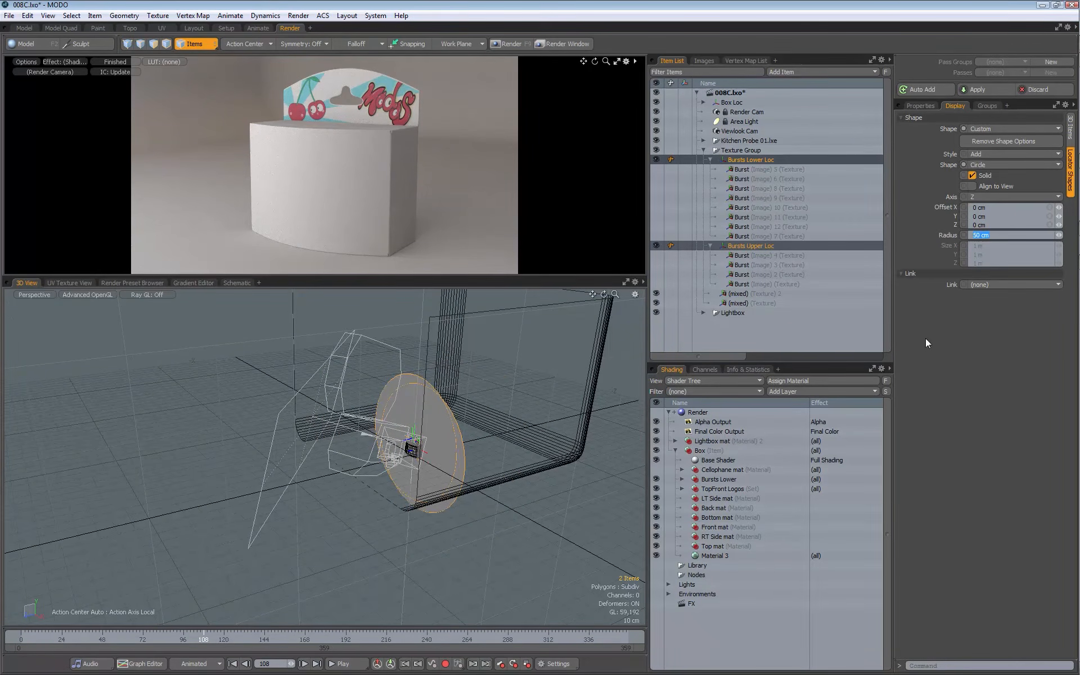
{"action": "type", "text": "1"}
{"action": "key", "text": "Return"}
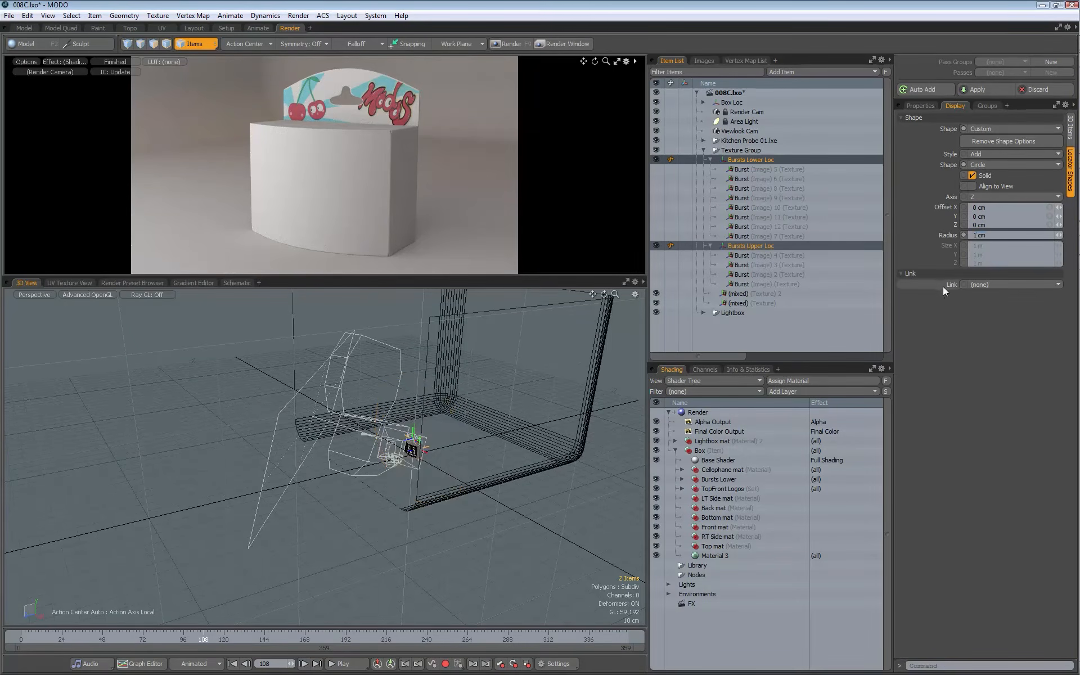
- Set the circle radius of both burst locators to 2 cm and check their size against the box
{"action": "scroll", "coordinate": [419, 450], "scroll_direction": "up", "scroll_amount": 5}
{"action": "left_click_drag", "start_coordinate": [343, 450], "coordinate": [374, 424], "text": "alt"}
{"action": "scroll", "coordinate": [383, 450], "scroll_direction": "up", "scroll_amount": 6}
{"action": "scroll", "coordinate": [374, 425], "scroll_direction": "down", "scroll_amount": 4}
{"action": "left_click_drag", "start_coordinate": [988, 236], "coordinate": [931, 242]}
{"action": "type", "text": "2"}
{"action": "key", "text": "Return"}
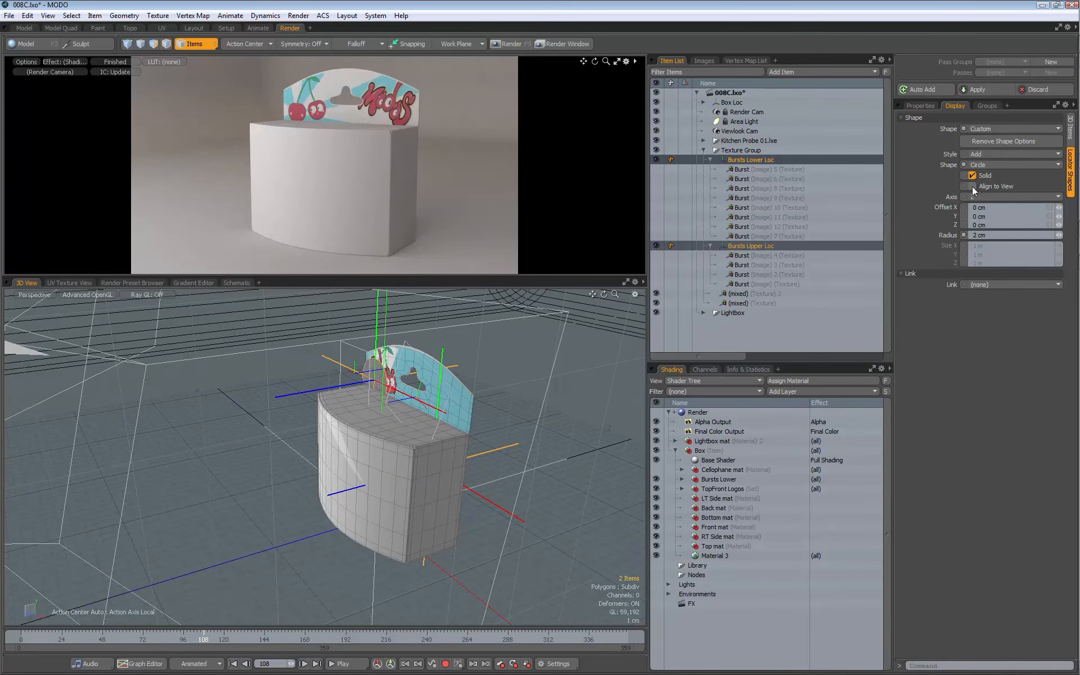
{"action": "left_click_drag", "start_coordinate": [330, 400], "coordinate": [313, 388], "text": "alt"}
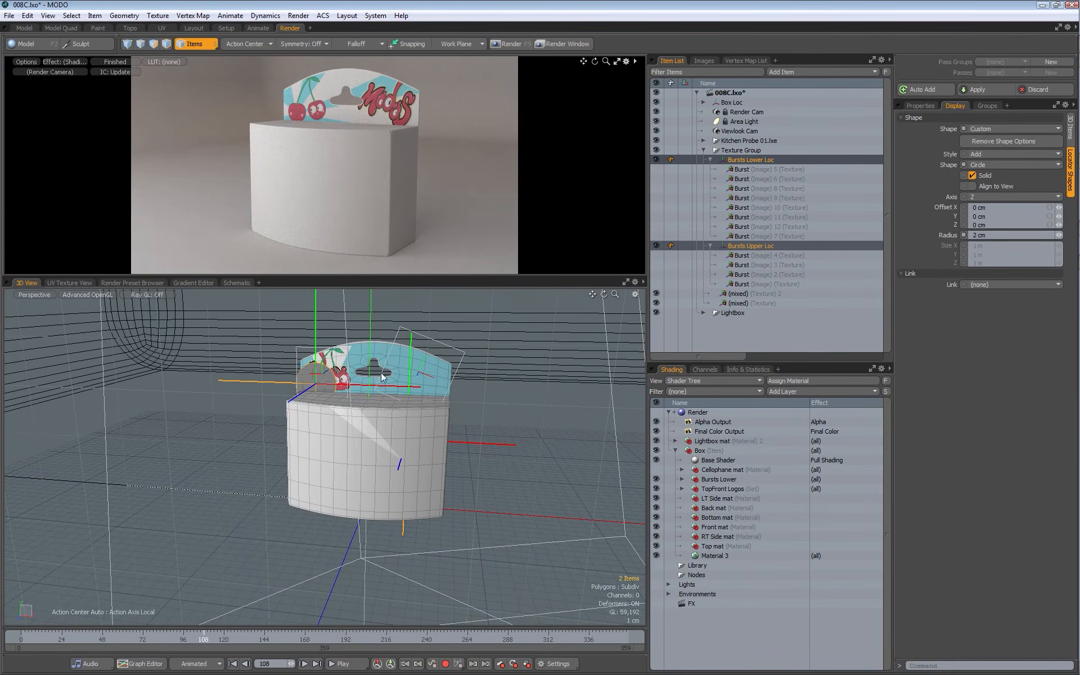
{"action": "left_click_drag", "start_coordinate": [338, 389], "coordinate": [619, 366], "text": "alt"}
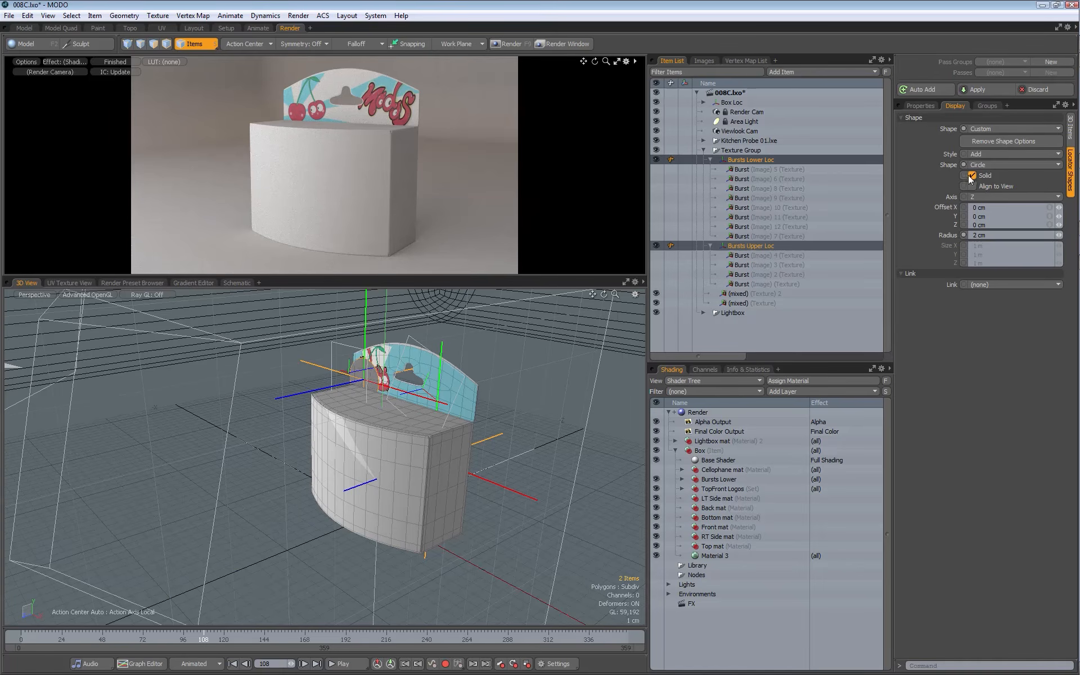
- Add draw options to both burst locators and set their Fill to User
{"action": "left_click", "coordinate": [1069, 138]}
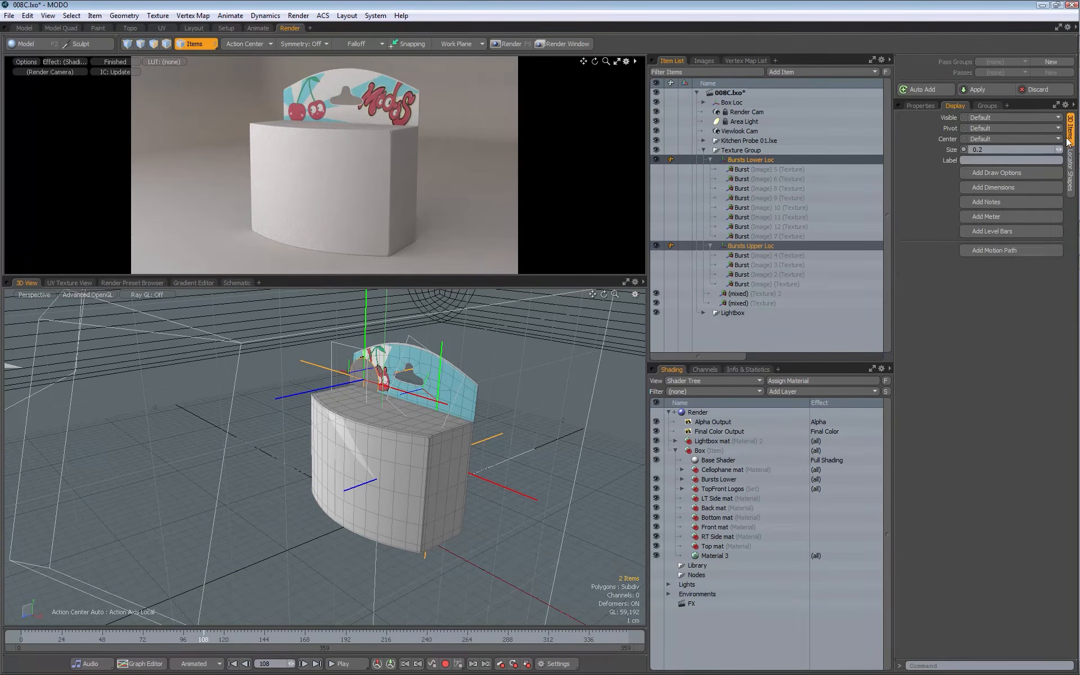
{"action": "left_click", "coordinate": [1005, 173]}
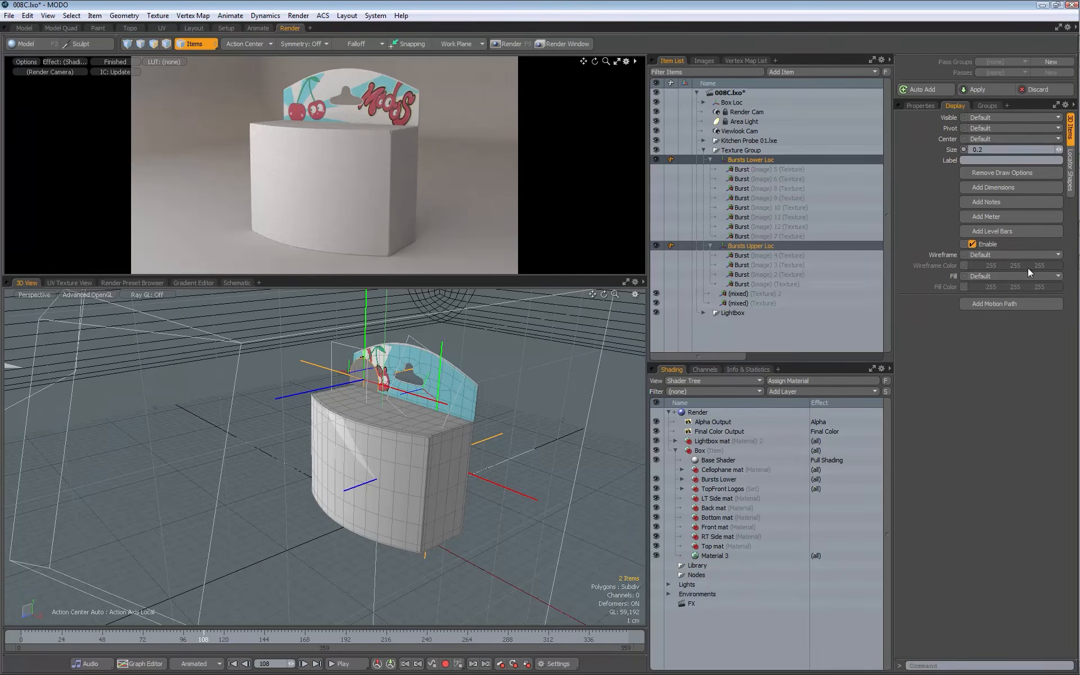
{"action": "left_click", "coordinate": [972, 276]}
{"action": "left_click", "coordinate": [984, 283]}
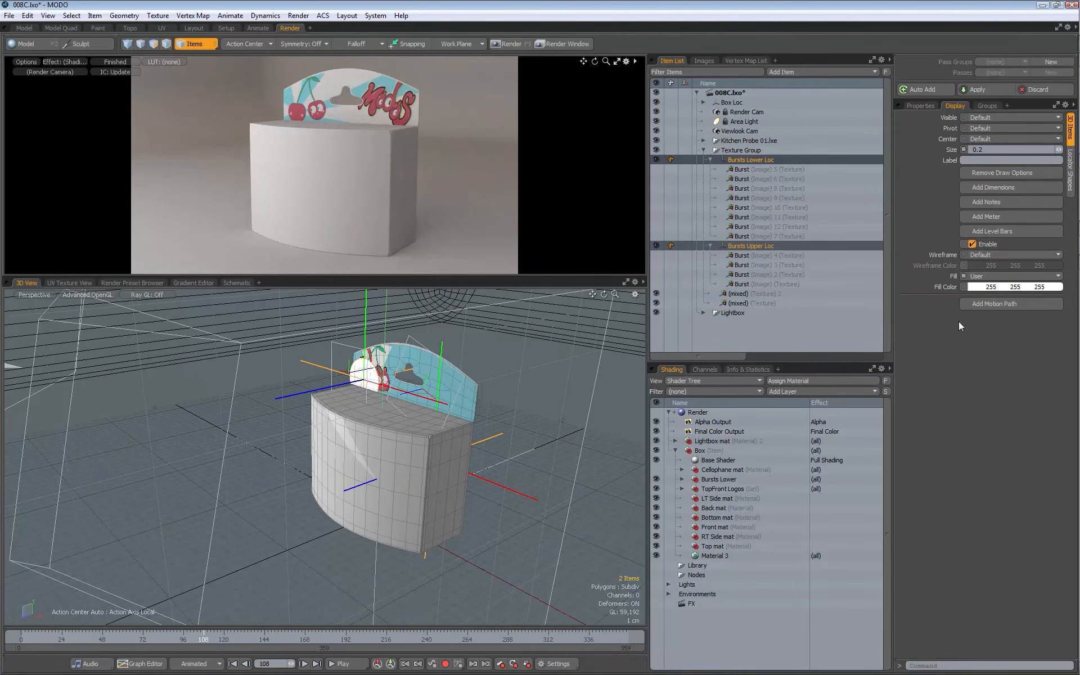
- Set the Fill Color of both burst locators to light grey, 223, 223, 223
{"action": "left_click", "coordinate": [974, 287]}
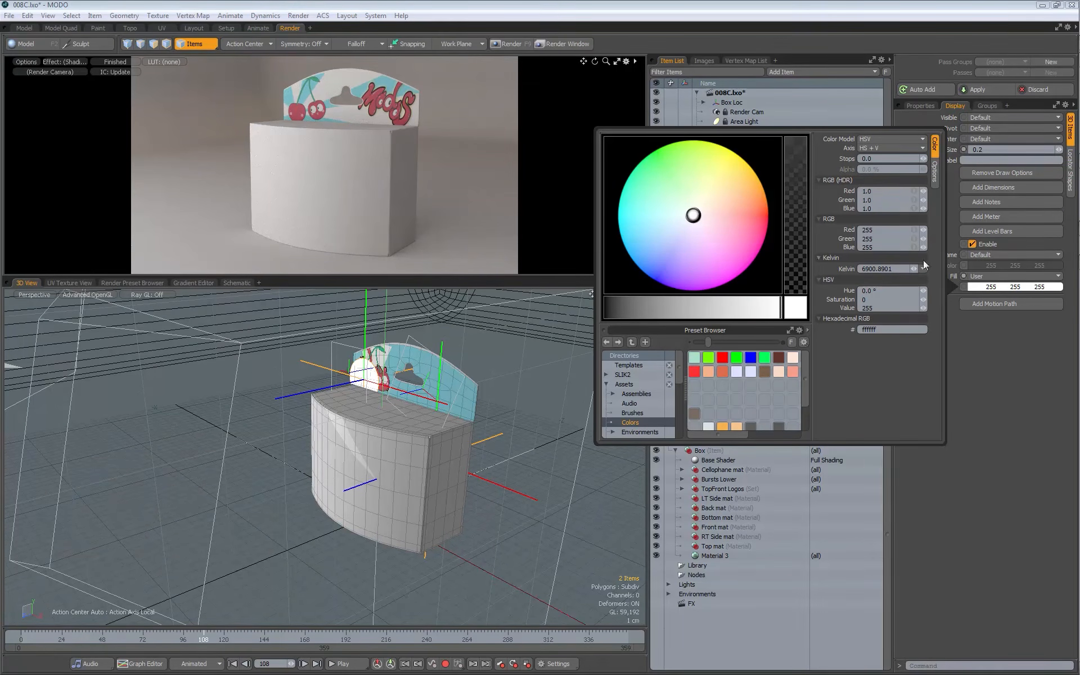
{"action": "left_click_drag", "start_coordinate": [778, 308], "coordinate": [760, 308]}
{"action": "left_click", "coordinate": [966, 433]}
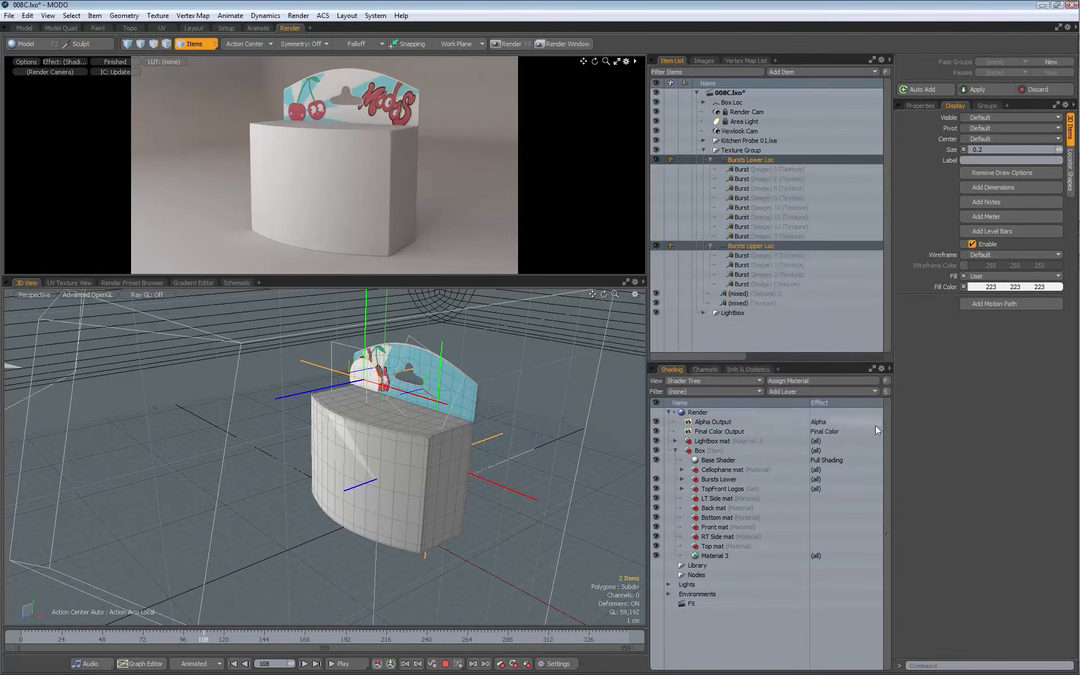
{"action": "left_click_drag", "start_coordinate": [427, 425], "coordinate": [426, 479], "text": "alt"}
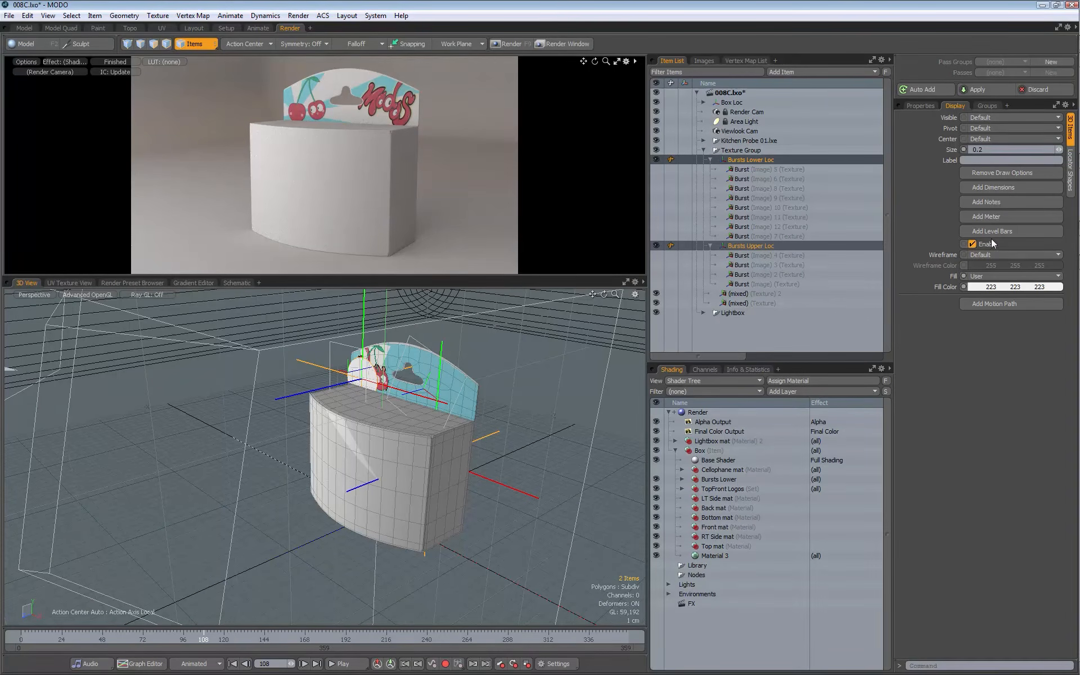
- Set the locator shape Style of both burst locators to Replace
{"action": "left_click", "coordinate": [1071, 180]}
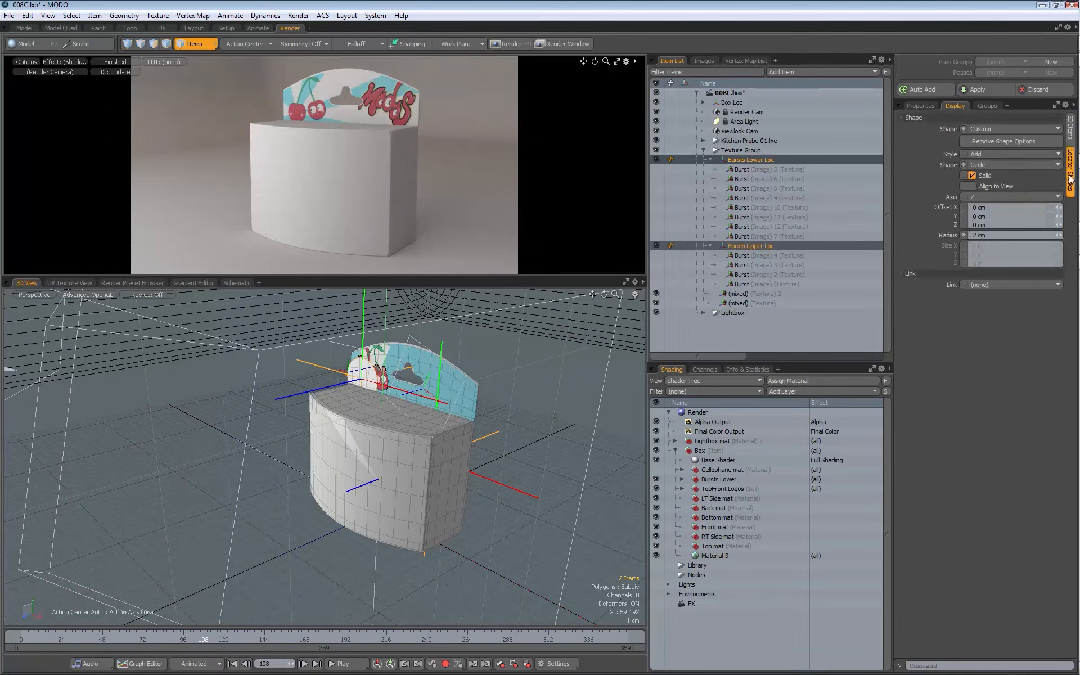
{"action": "left_click", "coordinate": [989, 154]}
{"action": "left_click", "coordinate": [998, 163]}
{"action": "left_click_drag", "start_coordinate": [444, 408], "coordinate": [356, 390], "text": "alt"}
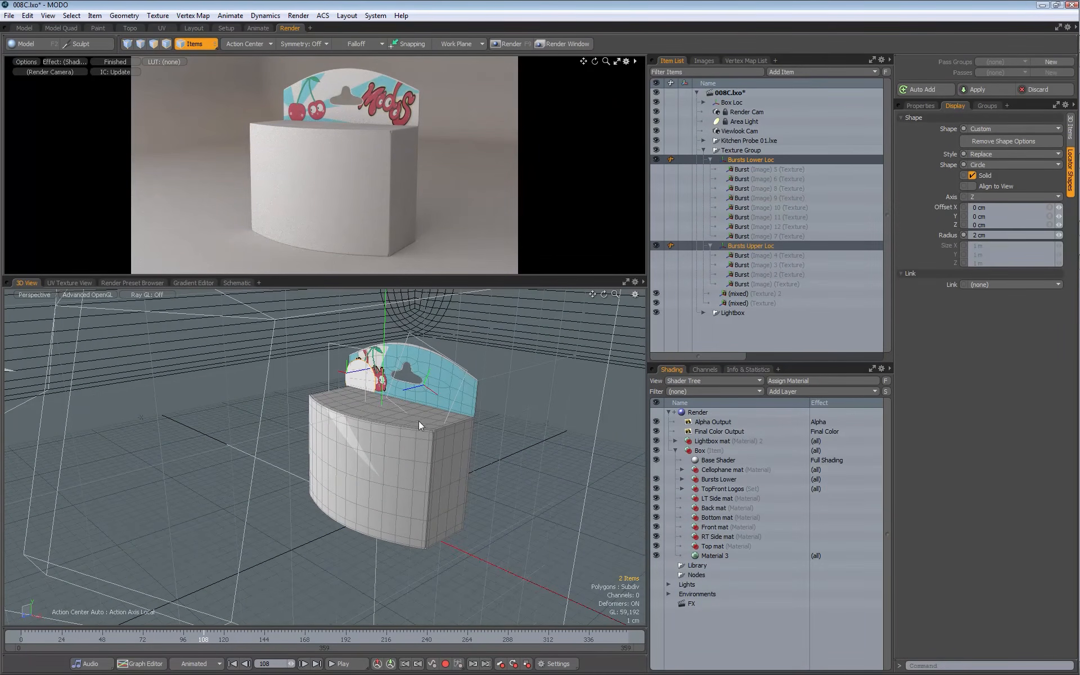
{"action": "left_click_drag", "start_coordinate": [488, 403], "coordinate": [386, 418], "text": "alt"}
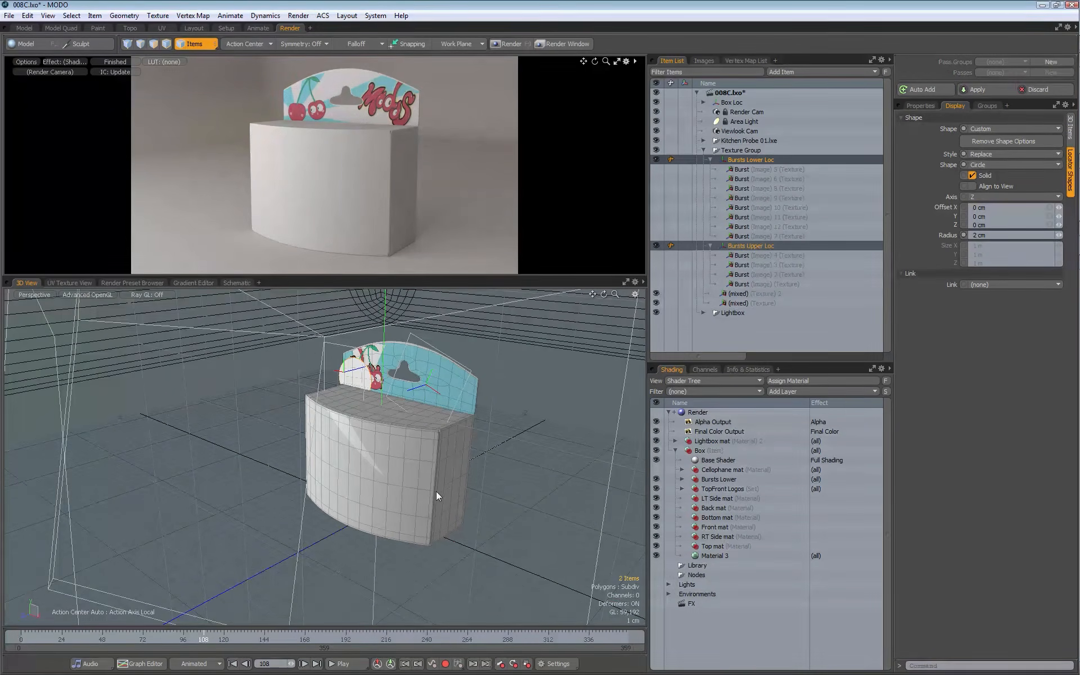
- Move the Bursts Lower Loc circle forward so it sits in front of the box's curved front face
{"action": "left_click", "coordinate": [735, 161]}
{"action": "left_click_drag", "start_coordinate": [478, 394], "coordinate": [303, 474], "text": "alt"}
{"action": "key", "text": "w"}
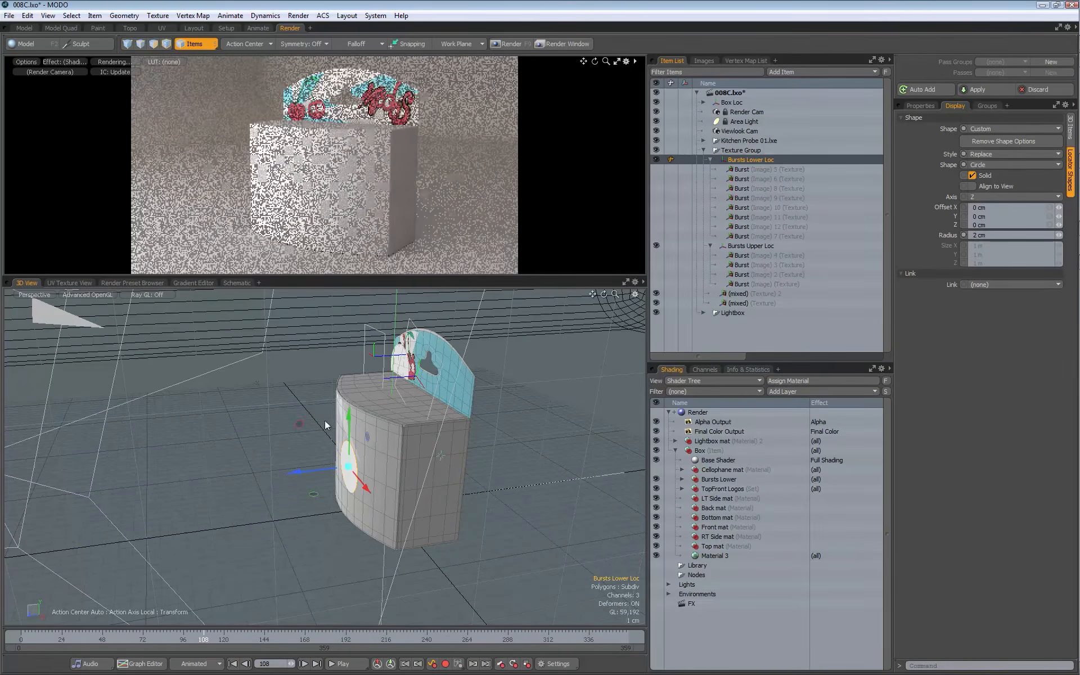
{"action": "left_click_drag", "start_coordinate": [316, 412], "coordinate": [334, 371], "text": "alt"}
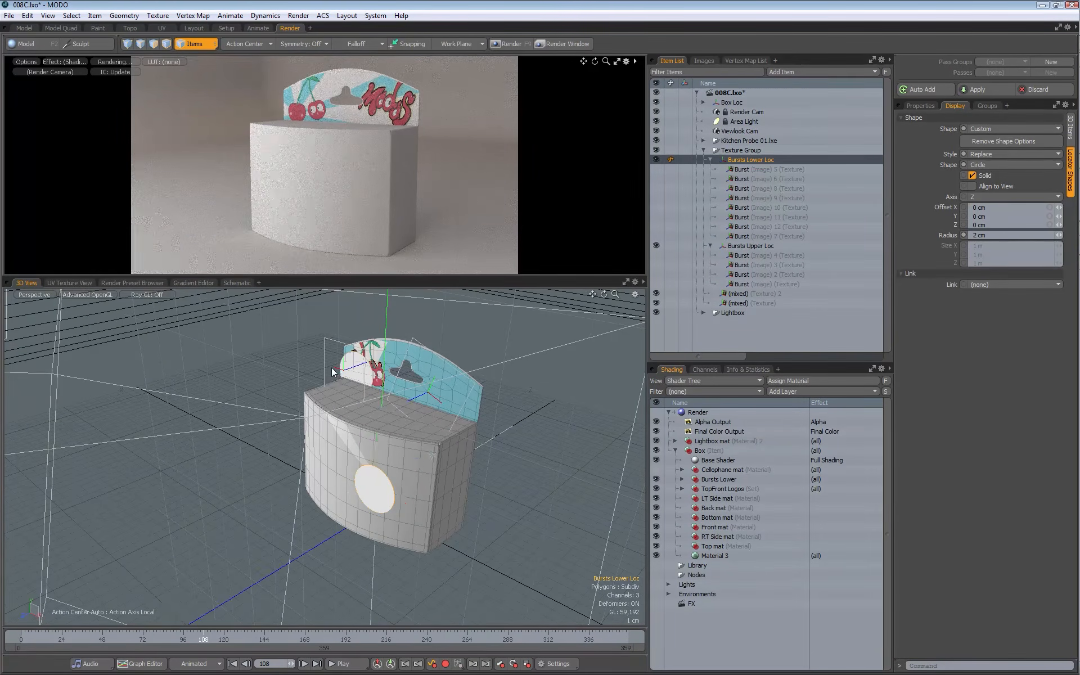
- Move the Bursts Upper Loc circle forward in front of the box's upper header panel and drop the Move tool
{"action": "left_click", "coordinate": [341, 362]}
{"action": "key", "text": "w"}
{"action": "left_click_drag", "start_coordinate": [331, 384], "coordinate": [349, 453], "text": "alt"}
{"action": "key", "text": "q"}
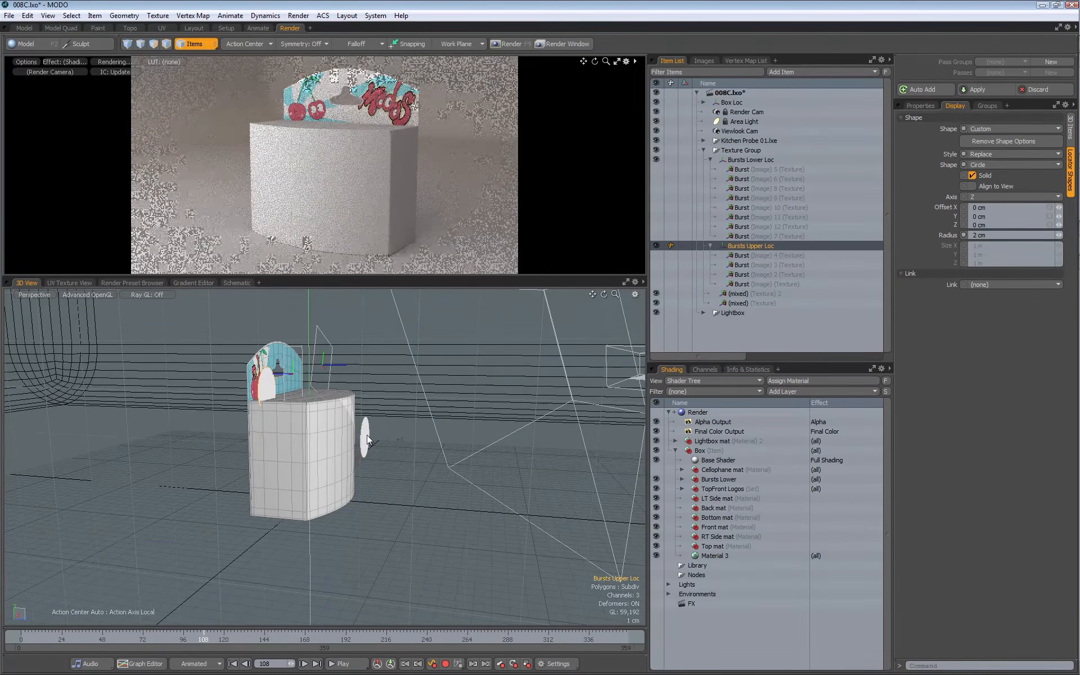